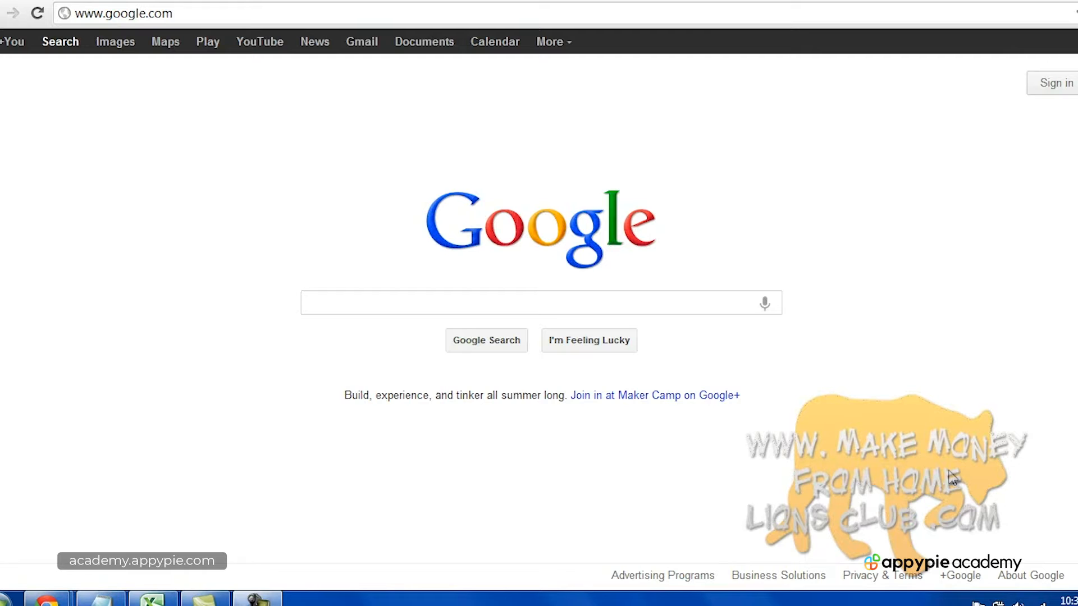
Open makemoneyfromhomelionsclub.com in a new Chrome private window.
{"action": "left_click", "coordinate": [263, 599]}
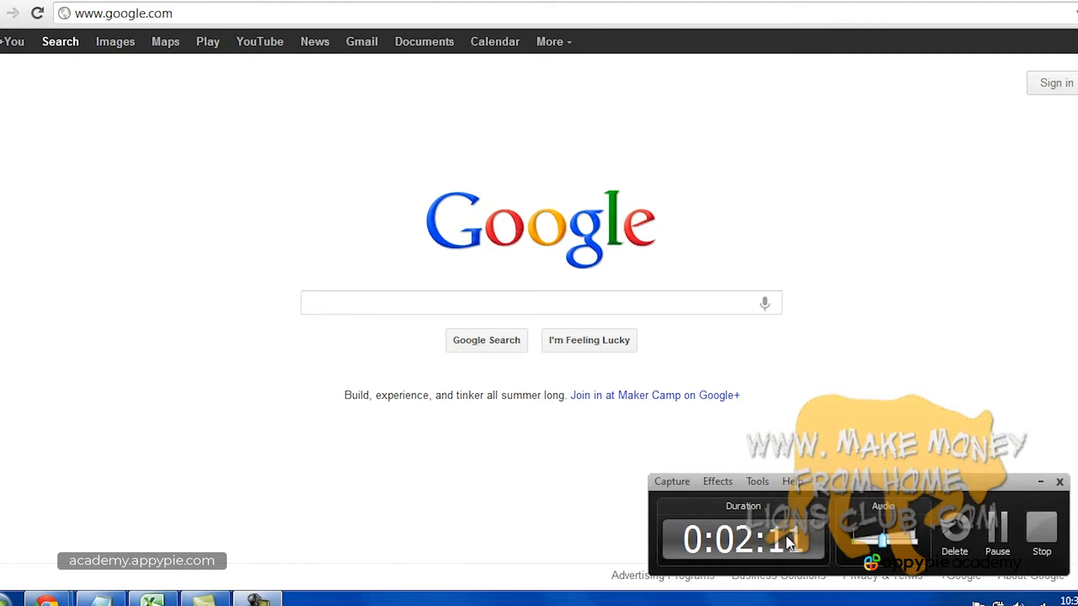
{"action": "left_click", "coordinate": [1039, 527]}
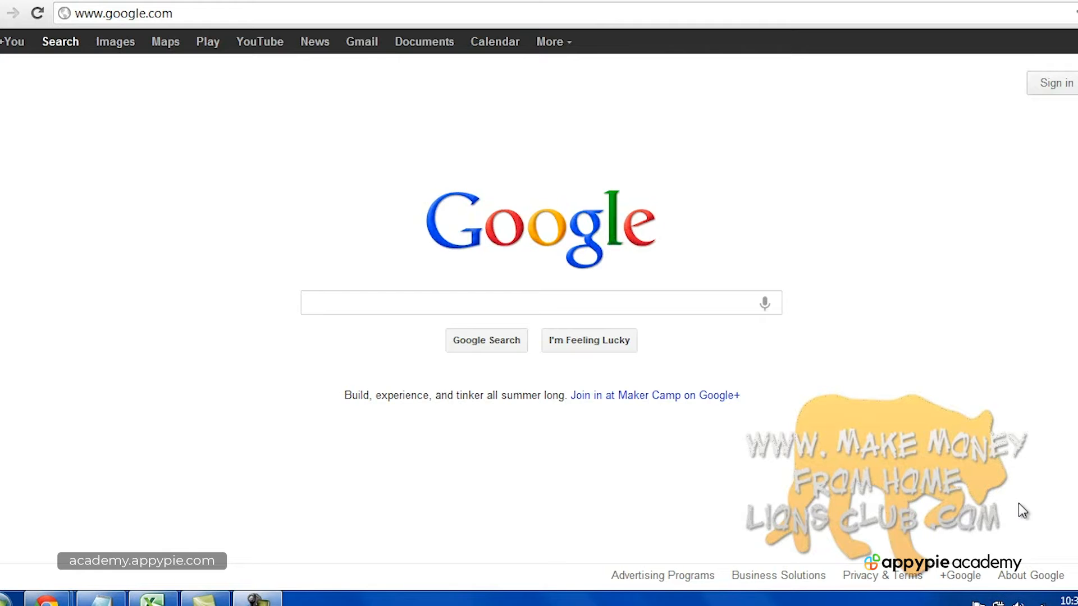
{"action": "left_click", "coordinate": [259, 598]}
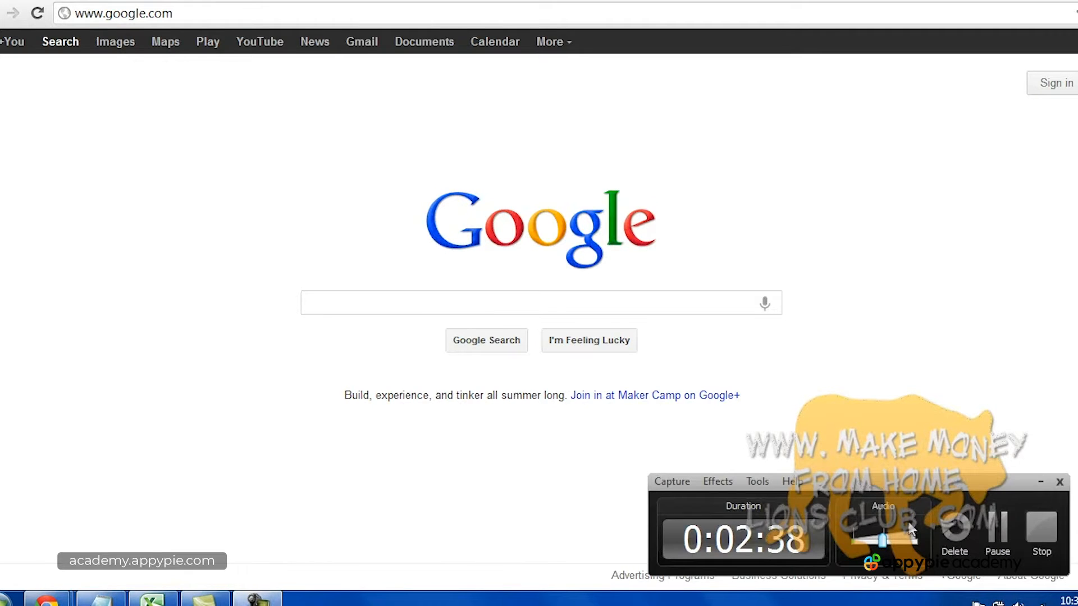
{"action": "left_click", "coordinate": [1041, 527]}
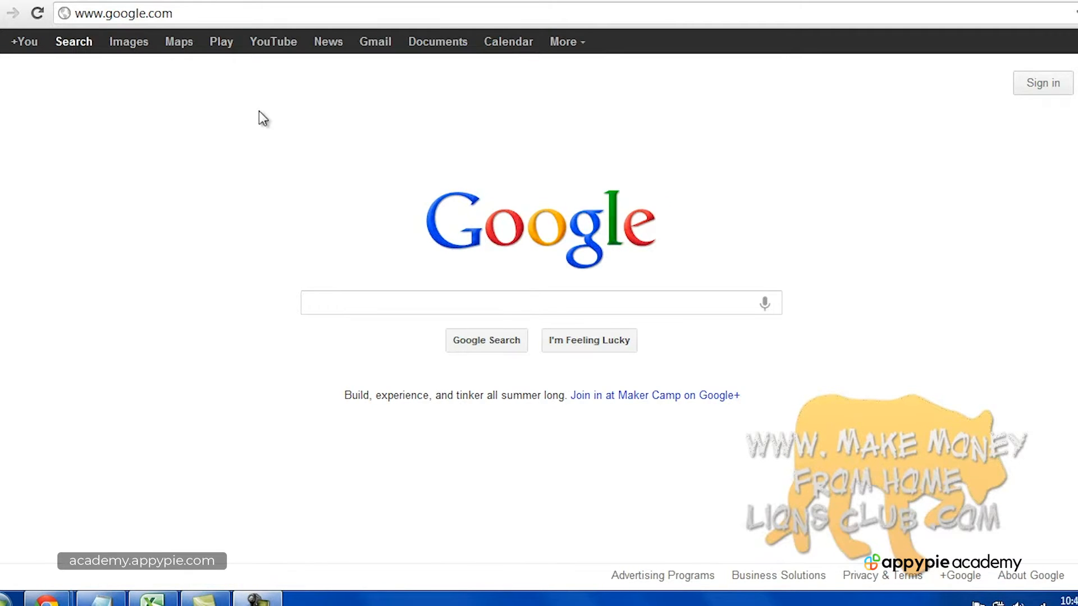
{"action": "key", "text": "ctrl+shift+n"}
{"action": "type", "text": "makemoneyfromhomelionsclub"}
{"action": "key", "text": "Return"}
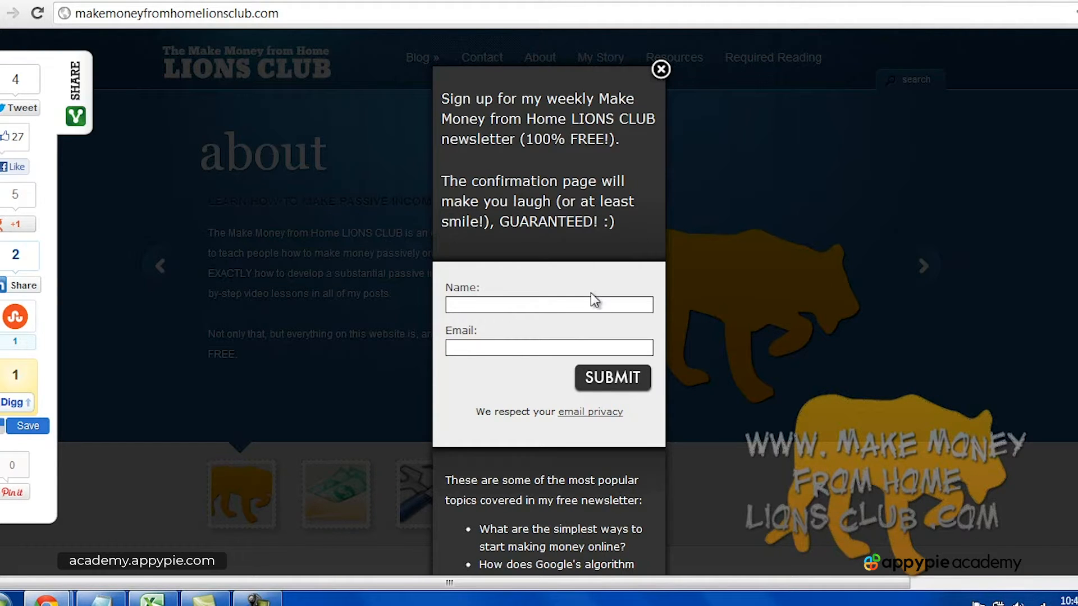
Close the newsletter sign-up pop-up and scroll through the homepage lessons.
{"action": "left_click", "coordinate": [661, 69]}
{"action": "scroll", "coordinate": [901, 315], "scroll_direction": "down", "scroll_amount": 15}
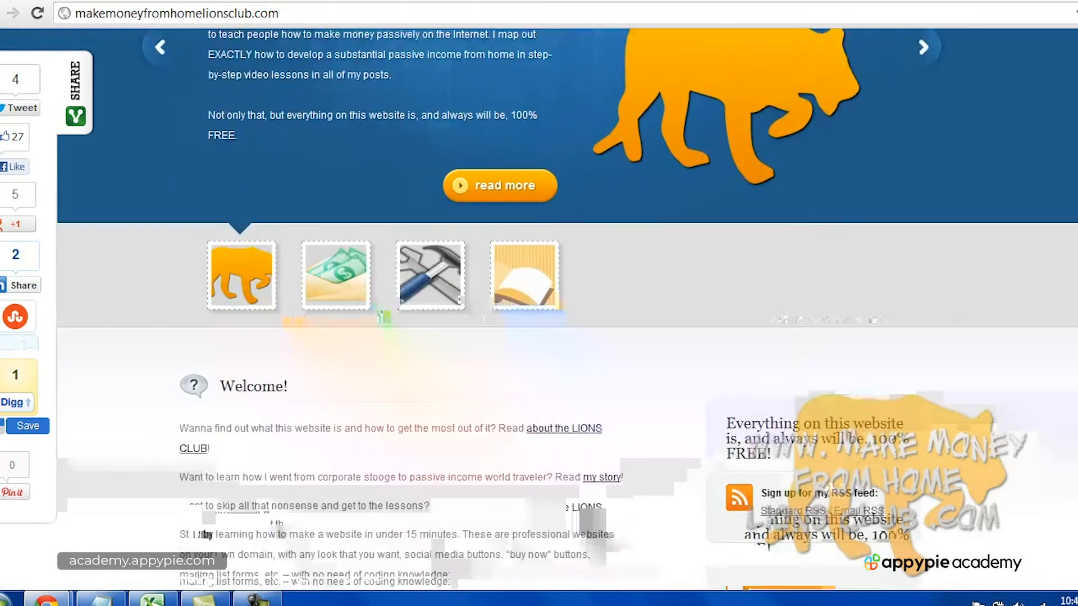
{"action": "scroll", "coordinate": [901, 316], "scroll_direction": "down", "scroll_amount": 6}
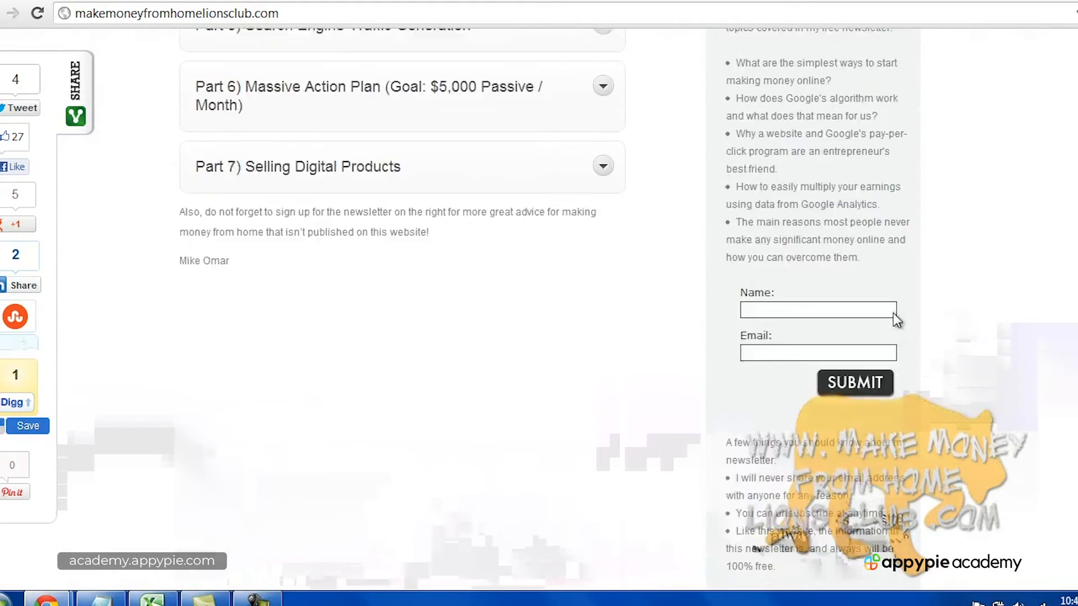
{"action": "scroll", "coordinate": [876, 260], "scroll_direction": "up", "scroll_amount": 6}
{"action": "scroll", "coordinate": [842, 337], "scroll_direction": "down", "scroll_amount": 2}
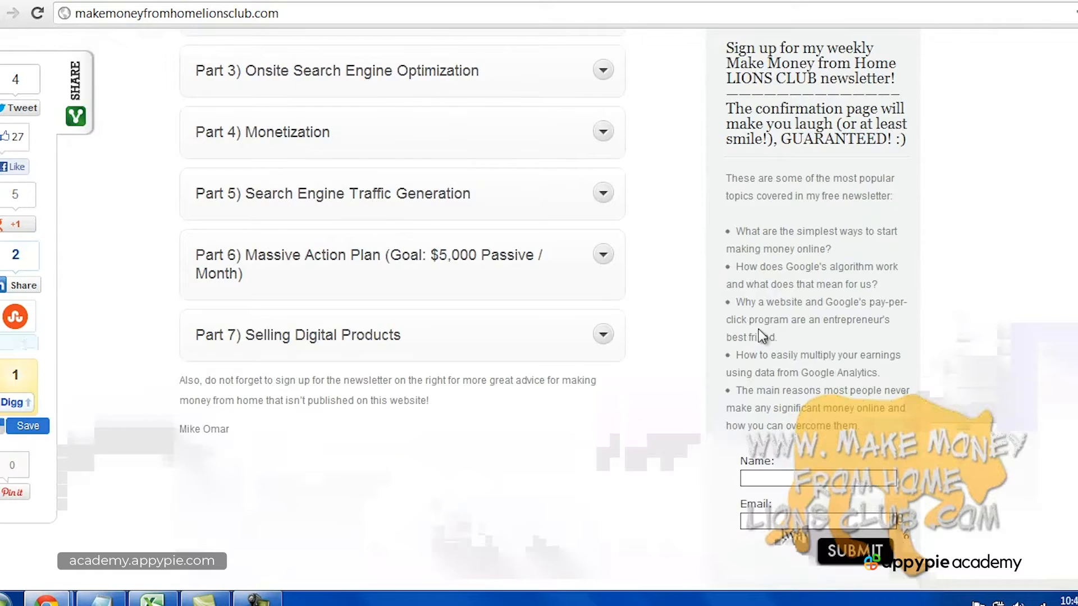
{"action": "scroll", "coordinate": [761, 337], "scroll_direction": "up", "scroll_amount": 15}
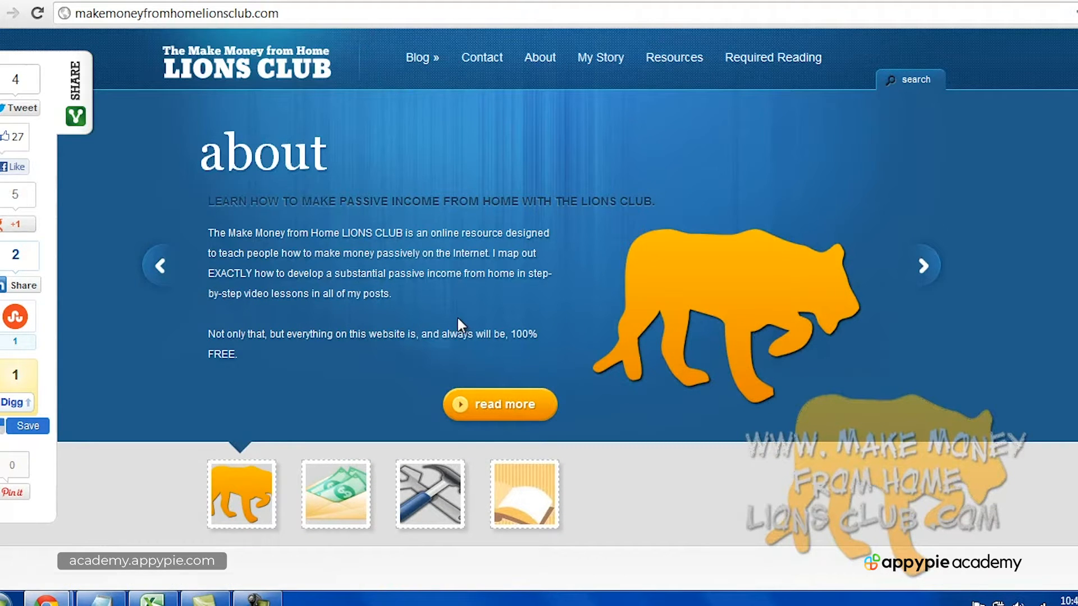
Go to the site's Resources page and browse its sections.
{"action": "left_click", "coordinate": [684, 66]}
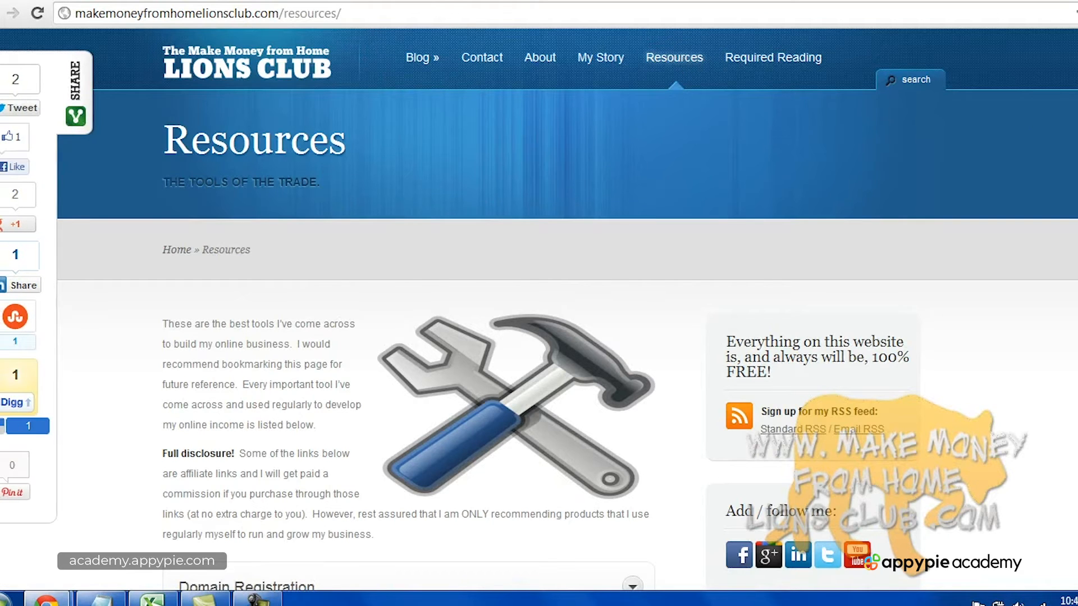
{"action": "scroll", "coordinate": [829, 176], "scroll_direction": "down", "scroll_amount": 10}
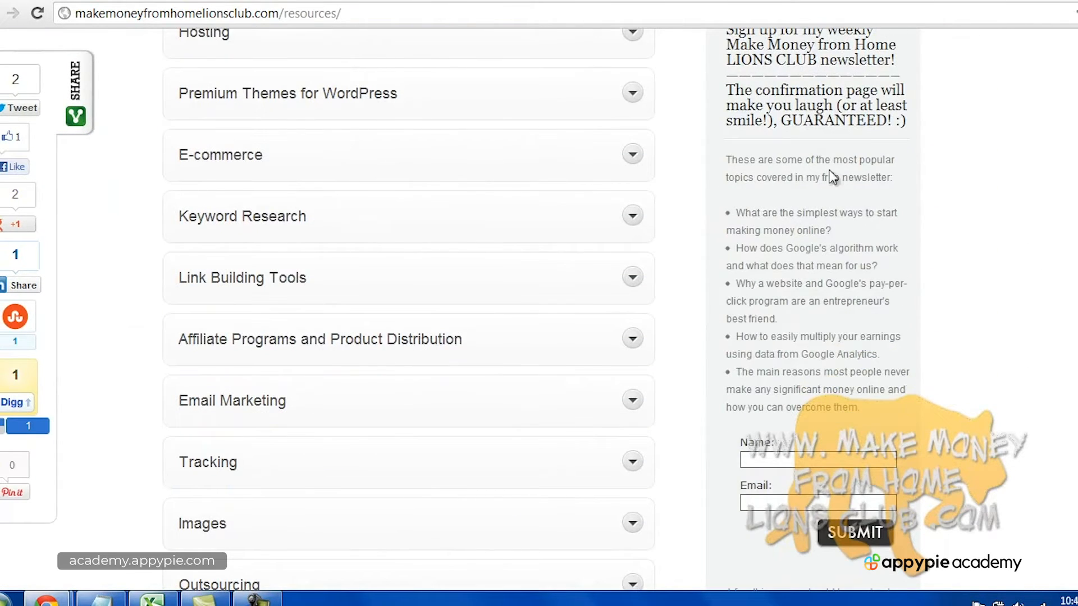
{"action": "scroll", "coordinate": [822, 286], "scroll_direction": "down", "scroll_amount": 4}
{"action": "scroll", "coordinate": [843, 376], "scroll_direction": "up", "scroll_amount": 10}
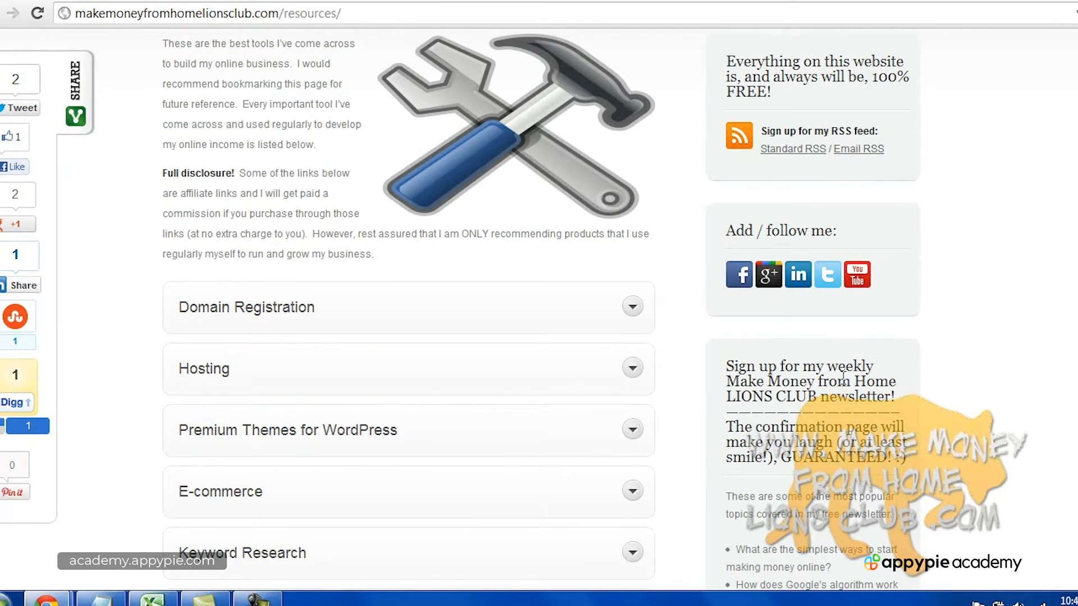
{"action": "scroll", "coordinate": [842, 376], "scroll_direction": "up", "scroll_amount": 5}
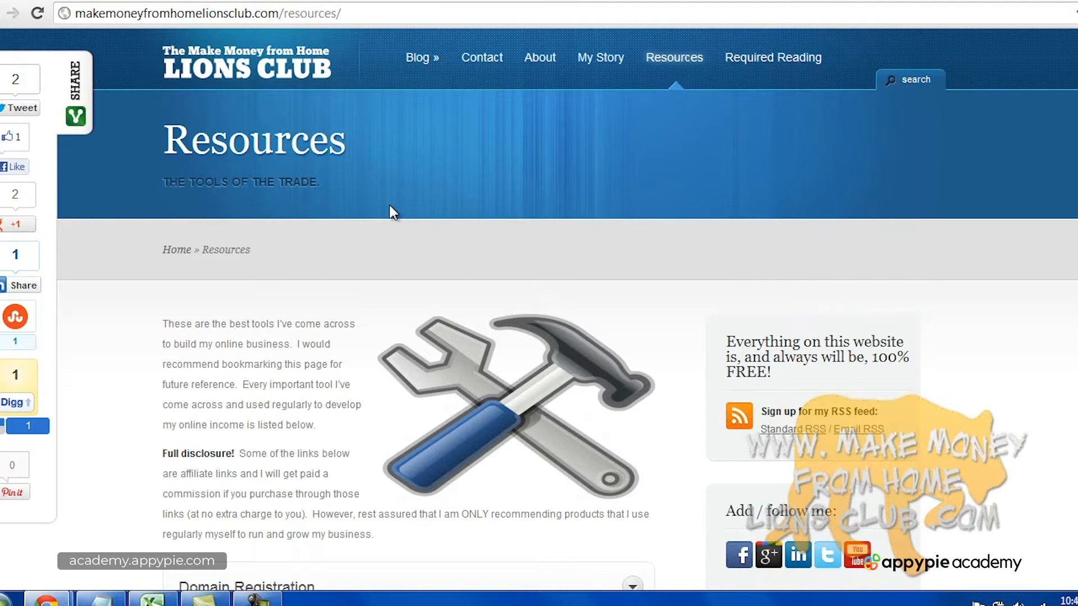
{"action": "scroll", "coordinate": [392, 212], "scroll_direction": "down", "scroll_amount": 4}
{"action": "scroll", "coordinate": [391, 212], "scroll_direction": "up", "scroll_amount": 4}
Expand the Email Marketing section and follow the Aweber recommendation to aweber.com.
{"action": "scroll", "coordinate": [391, 212], "scroll_direction": "down", "scroll_amount": 5}
{"action": "scroll", "coordinate": [391, 212], "scroll_direction": "down", "scroll_amount": 8}
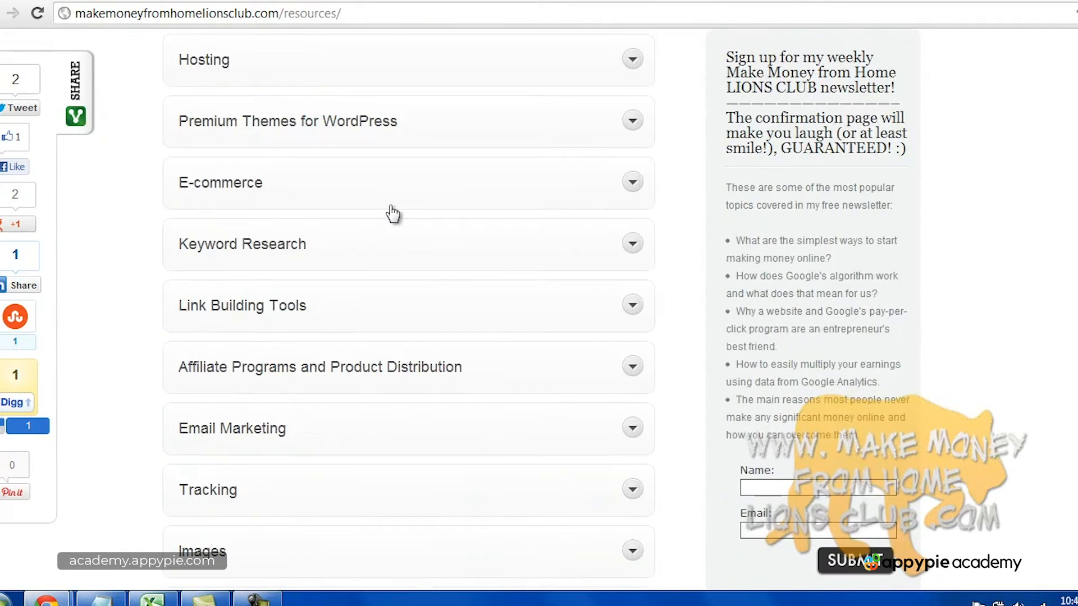
{"action": "left_click", "coordinate": [626, 265]}
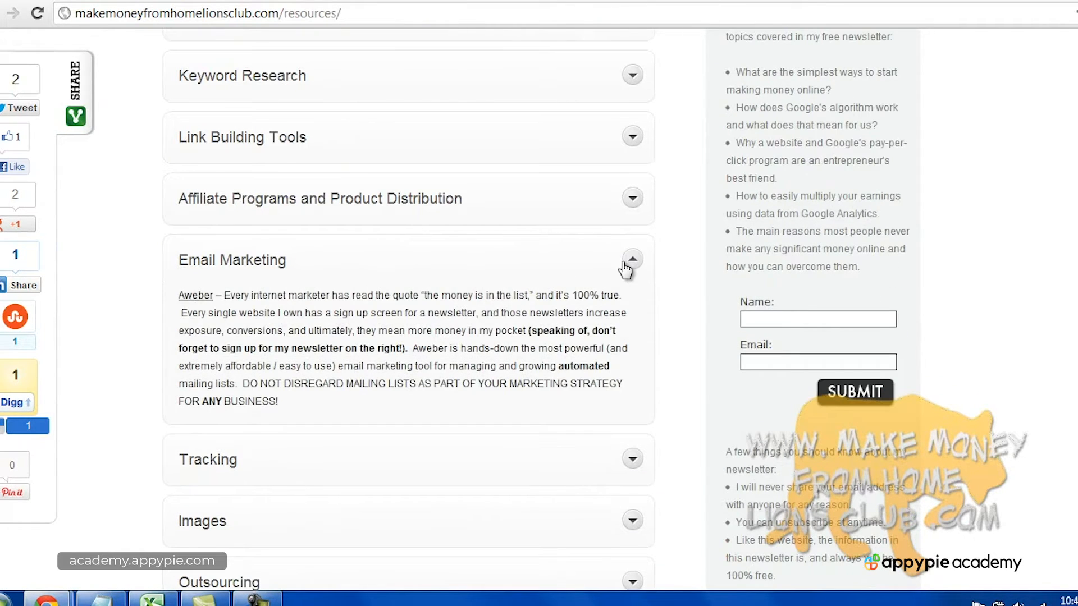
{"action": "left_click", "coordinate": [191, 298]}
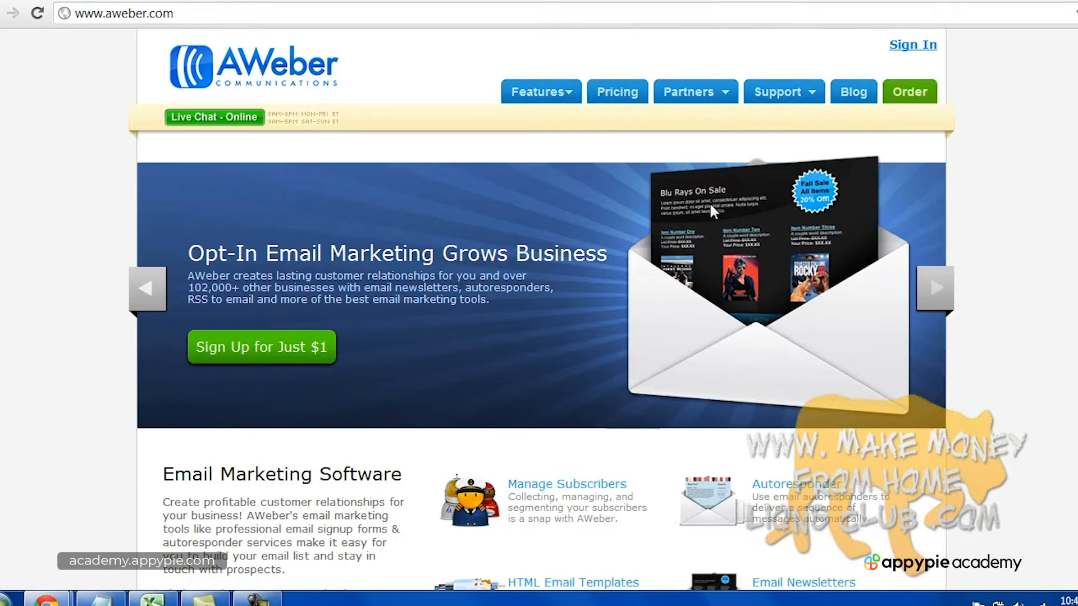
View the $1 trial order page, then switch to AWeber's customer login page.
{"action": "left_click", "coordinate": [914, 96]}
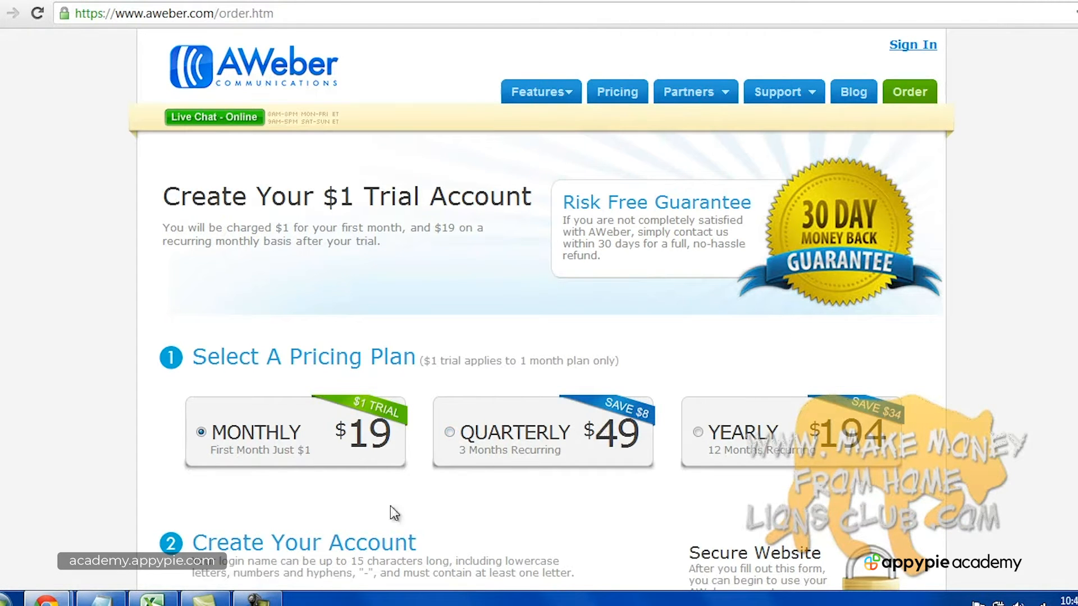
{"action": "left_click", "coordinate": [256, 599]}
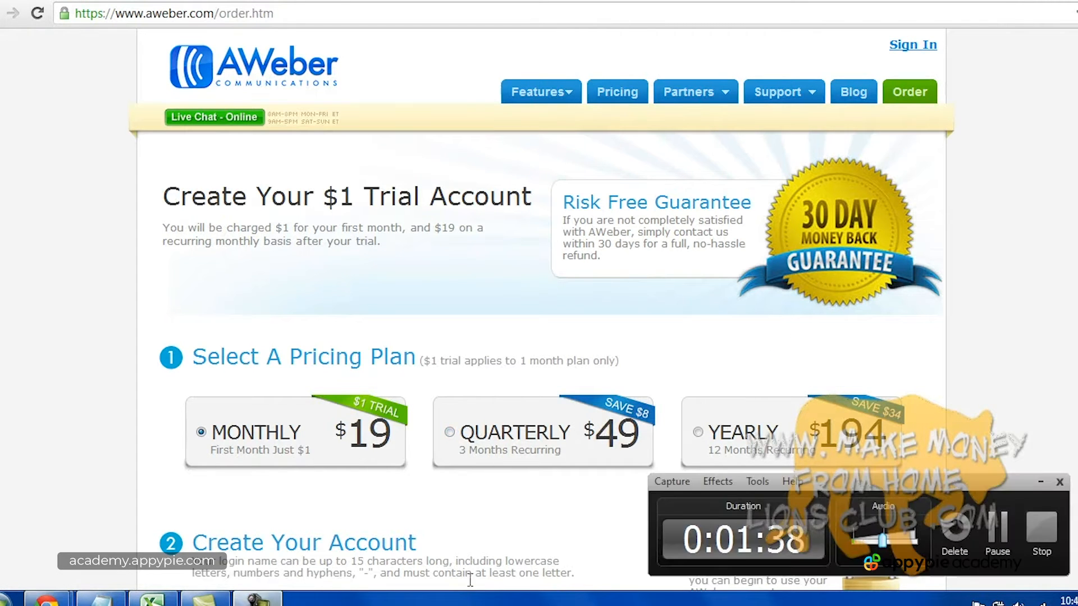
{"action": "left_click", "coordinate": [1050, 537]}
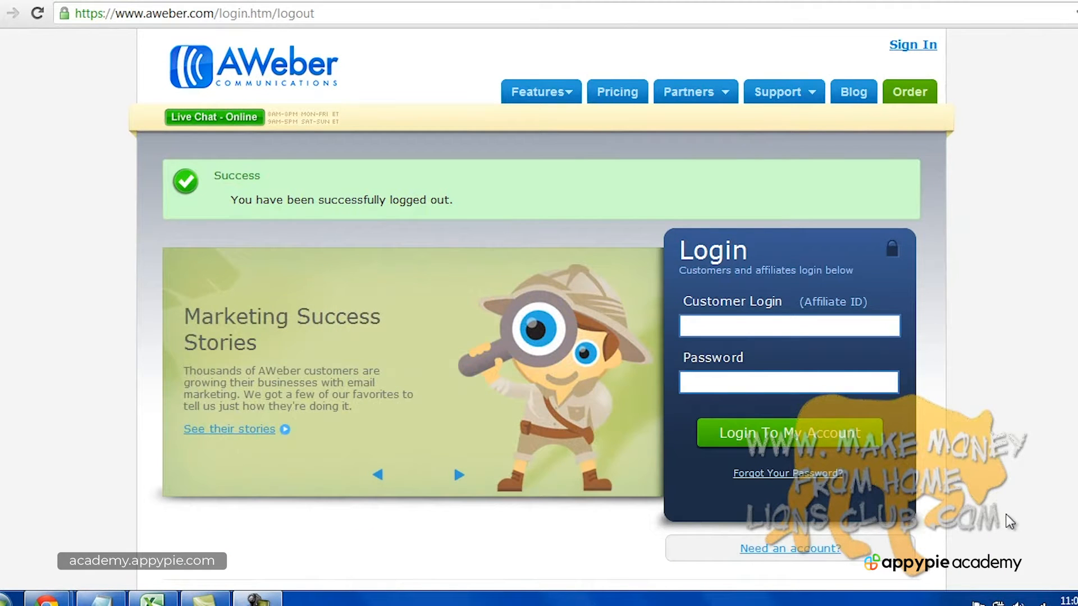
Enter the account's customer login and password and sign in to AWeber.
{"action": "left_click", "coordinate": [724, 331]}
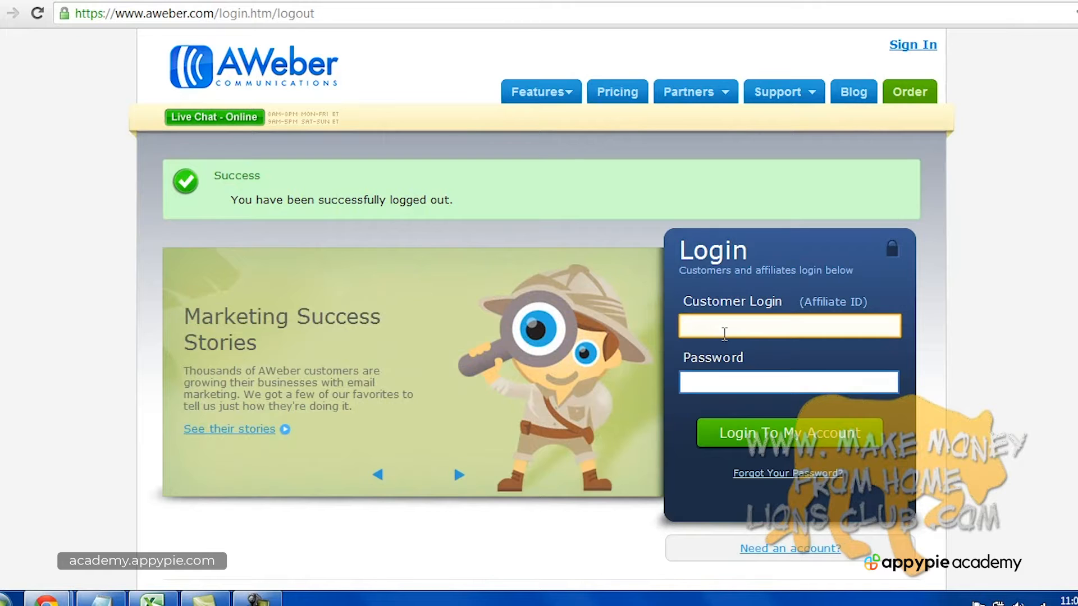
{"action": "left_click", "coordinate": [727, 376]}
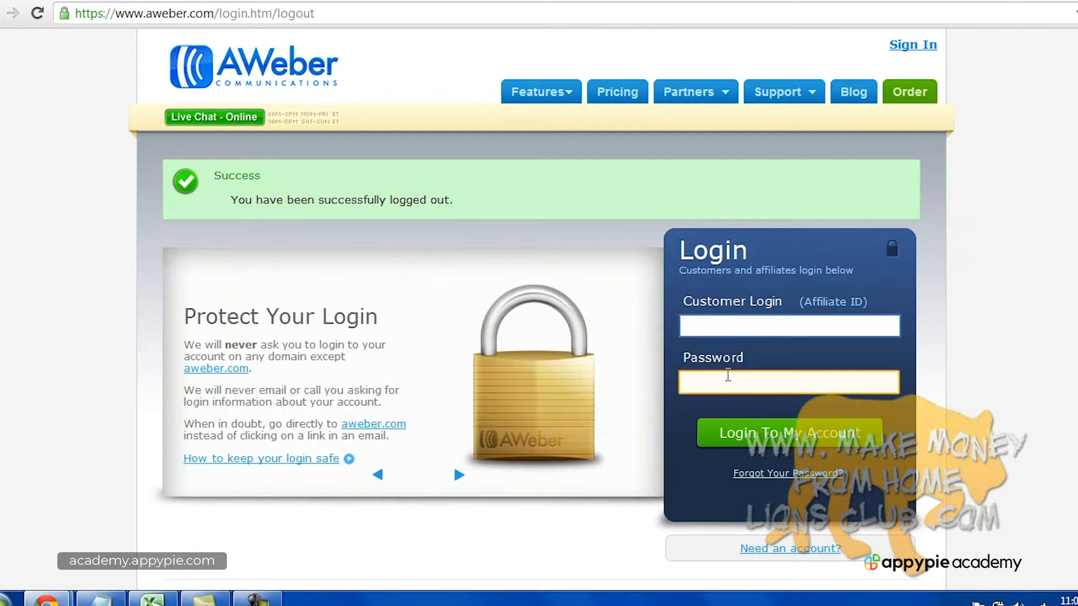
{"action": "left_click", "coordinate": [257, 599]}
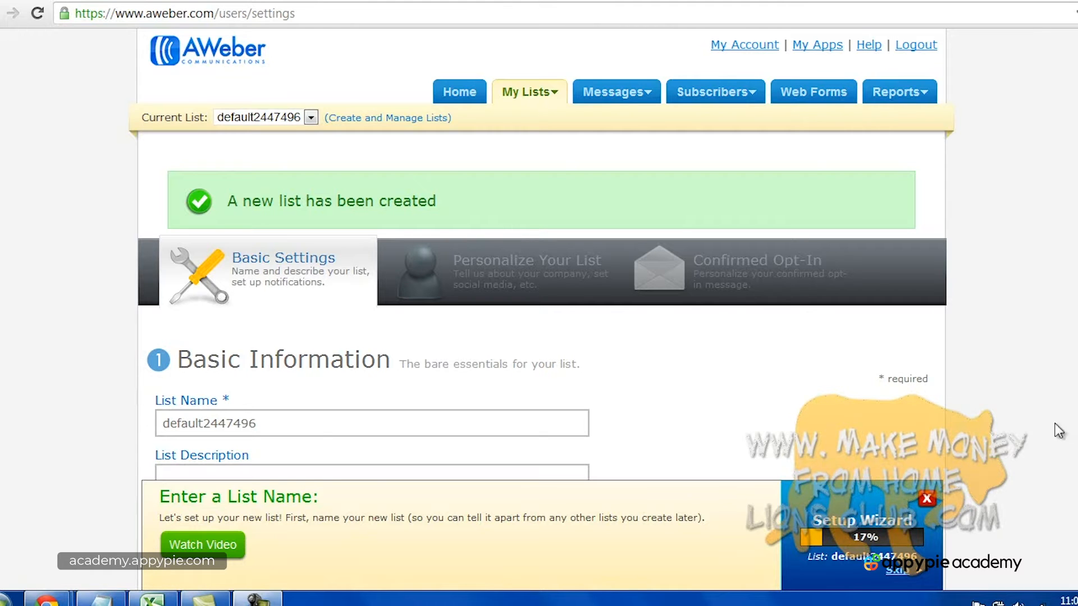
Rename the new list to dentist1000.
{"action": "scroll", "coordinate": [539, 253], "scroll_direction": "down", "scroll_amount": 3}
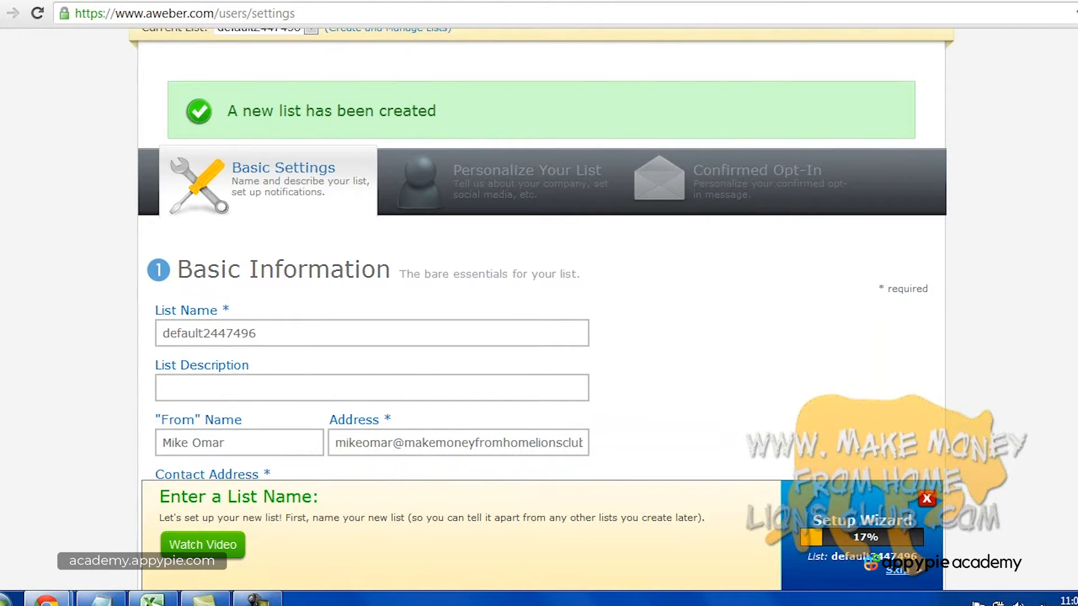
{"action": "left_click", "coordinate": [385, 332]}
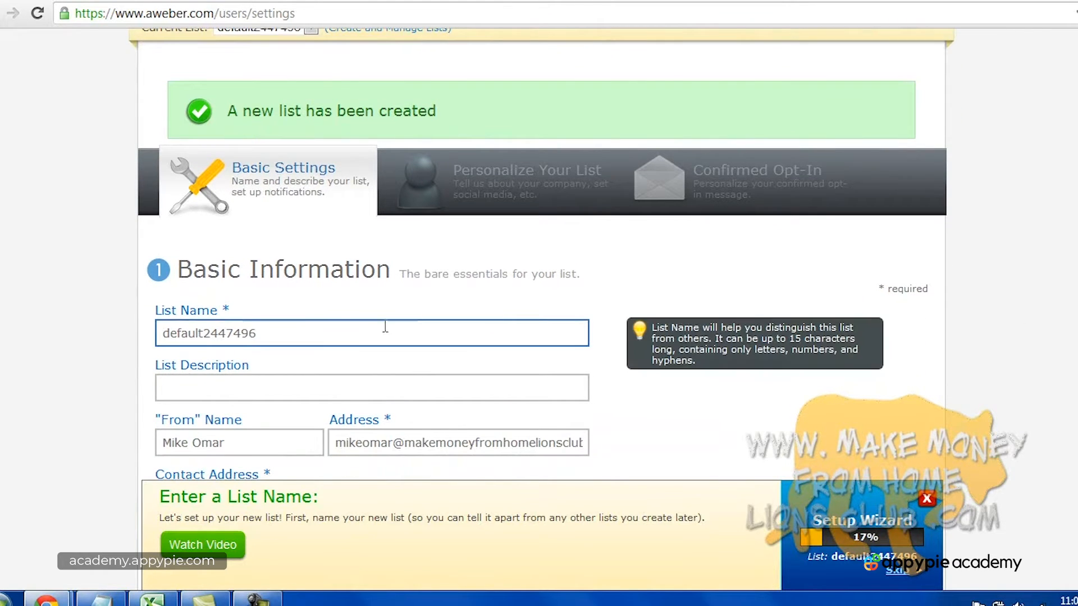
{"action": "double_click", "coordinate": [227, 331]}
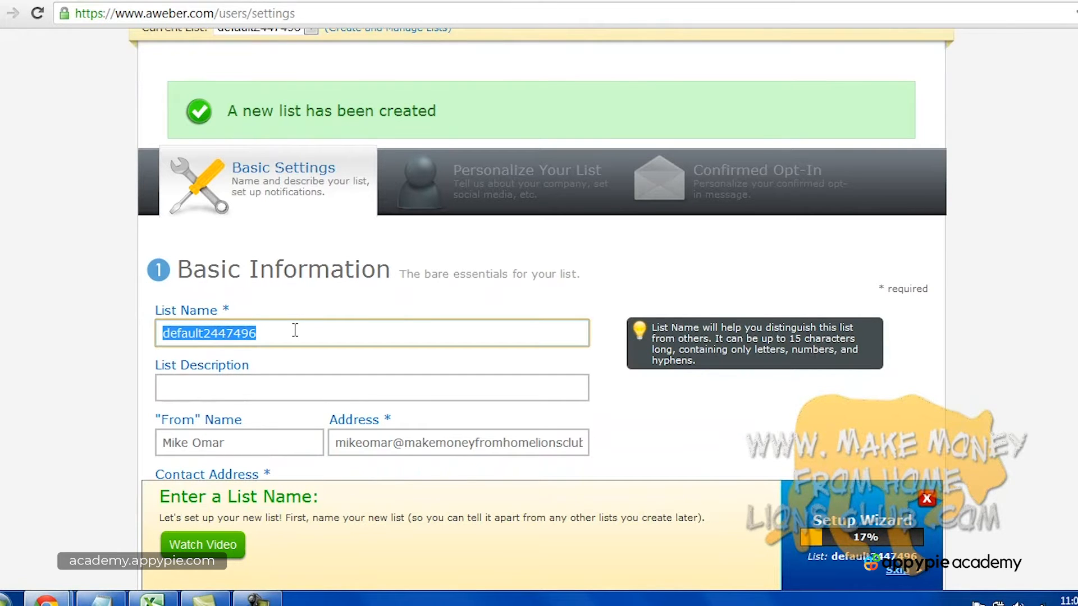
{"action": "type", "text": "dentist"}
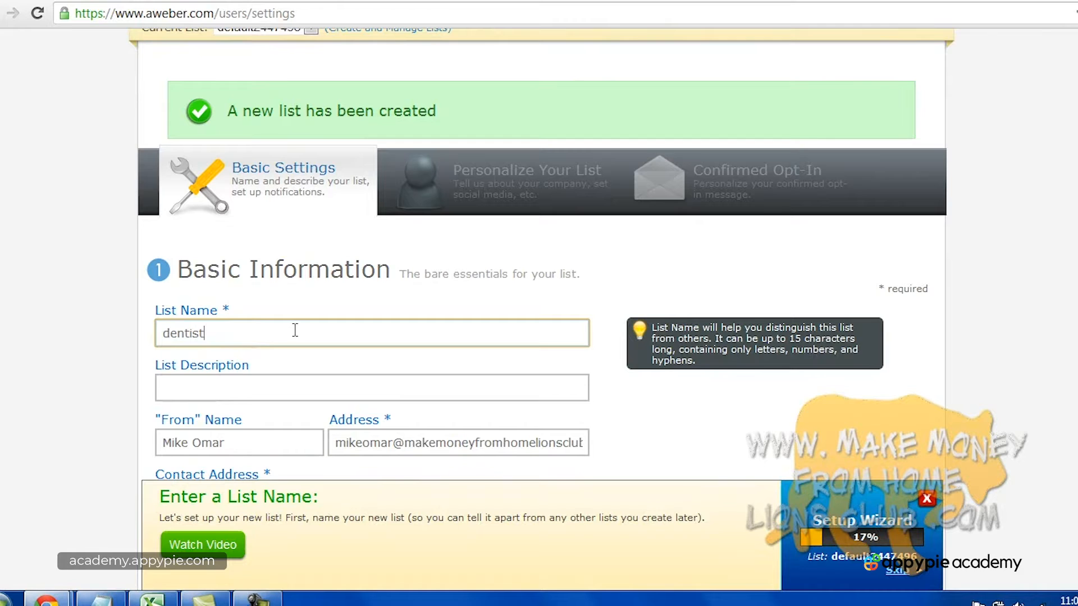
{"action": "key", "text": "Tab"}
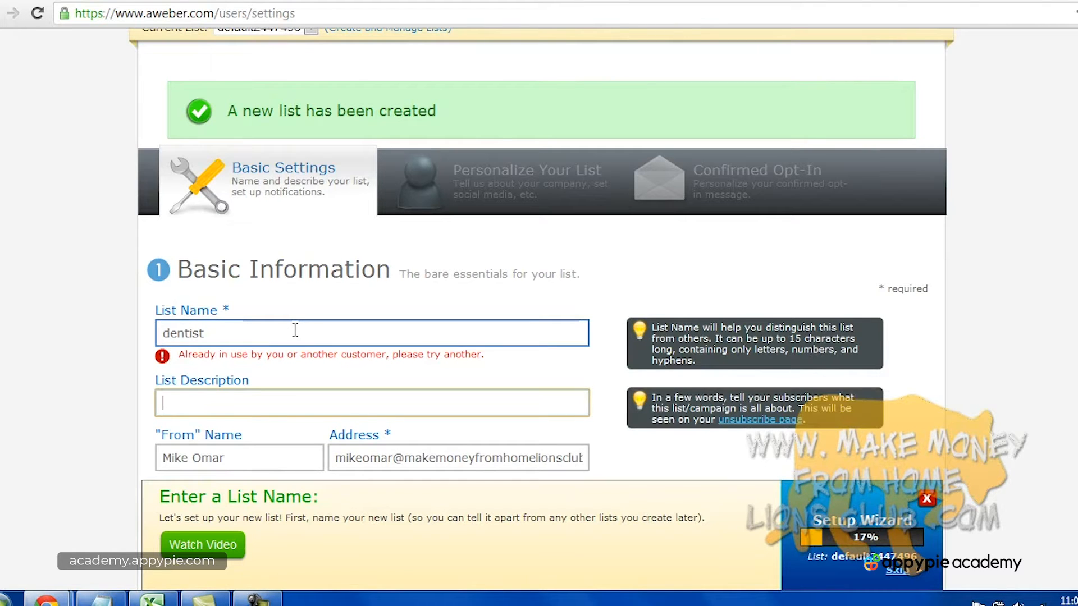
{"action": "left_click", "coordinate": [295, 330]}
{"action": "type", "text": "1000"}
{"action": "key", "text": "Tab"}
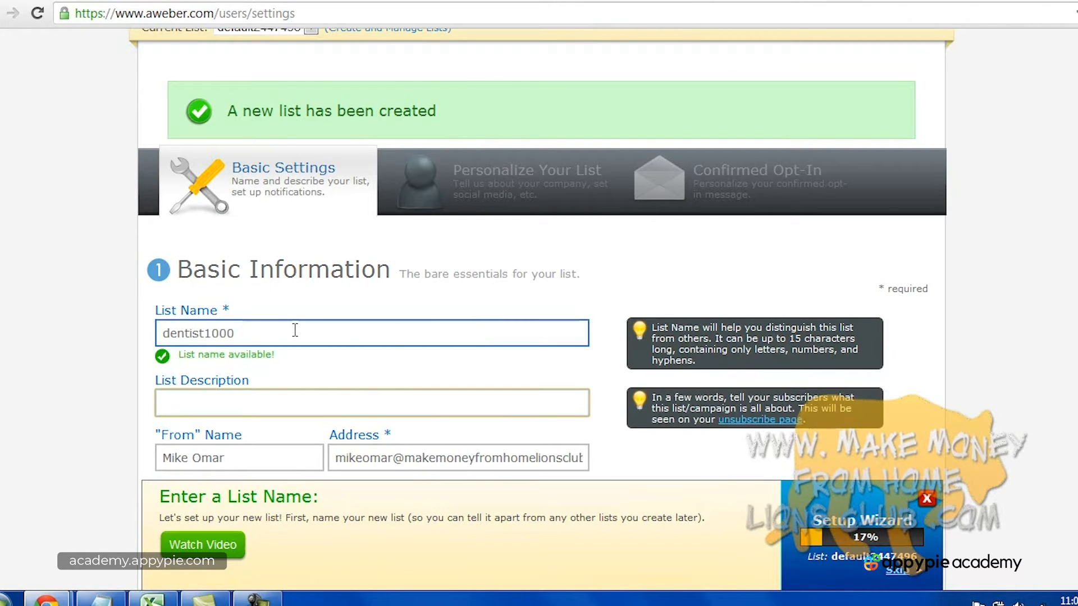
Describe the list as 'This is the mailing list for my dental website.' and review the sender fields.
{"action": "type", "text": "This is the mailing list for "}
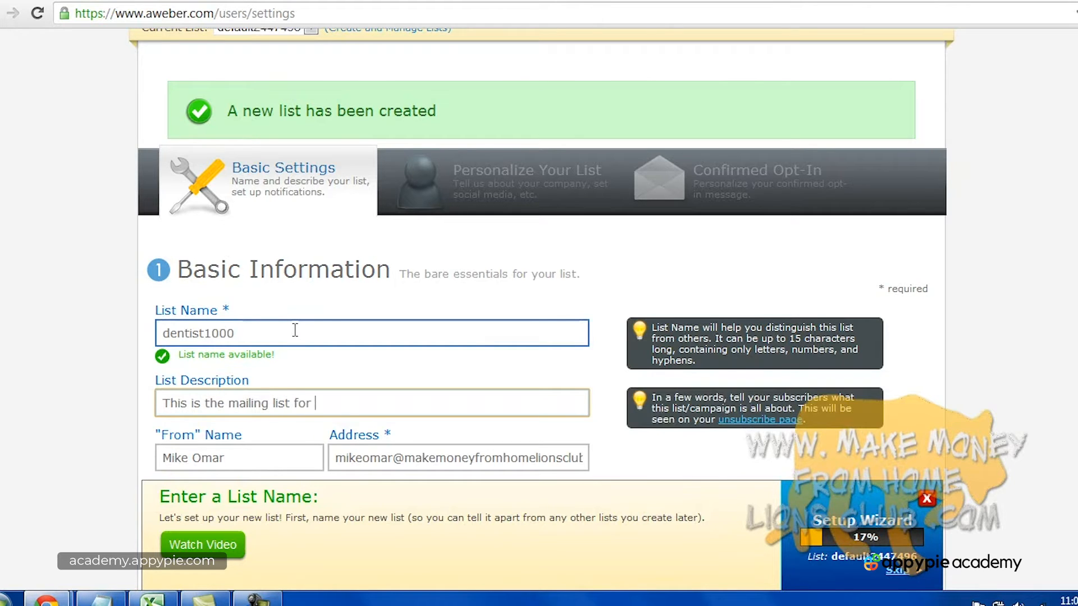
{"action": "type", "text": "my dental website."}
{"action": "scroll", "coordinate": [295, 330], "scroll_direction": "down", "scroll_amount": 2}
{"action": "left_click", "coordinate": [320, 372]}
{"action": "left_click", "coordinate": [356, 374]}
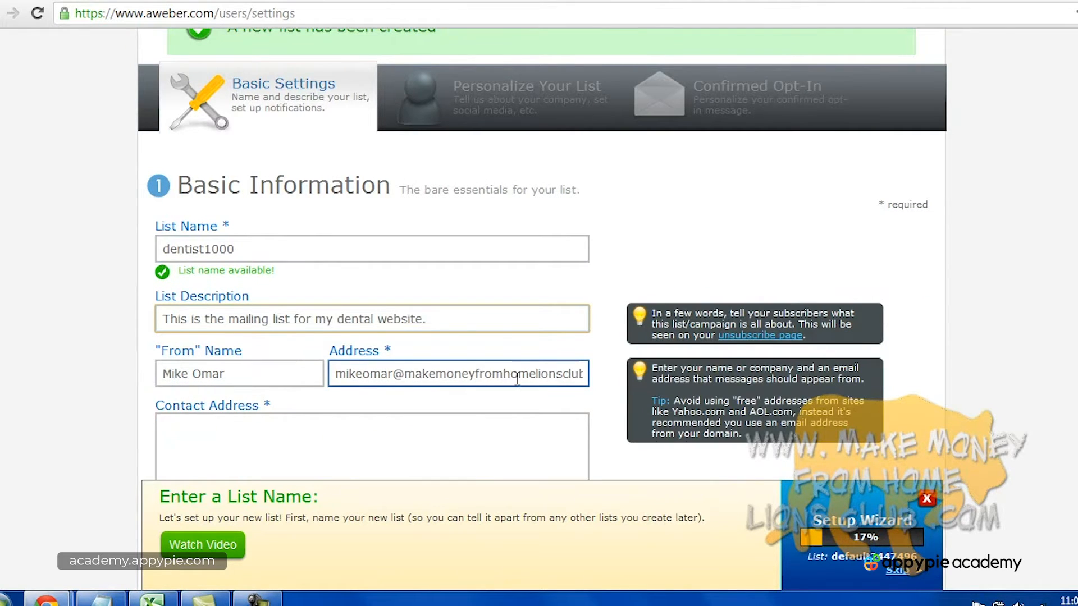
{"action": "key", "text": "Tab"}
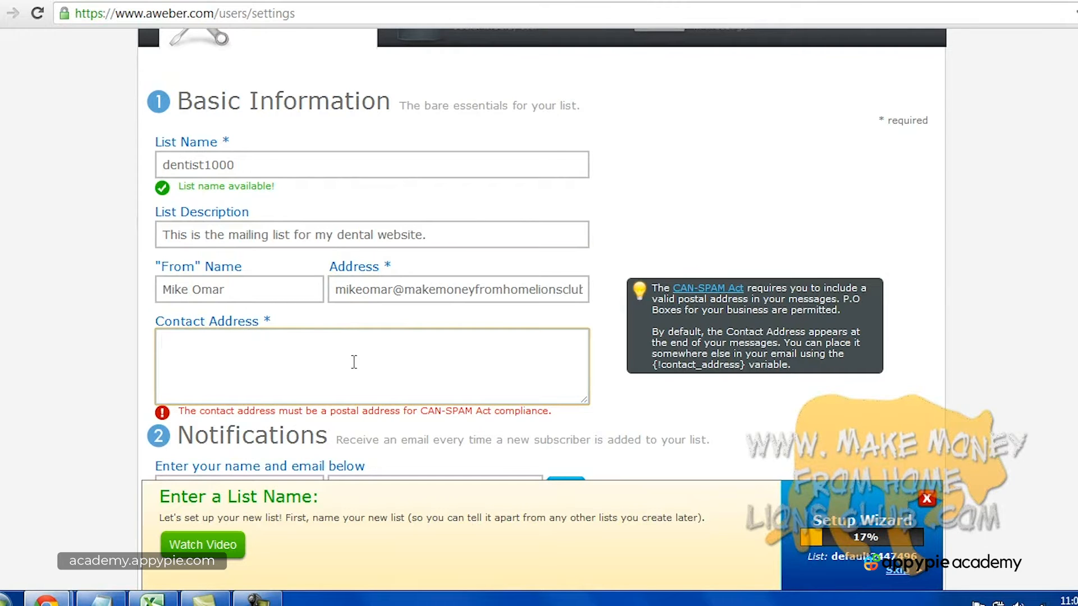
Enter the list's contact postal address in New York, NY.
{"action": "type", "text": "123 fake street. New o"}
{"action": "key", "text": "BackSpace"}
{"action": "type", "text": "York, "}
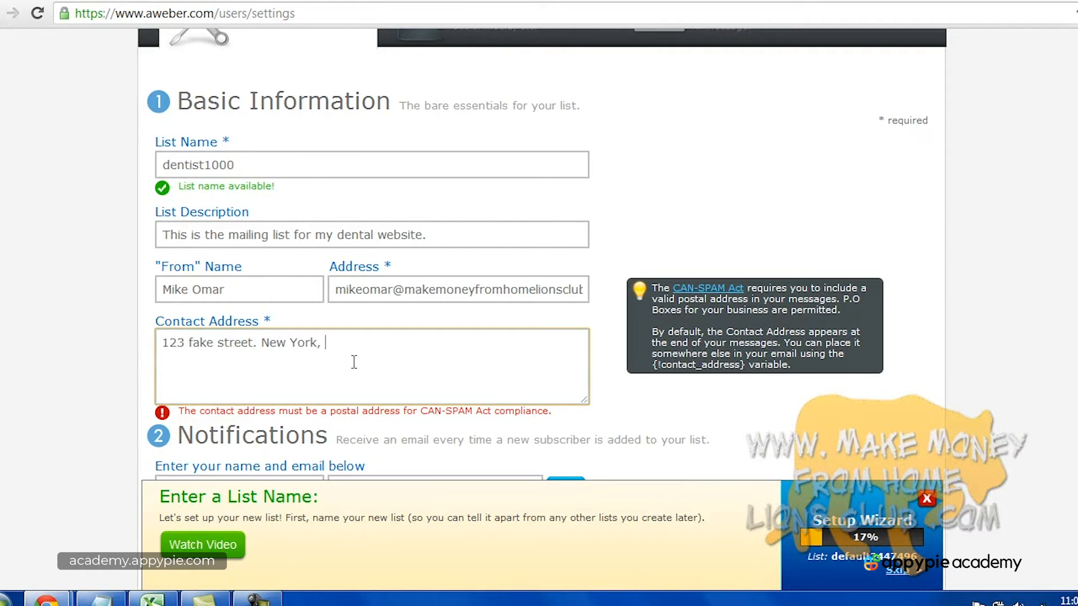
{"action": "type", "text": "NY 10016"}
{"action": "left_click", "coordinate": [867, 389]}
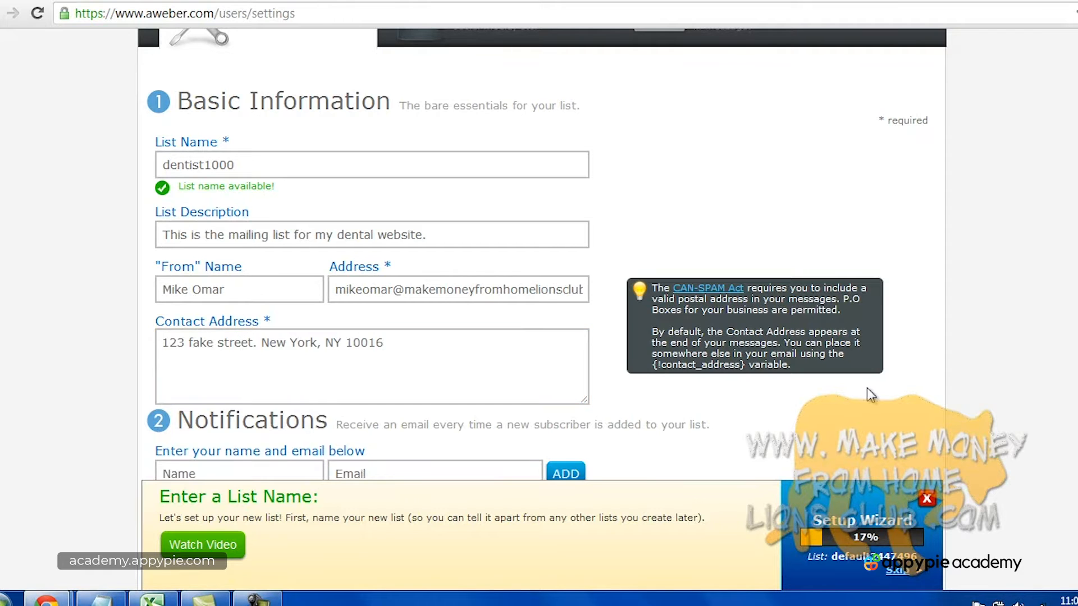
{"action": "scroll", "coordinate": [924, 389], "scroll_direction": "down", "scroll_amount": 3}
Leave the notification fields blank and save the list settings.
{"action": "left_click", "coordinate": [232, 312]}
{"action": "left_click", "coordinate": [366, 308]}
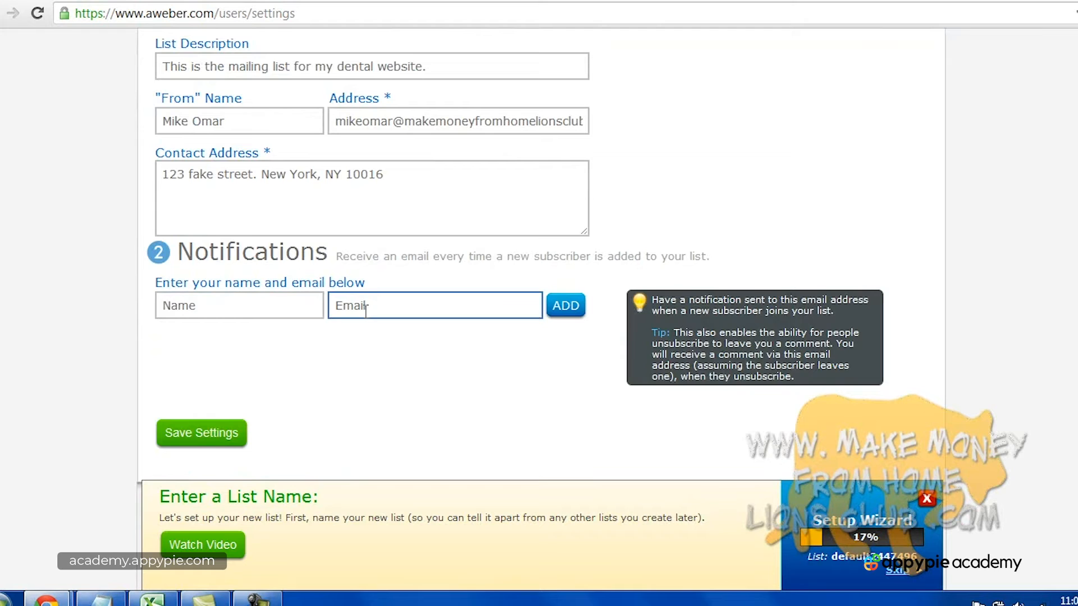
{"action": "left_click", "coordinate": [392, 273]}
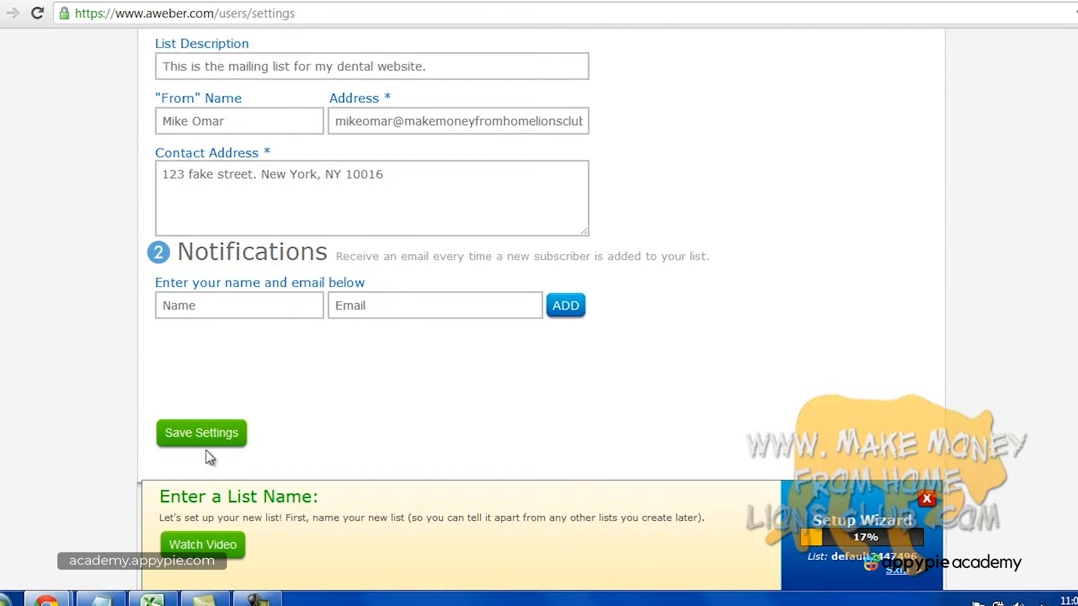
{"action": "scroll", "coordinate": [241, 466], "scroll_direction": "down", "scroll_amount": 2}
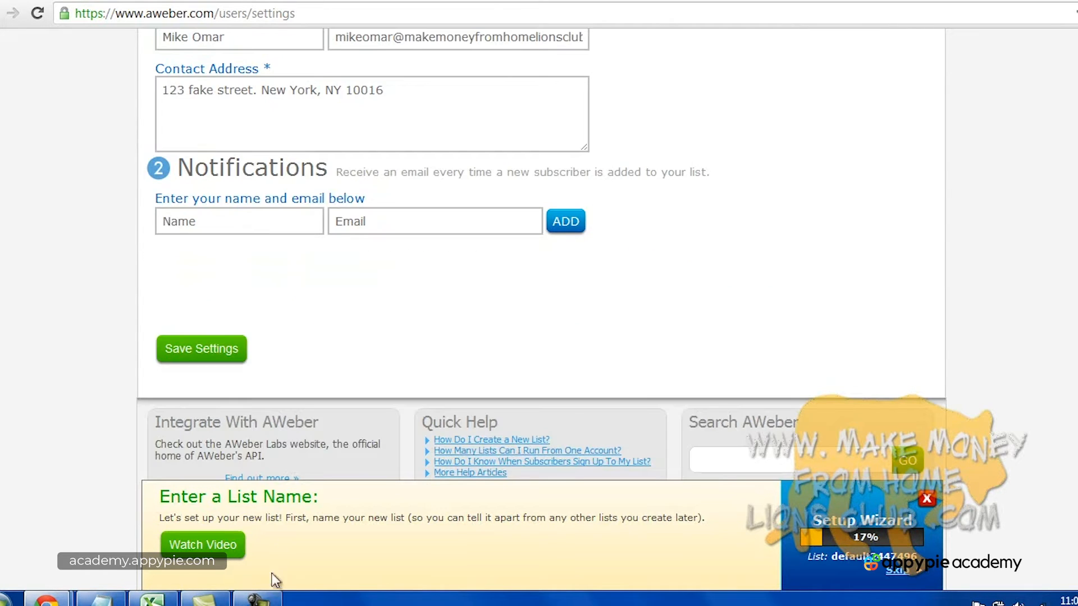
{"action": "left_click", "coordinate": [257, 598]}
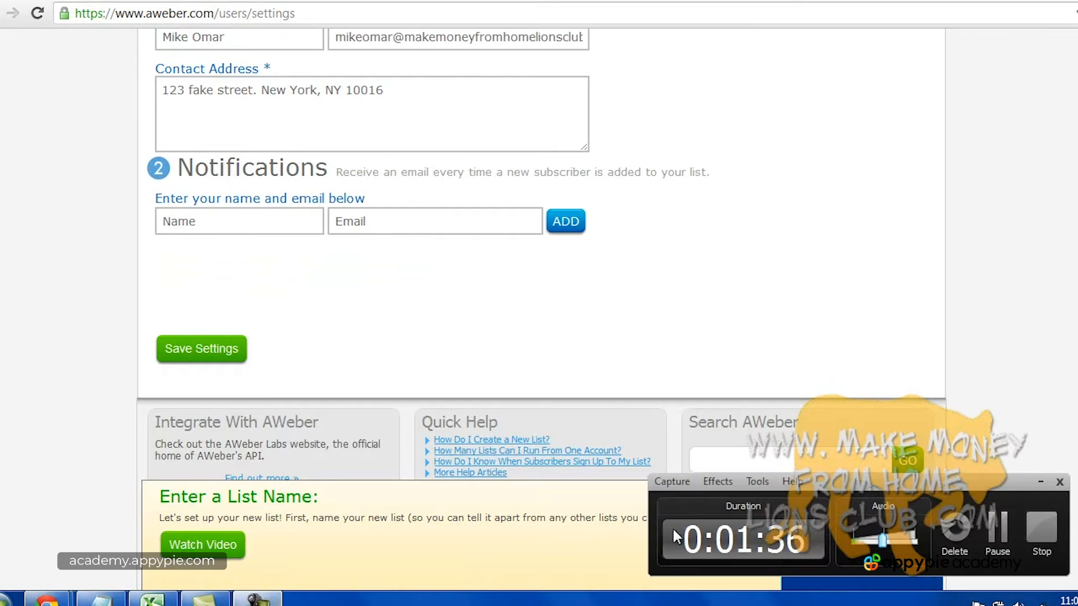
{"action": "left_click", "coordinate": [1042, 537]}
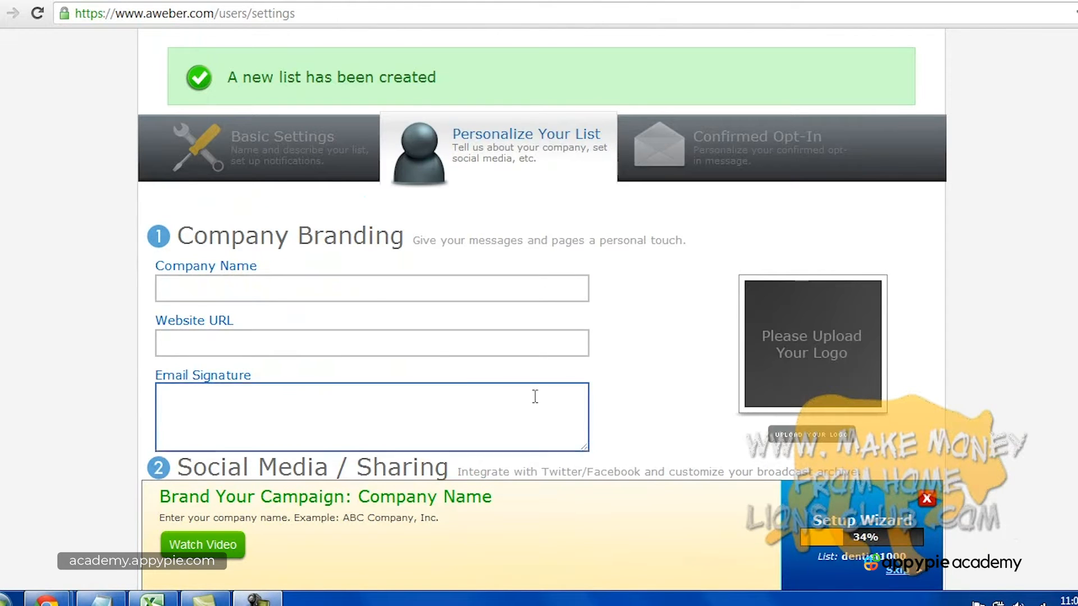
Enter 'New York Dentist' as the company name.
{"action": "left_click", "coordinate": [385, 296]}
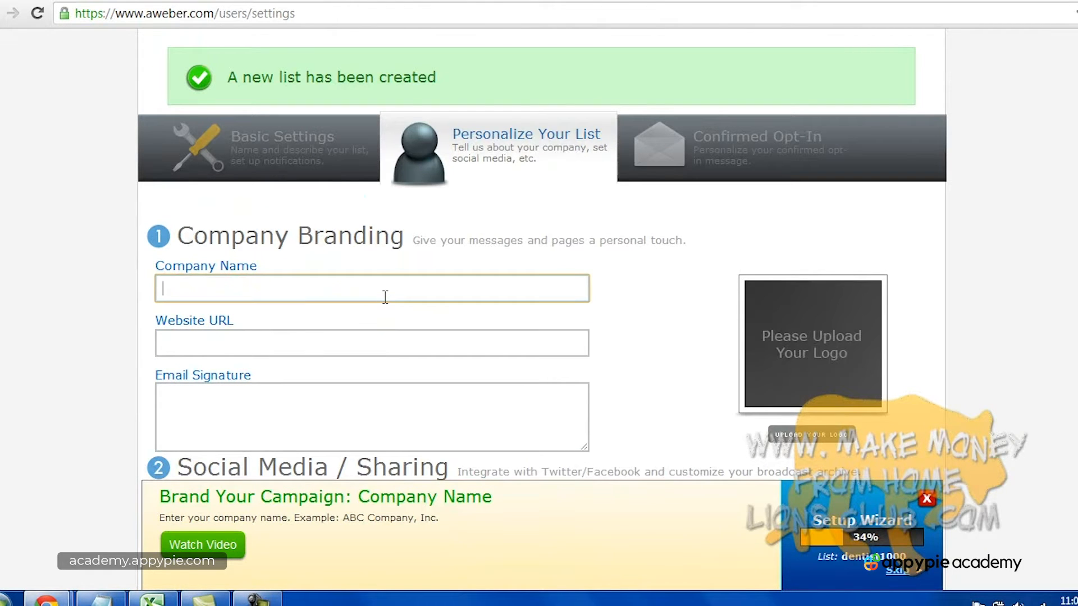
{"action": "type", "text": "Newe"}
{"action": "key", "text": "BackSpace"}
{"action": "key", "text": "BackSpace"}
{"action": "type", "text": "w York Dentist"}
{"action": "key", "text": "Tab"}
{"action": "type", "text": "ww"}
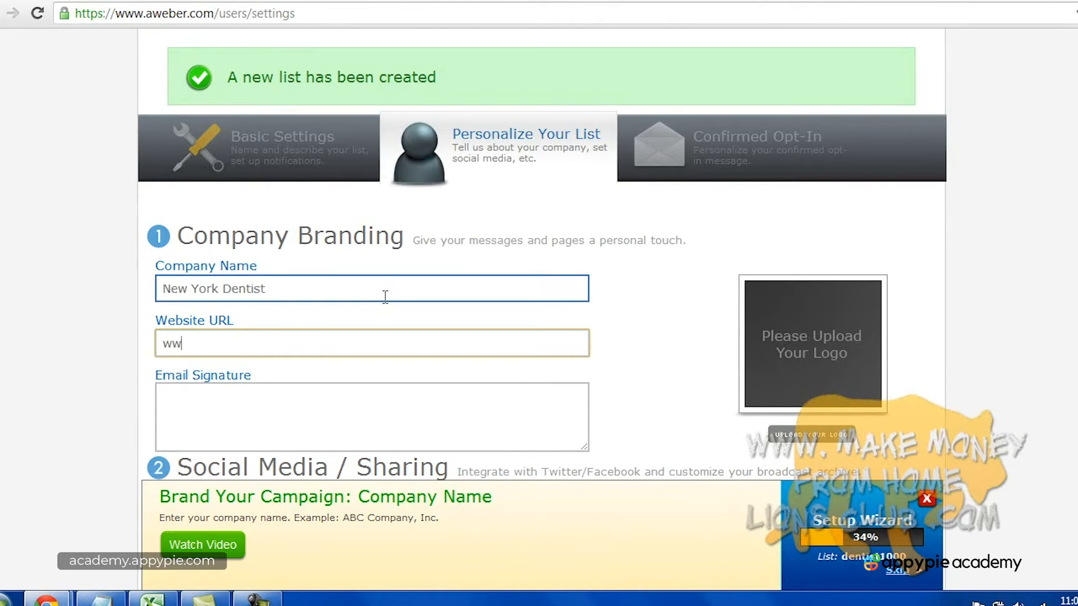
{"action": "type", "text": "w.newyorkdentits.com"}
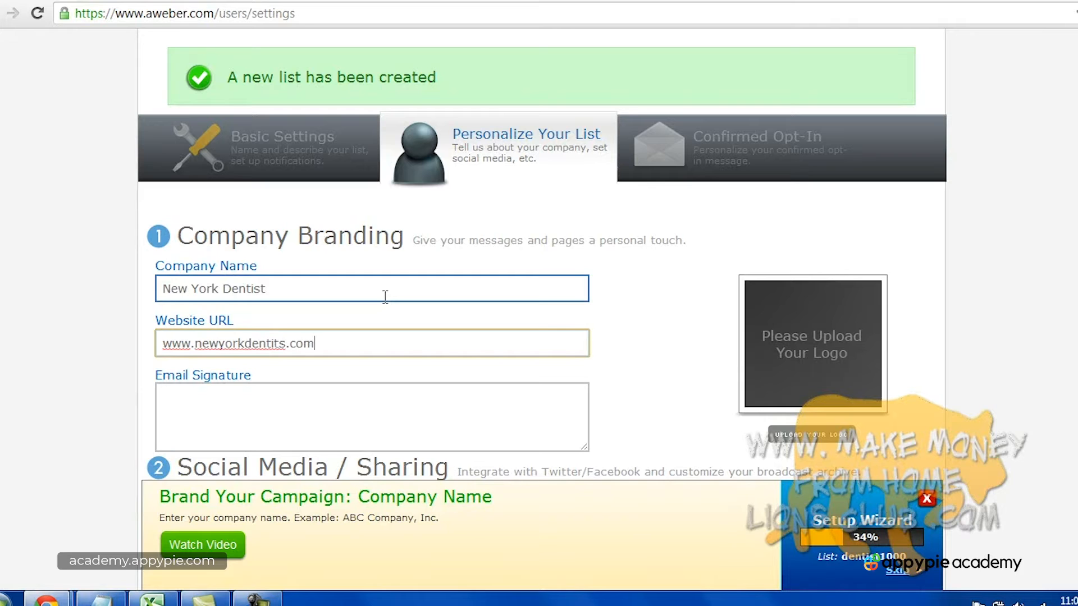
{"action": "key", "text": "Tab"}
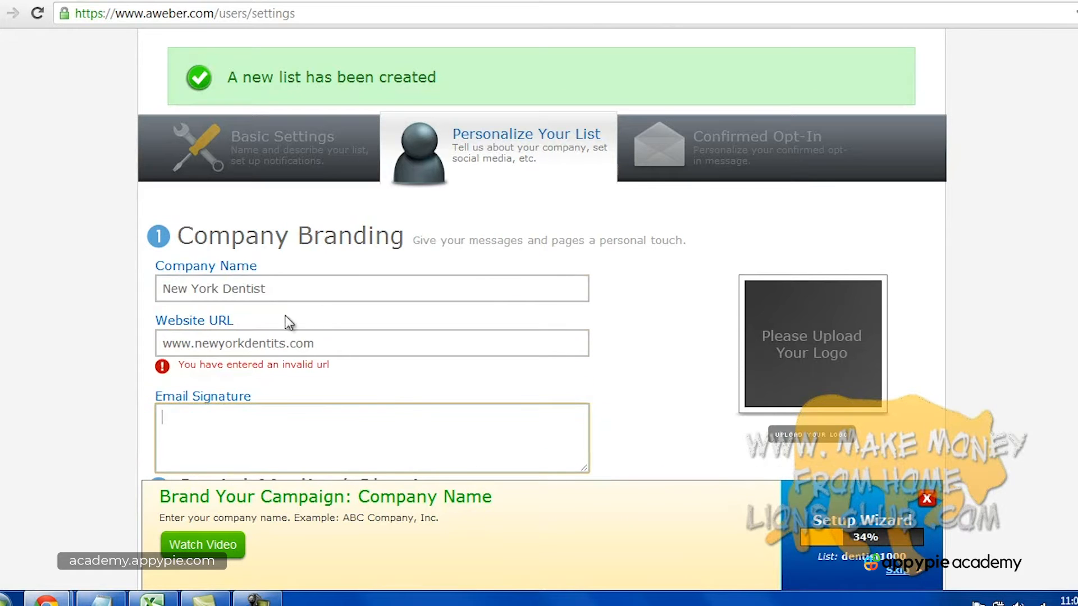
{"action": "left_click", "coordinate": [280, 343]}
{"action": "key", "text": "BackSpace"}
{"action": "type", "text": "t"}
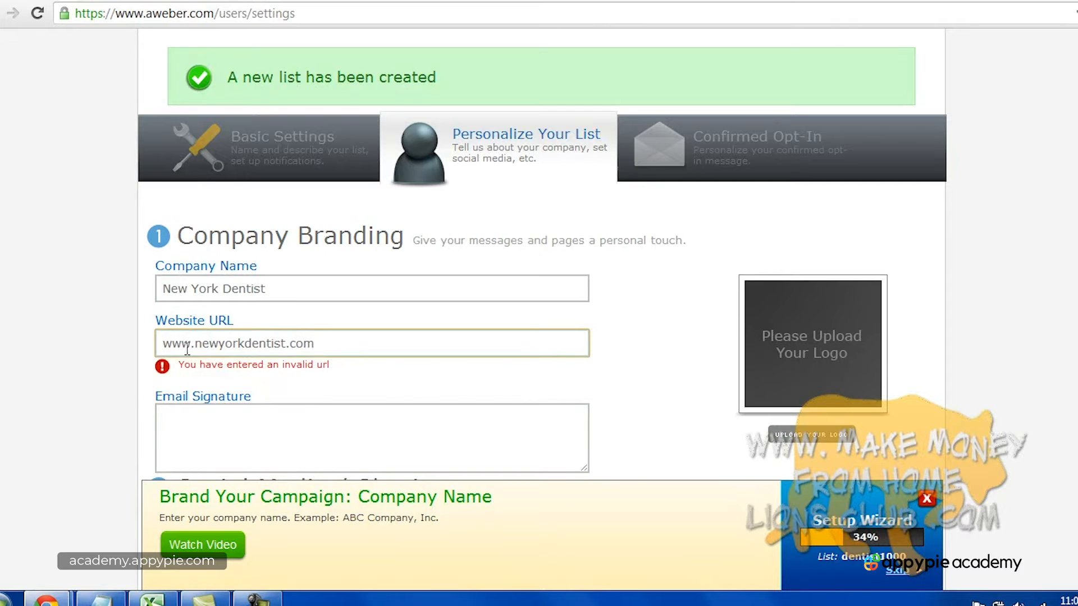
{"action": "left_click", "coordinate": [163, 343]}
{"action": "type", "text": "http:"}
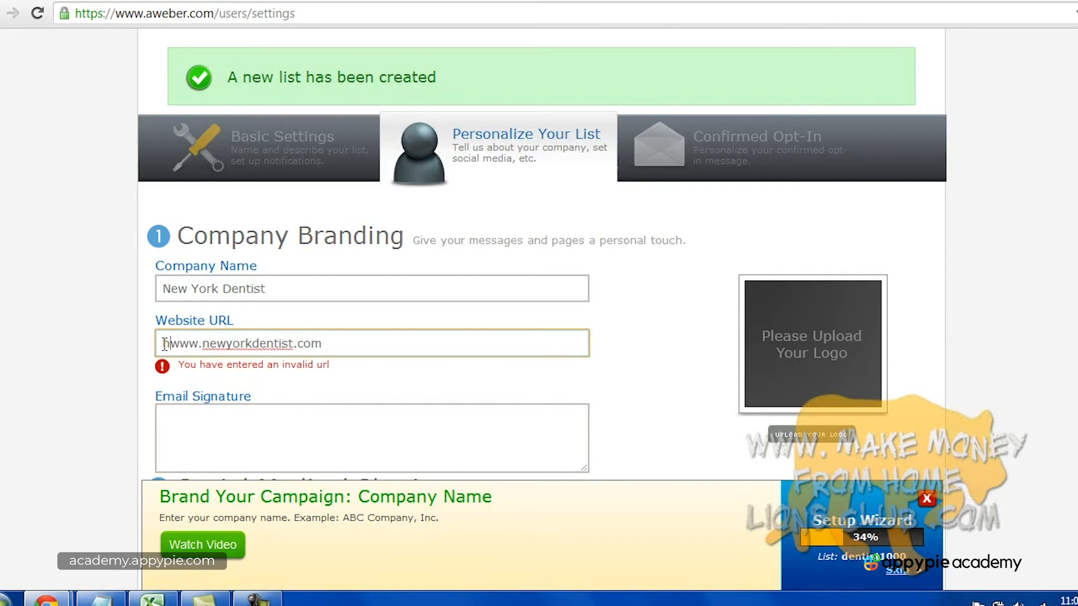
{"action": "type", "text": "//"}
Enter the doctor's name, prefixed with 'Dr.', as the email signature.
{"action": "left_click", "coordinate": [287, 413]}
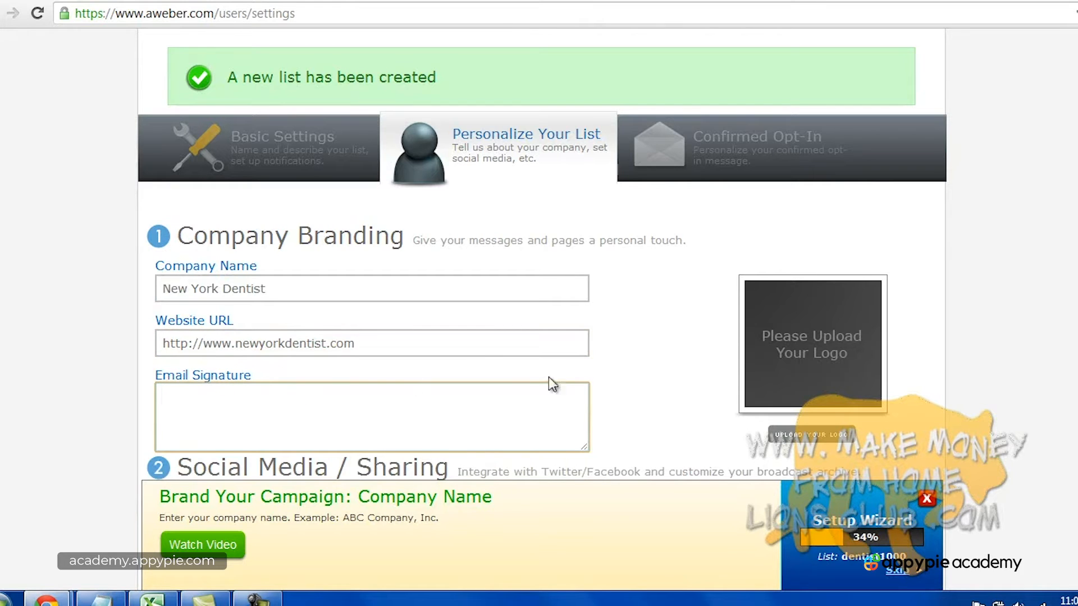
{"action": "key", "text": "Home"}
{"action": "type", "text": "Dr."}
{"action": "scroll", "coordinate": [542, 253], "scroll_direction": "down", "scroll_amount": 5}
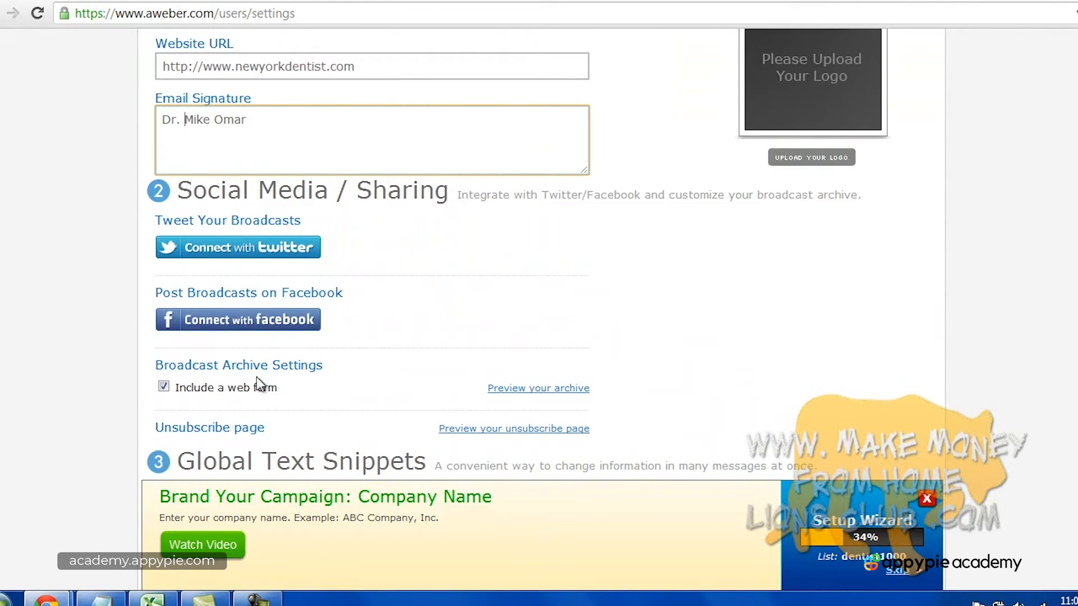
{"action": "scroll", "coordinate": [519, 251], "scroll_direction": "down", "scroll_amount": 3}
{"action": "scroll", "coordinate": [519, 251], "scroll_direction": "down", "scroll_amount": 5}
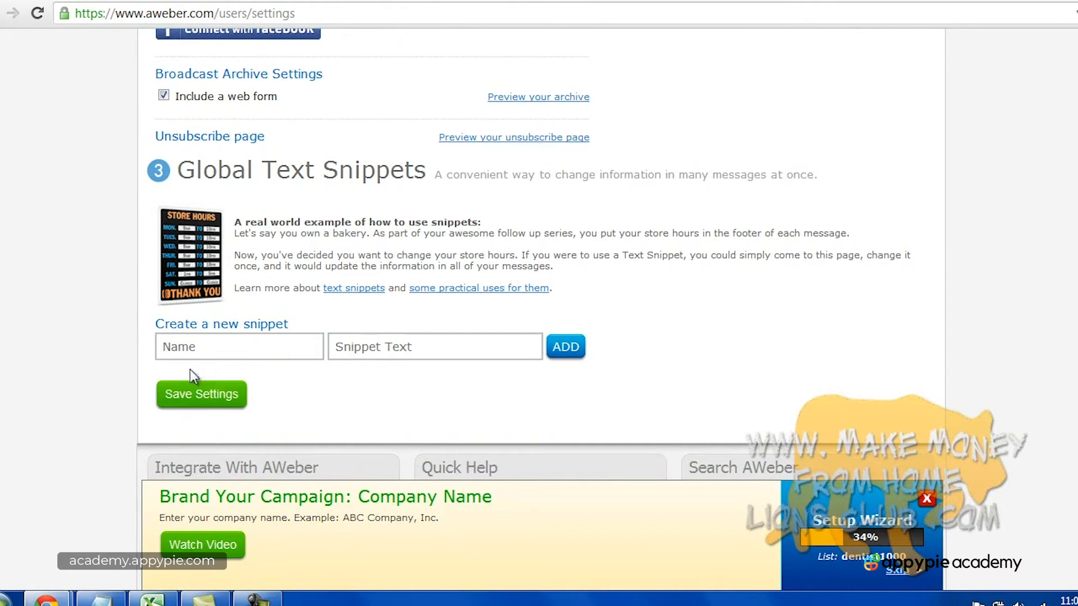
Save the personalization settings and move to the Confirmed Opt-In step.
{"action": "left_click", "coordinate": [255, 601]}
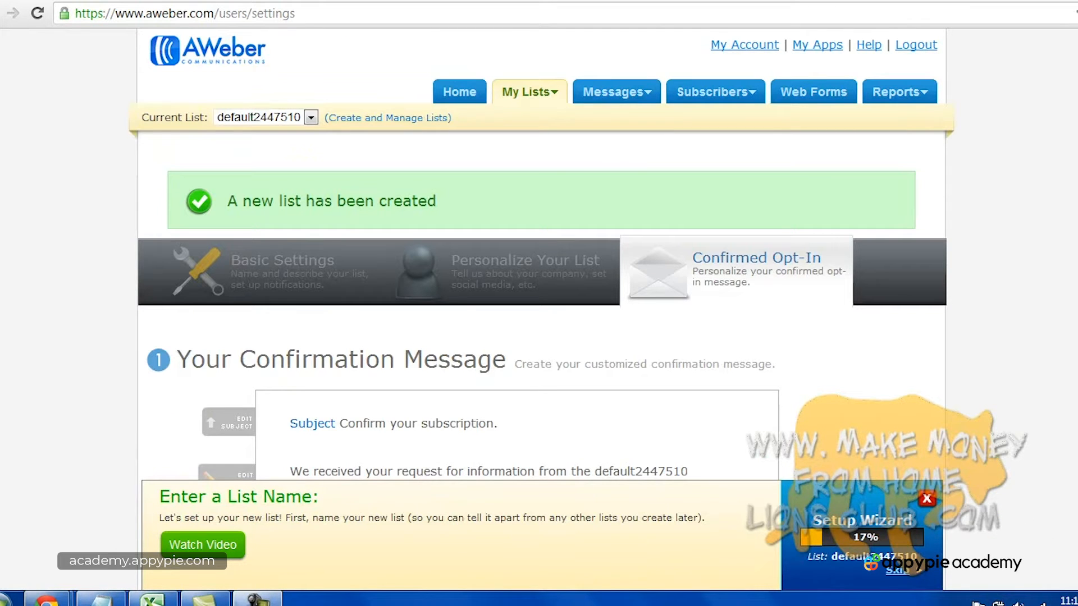
{"action": "scroll", "coordinate": [541, 252], "scroll_direction": "down", "scroll_amount": 2}
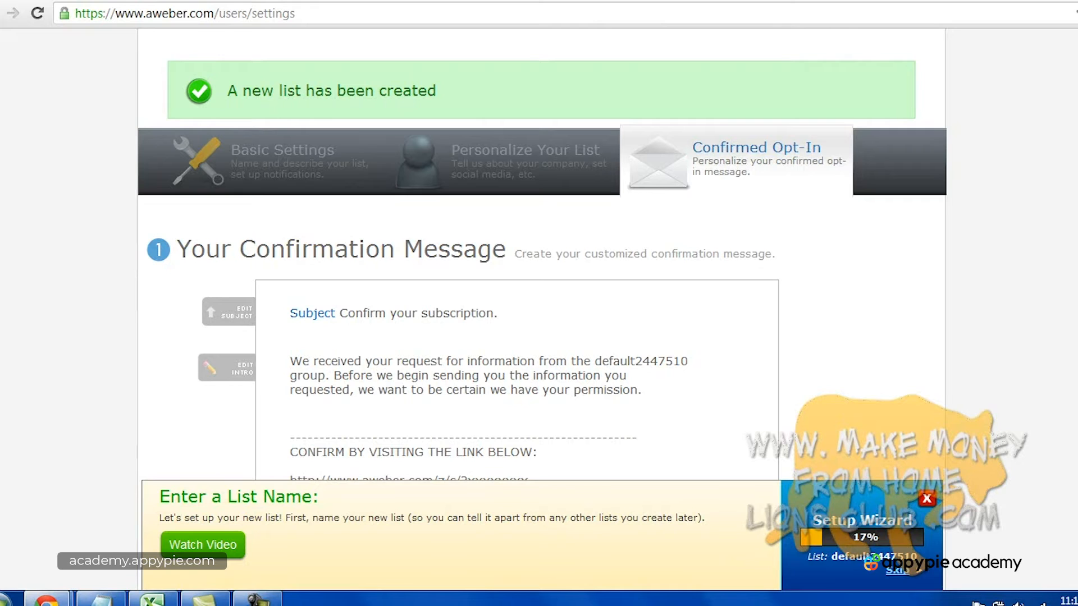
{"action": "scroll", "coordinate": [636, 303], "scroll_direction": "down", "scroll_amount": 2}
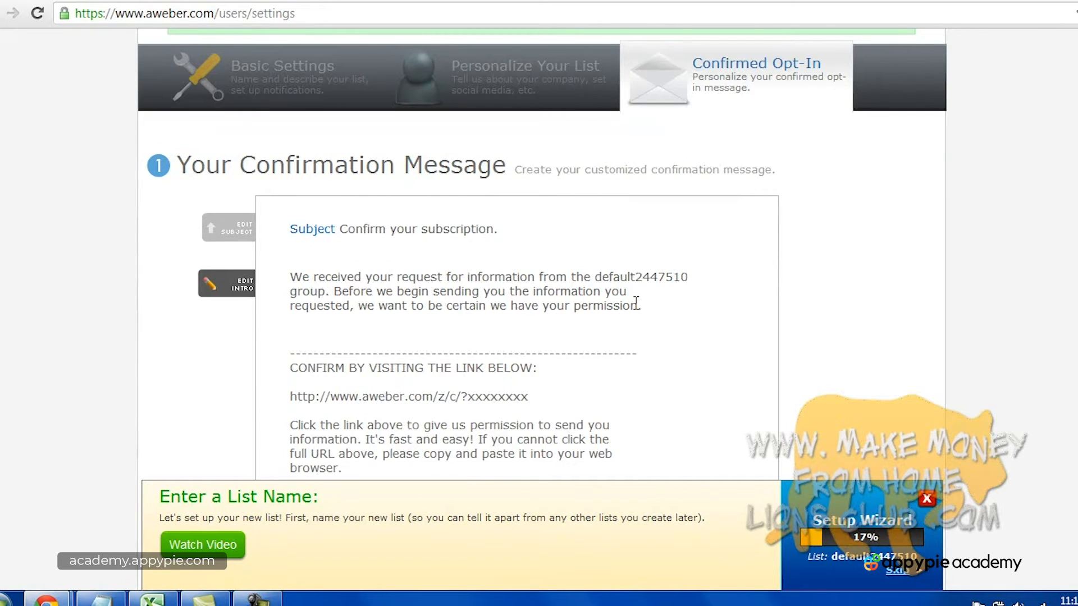
Pick 'Confirm your request for information.' as the confirmation message subject.
{"action": "left_click", "coordinate": [502, 230]}
{"action": "left_click", "coordinate": [446, 239]}
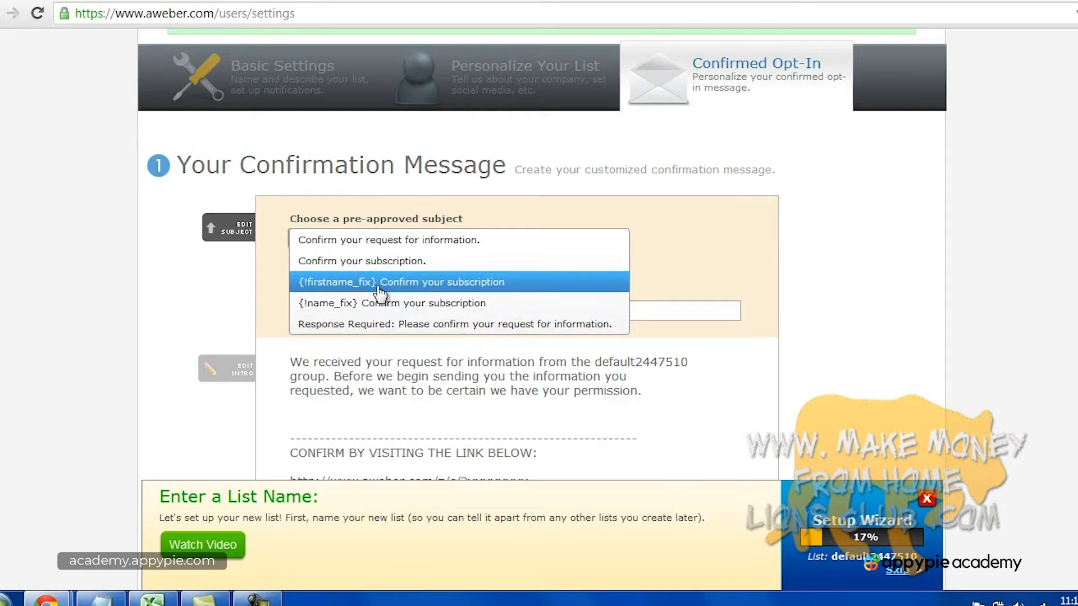
{"action": "left_click", "coordinate": [387, 240]}
{"action": "left_click", "coordinate": [417, 311]}
{"action": "left_click", "coordinate": [417, 311]}
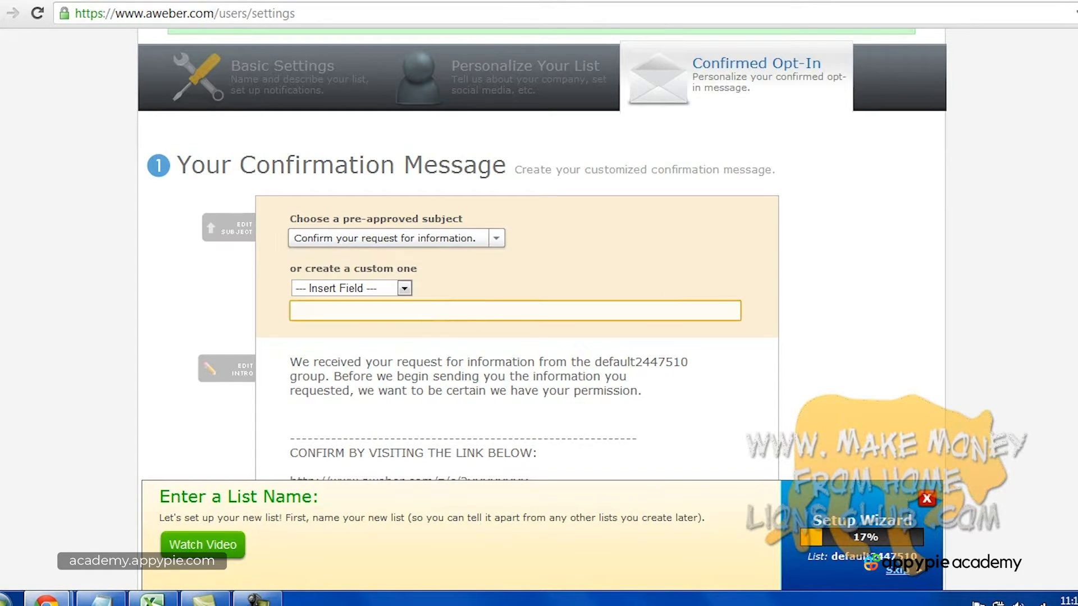
{"action": "scroll", "coordinate": [426, 326], "scroll_direction": "down", "scroll_amount": 1}
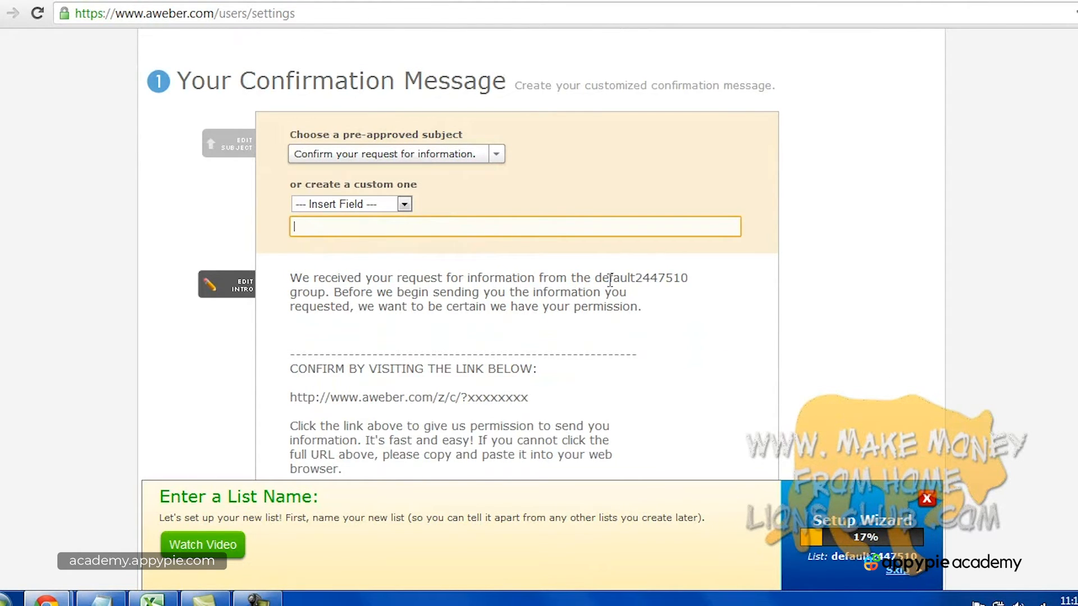
{"action": "scroll", "coordinate": [668, 284], "scroll_direction": "up", "scroll_amount": 5}
Switch the account to the dentist1000 list.
{"action": "left_click", "coordinate": [267, 119]}
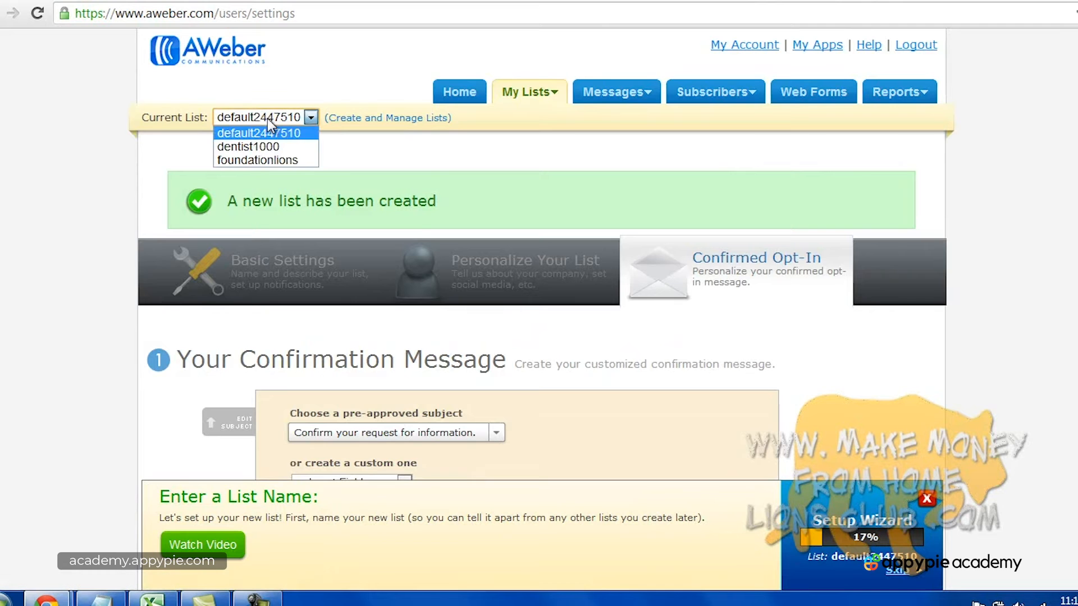
{"action": "left_click", "coordinate": [270, 146]}
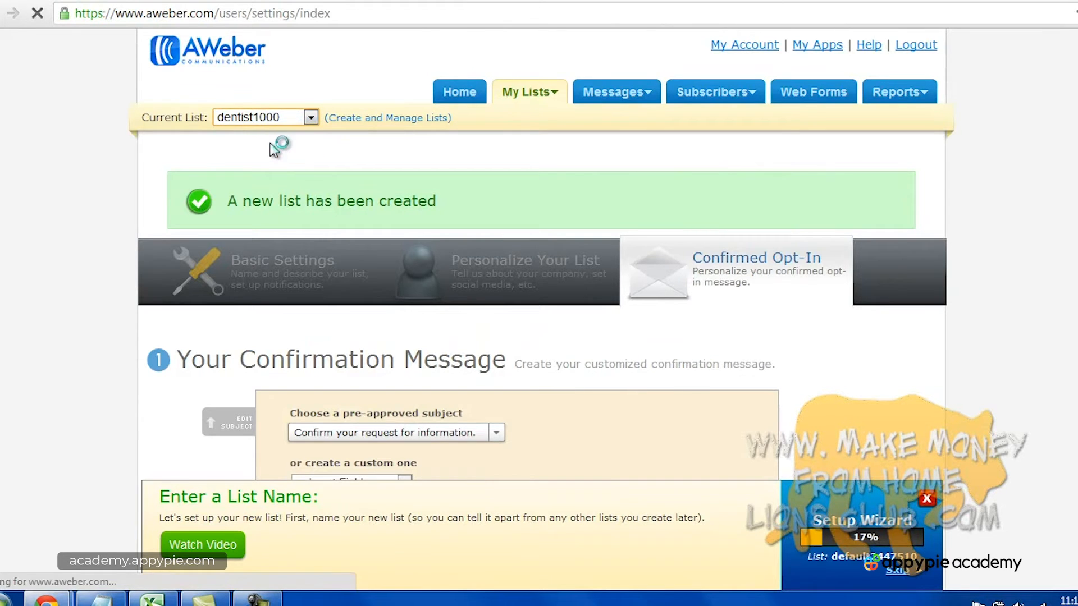
{"action": "scroll", "coordinate": [405, 239], "scroll_direction": "up", "scroll_amount": 3}
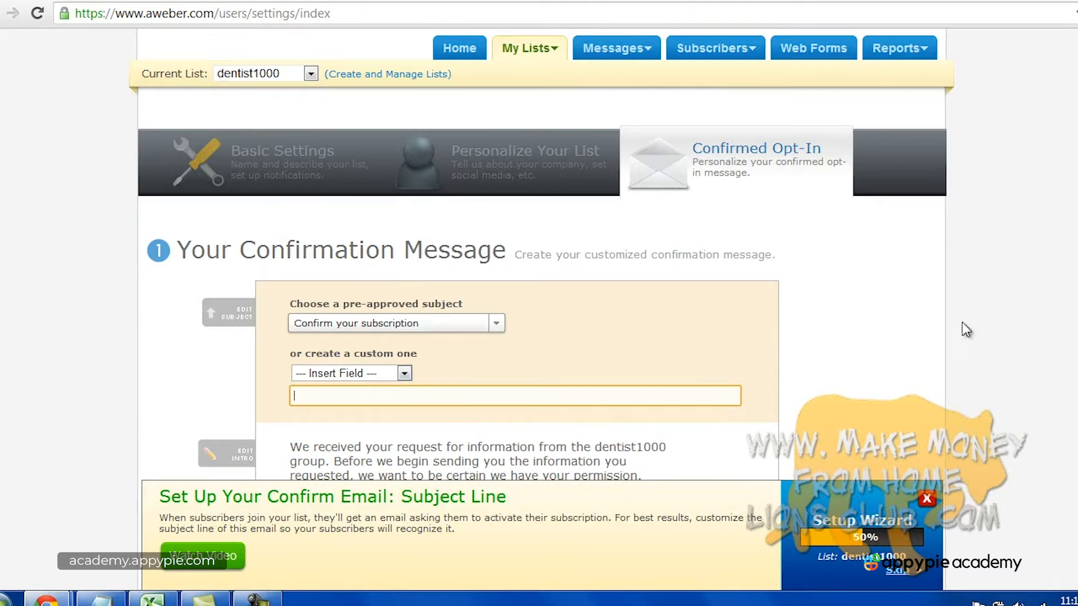
Keep 'Confirm your subscription' as the subject and scroll down to the message signature.
{"action": "left_click", "coordinate": [995, 318]}
{"action": "scroll", "coordinate": [995, 318], "scroll_direction": "down", "scroll_amount": 3}
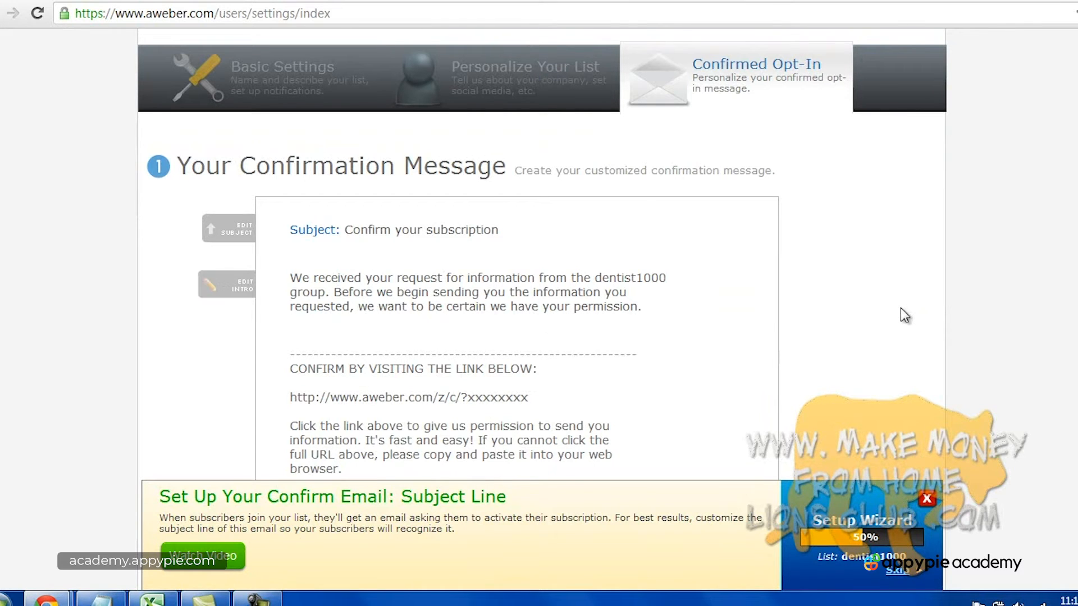
{"action": "scroll", "coordinate": [901, 307], "scroll_direction": "down", "scroll_amount": 2}
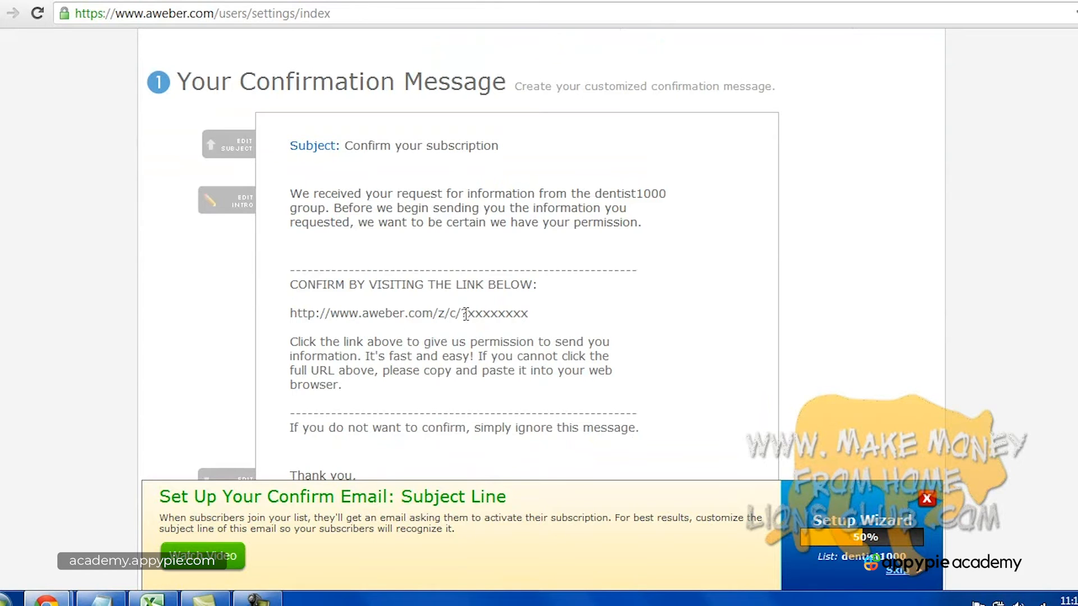
{"action": "scroll", "coordinate": [907, 332], "scroll_direction": "down", "scroll_amount": 2}
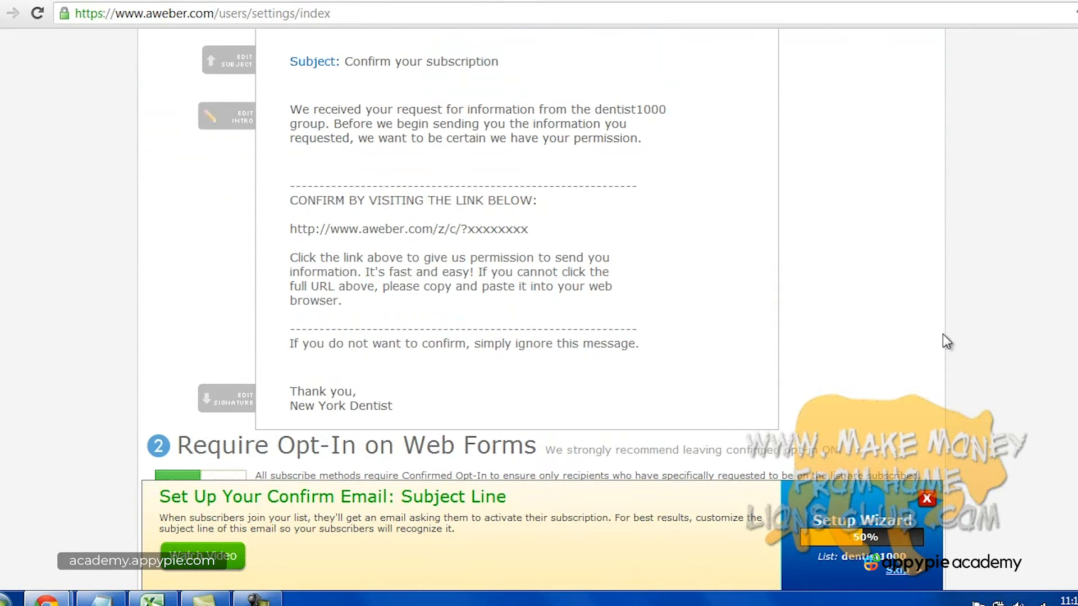
{"action": "scroll", "coordinate": [869, 340], "scroll_direction": "down", "scroll_amount": 2}
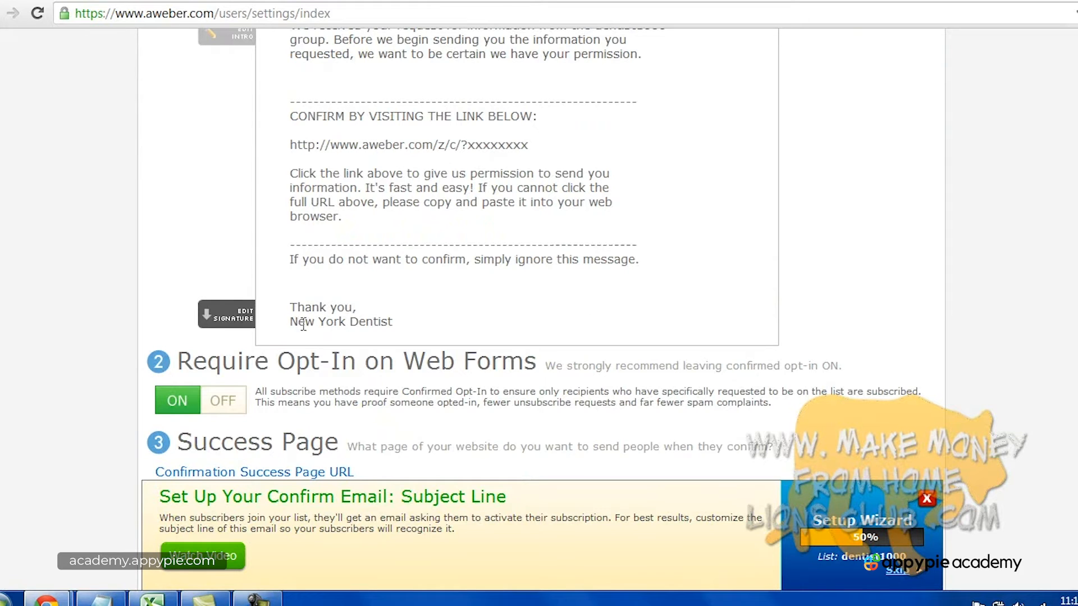
Replace the 'New York Dentist' signature line with the sender's own name.
{"action": "left_click", "coordinate": [227, 315]}
{"action": "left_click_drag", "start_coordinate": [295, 349], "coordinate": [427, 352]}
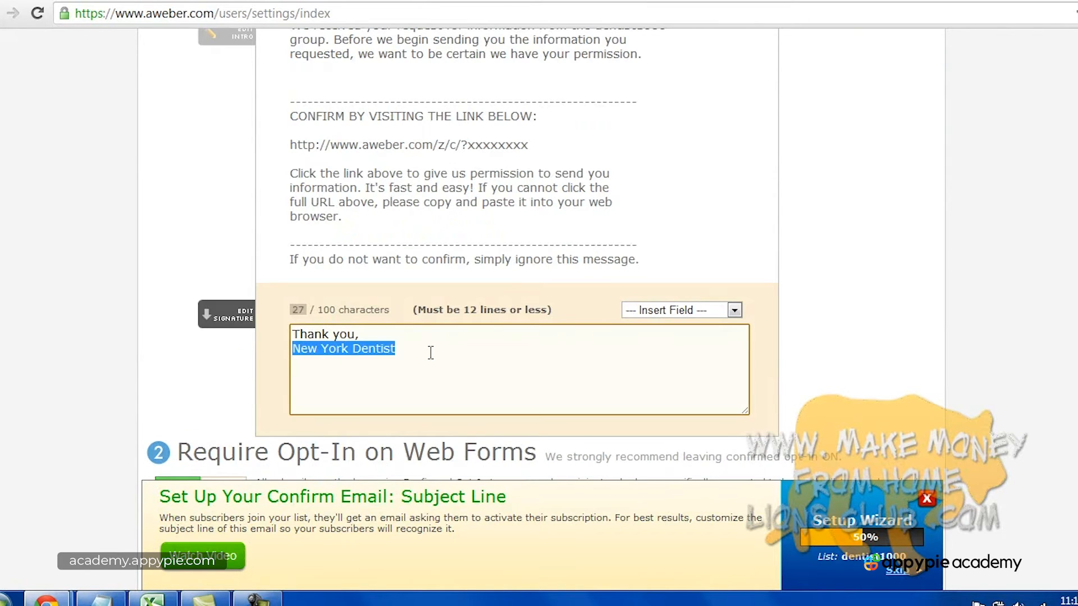
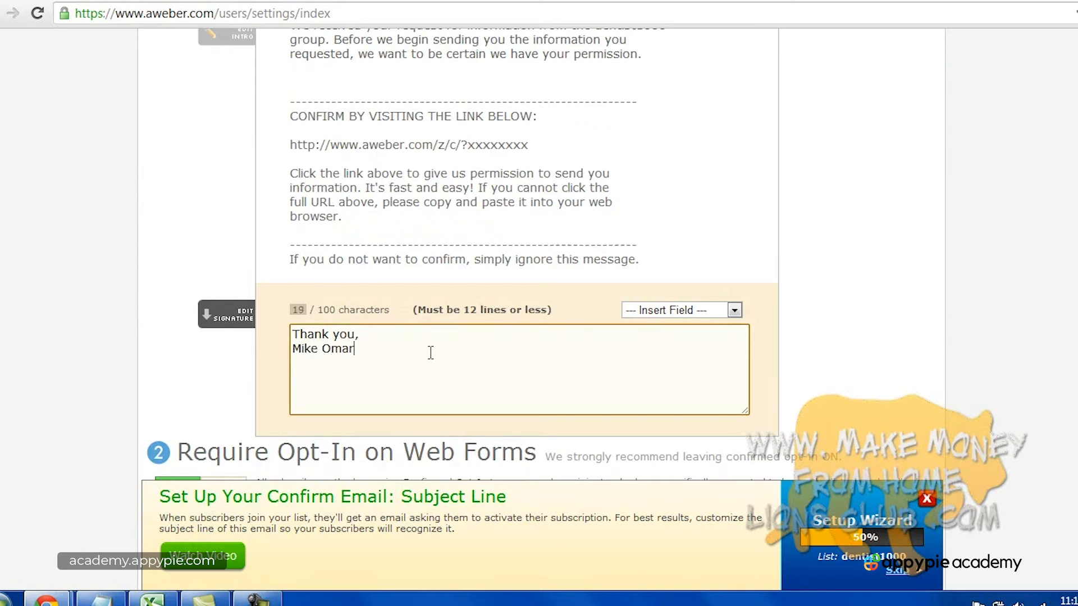
{"action": "left_click", "coordinate": [982, 331]}
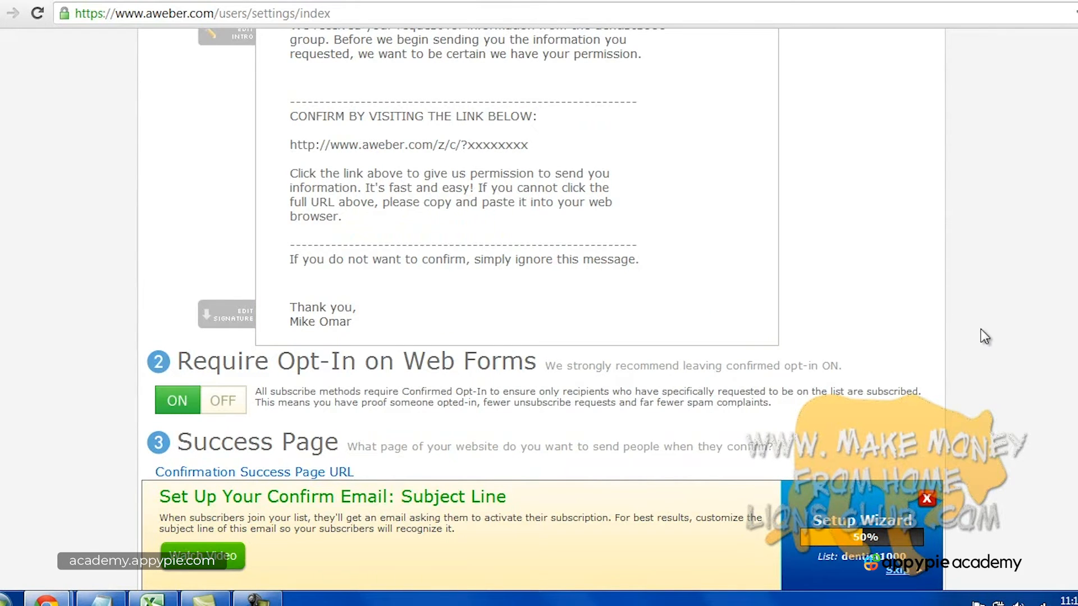
{"action": "scroll", "coordinate": [982, 334], "scroll_direction": "down", "scroll_amount": 3}
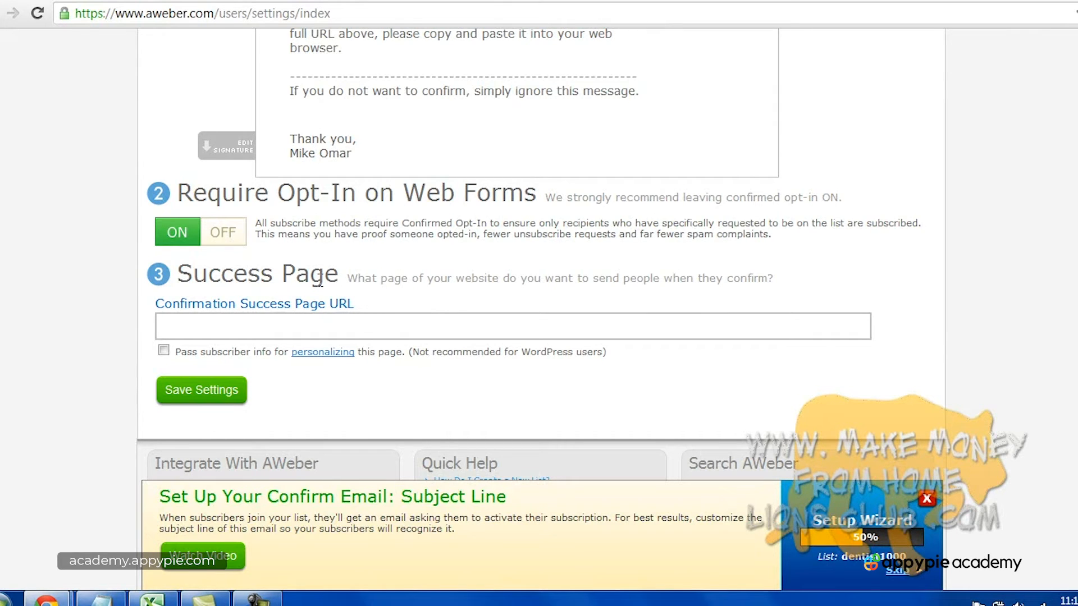
Place the caret in the empty Confirmation Success Page URL field.
{"action": "left_click", "coordinate": [214, 331]}
{"action": "left_click", "coordinate": [160, 303]}
{"action": "scroll", "coordinate": [534, 267], "scroll_direction": "up", "scroll_amount": 5}
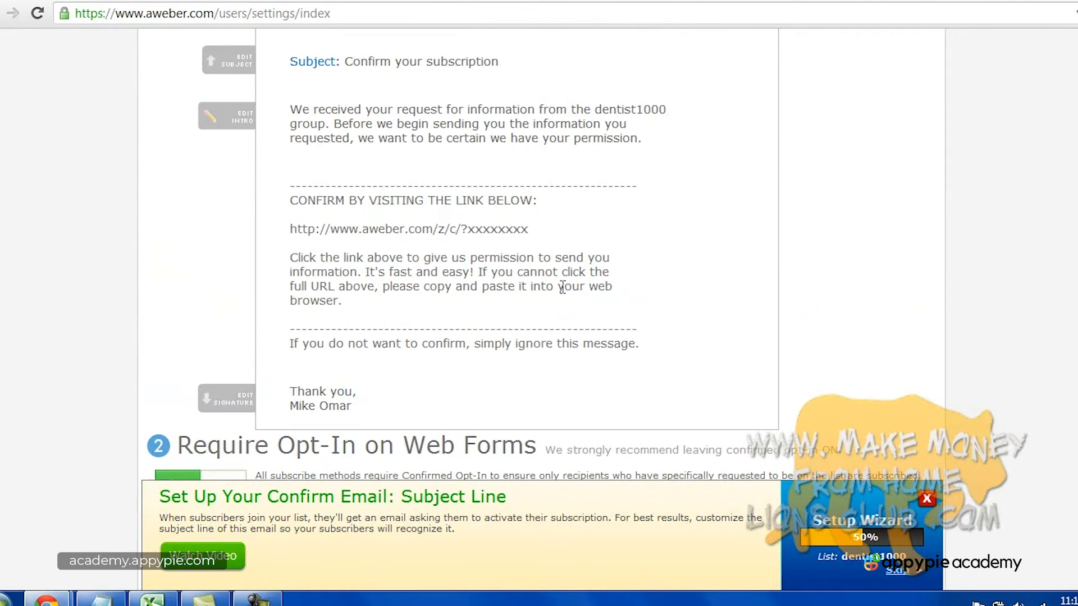
{"action": "scroll", "coordinate": [887, 318], "scroll_direction": "down", "scroll_amount": 5}
{"action": "left_click", "coordinate": [647, 325]}
{"action": "left_click", "coordinate": [202, 334]}
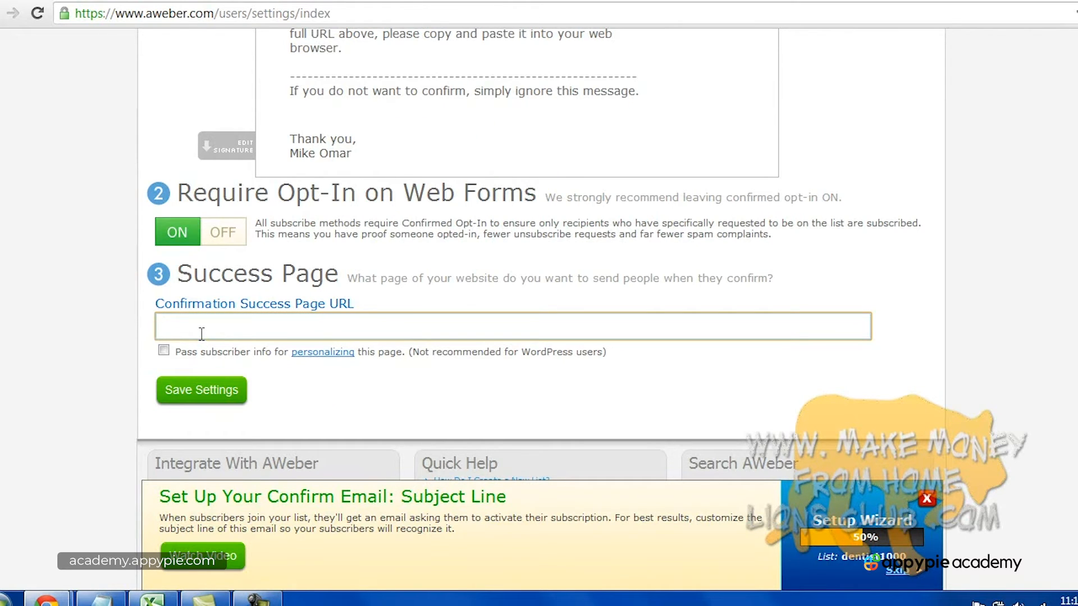
{"action": "type", "text": "http://newyorkdentist.com/"}
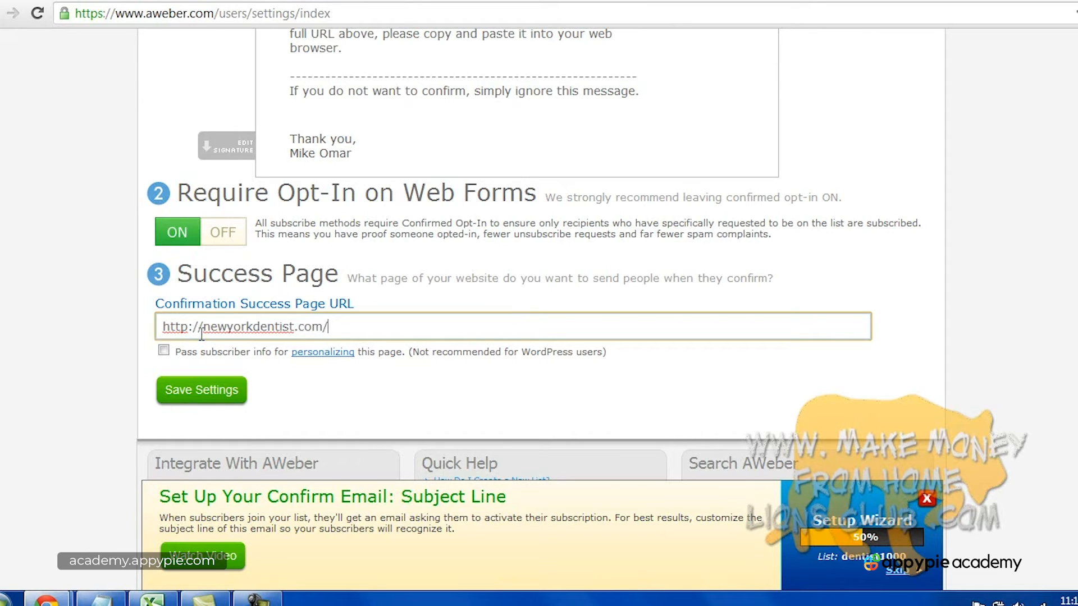
{"action": "type", "text": "thank-you-for-subscribing"}
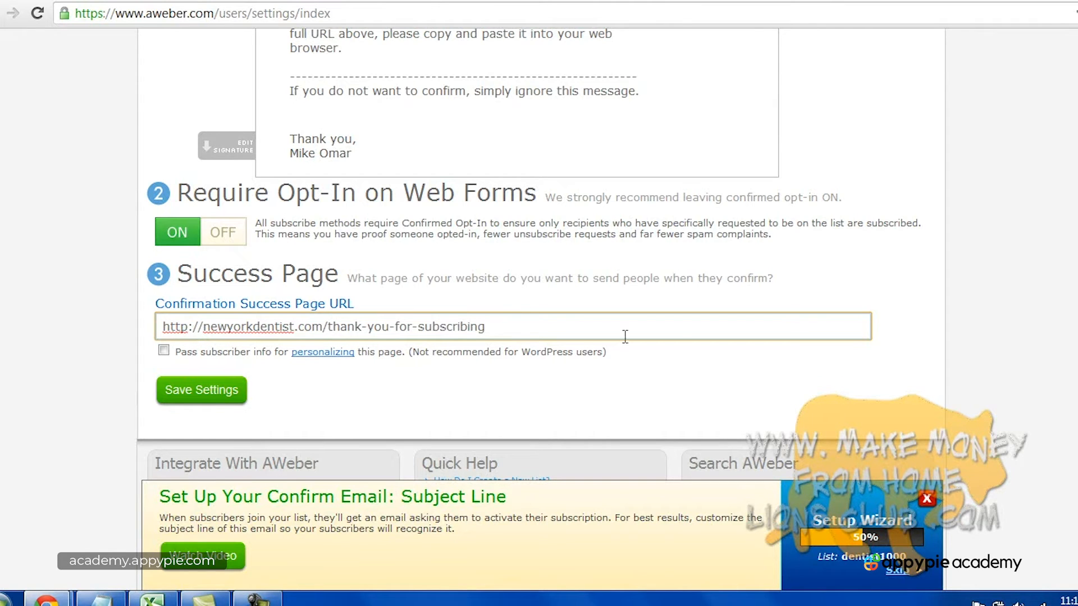
{"action": "left_click", "coordinate": [915, 347]}
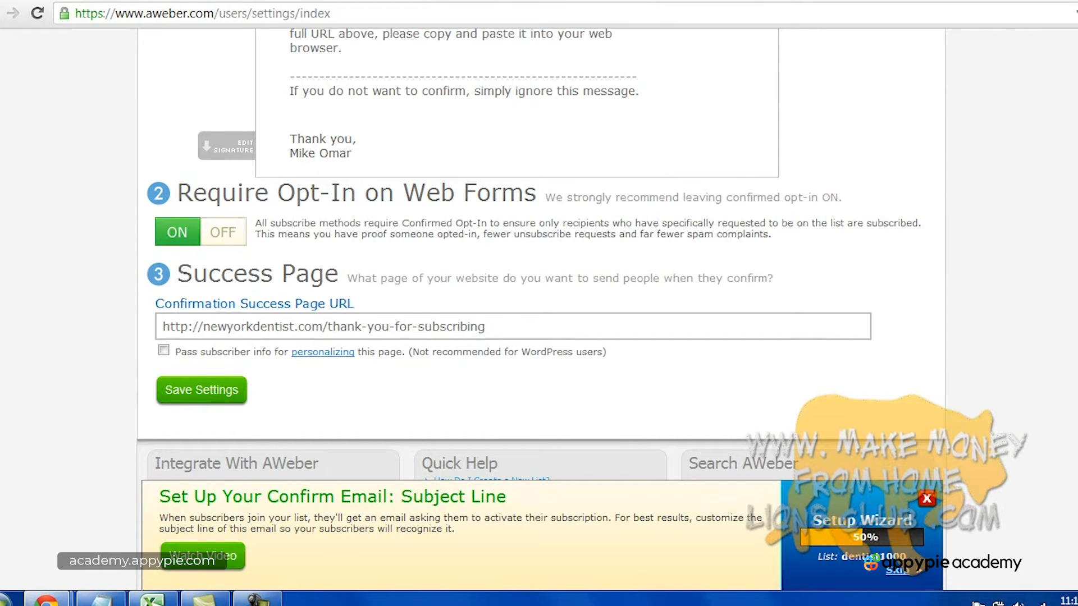
{"action": "left_click", "coordinate": [410, 330]}
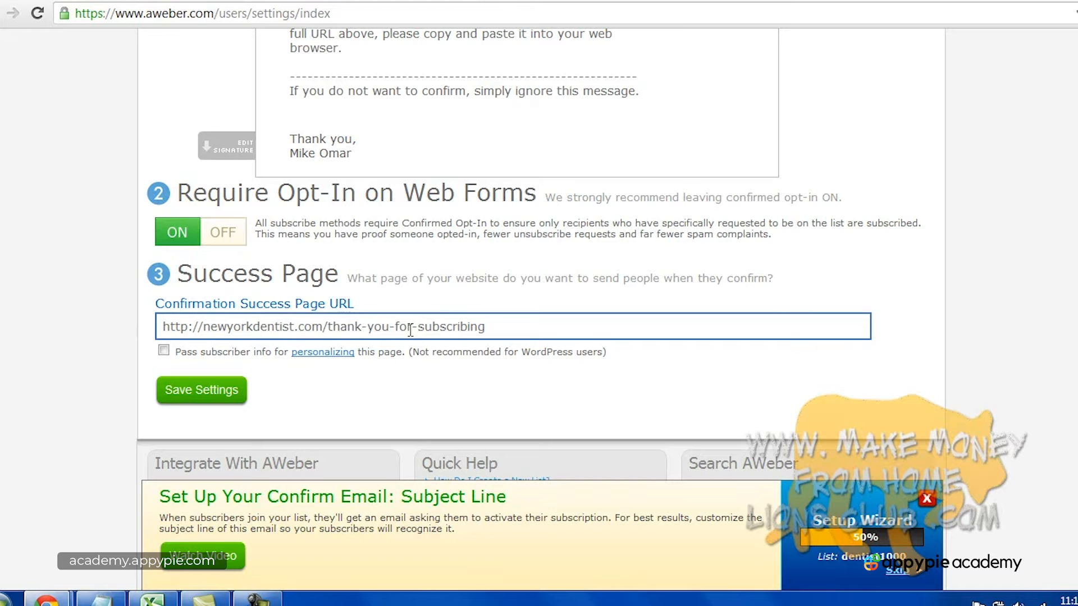
{"action": "left_click", "coordinate": [963, 325]}
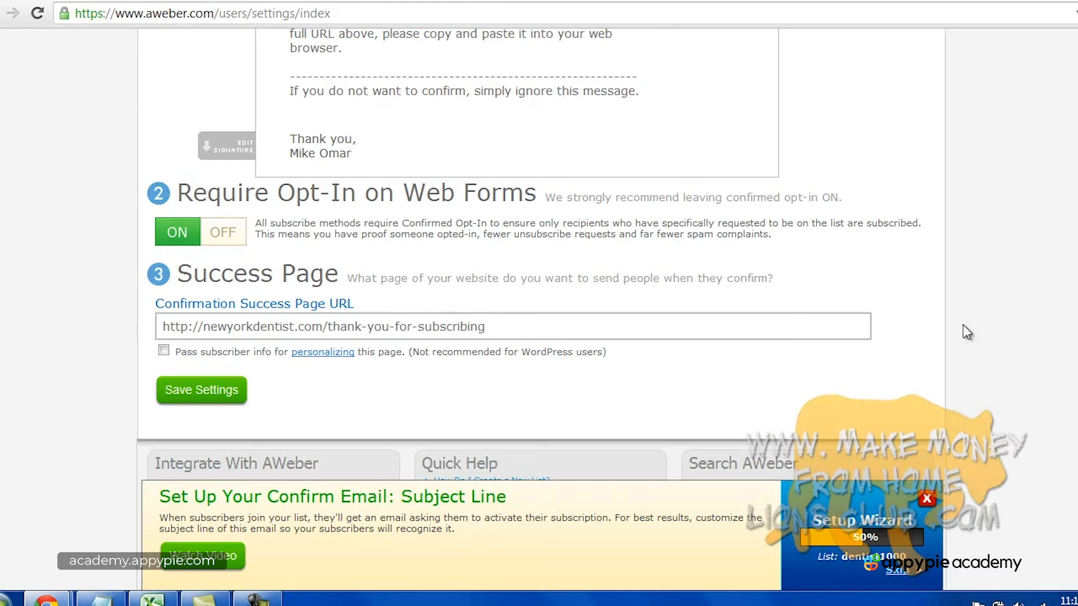
{"action": "scroll", "coordinate": [147, 206], "scroll_direction": "down", "scroll_amount": 3}
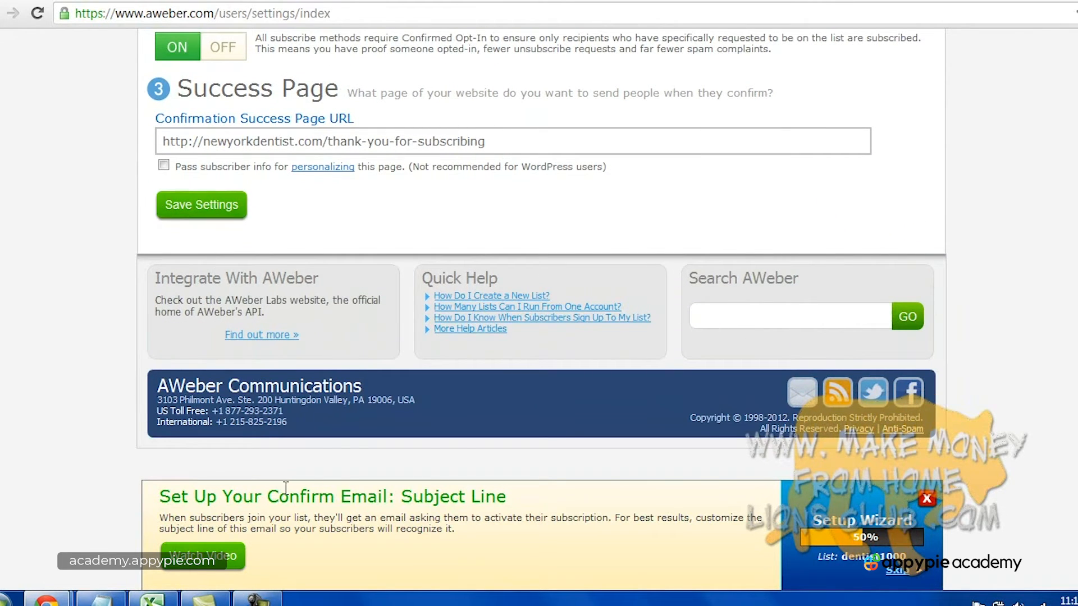
{"action": "left_click", "coordinate": [257, 598]}
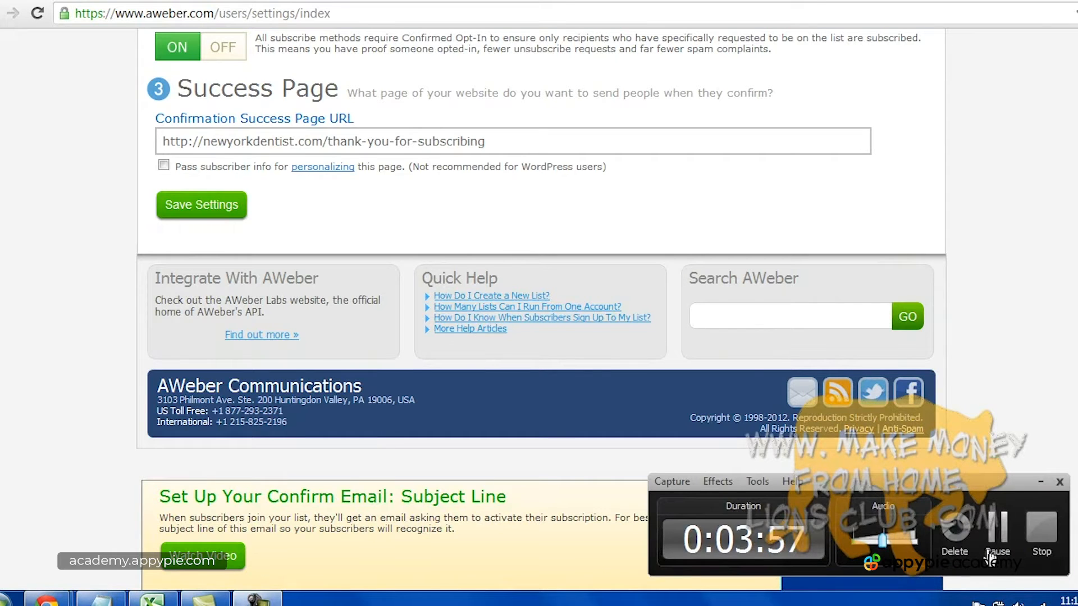
{"action": "left_click", "coordinate": [1042, 532]}
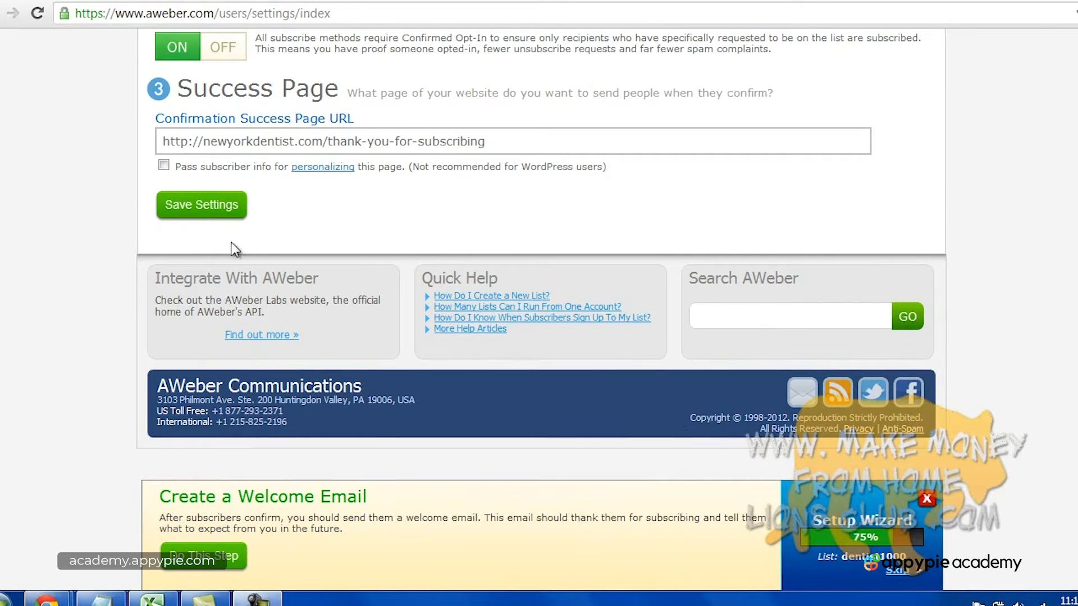
Save the confirmed opt-in settings and start a welcome email with subject 'Welcome to my mailing list!'.
{"action": "left_click", "coordinate": [197, 211]}
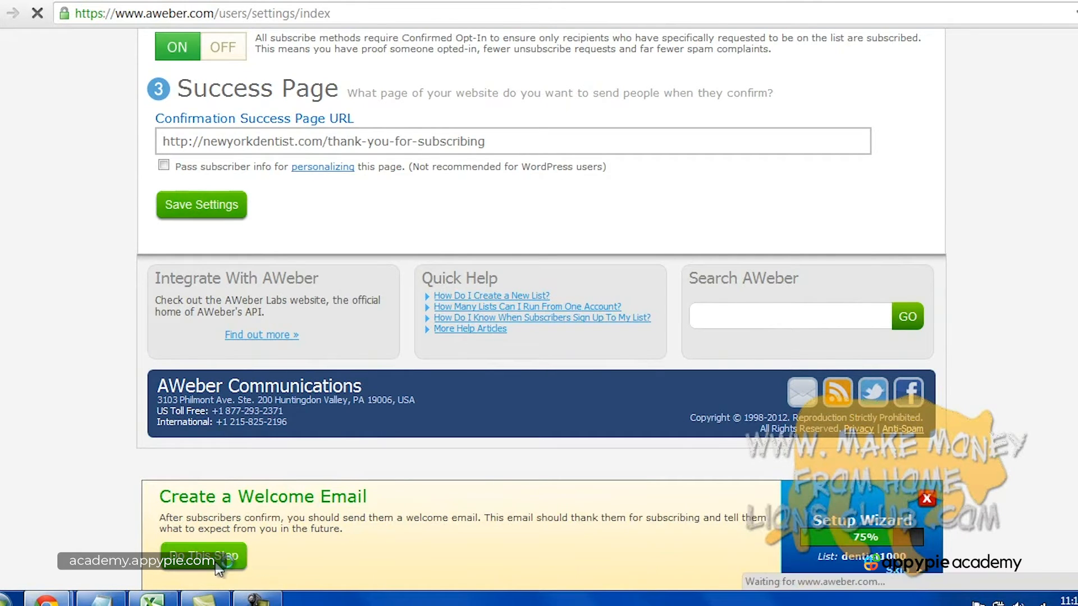
{"action": "left_click", "coordinate": [218, 566]}
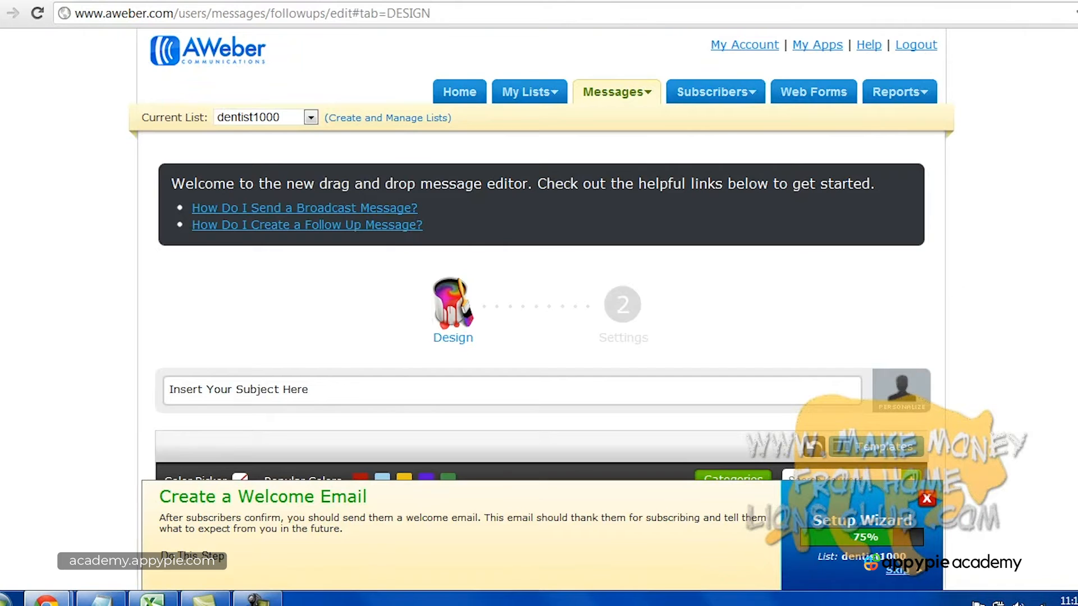
{"action": "scroll", "coordinate": [909, 221], "scroll_direction": "down", "scroll_amount": 7}
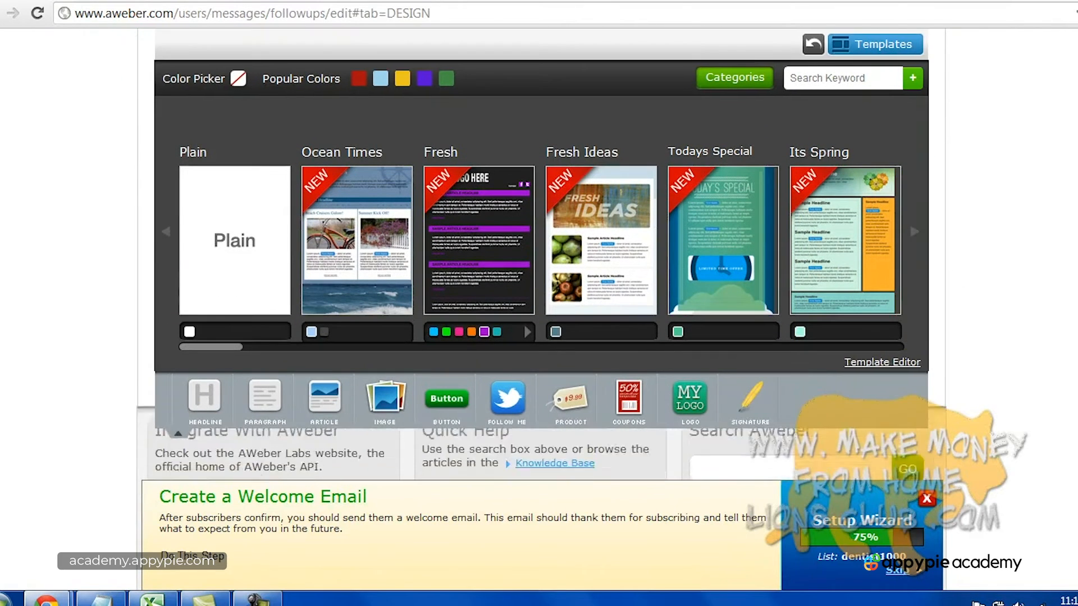
{"action": "scroll", "coordinate": [759, 352], "scroll_direction": "up", "scroll_amount": 7}
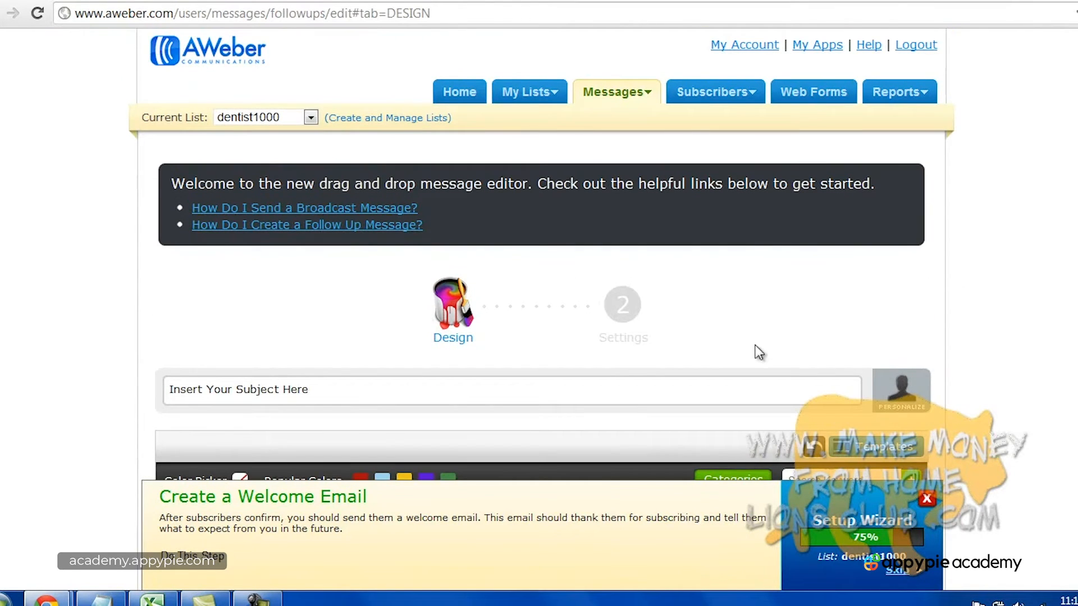
{"action": "left_click", "coordinate": [308, 389]}
{"action": "left_click", "coordinate": [284, 391]}
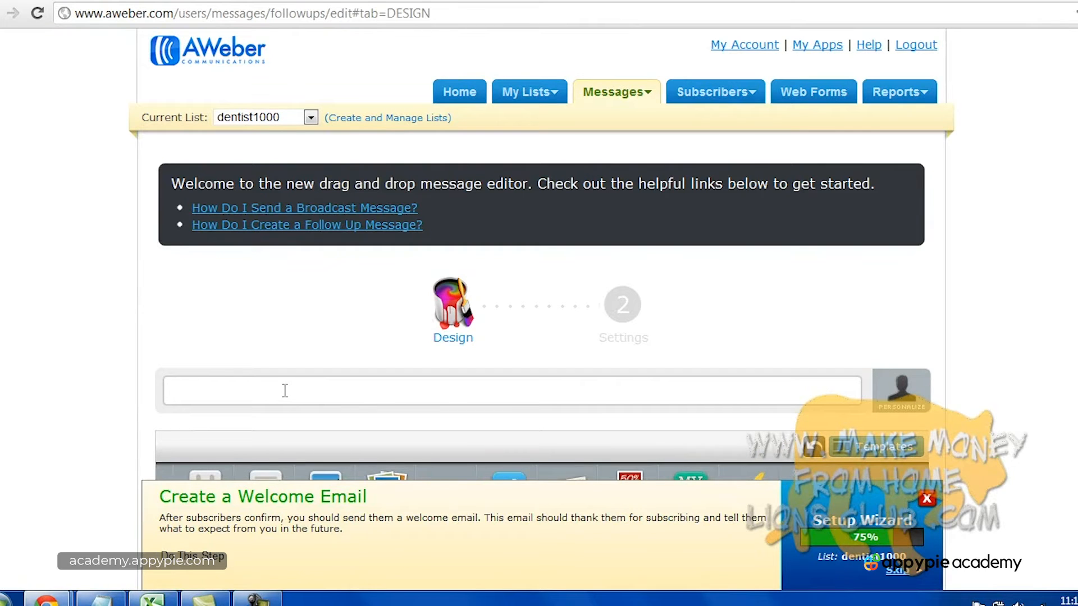
{"action": "type", "text": "Welcome to my mailing list!"}
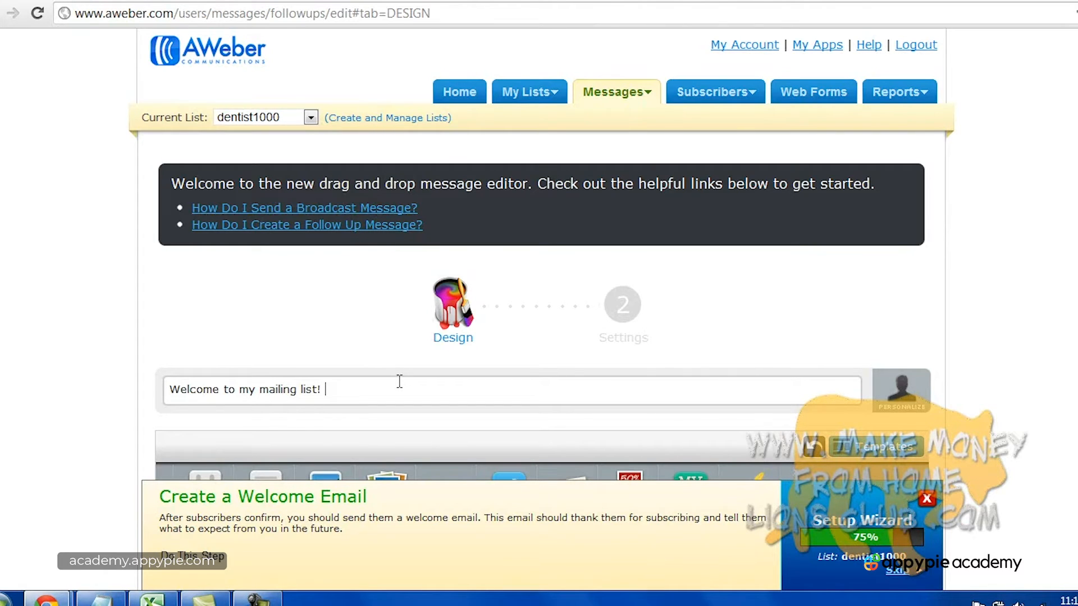
Save the welcome email draft and bring up its template gallery.
{"action": "scroll", "coordinate": [980, 338], "scroll_direction": "down", "scroll_amount": 5}
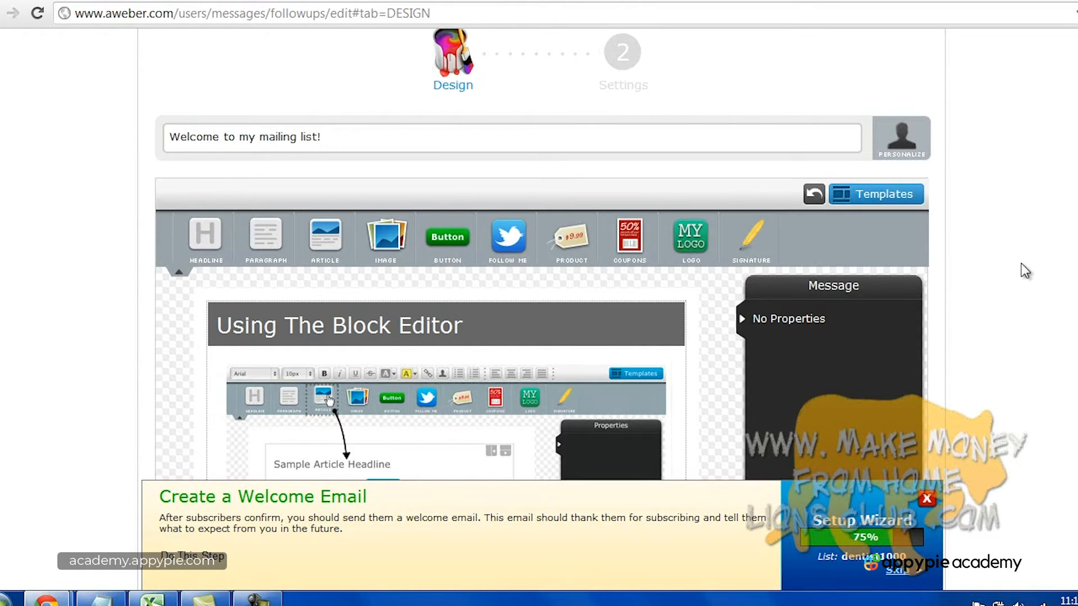
{"action": "scroll", "coordinate": [1024, 271], "scroll_direction": "up", "scroll_amount": 2}
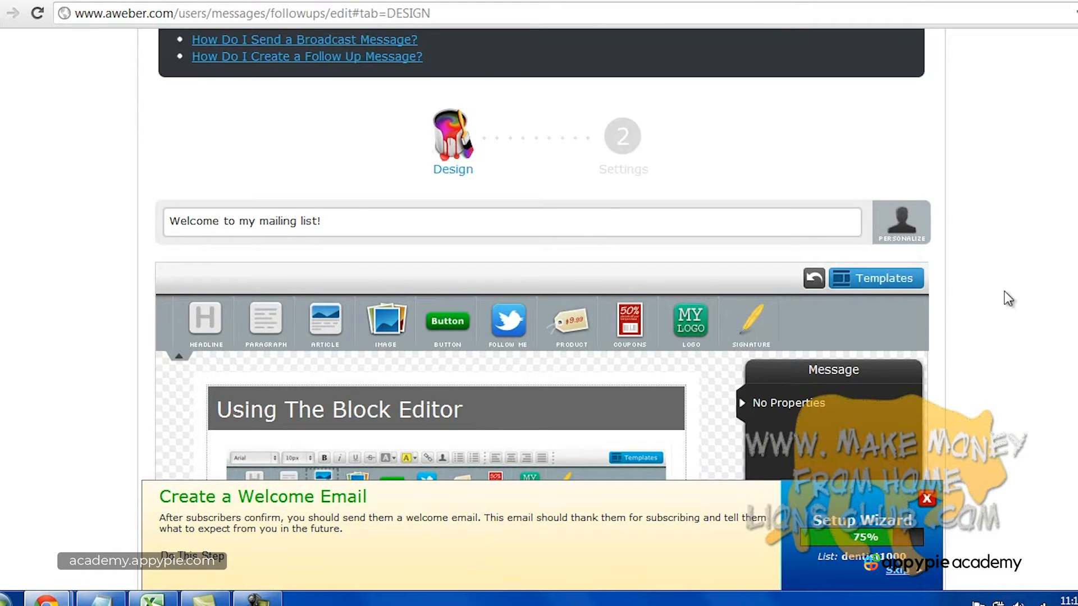
{"action": "left_click", "coordinate": [257, 599]}
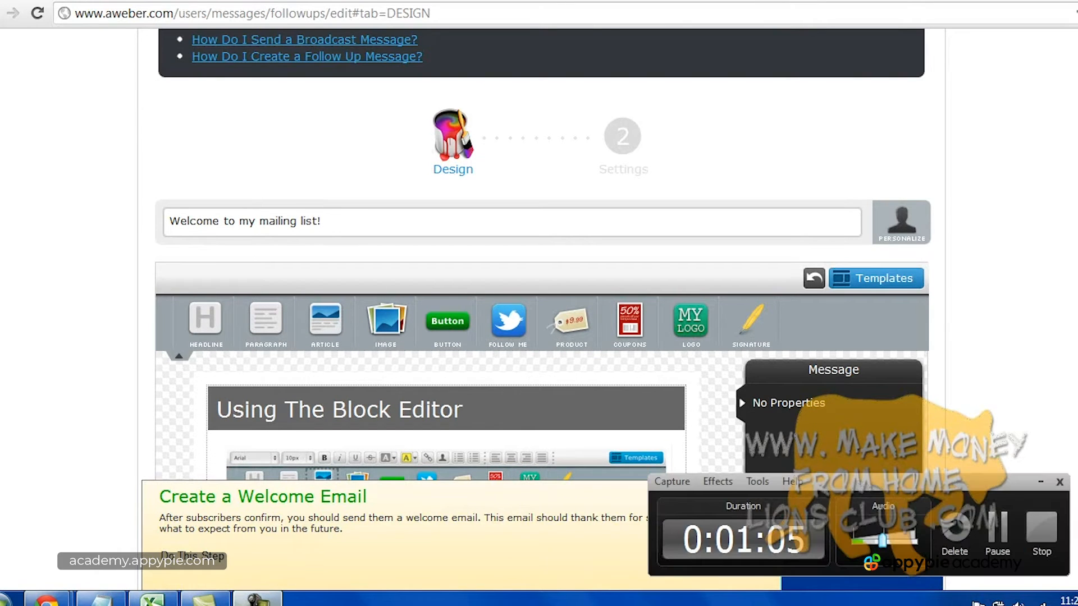
{"action": "left_click", "coordinate": [1035, 531]}
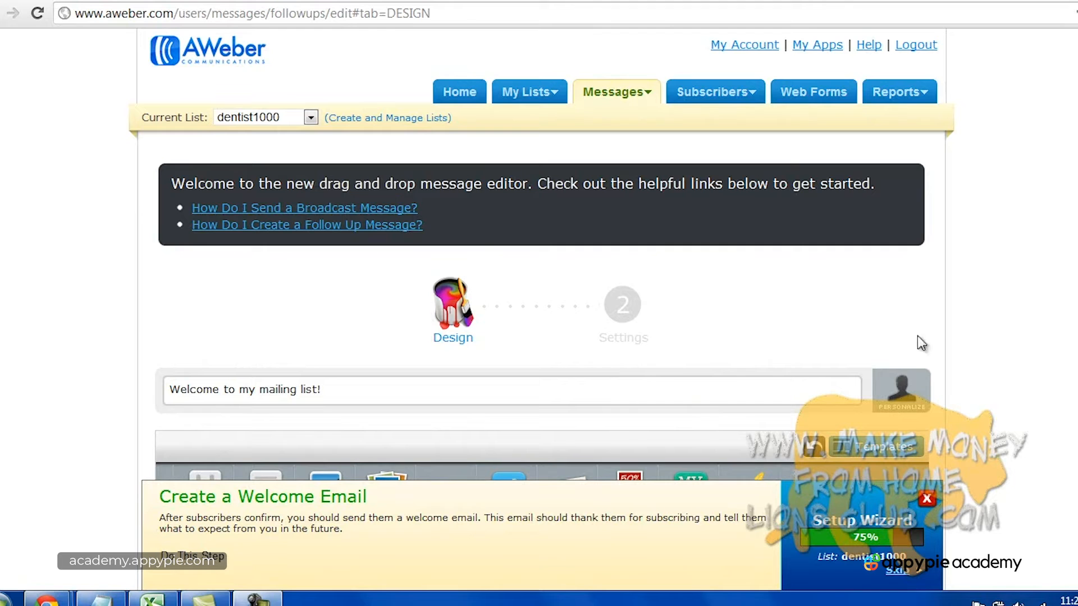
{"action": "scroll", "coordinate": [1034, 341], "scroll_direction": "down", "scroll_amount": 3}
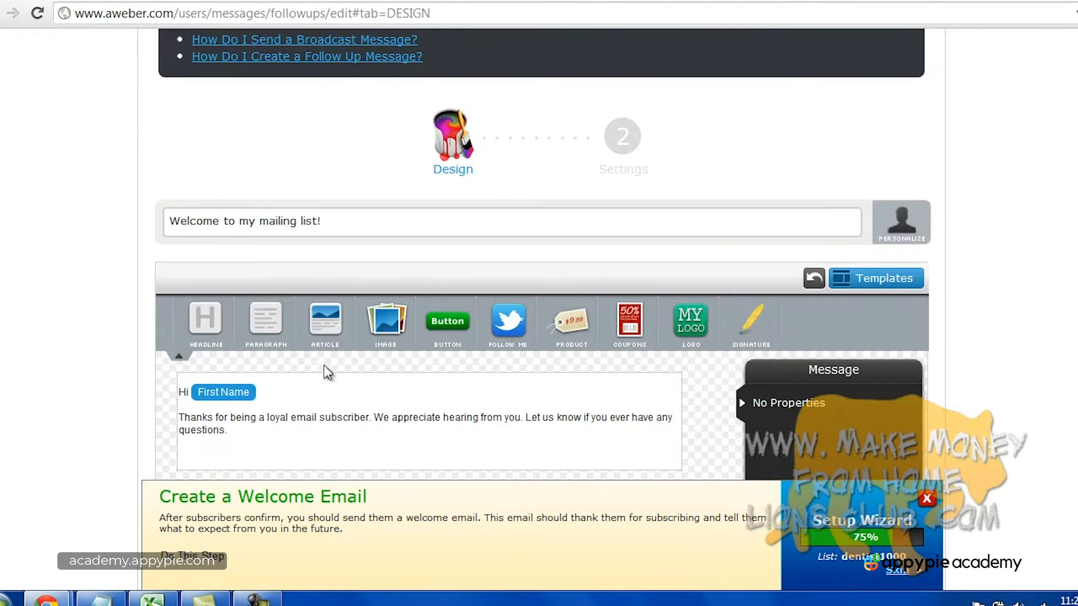
{"action": "scroll", "coordinate": [642, 338], "scroll_direction": "down", "scroll_amount": 4}
{"action": "scroll", "coordinate": [643, 339], "scroll_direction": "up", "scroll_amount": 7}
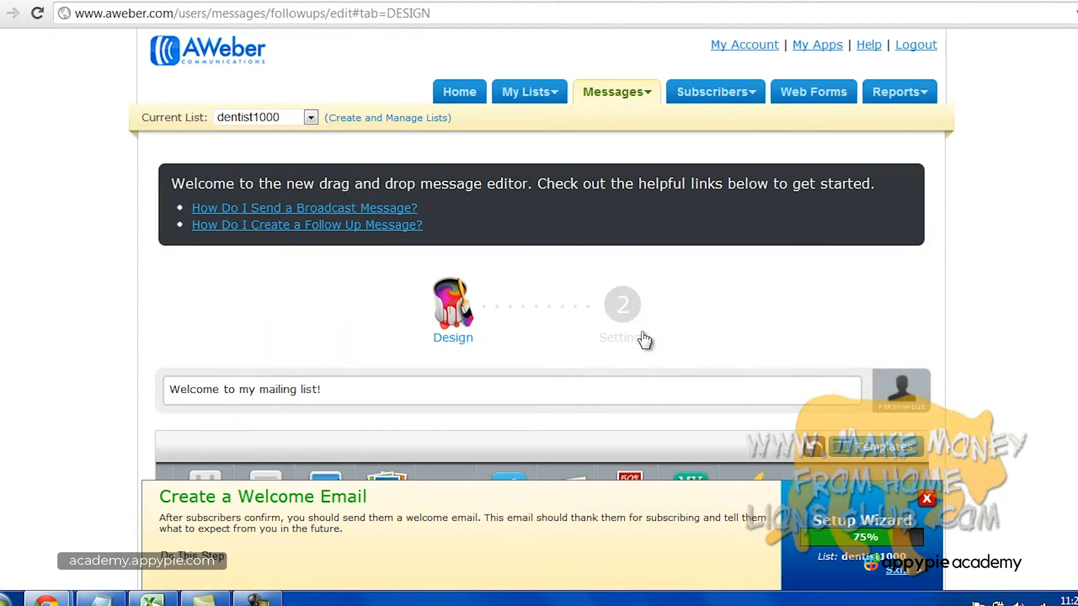
{"action": "scroll", "coordinate": [724, 360], "scroll_direction": "down", "scroll_amount": 3}
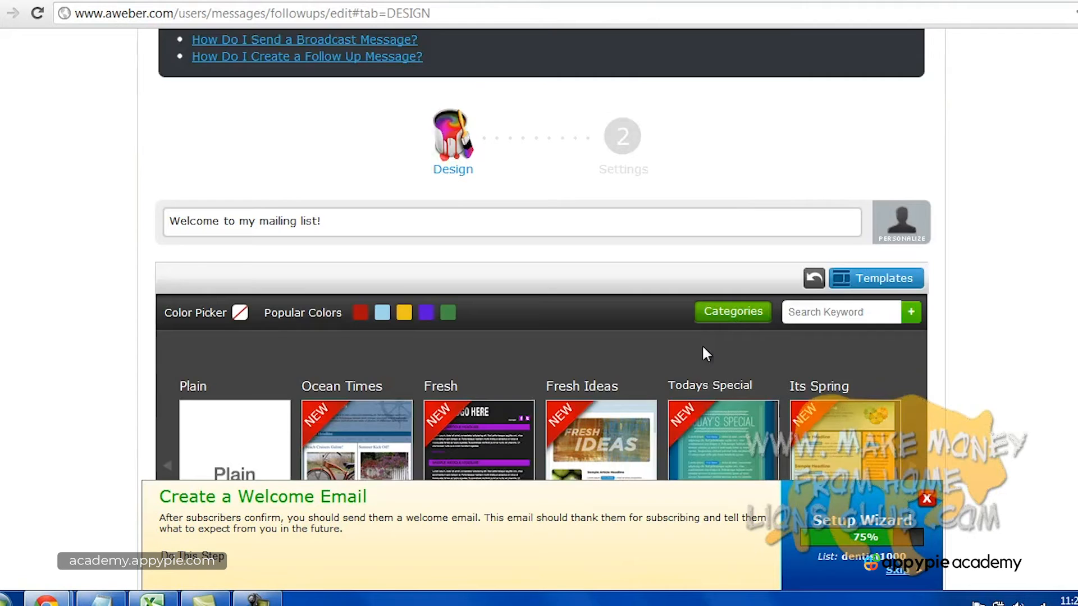
Start over with the Plain template and clear its default greeting and body text.
{"action": "scroll", "coordinate": [706, 354], "scroll_direction": "down", "scroll_amount": 2}
{"action": "mouse_move", "coordinate": [243, 380]}
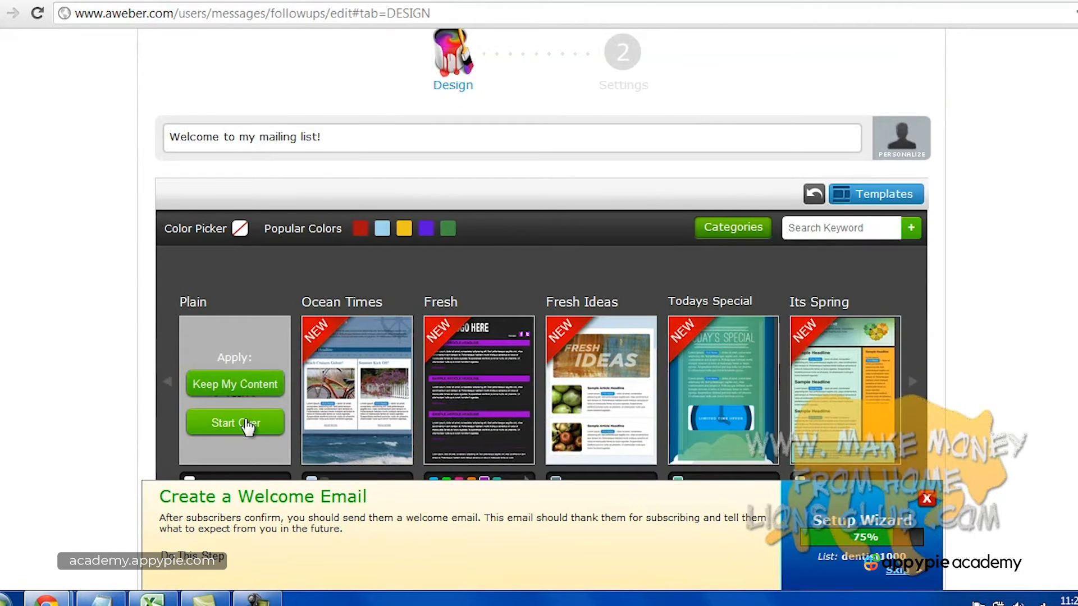
{"action": "left_click", "coordinate": [247, 425]}
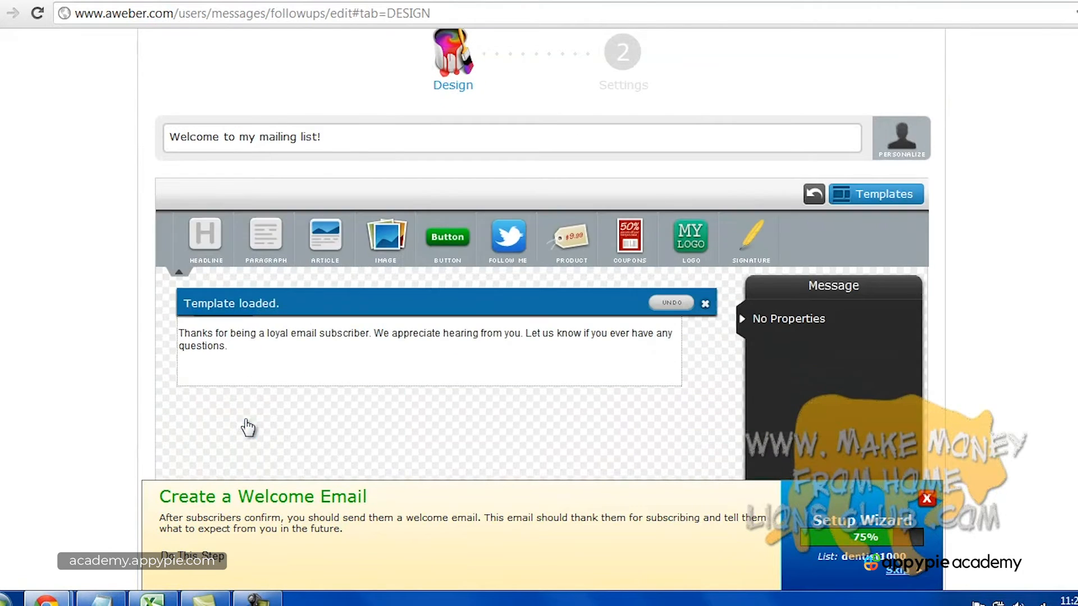
{"action": "left_click", "coordinate": [257, 344]}
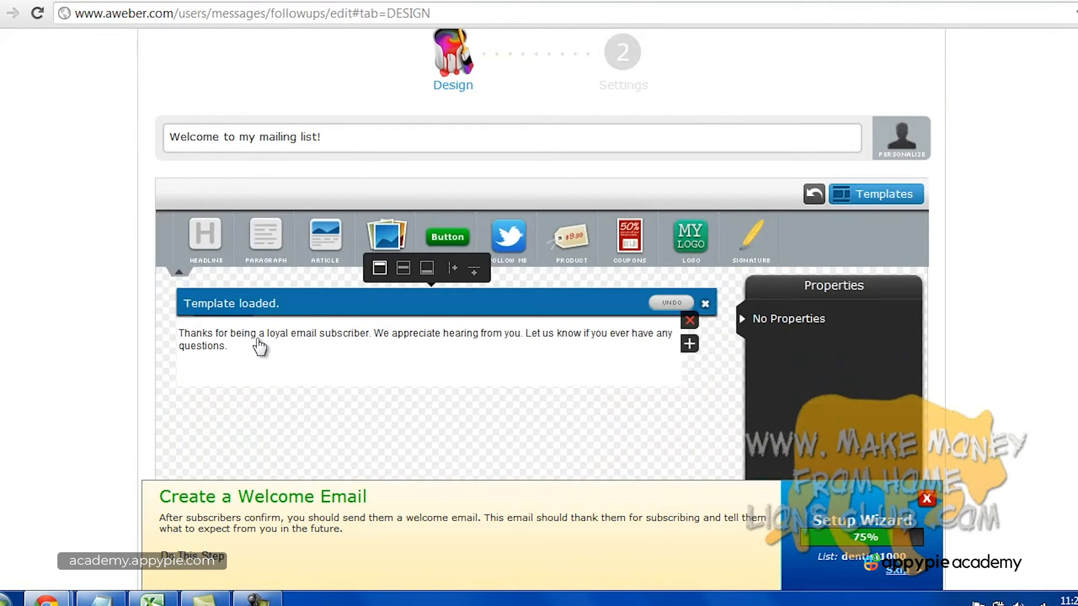
{"action": "left_click", "coordinate": [224, 342]}
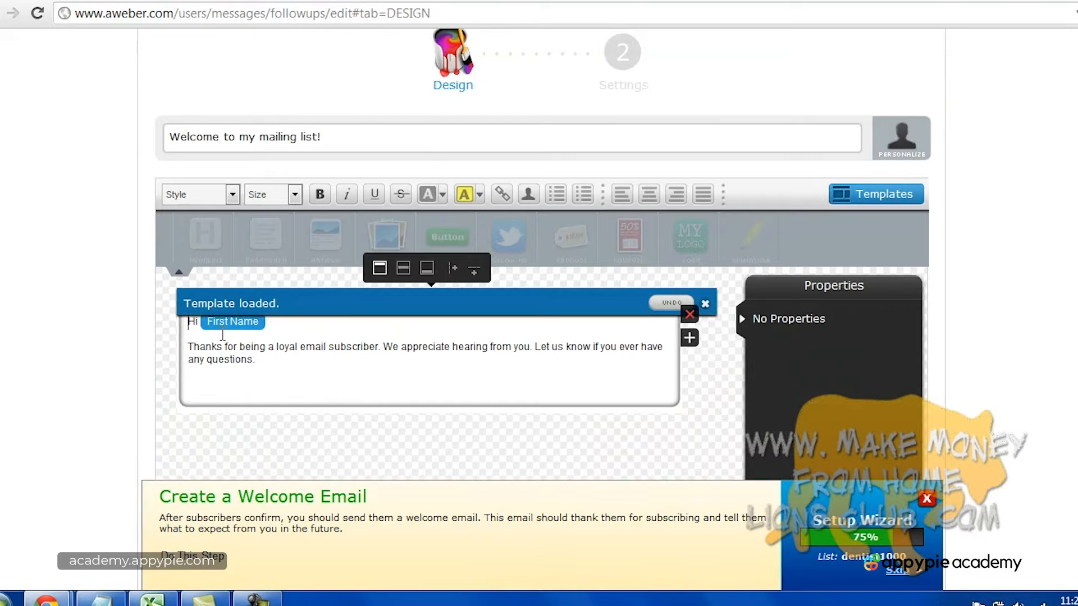
{"action": "left_click", "coordinate": [306, 358]}
{"action": "left_click_drag", "start_coordinate": [306, 357], "coordinate": [179, 320]}
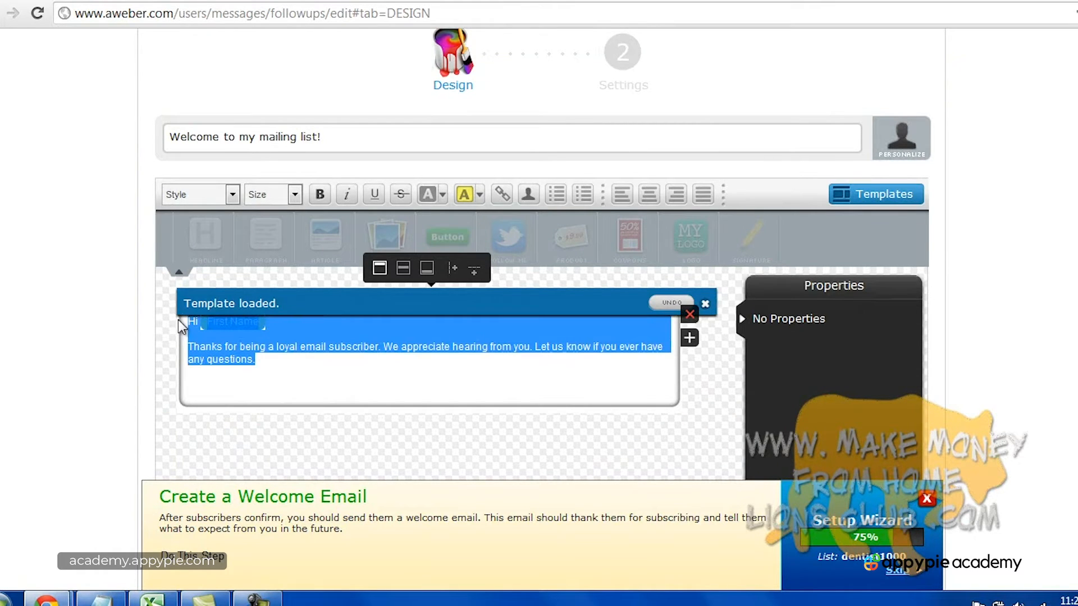
{"action": "key", "text": "BackSpace"}
Type 'Hi,', a welcome and thank-you line, and 'As promised, here is your first newsletter: Dental Tips!'.
{"action": "type", "text": "Hi,"}
{"action": "key", "text": "Return"}
{"action": "type", "text": "Welcome to my newsletter and than yo"}
{"action": "key", "text": "BackSpace"}
{"action": "key", "text": "BackSpace"}
{"action": "type", "text": "k"}
{"action": "key", "text": "BackSpace"}
{"action": "key", "text": "BackSpace"}
{"action": "type", "text": "k you for sin"}
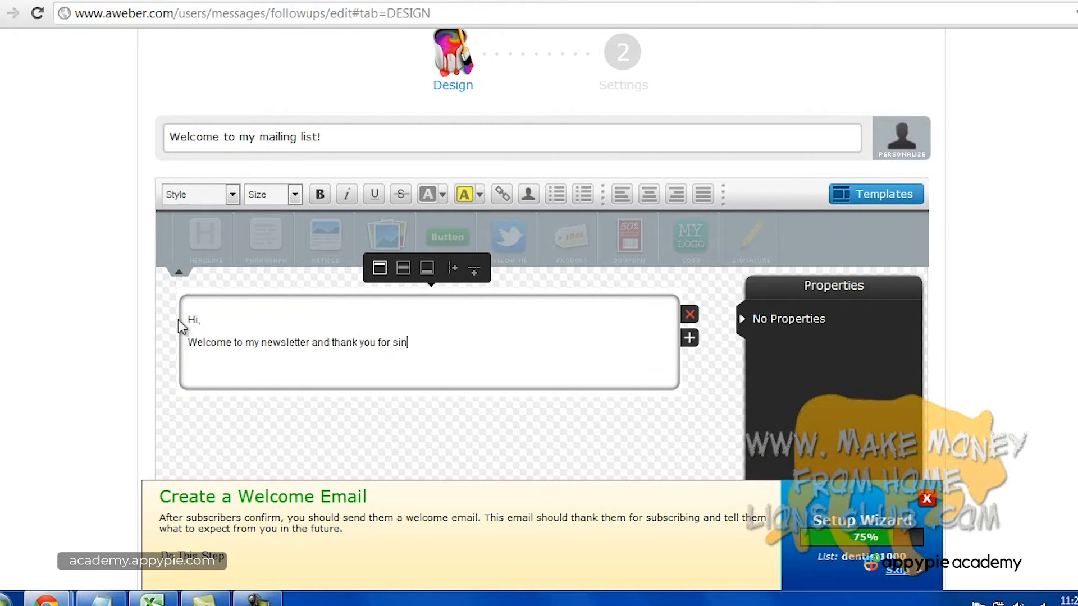
{"action": "type", "text": "ning up!"}
{"action": "key", "text": "Return"}
{"action": "key", "text": "Return"}
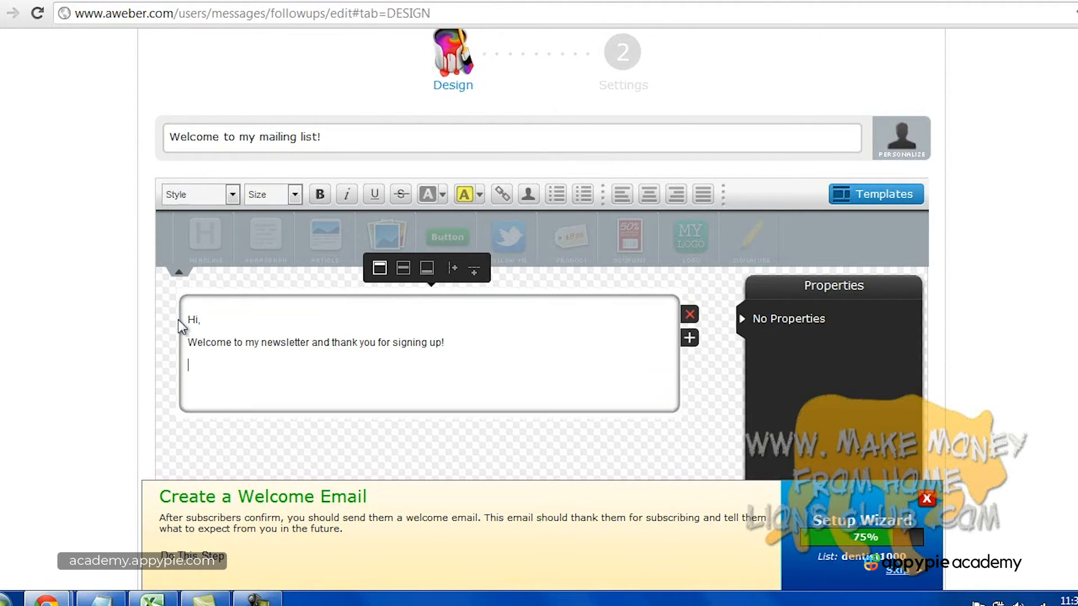
{"action": "key", "text": "BackSpace"}
{"action": "type", "text": "As promised, here is you"}
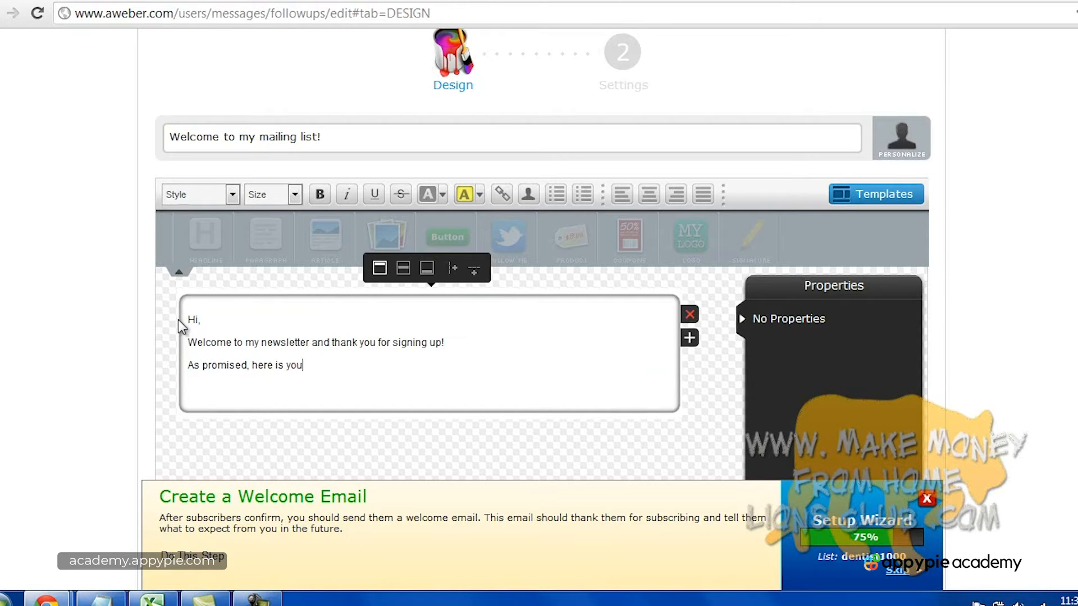
{"action": "type", "text": "r first newsletter: Dental Tips"}
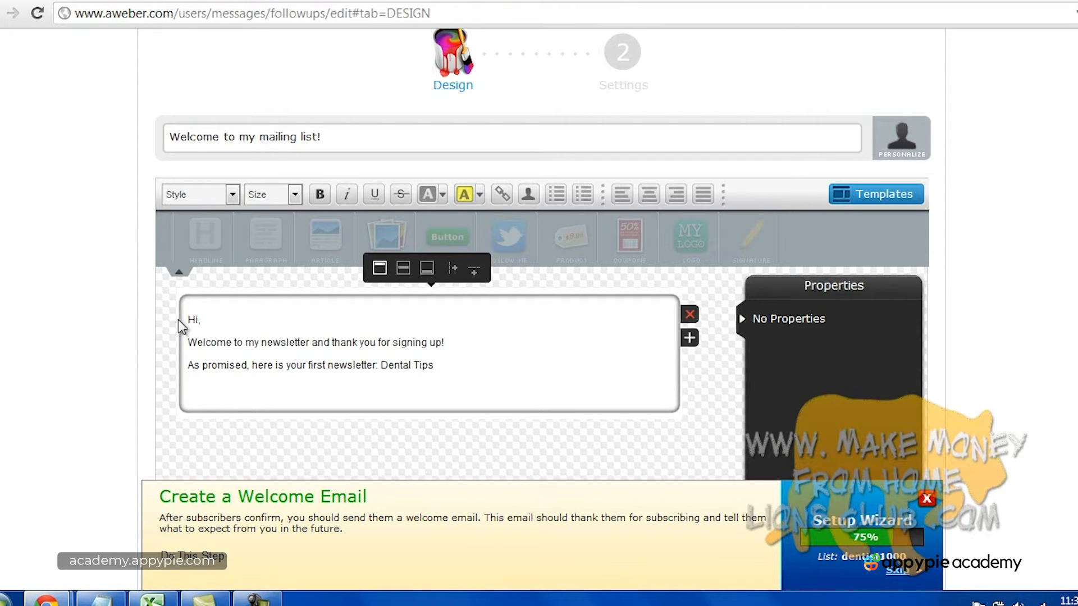
{"action": "type", "text": "!"}
Add three dot placeholder lines, then sign off with 'Thank you,' and the sender's name.
{"action": "key", "text": "Return"}
{"action": "type", "text": "..."}
{"action": "key", "text": "Return"}
{"action": "type", "text": ".."}
{"action": "key", "text": "Return"}
{"action": "type", "text": ".."}
{"action": "key", "text": "Return"}
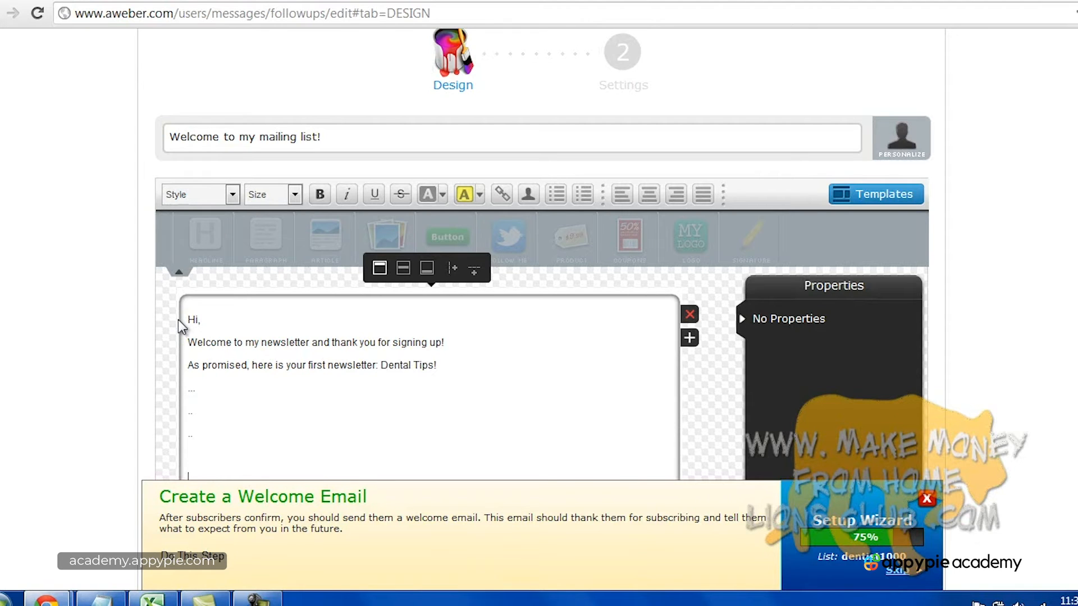
{"action": "type", "text": "Thank you,"}
{"action": "key", "text": "Return"}
{"action": "scroll", "coordinate": [260, 399], "scroll_direction": "down", "scroll_amount": 1}
Insert 'Please share or "like" my website and feel free to forward this email to your friends' above the sign-off.
{"action": "left_click", "coordinate": [213, 349]}
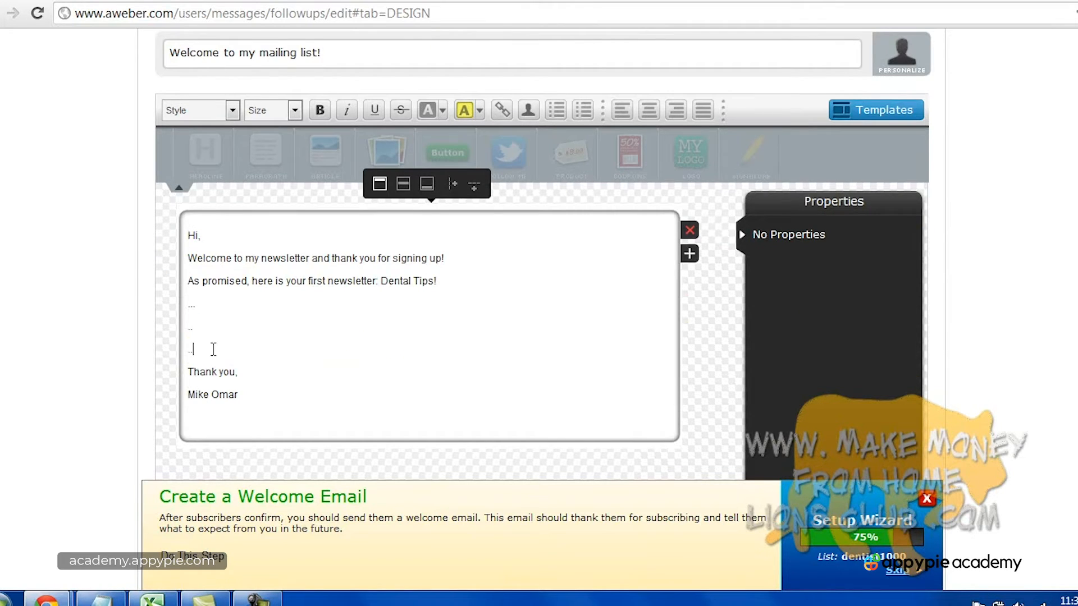
{"action": "key", "text": "Return"}
{"action": "type", "text": "Please share or \"like\" my website and feel free to forward this email to your friends if you enjoyed the c"}
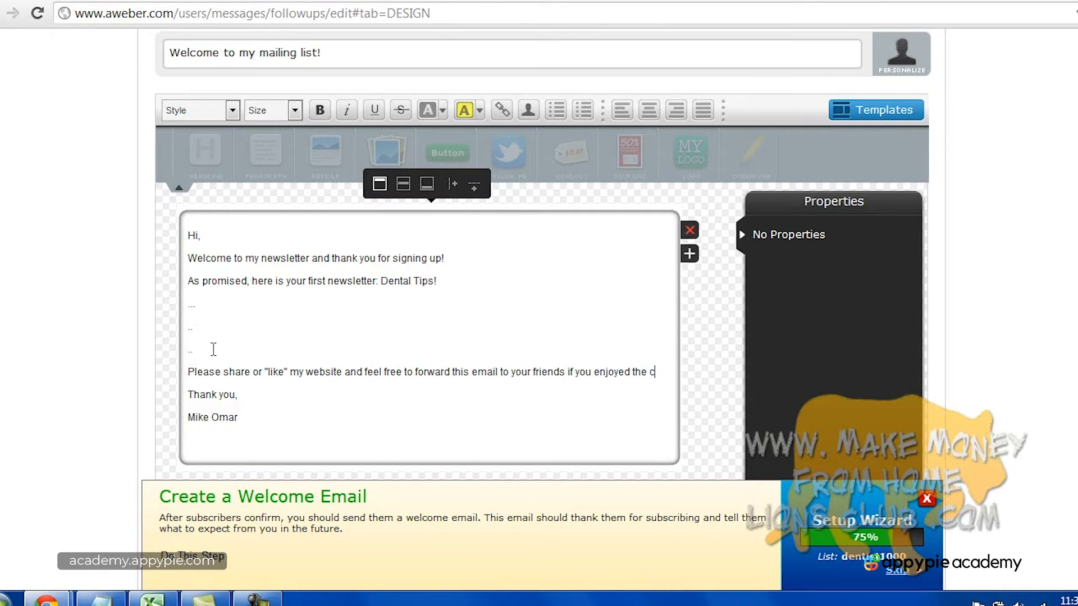
{"action": "type", "text": "ontent!"}
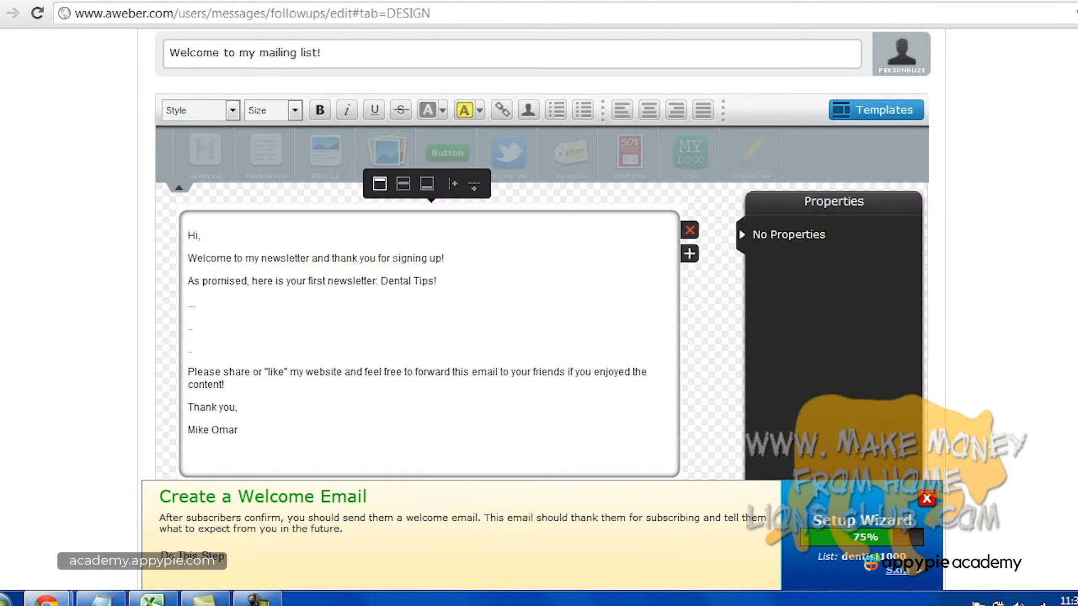
{"action": "scroll", "coordinate": [543, 253], "scroll_direction": "up", "scroll_amount": 3}
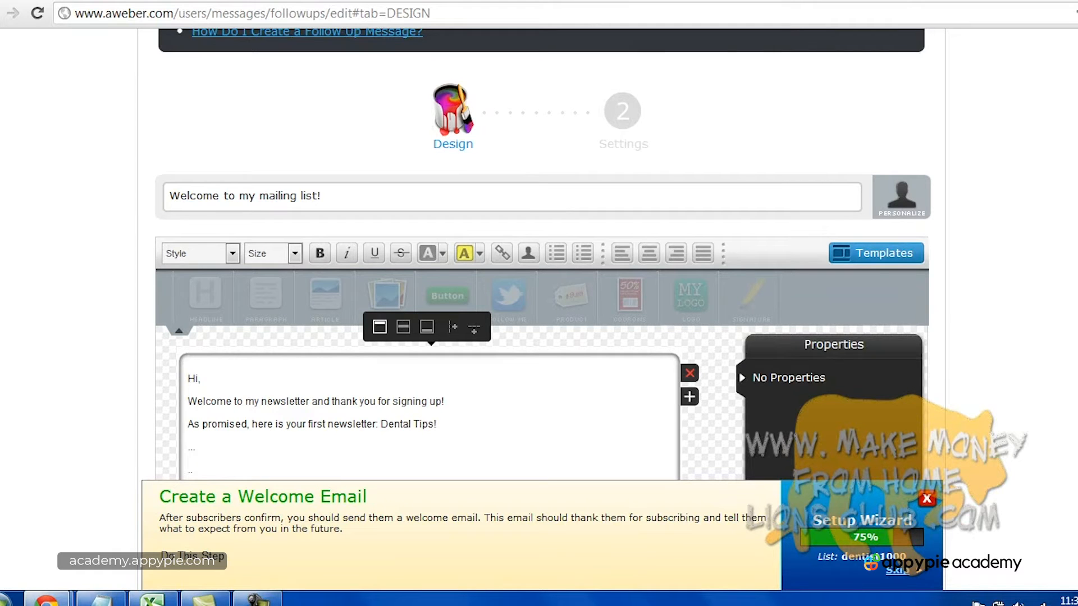
Save the welcome email's Plain-template design and continue to its Settings step.
{"action": "scroll", "coordinate": [541, 252], "scroll_direction": "up", "scroll_amount": 2}
{"action": "scroll", "coordinate": [541, 253], "scroll_direction": "down", "scroll_amount": 4}
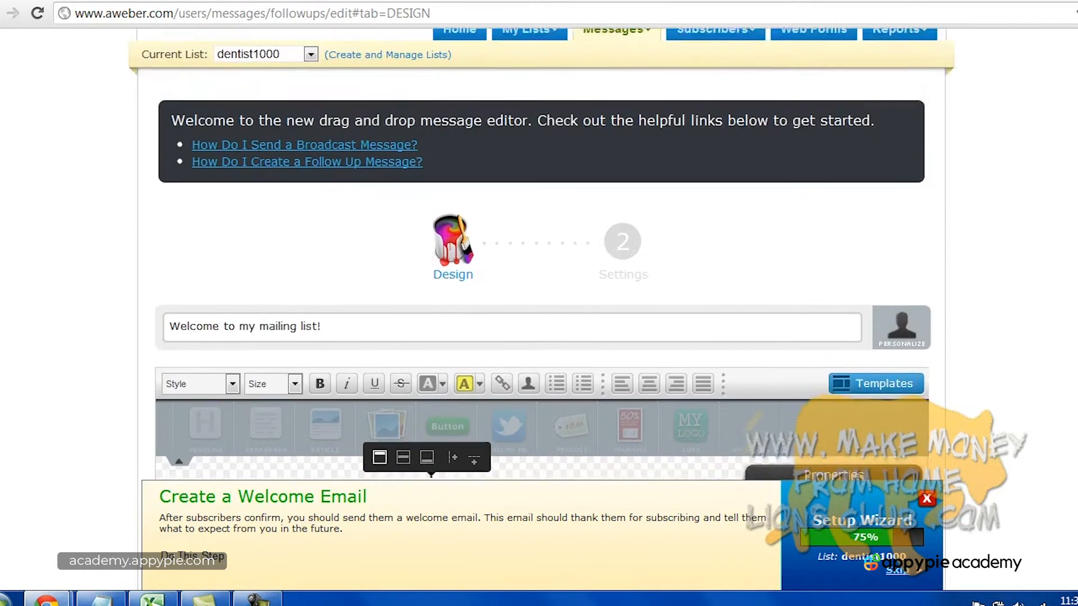
{"action": "scroll", "coordinate": [541, 353], "scroll_direction": "down", "scroll_amount": 6}
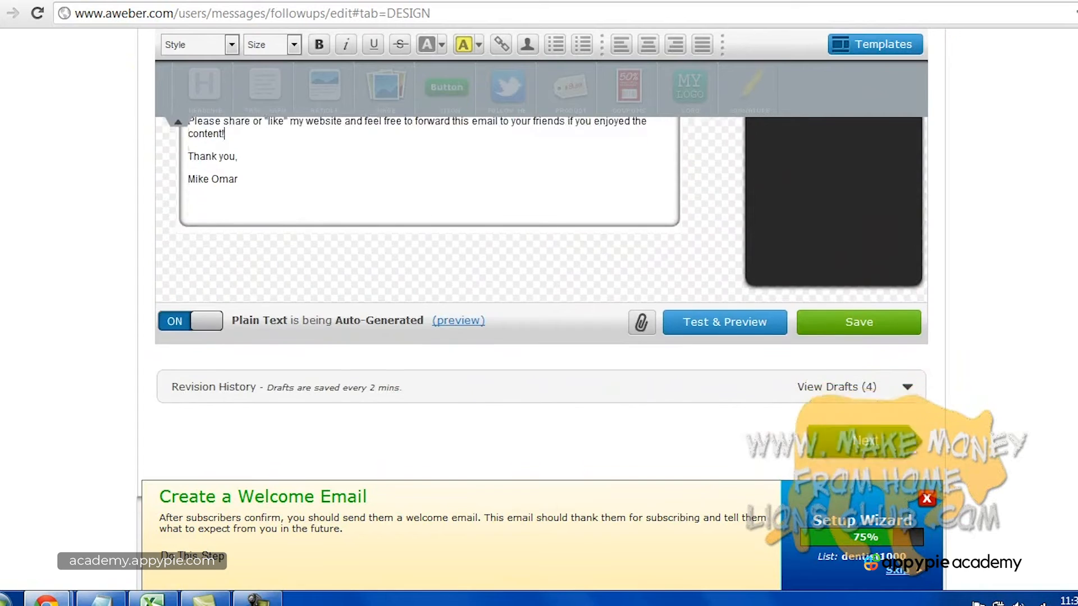
{"action": "scroll", "coordinate": [541, 353], "scroll_direction": "up", "scroll_amount": 2}
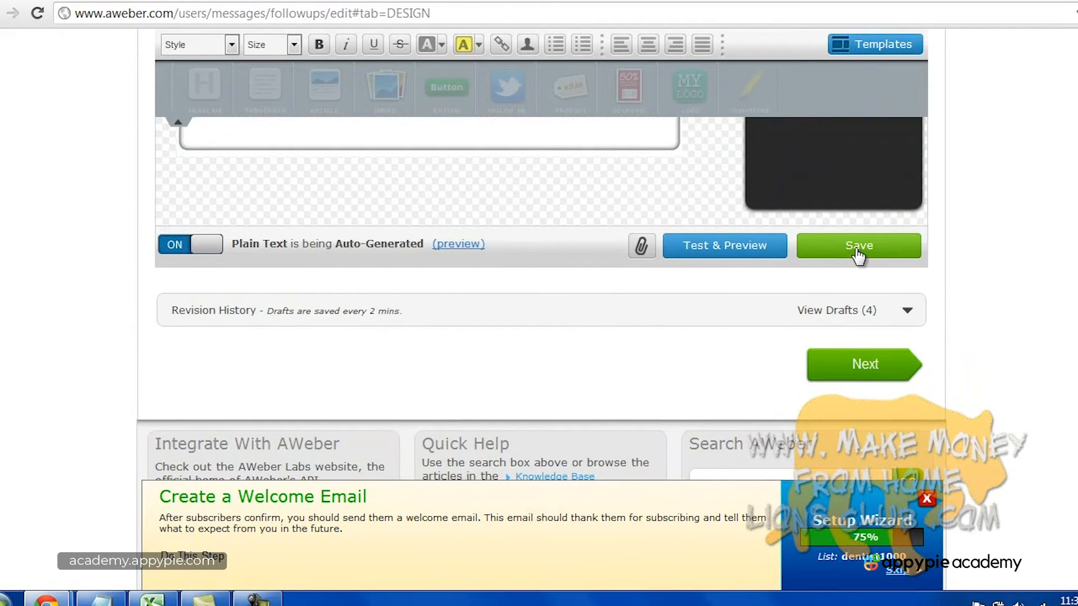
{"action": "left_click", "coordinate": [258, 599]}
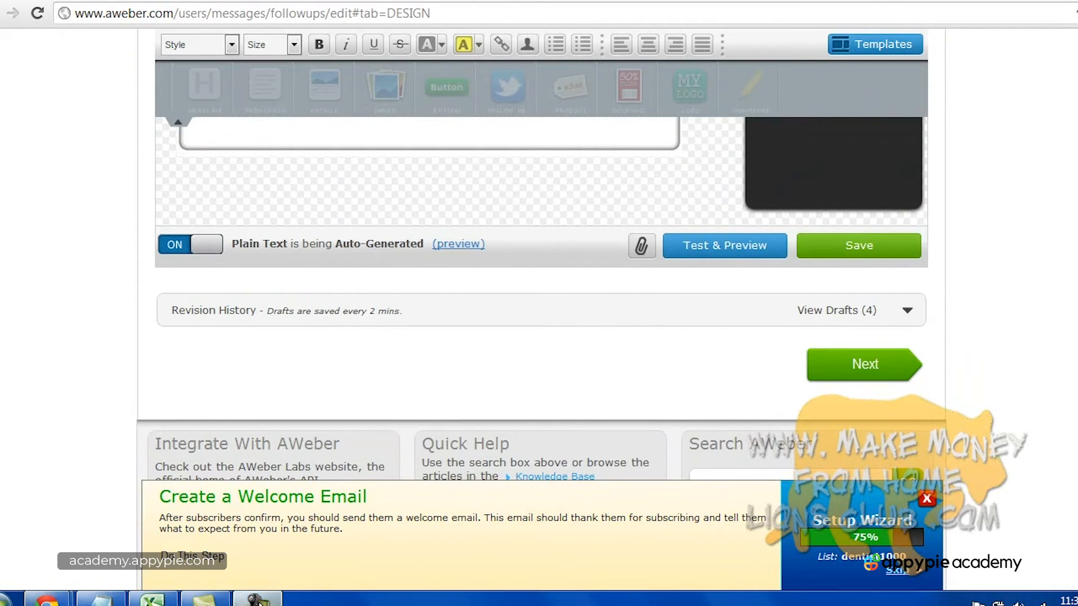
{"action": "left_click", "coordinate": [1042, 524]}
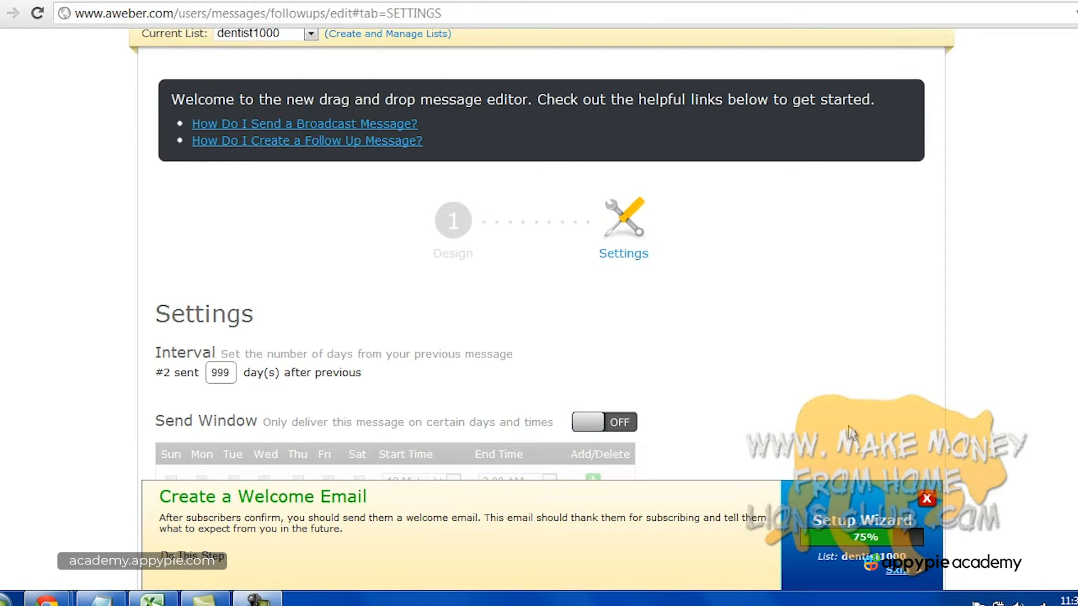
Change the welcome email's interval from 999 to 0 days and save and exit.
{"action": "double_click", "coordinate": [229, 373]}
{"action": "type", "text": "0"}
{"action": "left_click", "coordinate": [841, 381]}
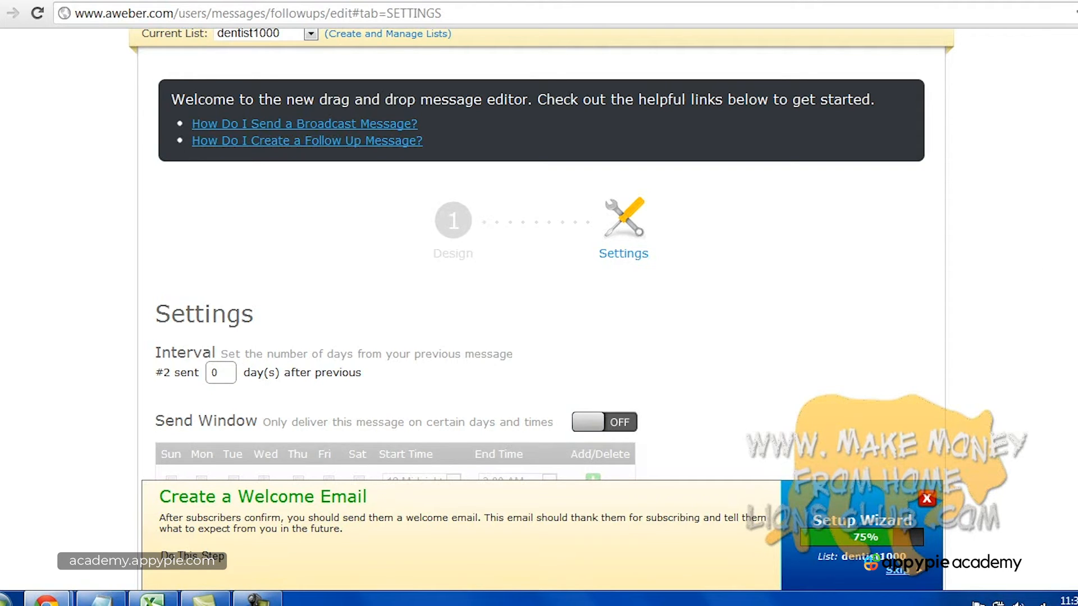
{"action": "scroll", "coordinate": [541, 253], "scroll_direction": "down", "scroll_amount": 3}
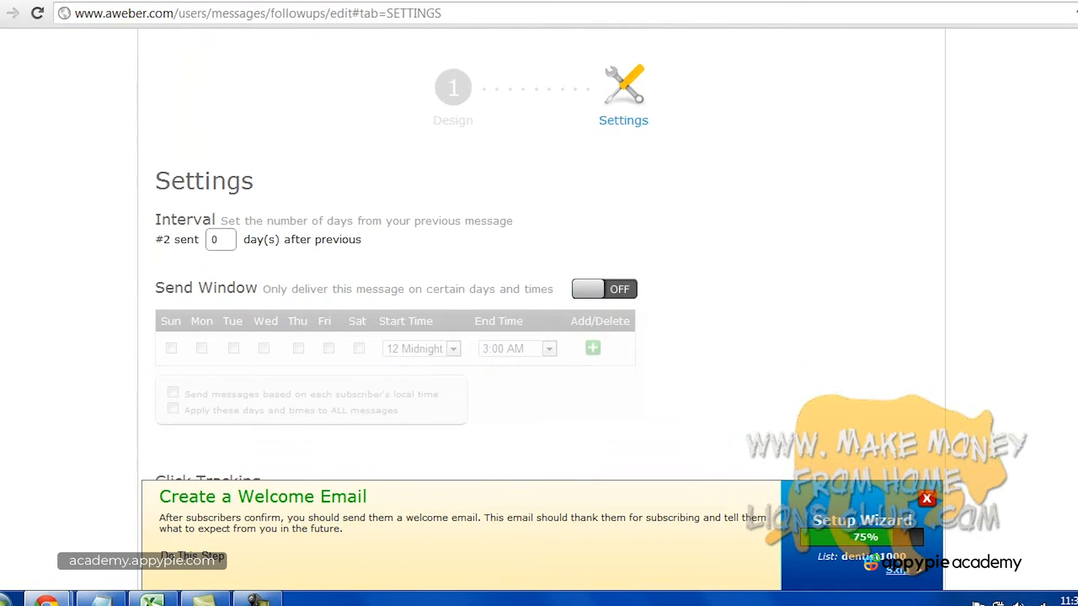
{"action": "scroll", "coordinate": [314, 317], "scroll_direction": "down", "scroll_amount": 5}
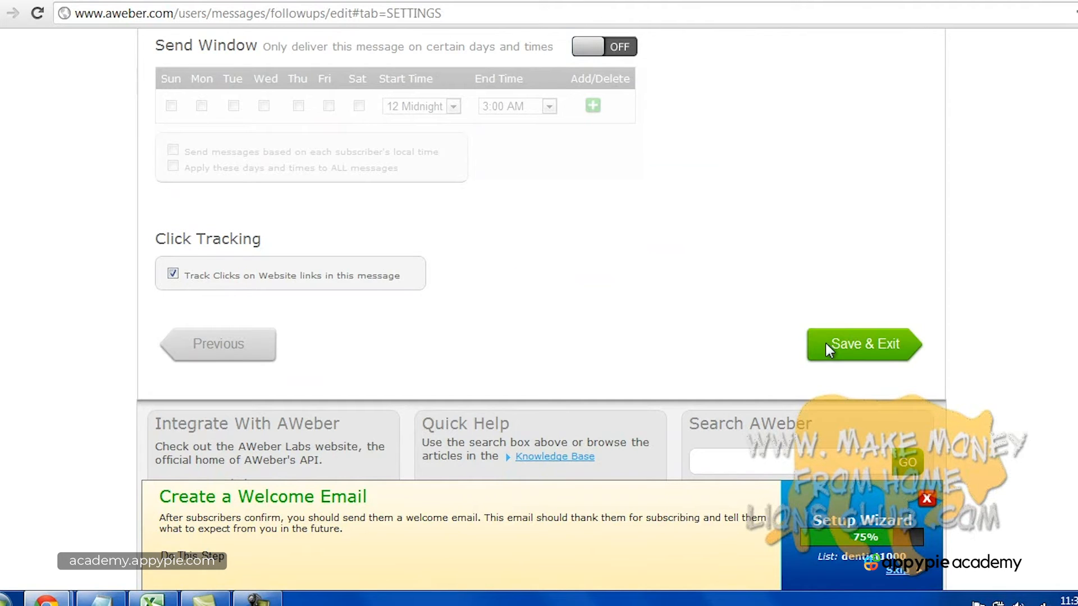
{"action": "left_click", "coordinate": [258, 601]}
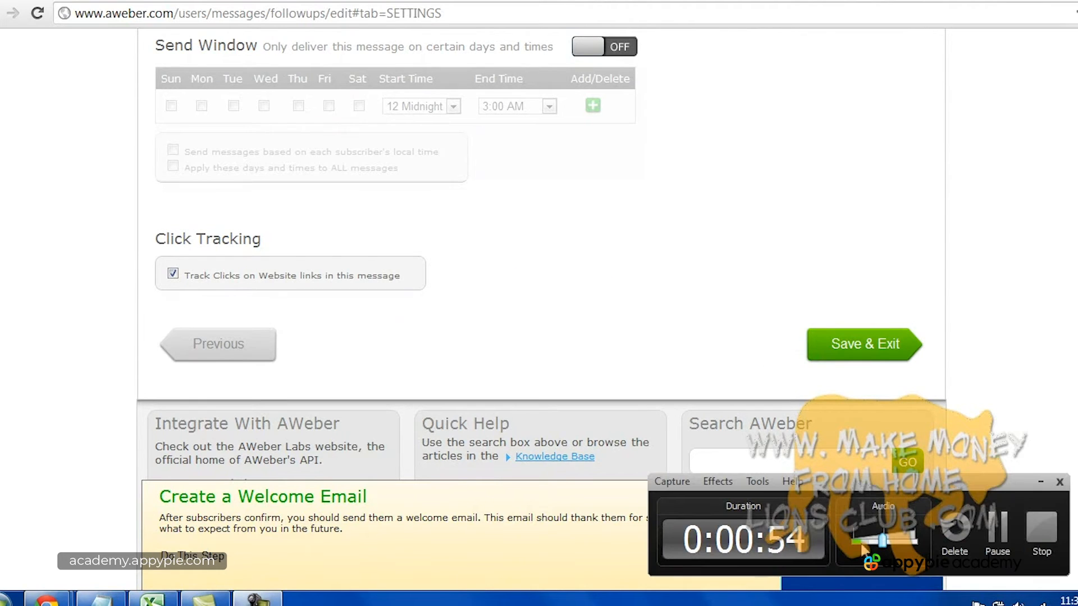
Choose Plain Text Message from the new-message type list to open a blank follow-up.
{"action": "left_click", "coordinate": [1033, 534]}
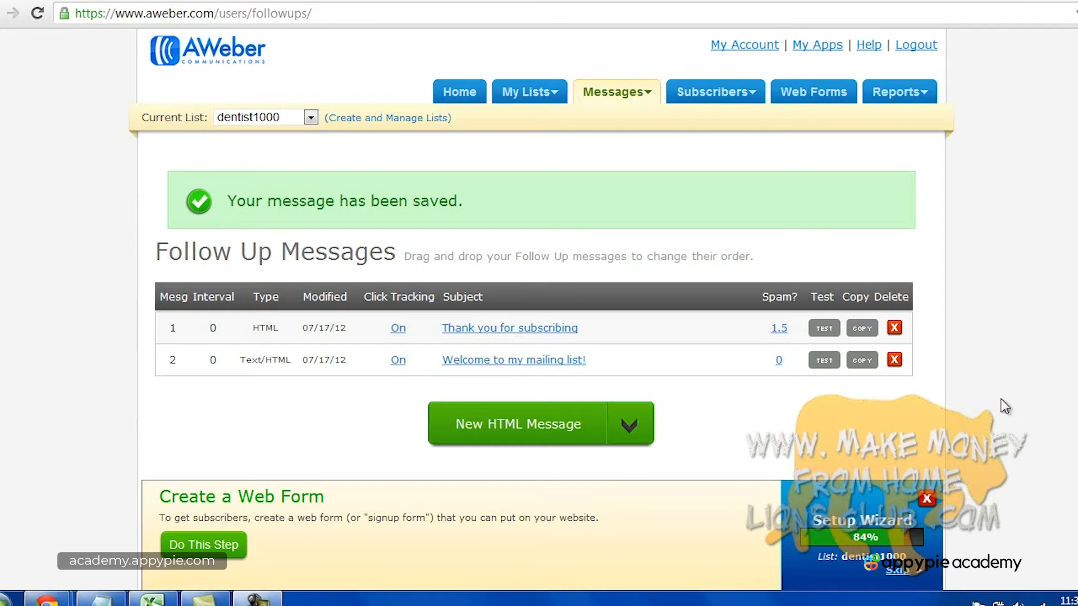
{"action": "left_click", "coordinate": [630, 426]}
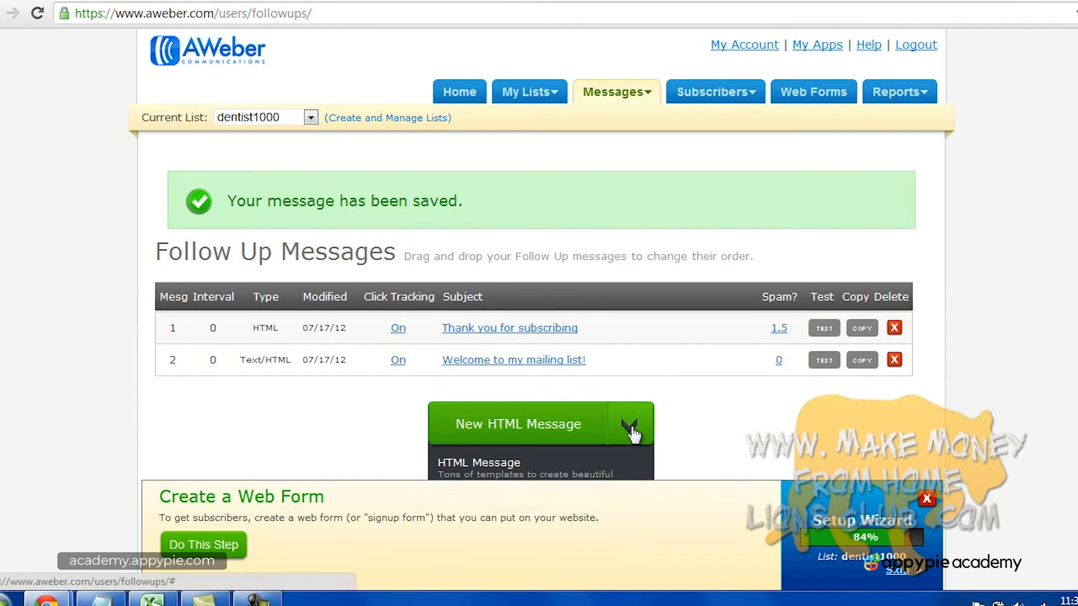
{"action": "scroll", "coordinate": [787, 378], "scroll_direction": "down", "scroll_amount": 3}
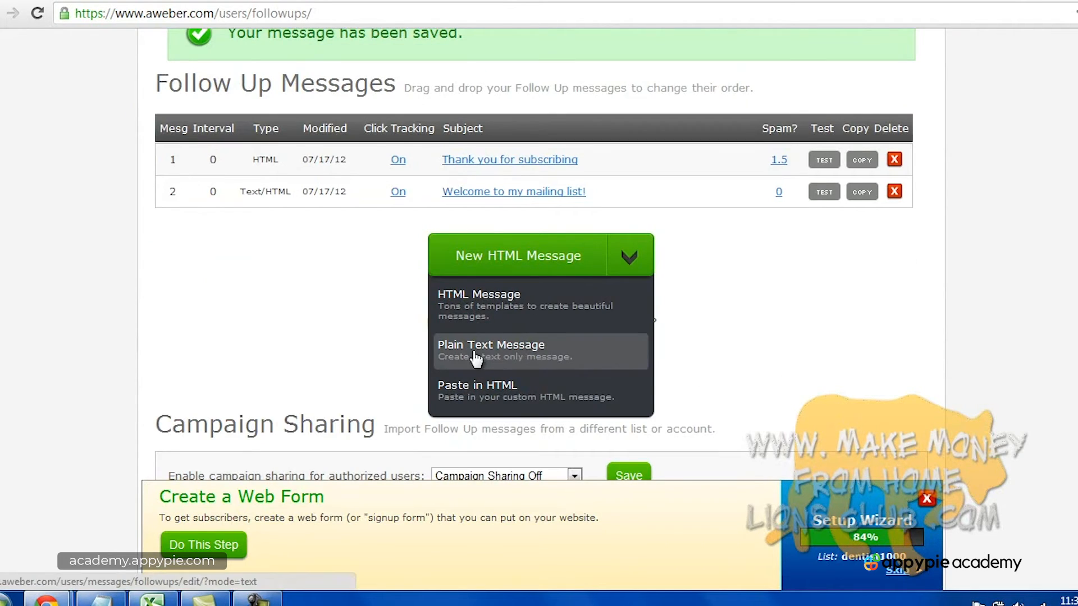
{"action": "left_click", "coordinate": [512, 361]}
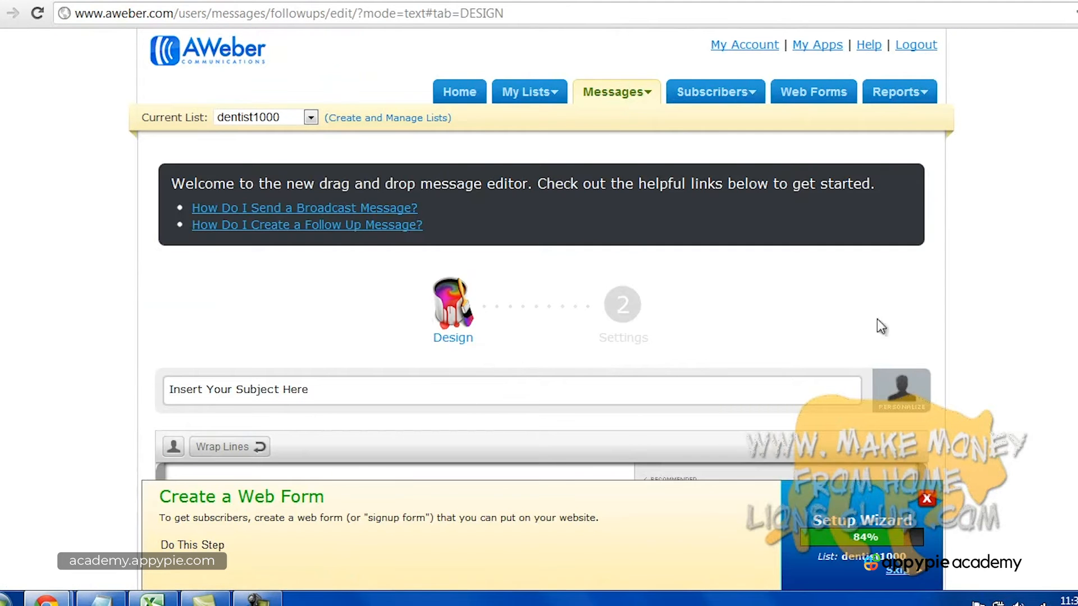
{"action": "scroll", "coordinate": [881, 325], "scroll_direction": "down", "scroll_amount": 2}
Enter the subject 'Newsletter 2: Dental Products I Recommend'.
{"action": "left_click", "coordinate": [403, 301]}
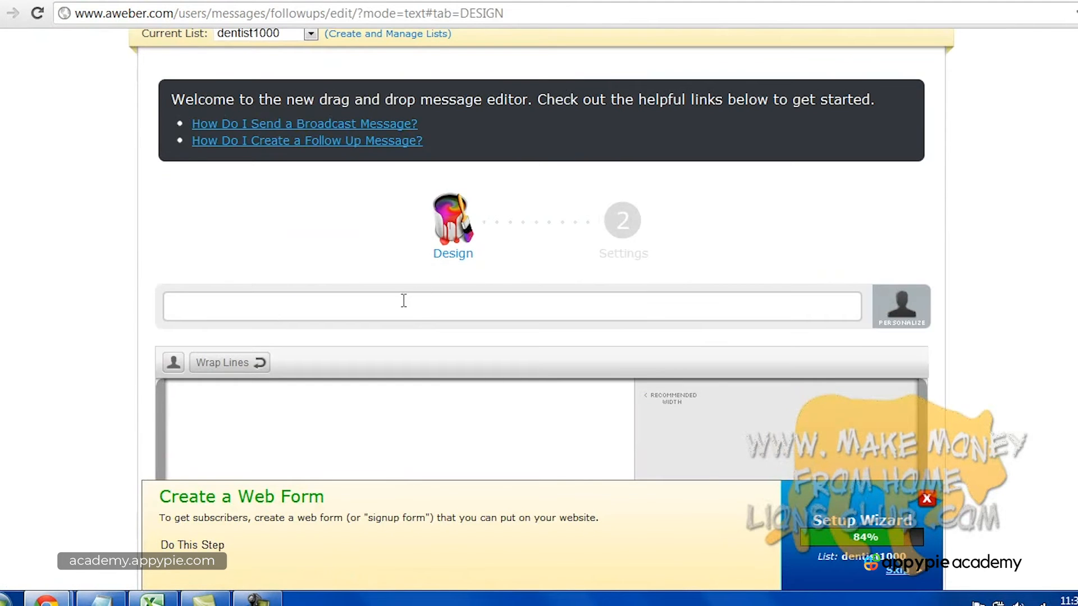
{"action": "type", "text": "Newsletter 2: Dental "}
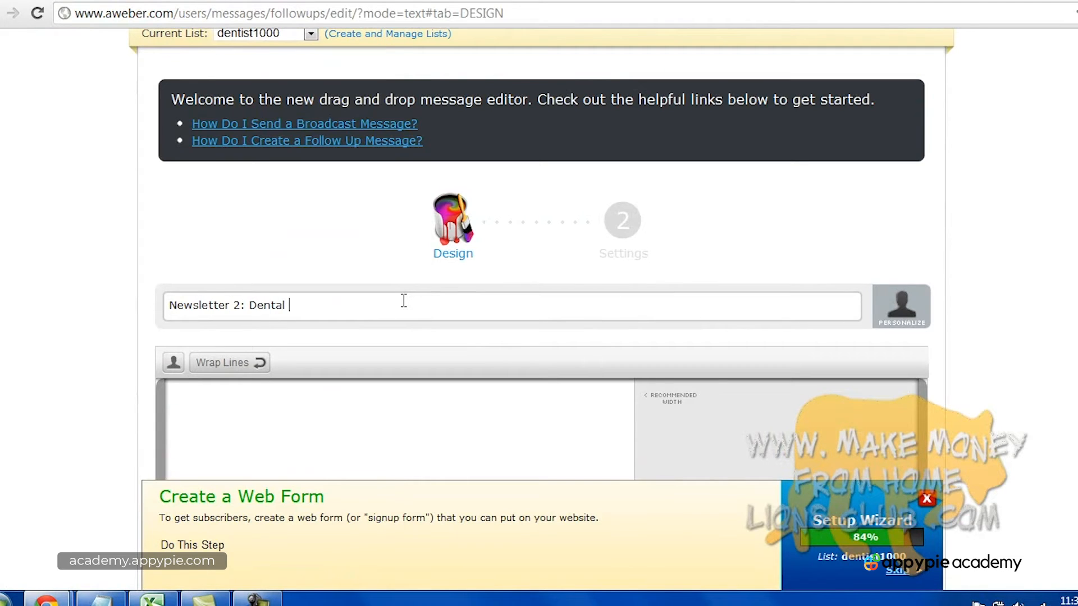
{"action": "type", "text": "Products I recommend"}
{"action": "key", "text": "BackSpace"}
{"action": "key", "text": "BackSpace"}
{"action": "key", "text": "BackSpace"}
{"action": "key", "text": "BackSpace"}
{"action": "key", "text": "BackSpace"}
{"action": "key", "text": "BackSpace"}
{"action": "key", "text": "BackSpace"}
{"action": "key", "text": "BackSpace"}
{"action": "key", "text": "BackSpace"}
{"action": "key", "text": "BackSpace"}
{"action": "type", "text": "Recommend"}
{"action": "scroll", "coordinate": [901, 308], "scroll_direction": "down", "scroll_amount": 3}
Write the body: 'Hi,', 'I recommend these products for these reasons', a Twitter follow request, and the sender's name.
{"action": "left_click", "coordinate": [512, 302]}
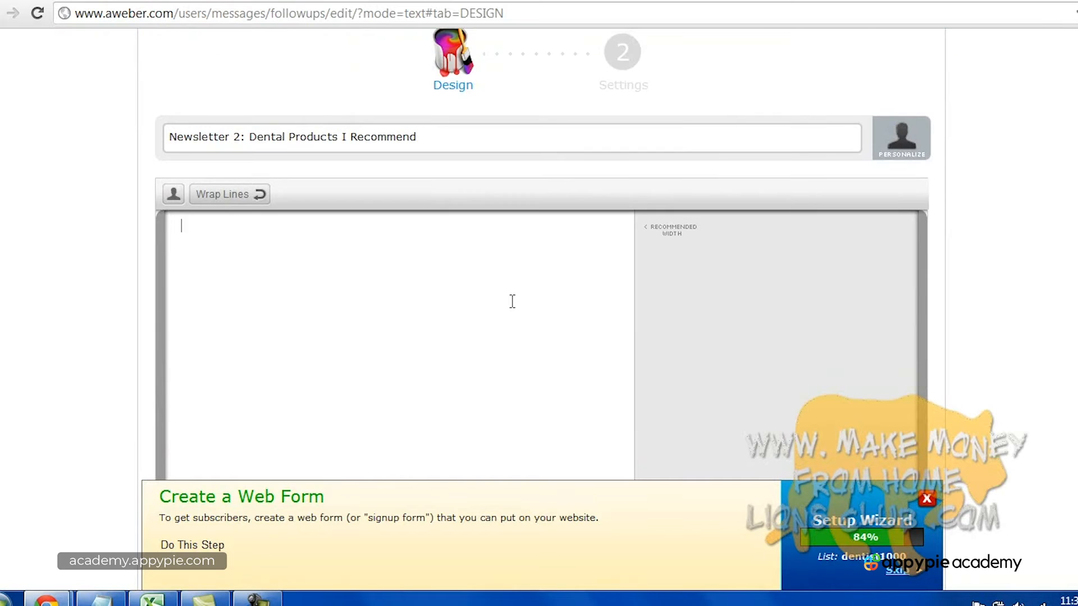
{"action": "type", "text": "Hi,"}
{"action": "key", "text": "Return"}
{"action": "key", "text": "Return"}
{"action": "type", "text": "I recommend these products for these reasons."}
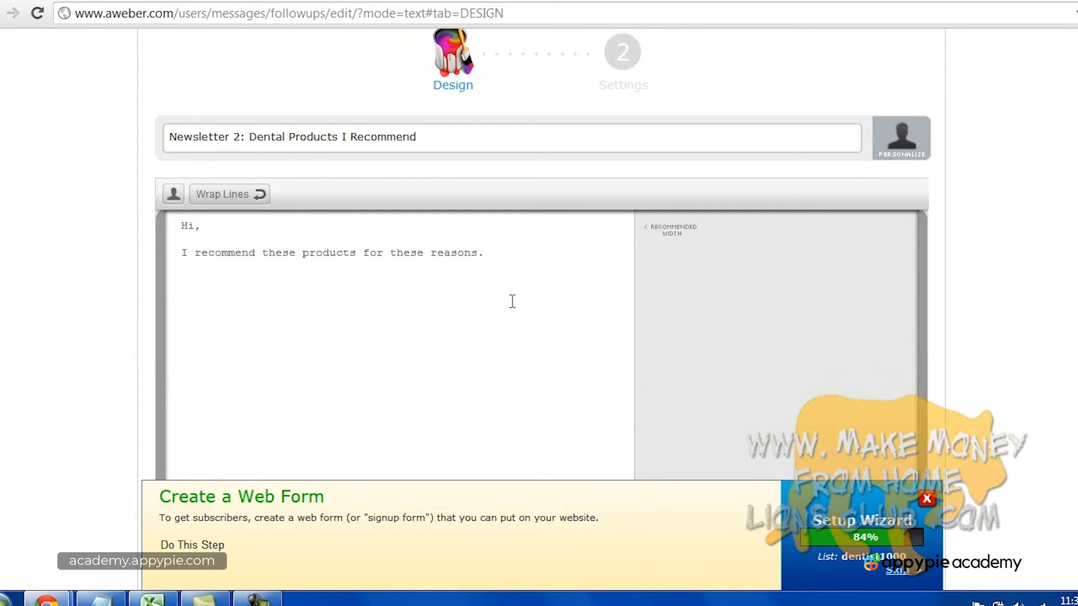
{"action": "key", "text": "Return"}
{"action": "key", "text": "Return"}
{"action": "type", "text": "Thank you and please follow me "}
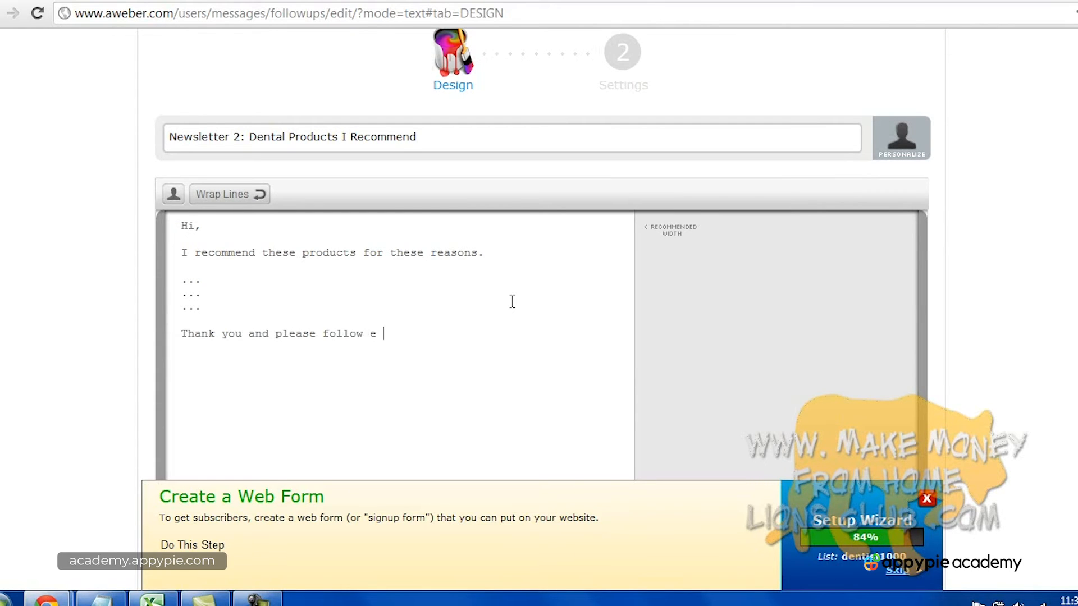
{"action": "type", "text": "on twitter at"}
{"action": "key", "text": "BackSpace"}
{"action": "key", "text": "BackSpace"}
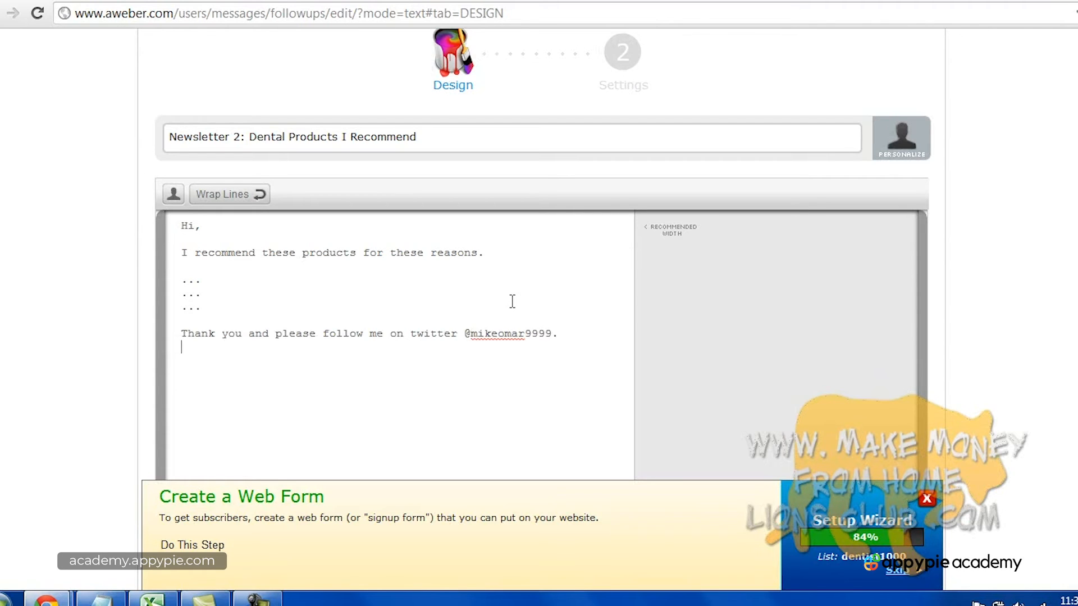
{"action": "key", "text": "Return"}
Save the follow-up draft and continue to its Settings step.
{"action": "scroll", "coordinate": [538, 281], "scroll_direction": "down", "scroll_amount": 5}
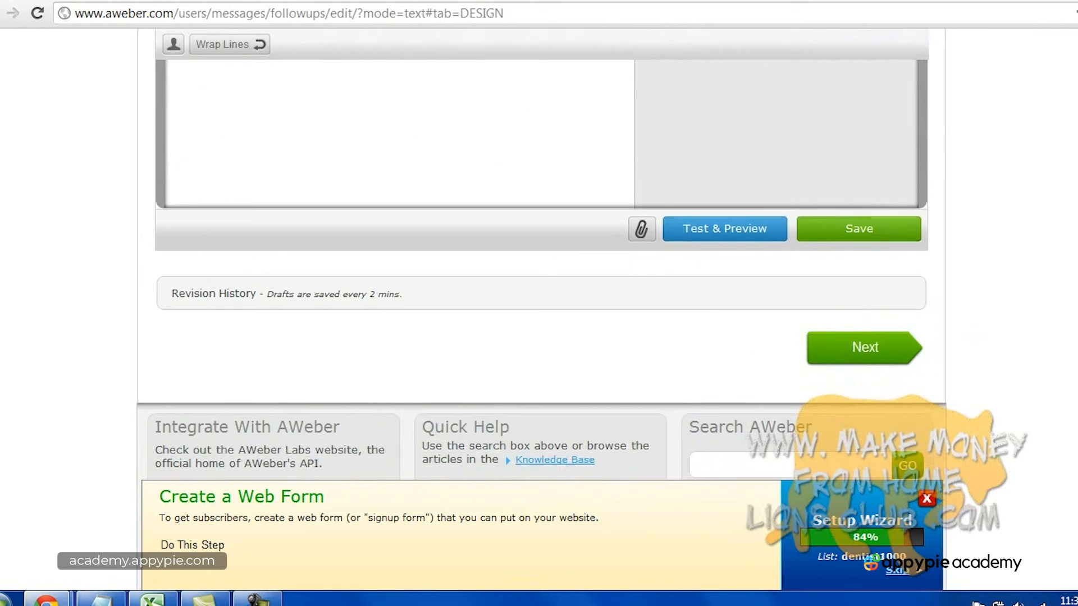
{"action": "left_click", "coordinate": [856, 232]}
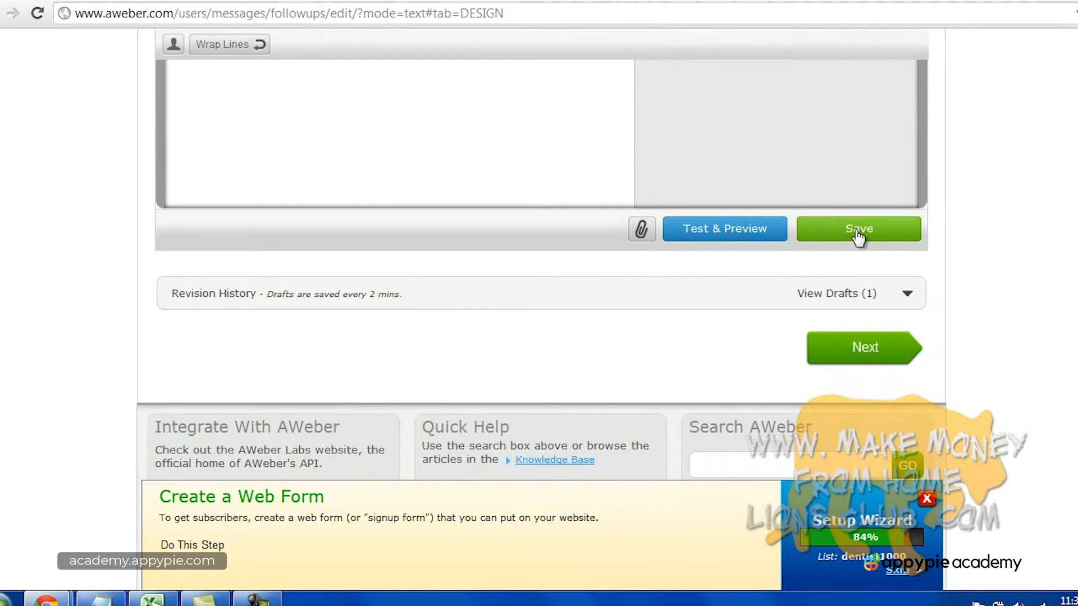
{"action": "left_click", "coordinate": [885, 364]}
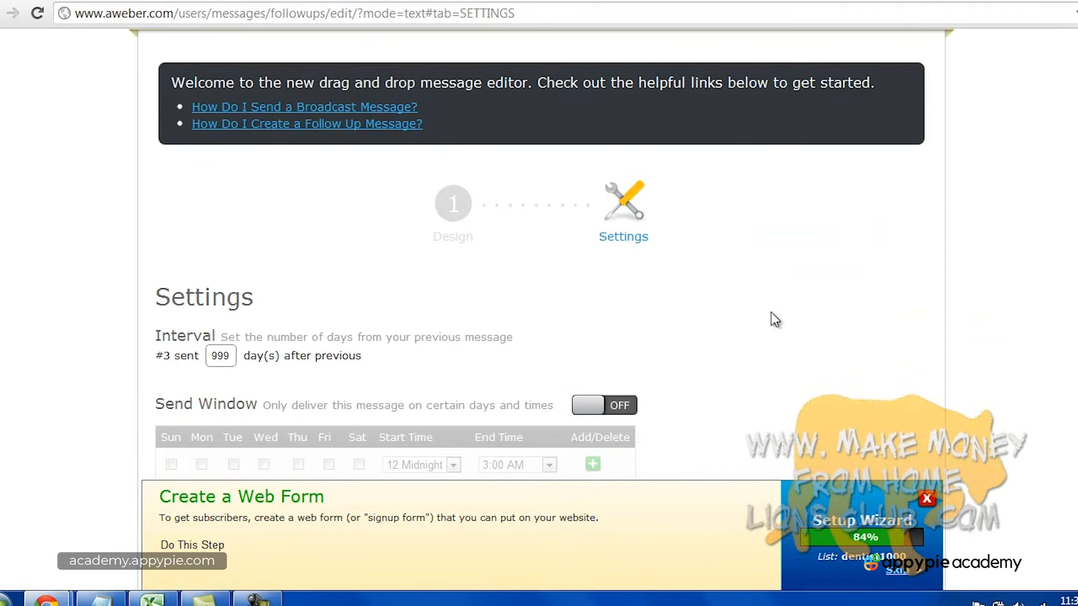
Change the Newsletter 2 interval from 999 to 30 days and save and exit.
{"action": "scroll", "coordinate": [414, 301], "scroll_direction": "down", "scroll_amount": 2}
{"action": "double_click", "coordinate": [219, 272]}
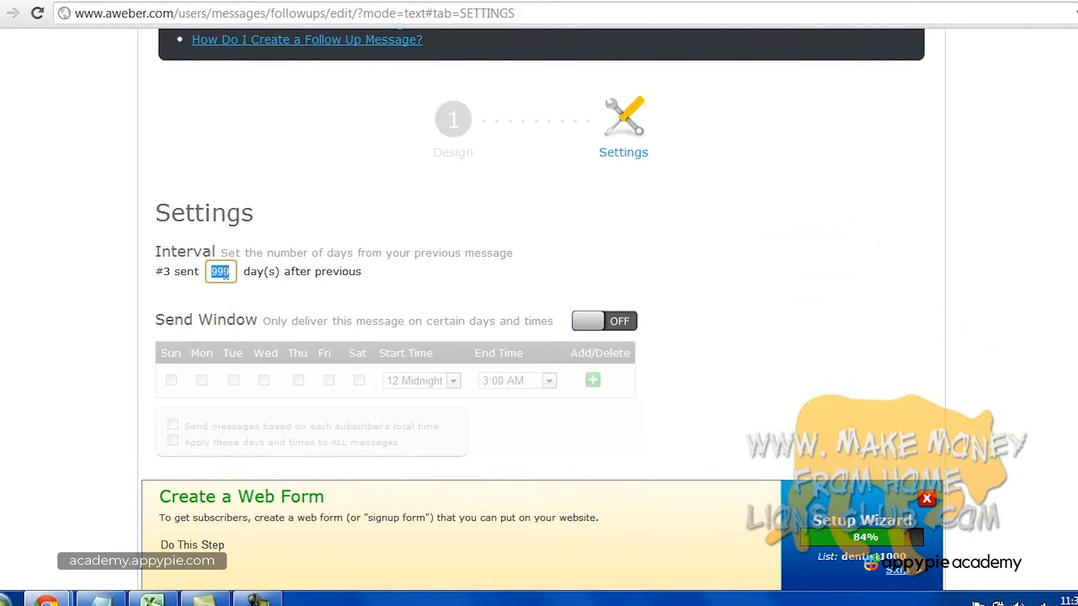
{"action": "type", "text": "30"}
{"action": "left_click", "coordinate": [896, 372]}
{"action": "scroll", "coordinate": [896, 372], "scroll_direction": "down", "scroll_amount": 6}
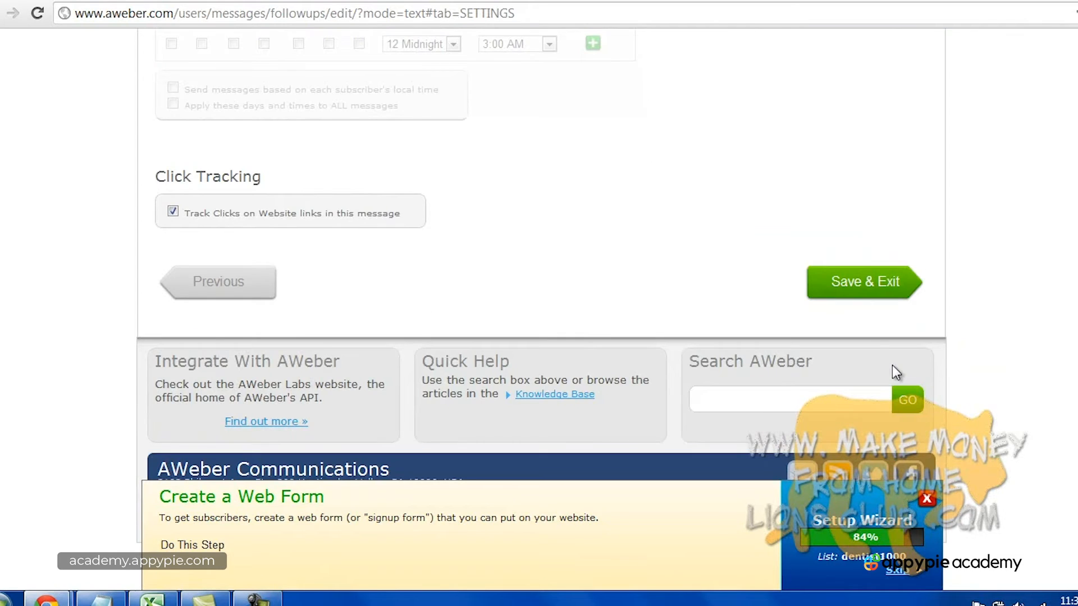
{"action": "left_click", "coordinate": [853, 281]}
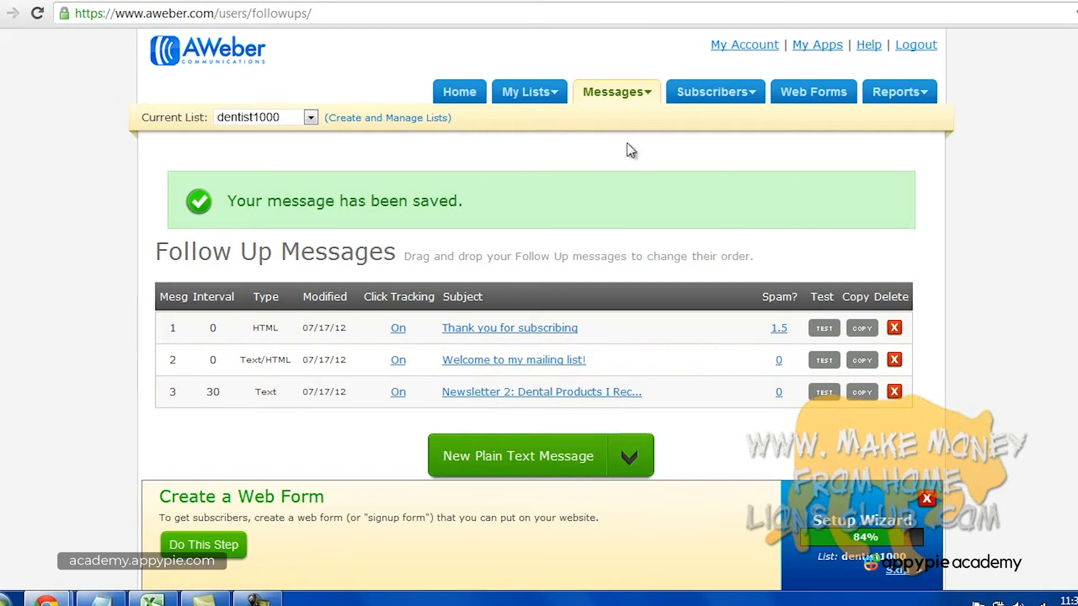
Go to Messages > Broadcast and start a new Plain Text Message.
{"action": "mouse_move", "coordinate": [629, 99]}
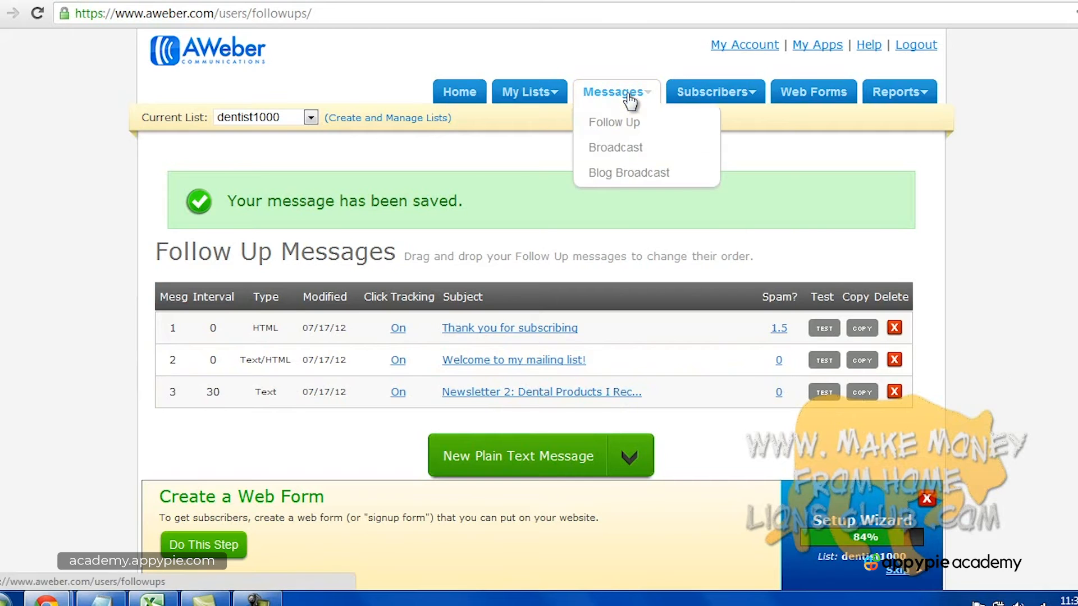
{"action": "left_click", "coordinate": [629, 151]}
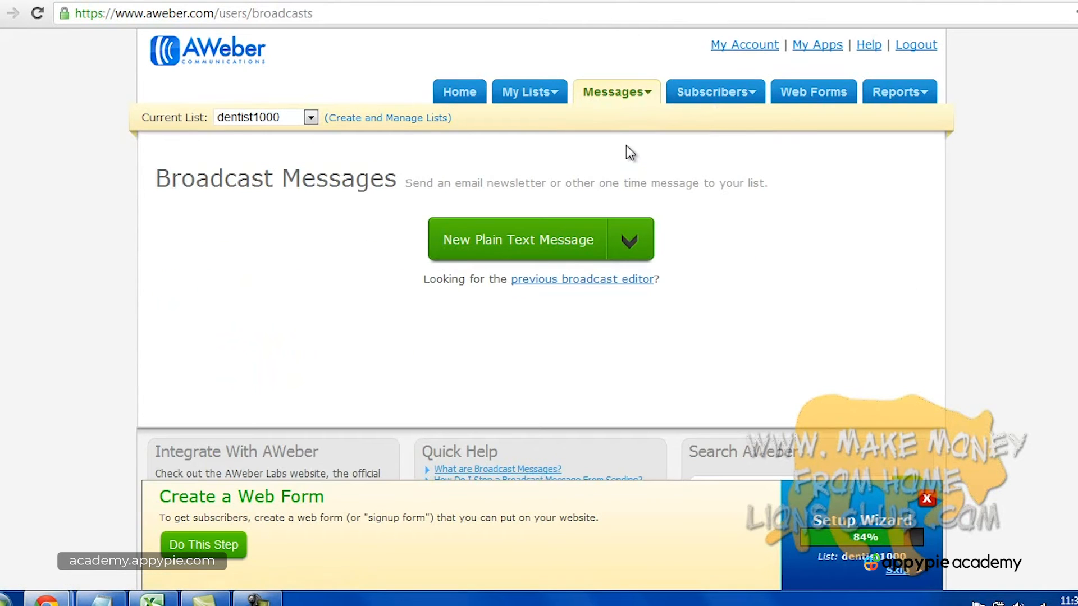
{"action": "left_click", "coordinate": [629, 247]}
{"action": "left_click", "coordinate": [536, 336]}
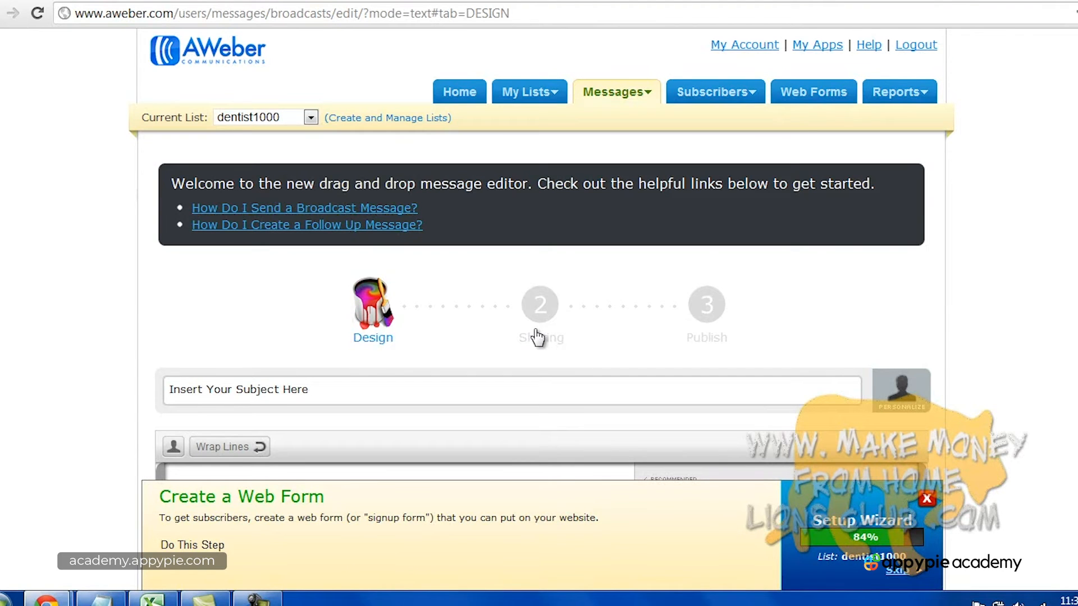
Enter subject 'Important Announcement!' and a body saying the dental office is moving, signed by the sender, then save.
{"action": "left_click", "coordinate": [486, 391]}
{"action": "type", "text": "Important "}
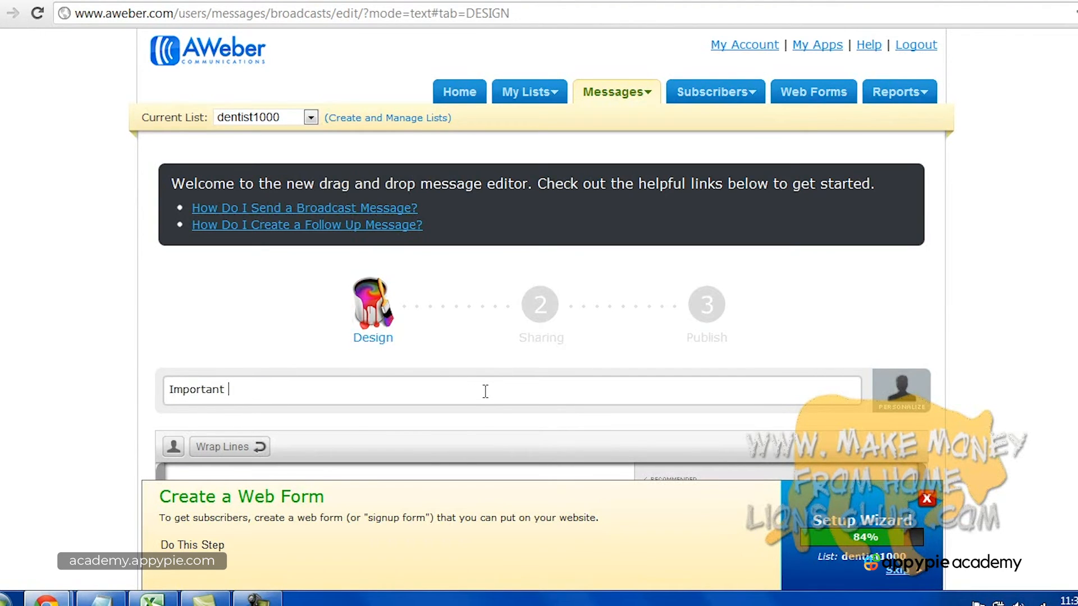
{"action": "type", "text": "Announcement!"}
{"action": "scroll", "coordinate": [1004, 336], "scroll_direction": "down", "scroll_amount": 5}
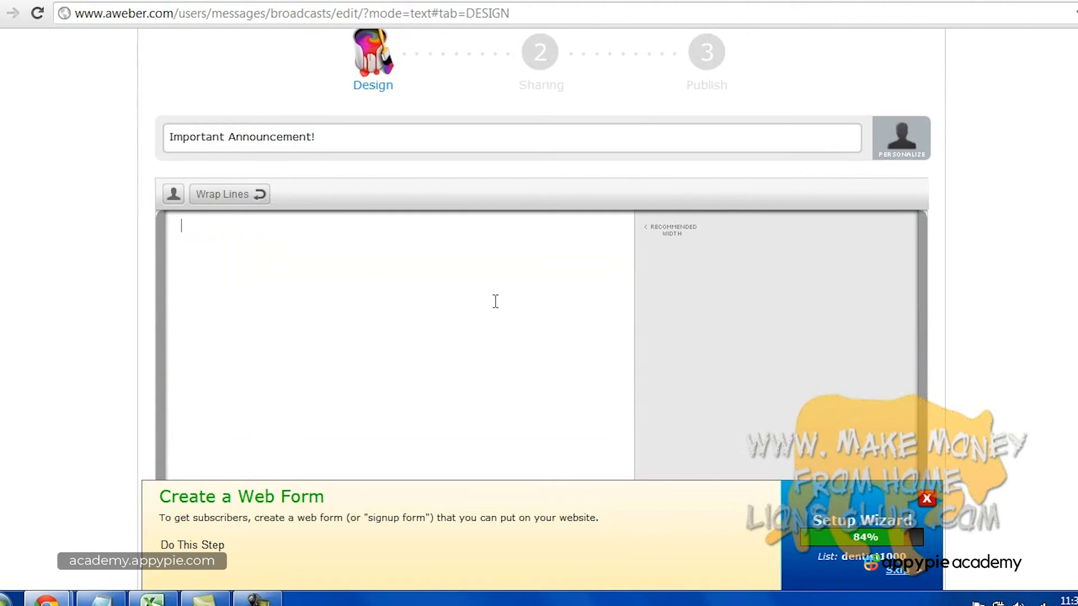
{"action": "type", "text": "Hi everyone,"}
{"action": "type", "text": "Just a heads up th"}
{"action": "type", "text": "at my den"}
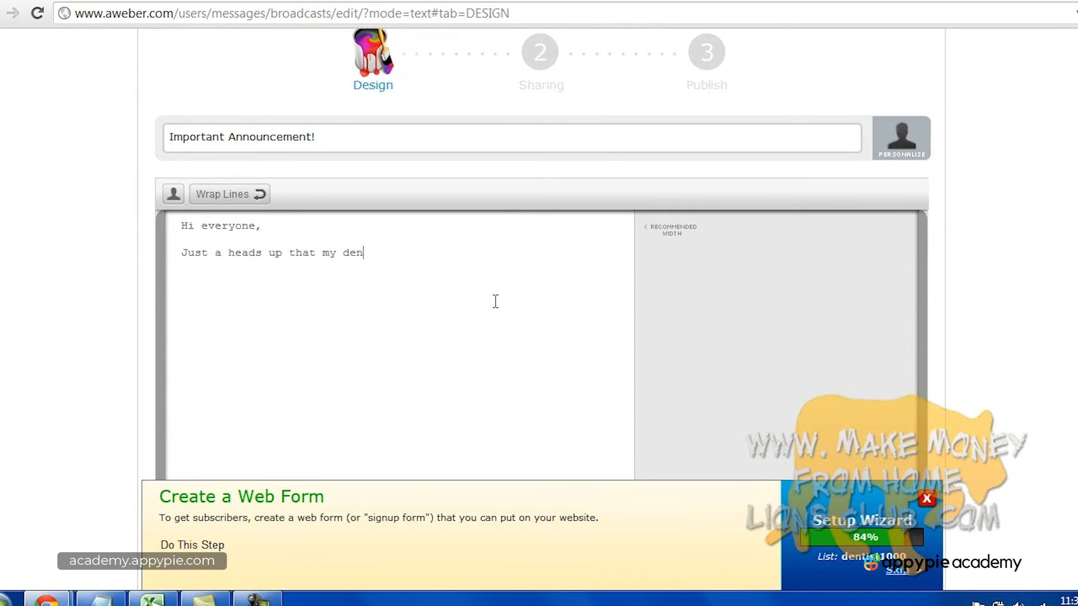
{"action": "type", "text": "tal office is moving location! Pleas"}
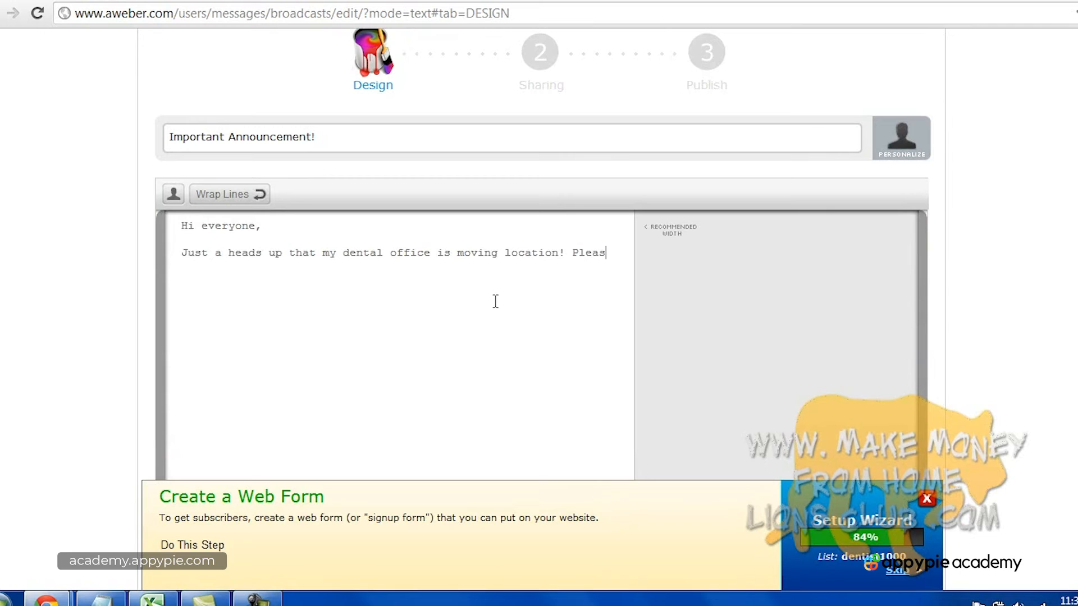
{"action": "type", "text": "e makea  note"}
{"action": "key", "text": "BackSpace"}
{"action": "key", "text": "BackSpace"}
{"action": "key", "text": "BackSpace"}
{"action": "key", "text": "BackSpace"}
{"action": "key", "text": "BackSpace"}
{"action": "key", "text": "BackSpace"}
{"action": "key", "text": "BackSpace"}
{"action": "key", "text": "BackSpace"}
{"action": "key", "text": "BackSpace"}
{"action": "key", "text": "BackSpace"}
{"action": "key", "text": "BackSpace"}
{"action": "type", "text": "e"}
{"action": "type", "text": " make a note of"}
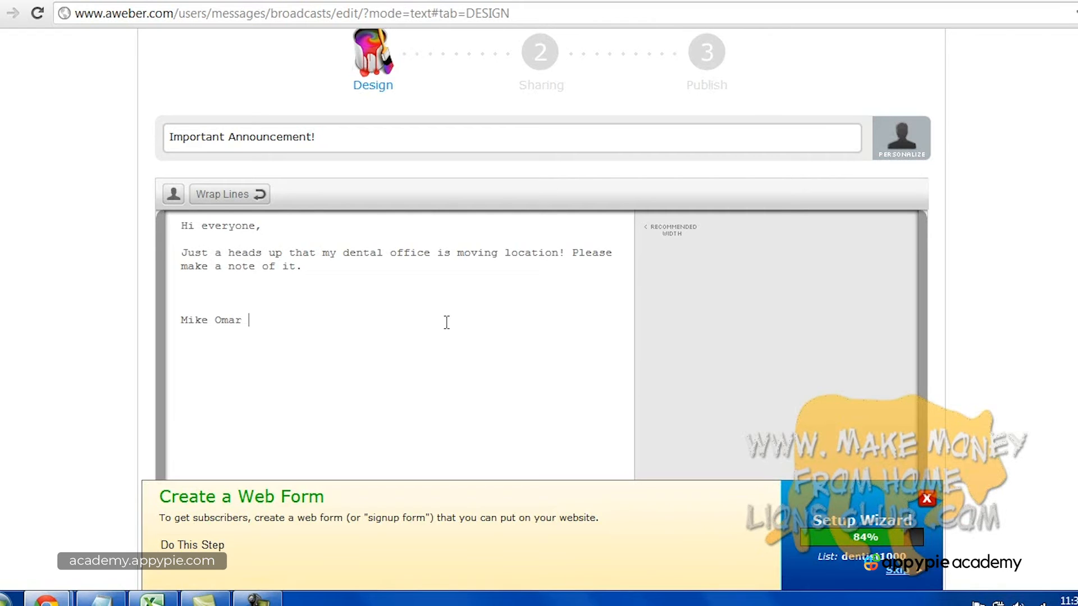
{"action": "scroll", "coordinate": [1006, 321], "scroll_direction": "down", "scroll_amount": 3}
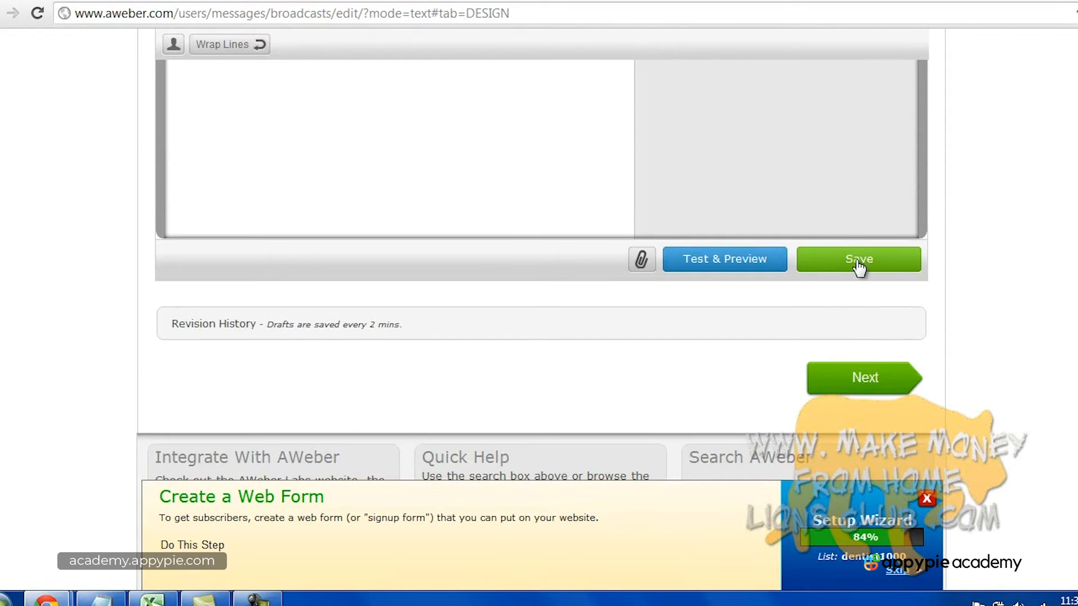
{"action": "left_click", "coordinate": [858, 262]}
Continue the broadcast setup to the Sharing step.
{"action": "left_click", "coordinate": [864, 378]}
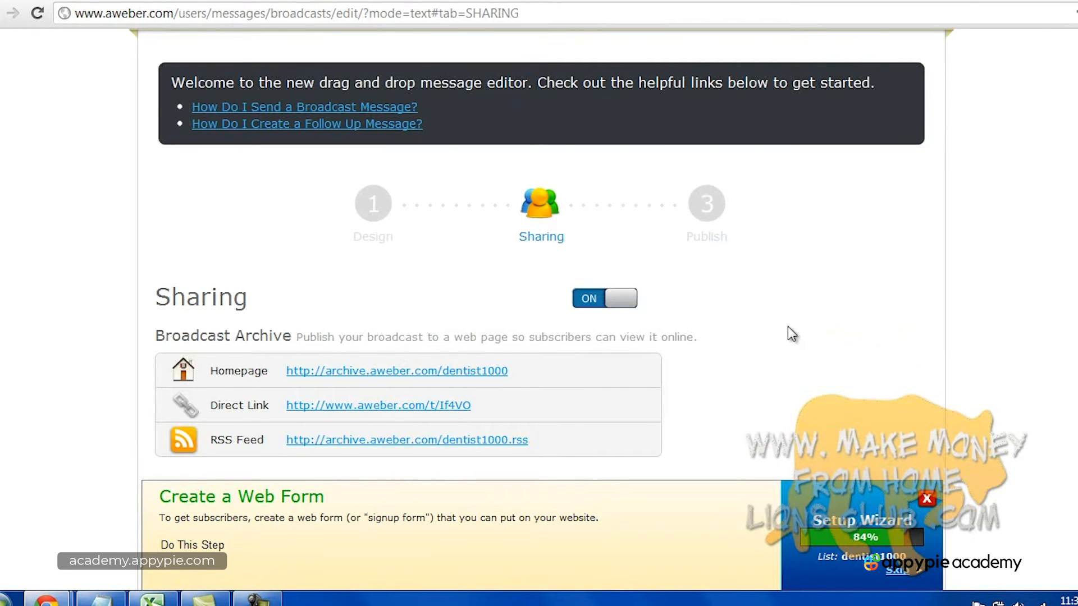
{"action": "scroll", "coordinate": [789, 335], "scroll_direction": "down", "scroll_amount": 3}
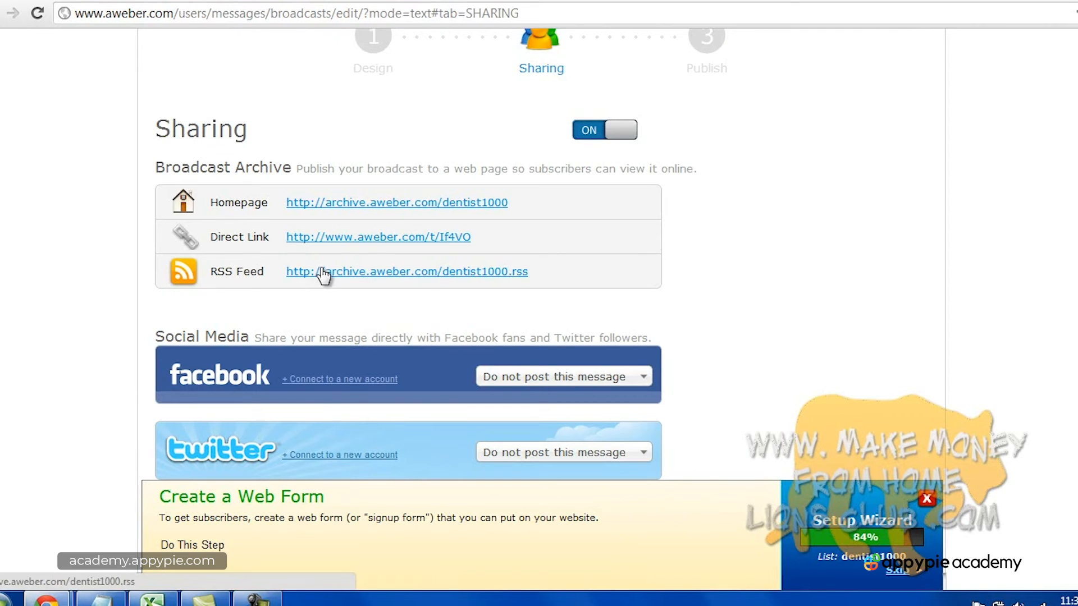
{"action": "scroll", "coordinate": [775, 306], "scroll_direction": "down", "scroll_amount": 3}
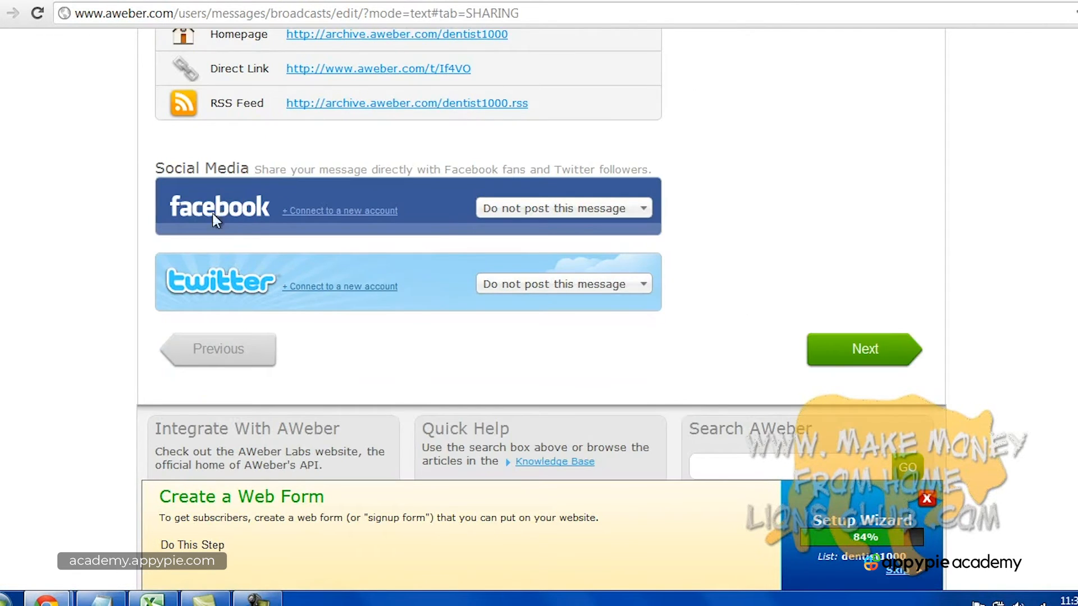
{"action": "scroll", "coordinate": [453, 275], "scroll_direction": "up", "scroll_amount": 7}
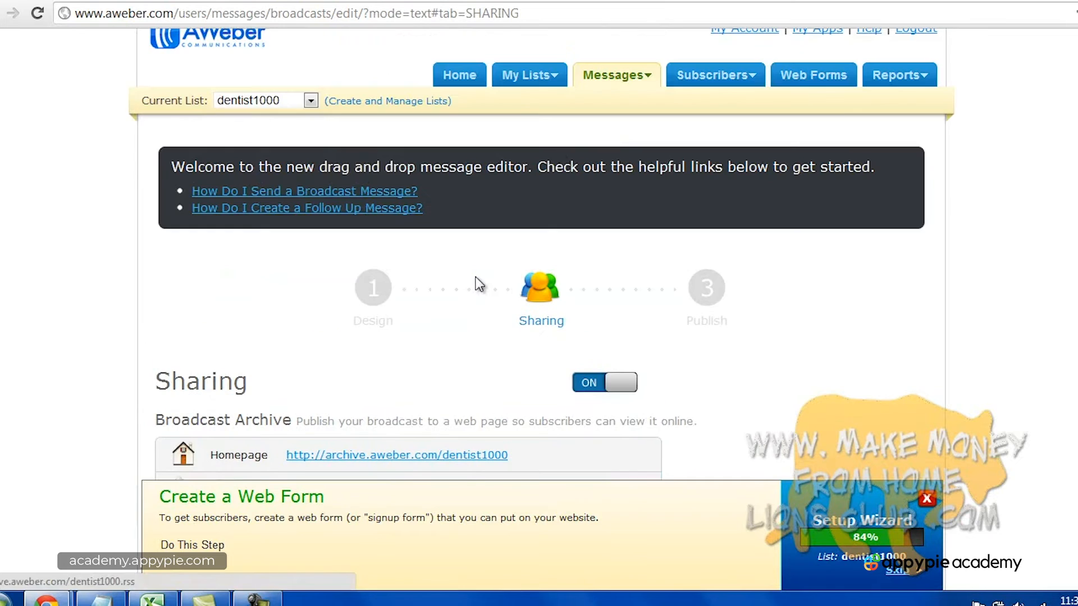
{"action": "scroll", "coordinate": [477, 281], "scroll_direction": "down", "scroll_amount": 2}
Turn public archive sharing OFF and continue to the Publish step.
{"action": "left_click", "coordinate": [630, 301]}
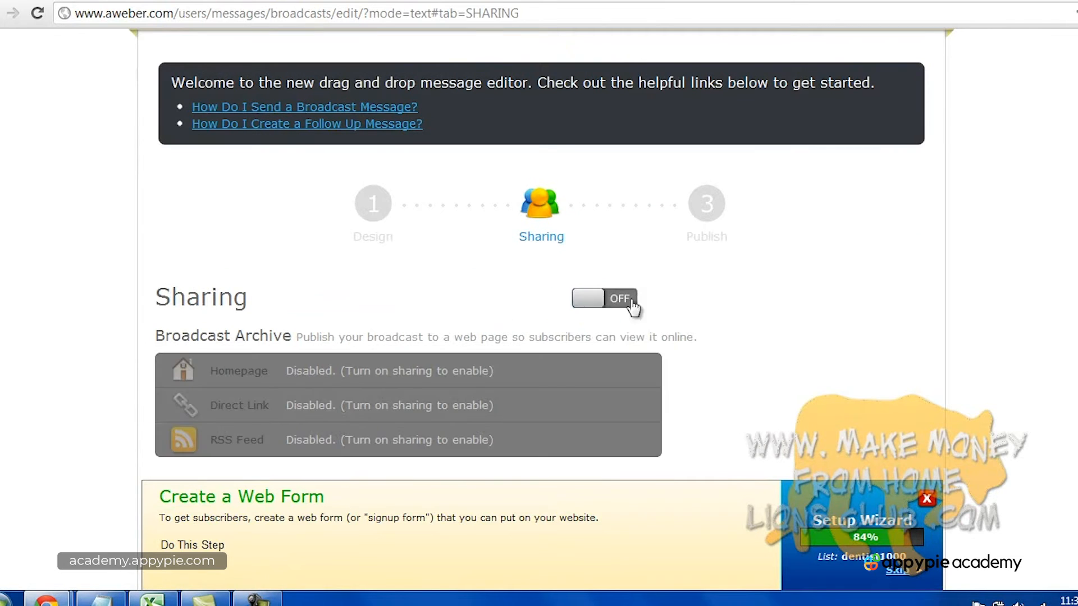
{"action": "scroll", "coordinate": [722, 309], "scroll_direction": "down", "scroll_amount": 4}
{"action": "left_click", "coordinate": [858, 434]}
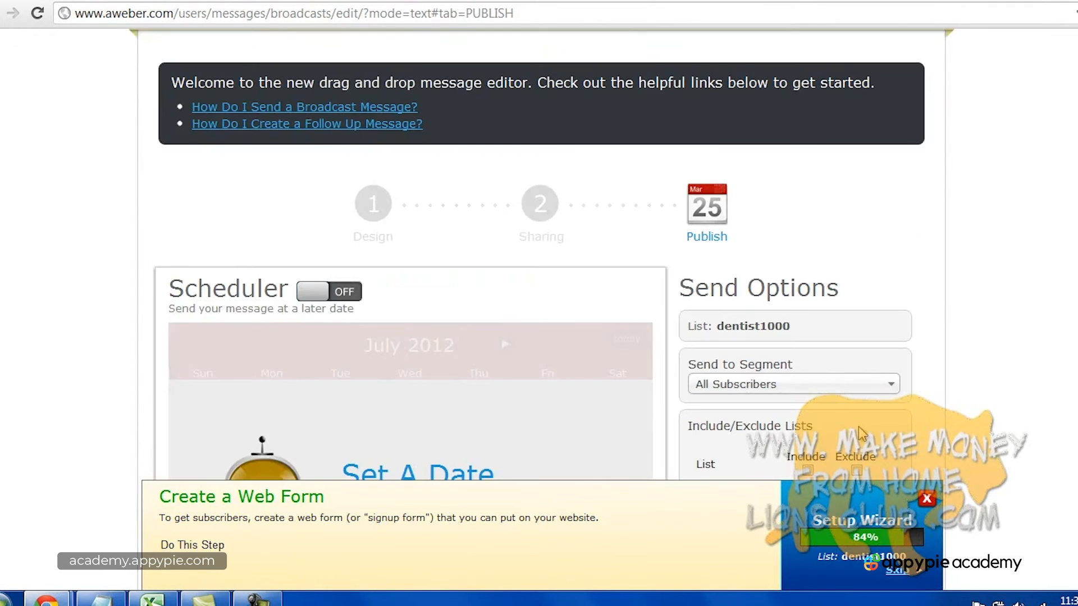
Review the Publish page, then start a new web form for dentist1000 at its Design step.
{"action": "scroll", "coordinate": [741, 272], "scroll_direction": "down", "scroll_amount": 3}
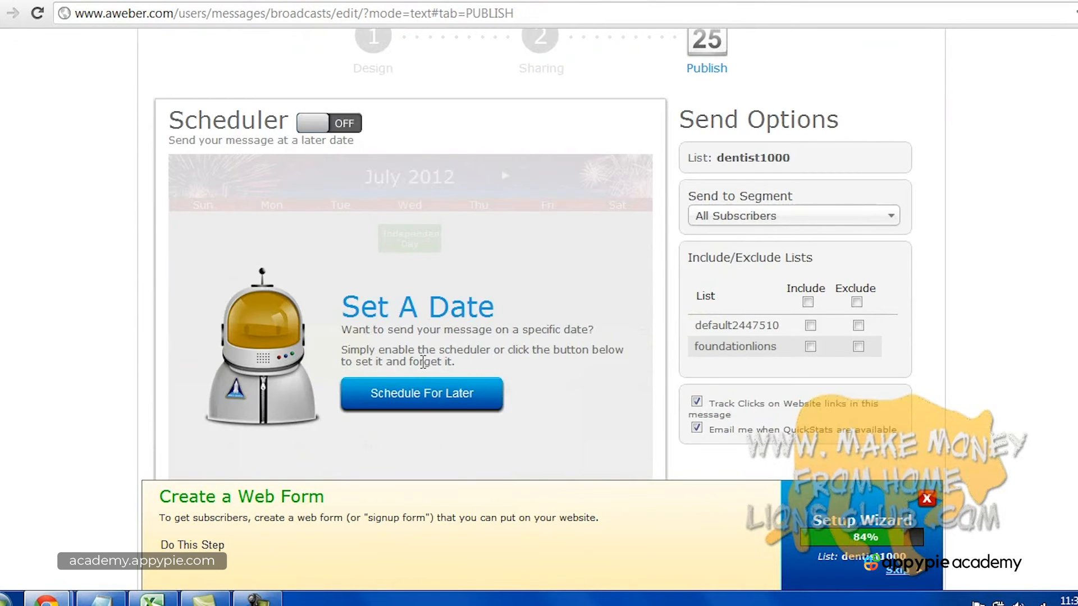
{"action": "scroll", "coordinate": [423, 362], "scroll_direction": "up", "scroll_amount": 2}
{"action": "scroll", "coordinate": [688, 371], "scroll_direction": "down", "scroll_amount": 3}
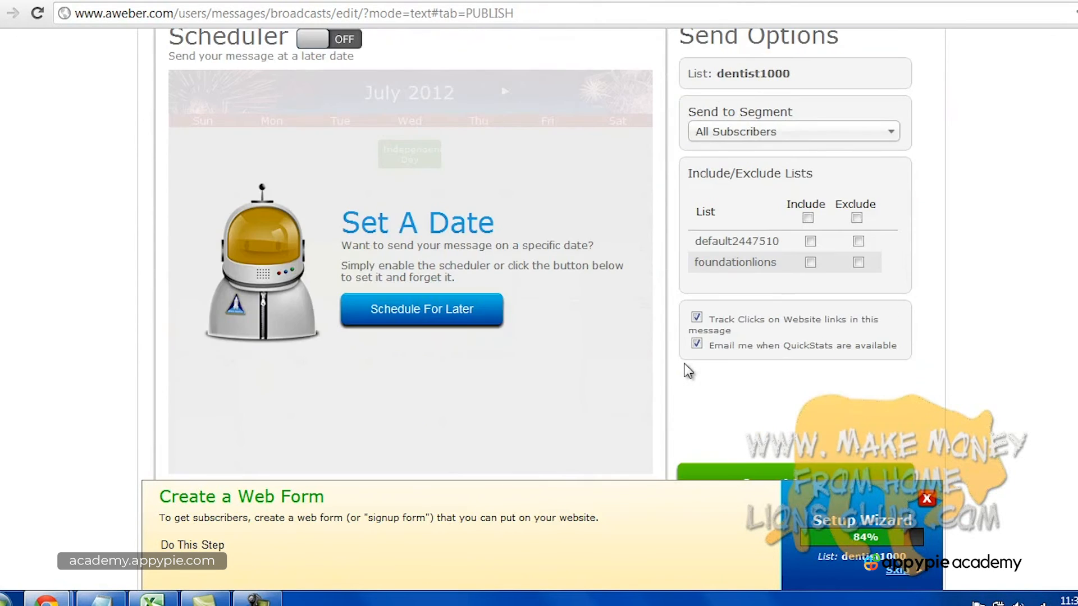
{"action": "scroll", "coordinate": [688, 371], "scroll_direction": "down", "scroll_amount": 3}
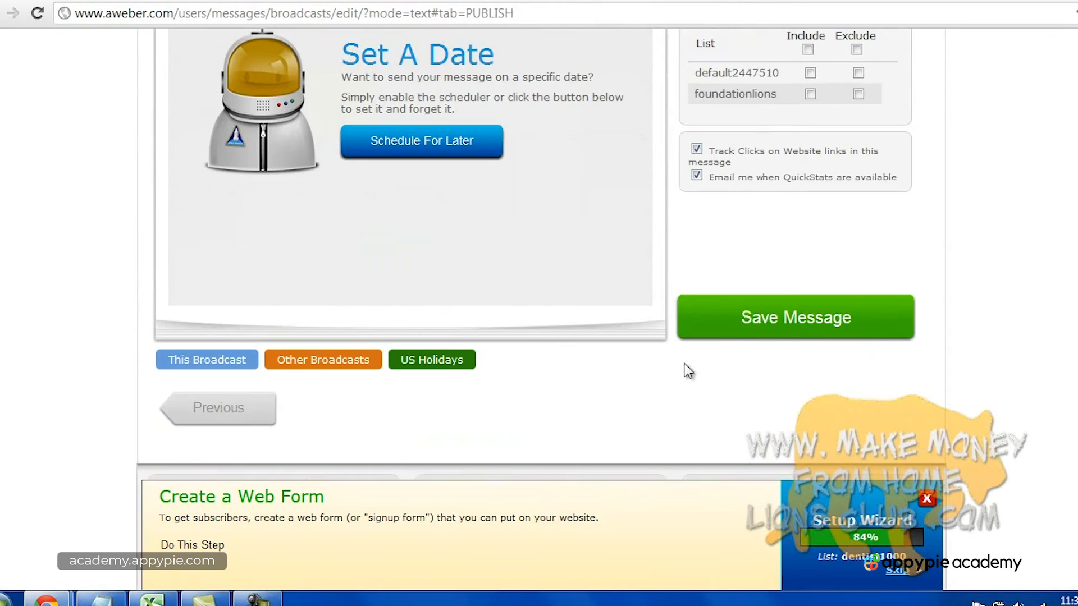
{"action": "scroll", "coordinate": [688, 371], "scroll_direction": "up", "scroll_amount": 3}
{"action": "scroll", "coordinate": [691, 368], "scroll_direction": "down", "scroll_amount": 3}
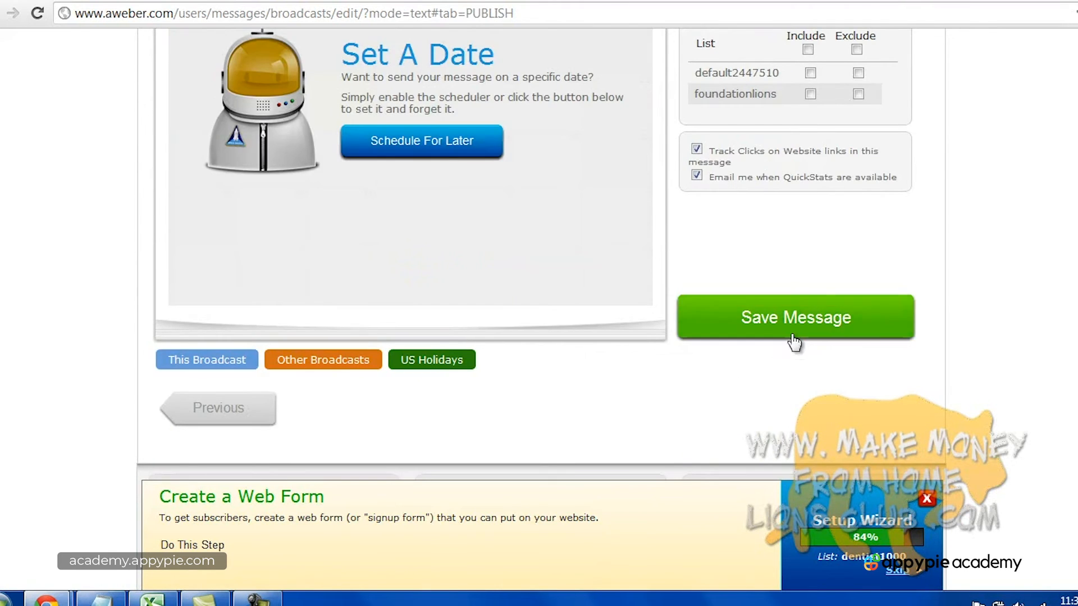
{"action": "scroll", "coordinate": [794, 339], "scroll_direction": "up", "scroll_amount": 3}
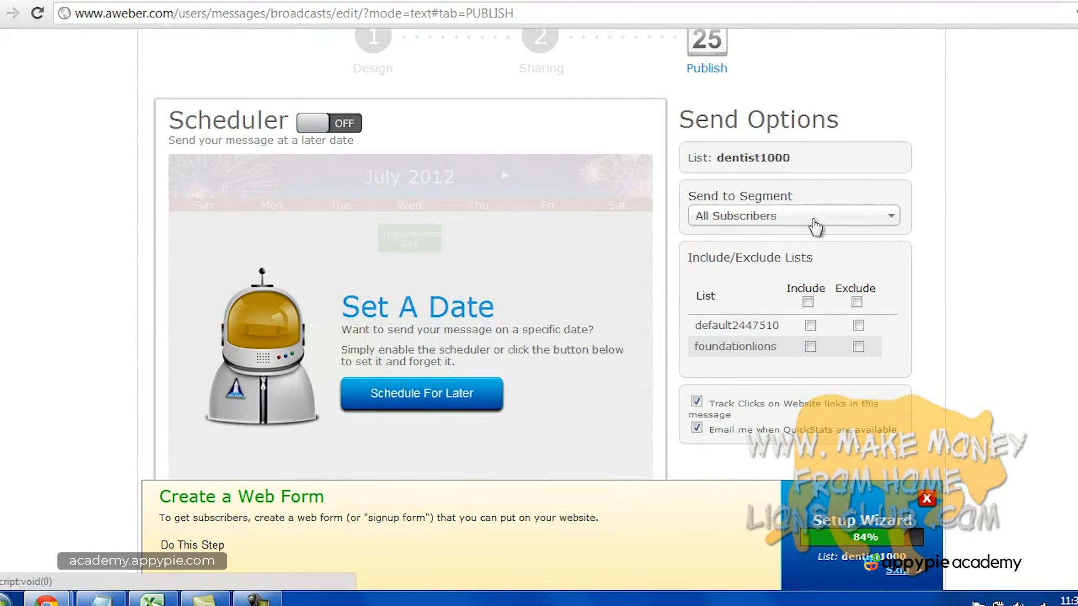
{"action": "scroll", "coordinate": [775, 298], "scroll_direction": "down", "scroll_amount": 6}
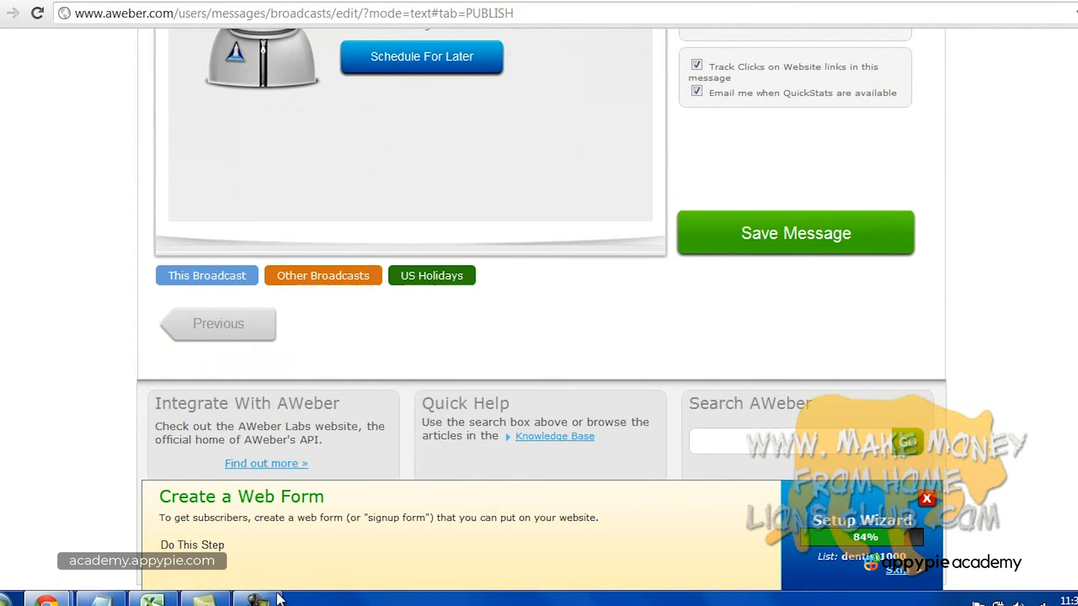
{"action": "left_click", "coordinate": [257, 598]}
{"action": "left_click", "coordinate": [1041, 527]}
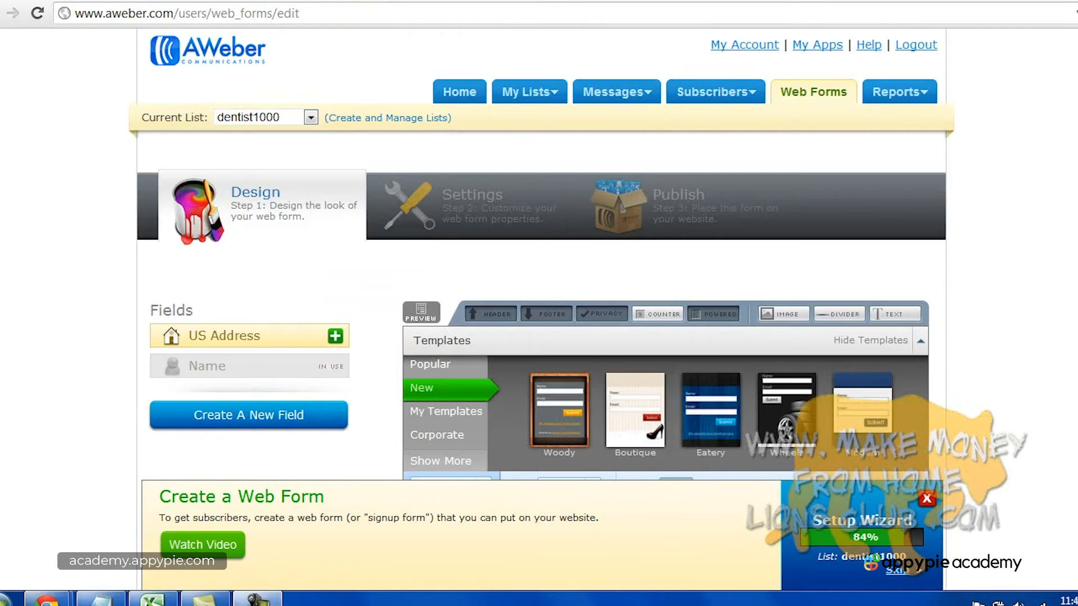
Browse the Popular, New and My Templates categories, ending on the New templates.
{"action": "scroll", "coordinate": [541, 252], "scroll_direction": "down", "scroll_amount": 4}
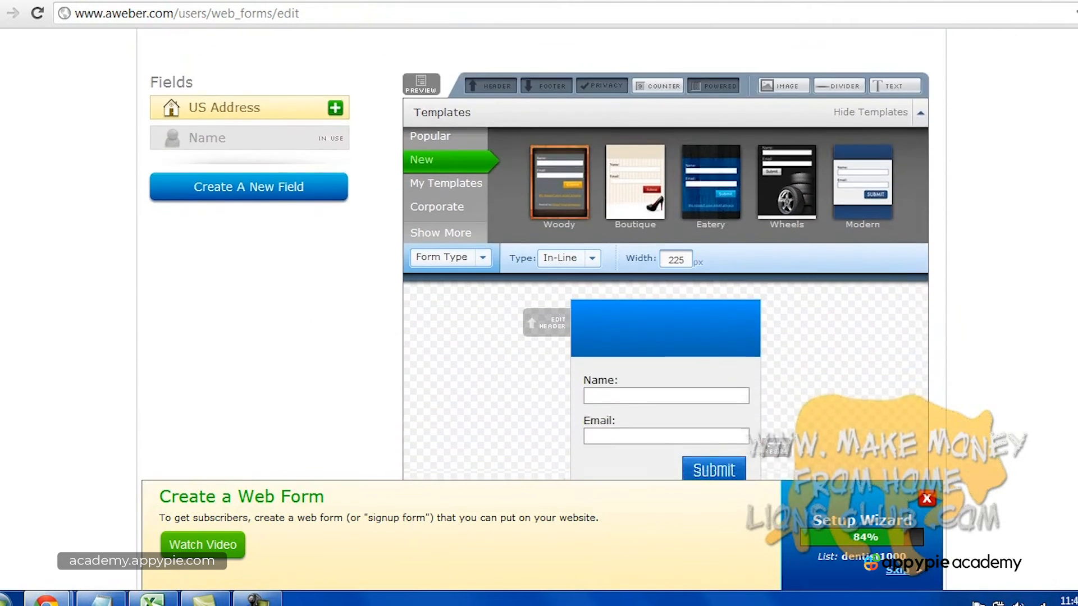
{"action": "scroll", "coordinate": [541, 252], "scroll_direction": "down", "scroll_amount": 4}
{"action": "scroll", "coordinate": [541, 253], "scroll_direction": "up", "scroll_amount": 3}
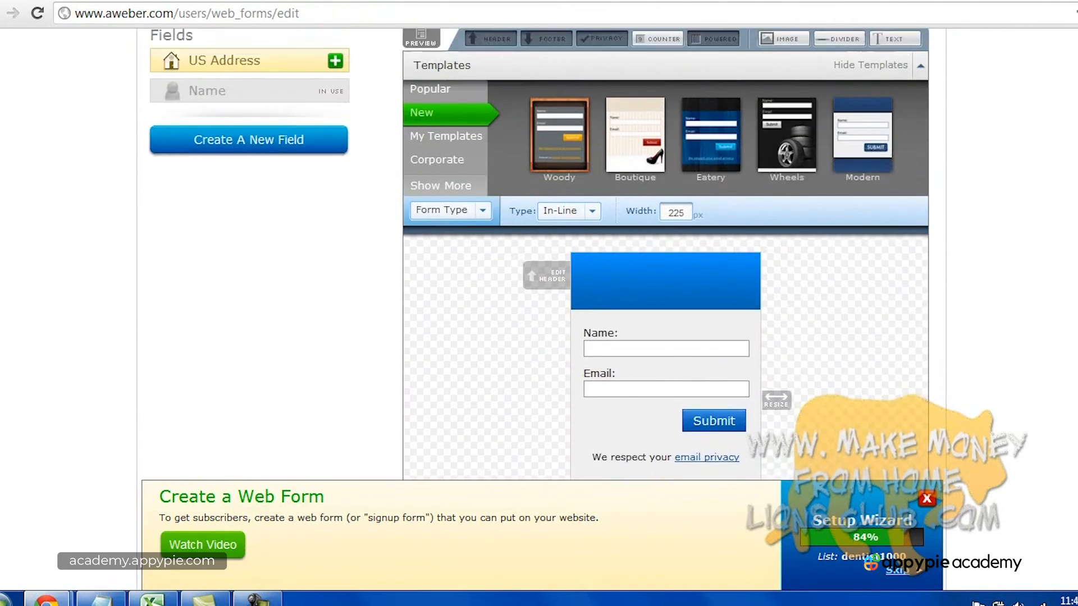
{"action": "scroll", "coordinate": [541, 252], "scroll_direction": "up", "scroll_amount": 2}
{"action": "left_click", "coordinate": [430, 178]}
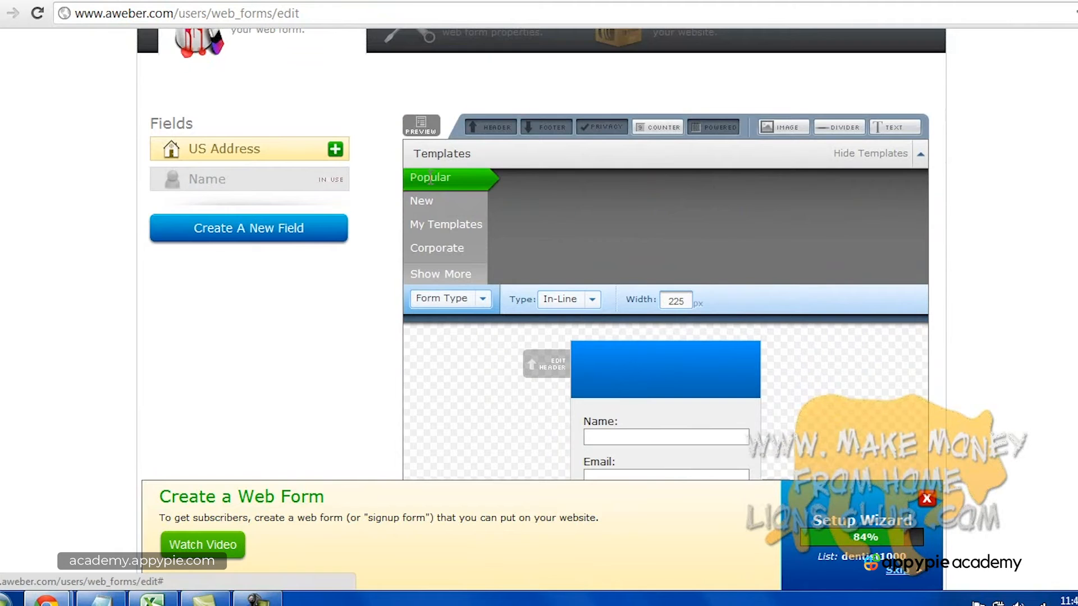
{"action": "left_click", "coordinate": [435, 202]}
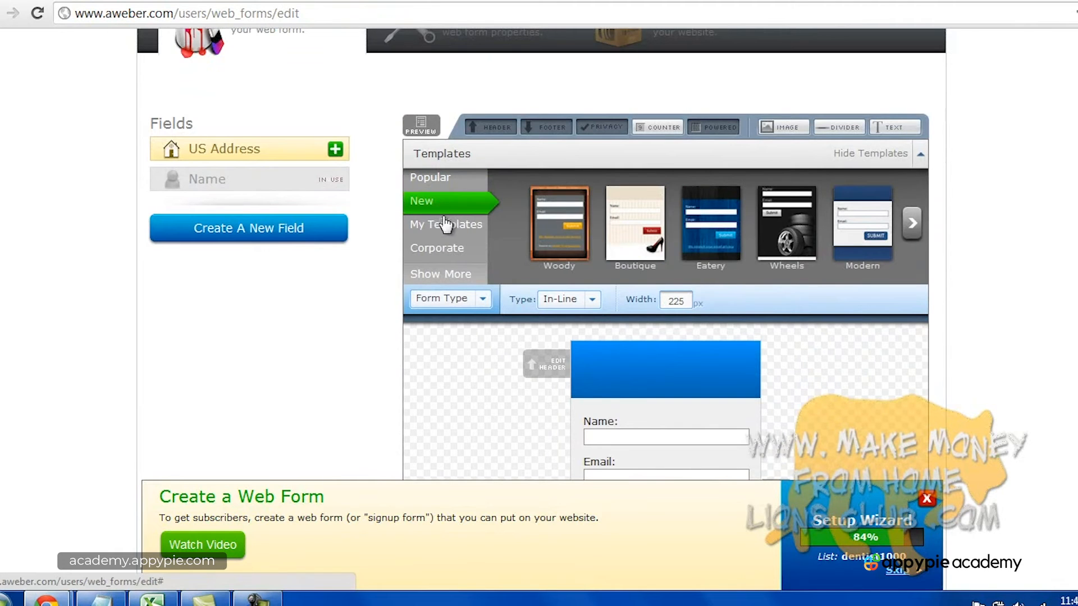
{"action": "left_click", "coordinate": [446, 224]}
{"action": "left_click", "coordinate": [451, 205]}
Preview Boutique, Eatery, Wheels and Modern, then load the blue Modern template.
{"action": "left_click", "coordinate": [652, 231]}
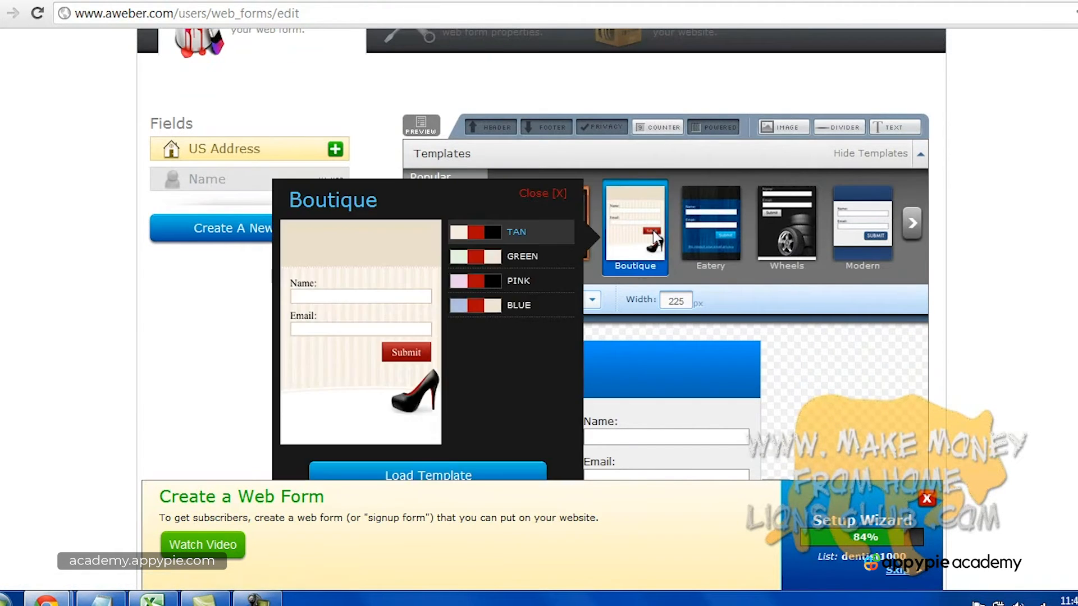
{"action": "left_click", "coordinate": [719, 229]}
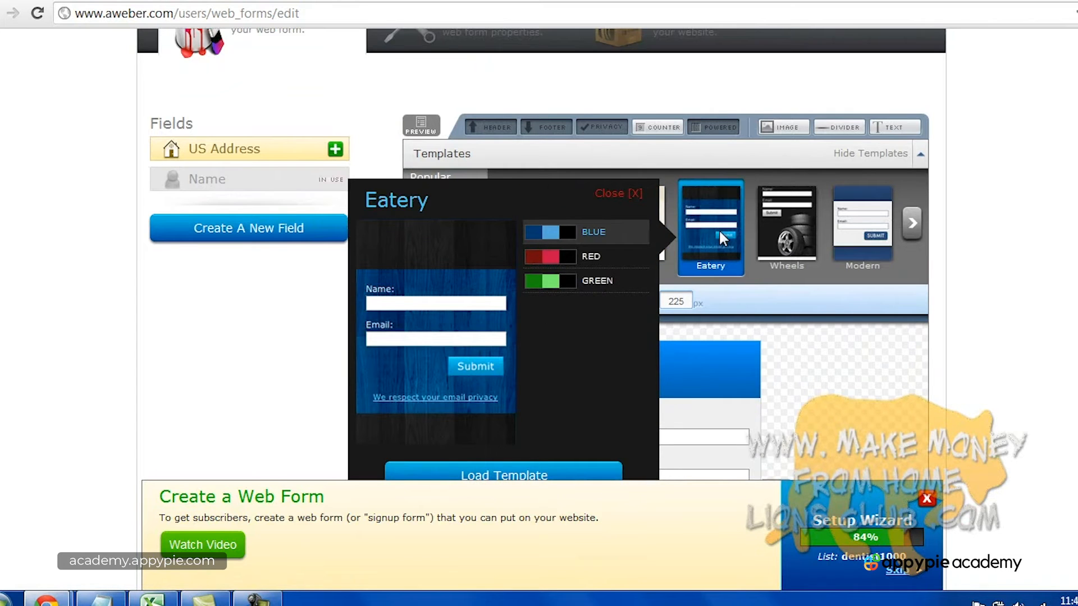
{"action": "left_click", "coordinate": [785, 242]}
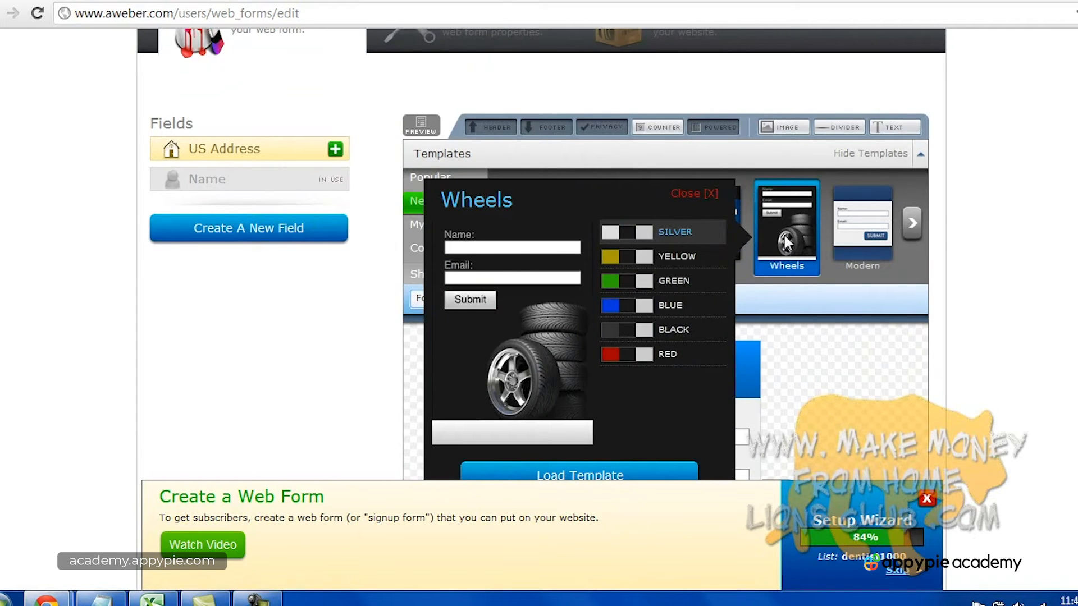
{"action": "left_click", "coordinate": [886, 235]}
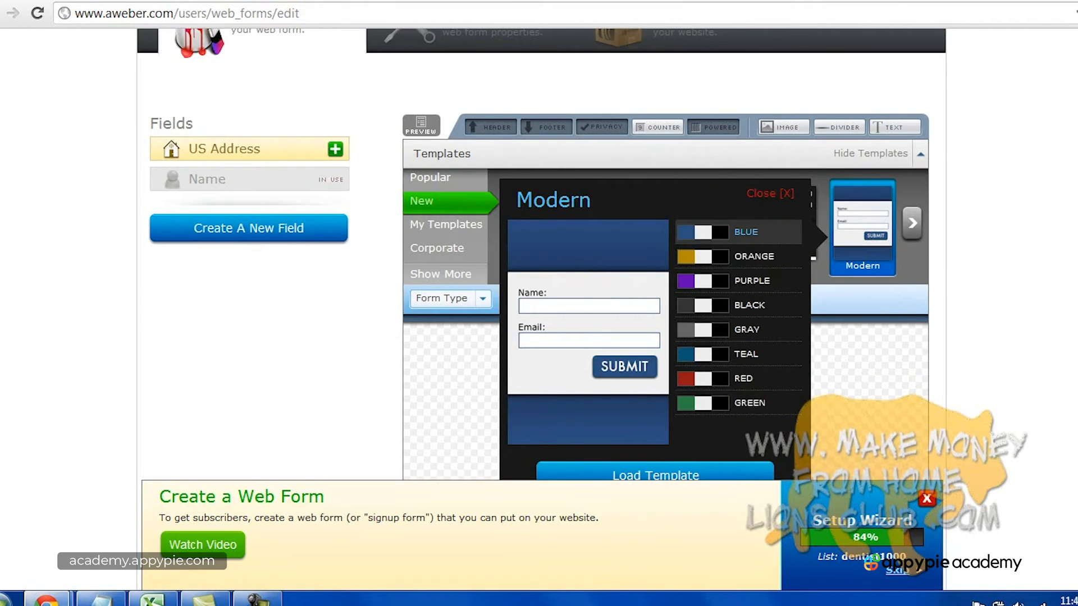
{"action": "scroll", "coordinate": [696, 287], "scroll_direction": "down", "scroll_amount": 3}
{"action": "left_click", "coordinate": [695, 288]}
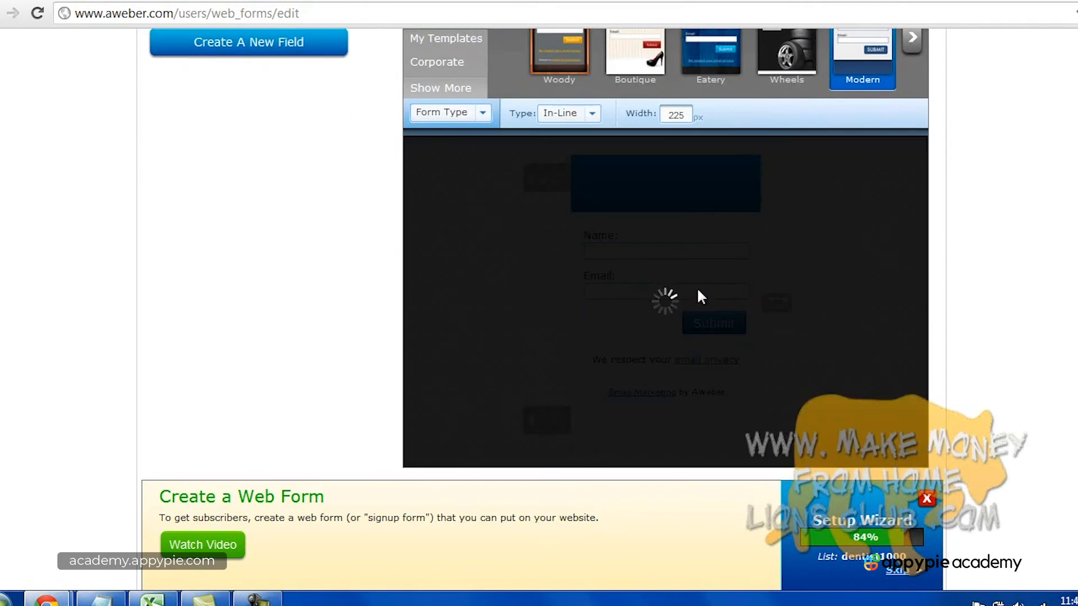
Replace the form header text with 'Sign up for my newsletter!' and save it.
{"action": "left_click", "coordinate": [640, 181]}
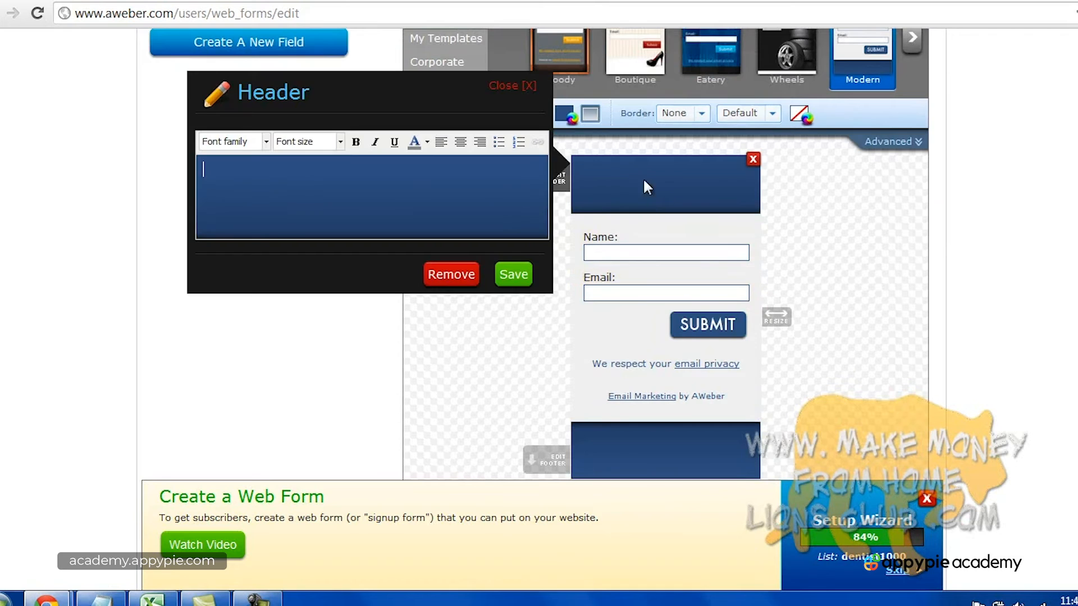
{"action": "left_click", "coordinate": [440, 197]}
{"action": "type", "text": "Sign "}
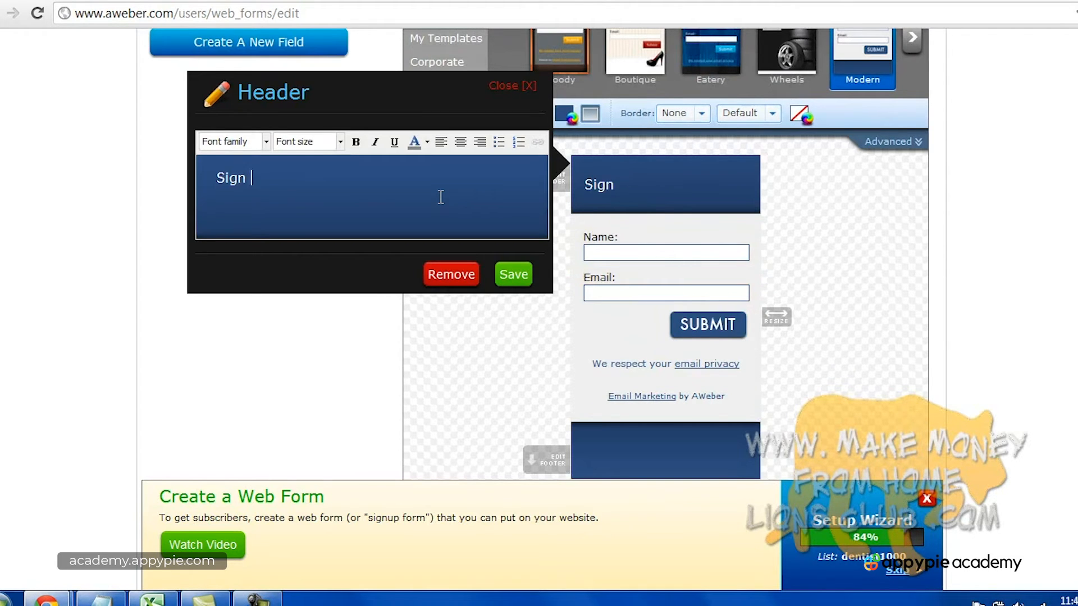
{"action": "type", "text": "up for my newsl"}
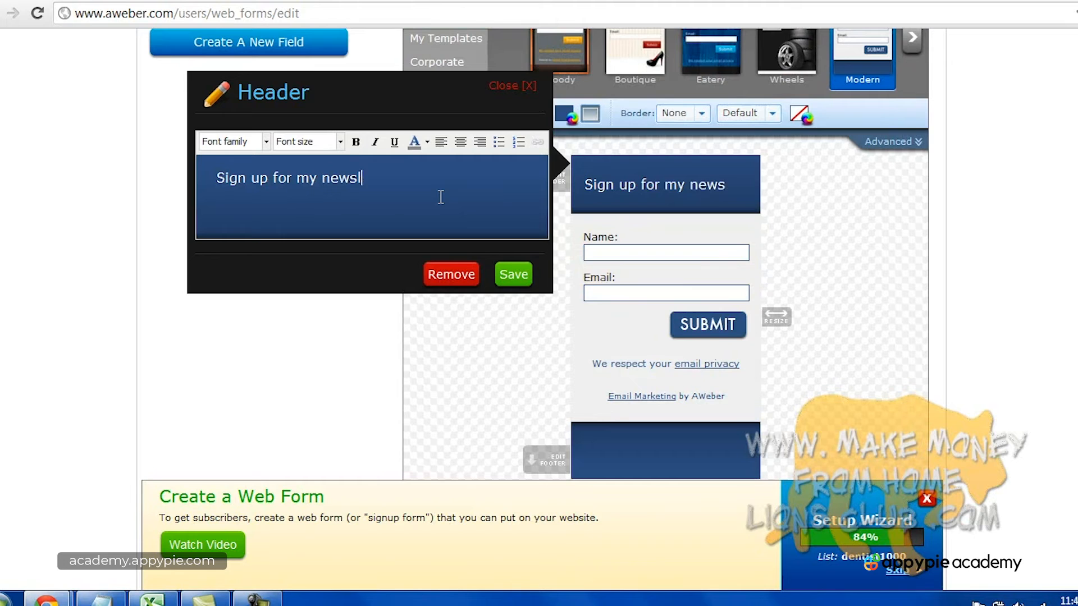
{"action": "type", "text": "etter!"}
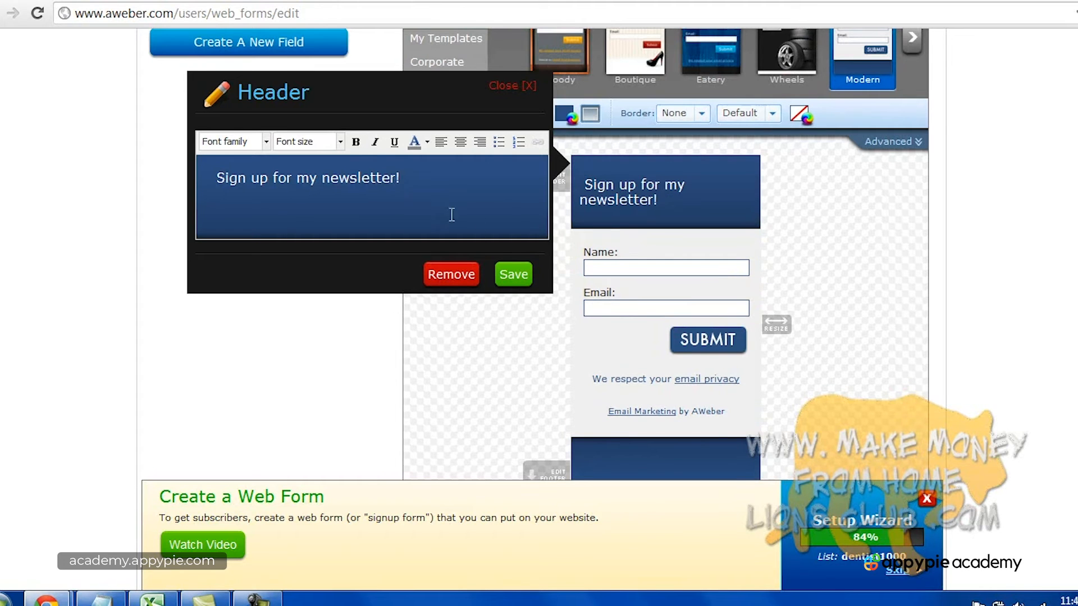
{"action": "left_click", "coordinate": [512, 274]}
Delete the email privacy line and the 'Email Marketing by AWeber' line from the form.
{"action": "scroll", "coordinate": [839, 269], "scroll_direction": "down", "scroll_amount": 2}
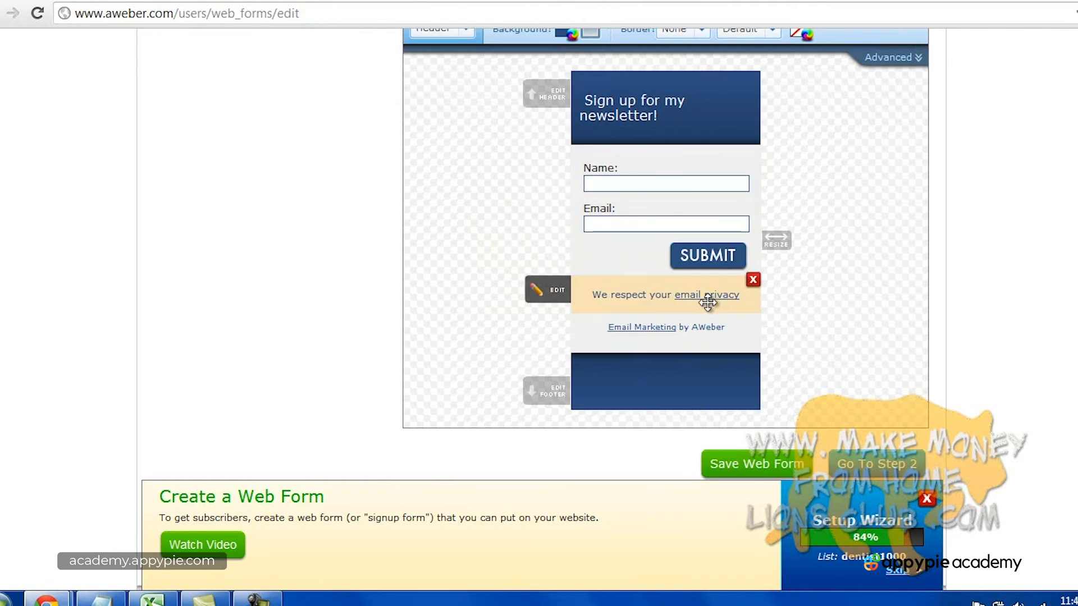
{"action": "left_click", "coordinate": [752, 280]}
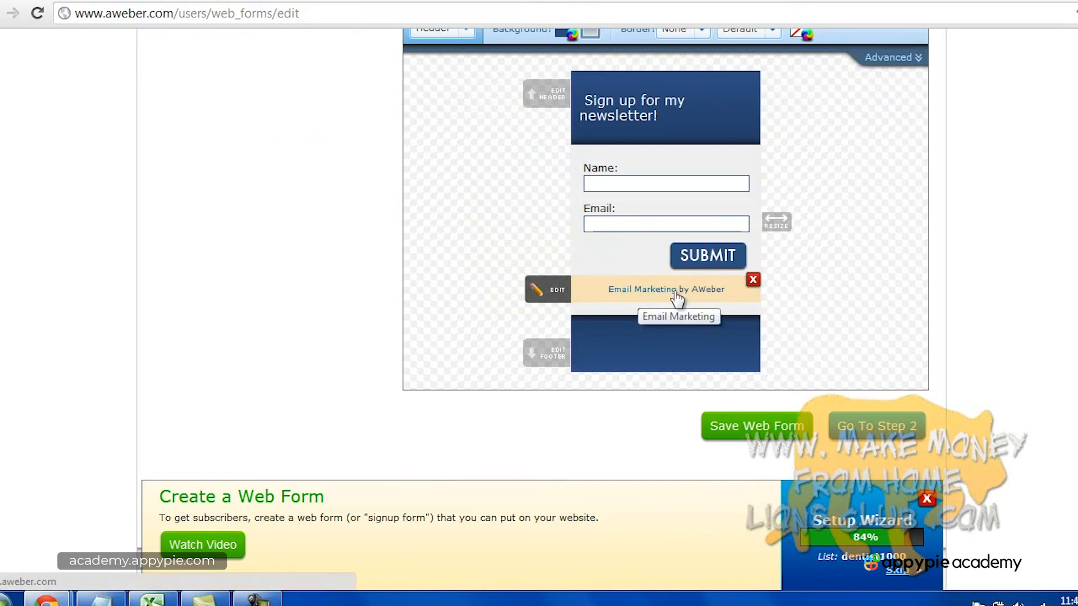
{"action": "left_click", "coordinate": [753, 282]}
Set the form footer text to 'We respect your privacy!' and save it.
{"action": "left_click", "coordinate": [678, 312]}
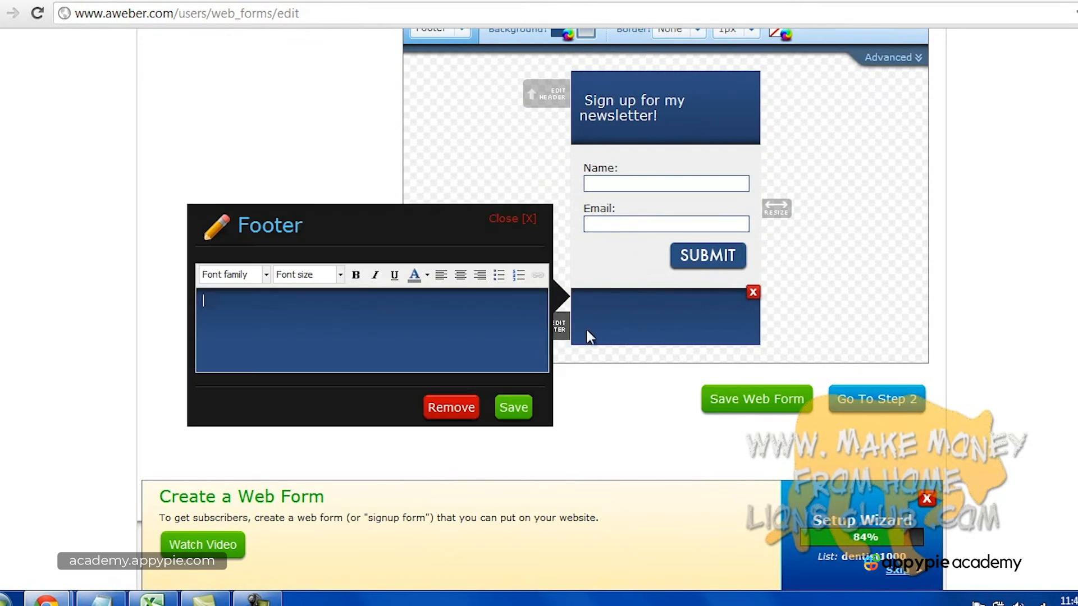
{"action": "left_click", "coordinate": [436, 322]}
{"action": "type", "text": "W"}
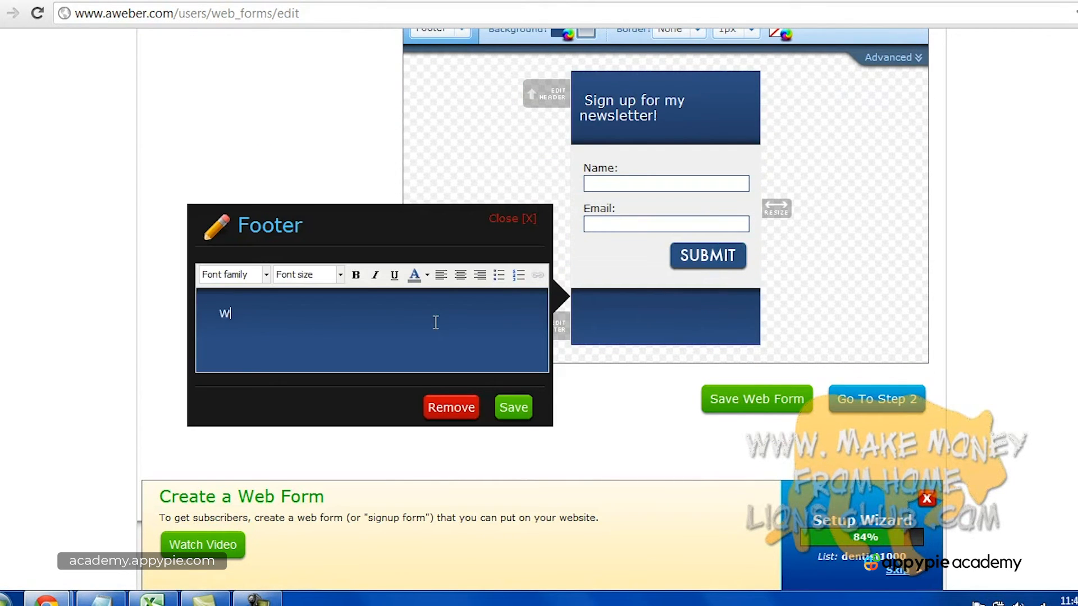
{"action": "type", "text": "e respect your privacy!"}
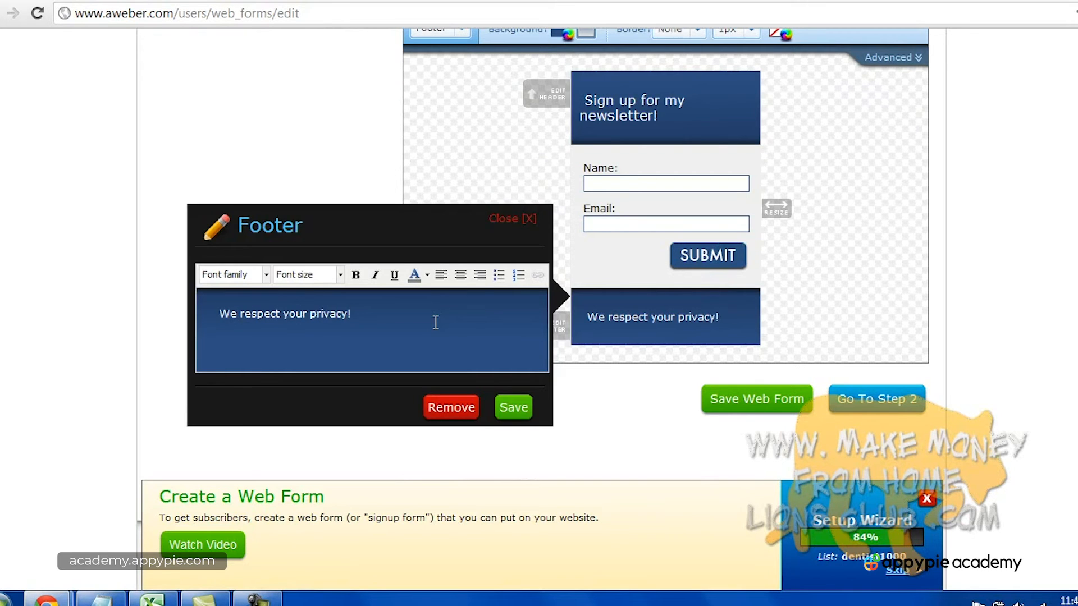
{"action": "left_click", "coordinate": [513, 407]}
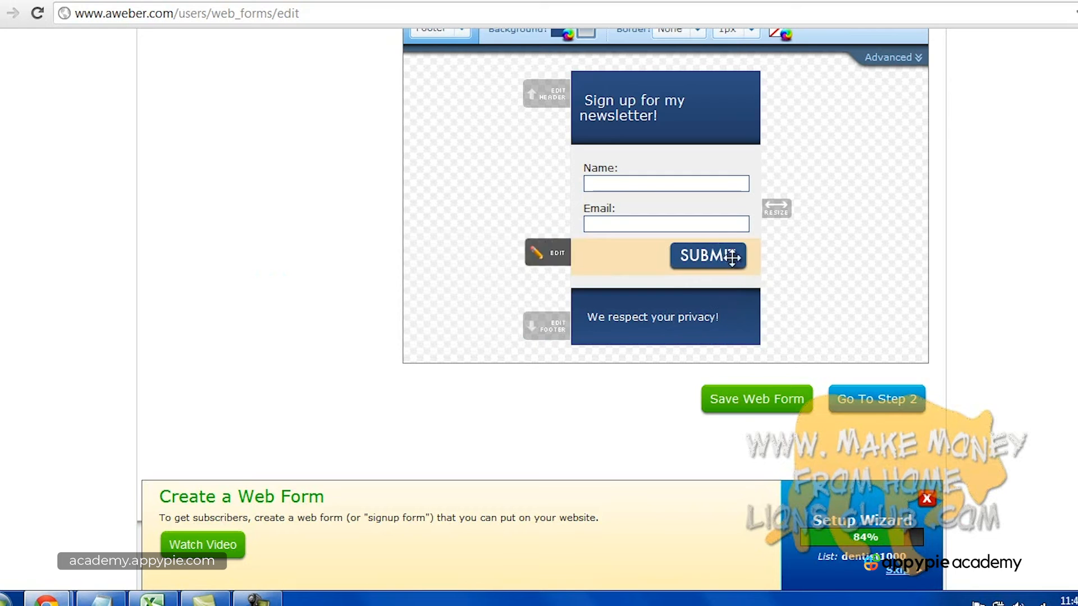
Widen the form until 'Sign up for my newsletter!' fits on one header line.
{"action": "left_click_drag", "start_coordinate": [777, 209], "coordinate": [832, 219]}
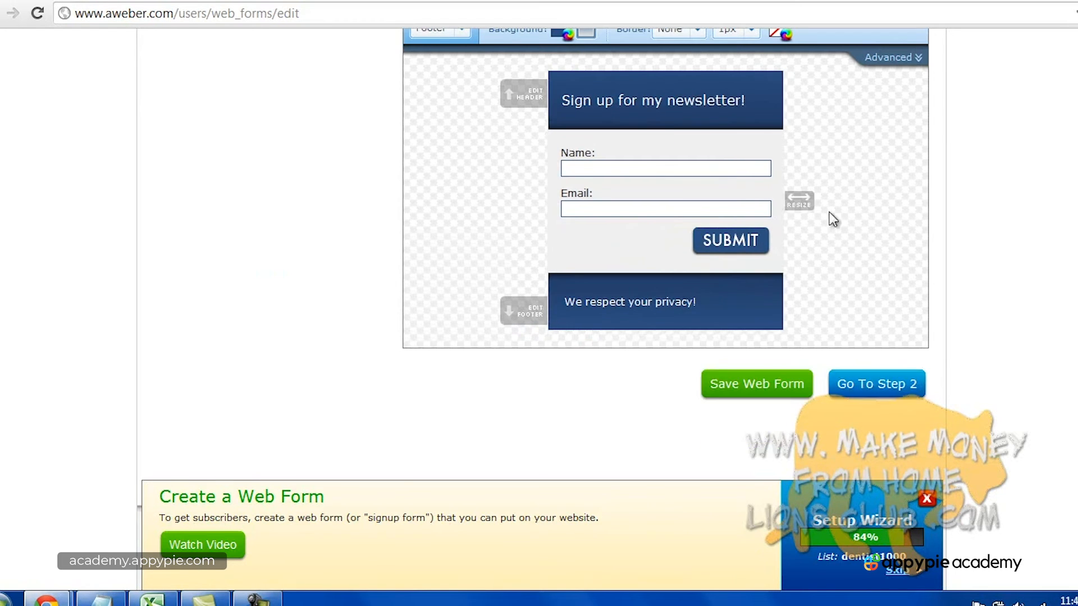
{"action": "scroll", "coordinate": [846, 261], "scroll_direction": "up", "scroll_amount": 3}
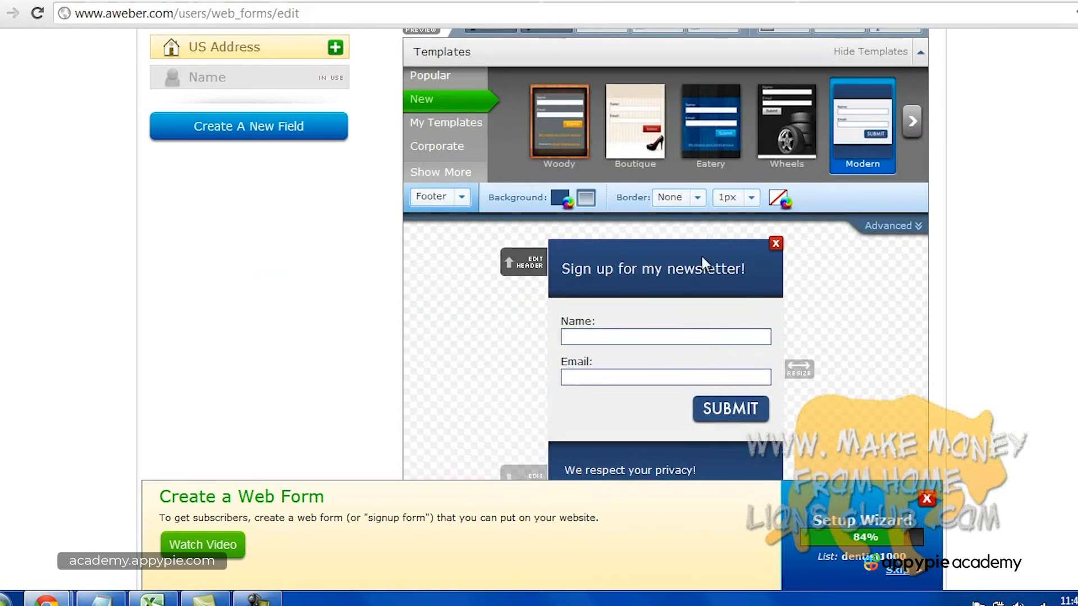
{"action": "scroll", "coordinate": [493, 287], "scroll_direction": "down", "scroll_amount": 3}
{"action": "scroll", "coordinate": [782, 315], "scroll_direction": "up", "scroll_amount": 2}
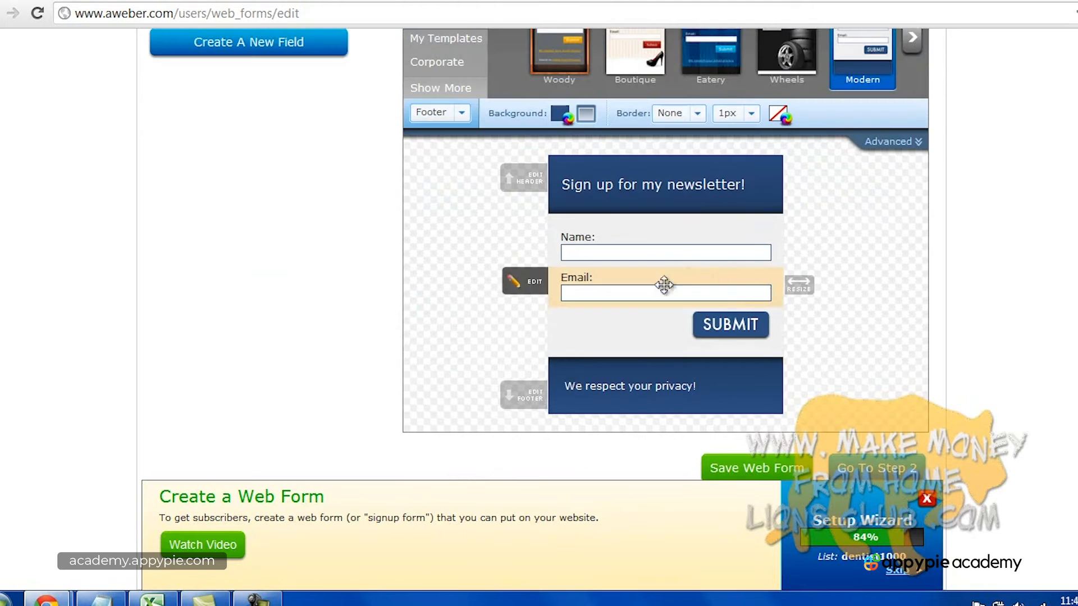
{"action": "mouse_move", "coordinate": [799, 285]}
{"action": "left_mouse_down"}
{"action": "mouse_move", "coordinate": [777, 290]}
{"action": "mouse_move", "coordinate": [813, 286]}
{"action": "left_mouse_up"}
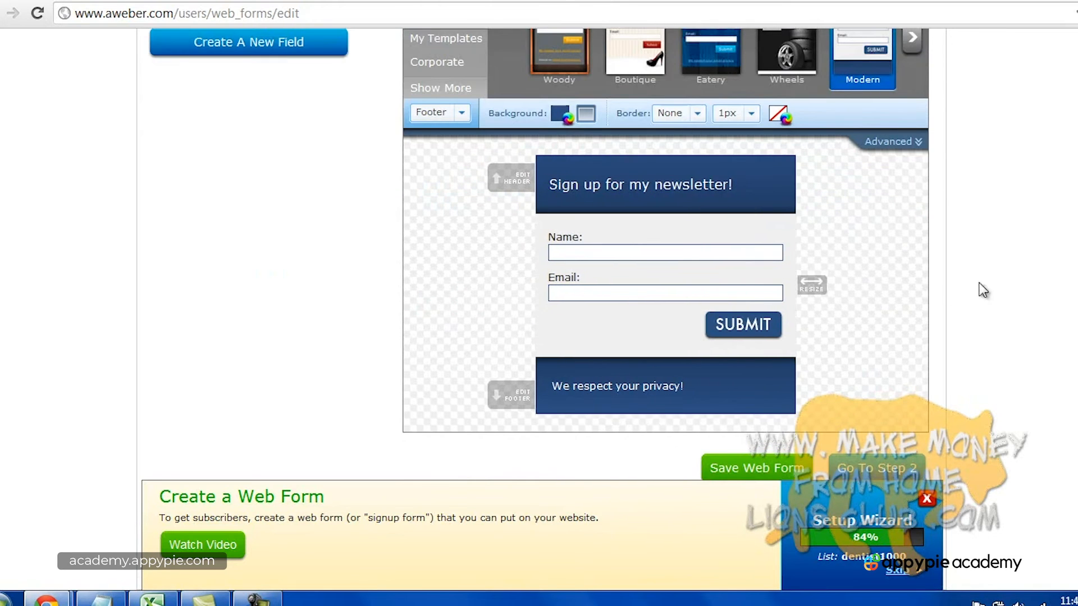
{"action": "scroll", "coordinate": [1001, 280], "scroll_direction": "up", "scroll_amount": 2}
{"action": "scroll", "coordinate": [911, 300], "scroll_direction": "down", "scroll_amount": 2}
{"action": "scroll", "coordinate": [962, 281], "scroll_direction": "up", "scroll_amount": 2}
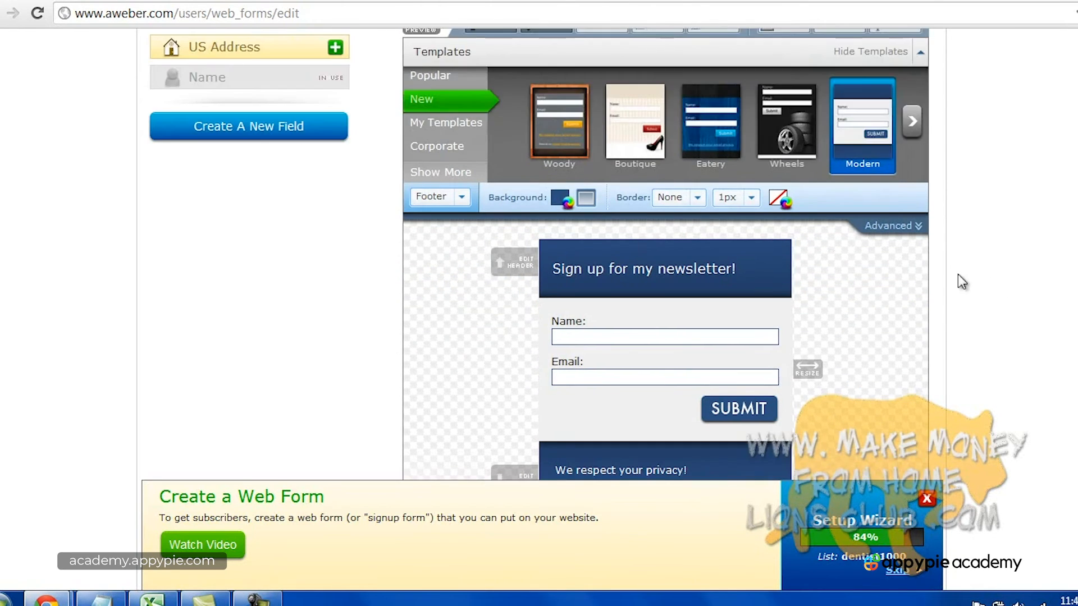
Load the Mail Icon template from the Corporate set in its Red colour.
{"action": "left_click", "coordinate": [443, 147]}
{"action": "left_click", "coordinate": [695, 141]}
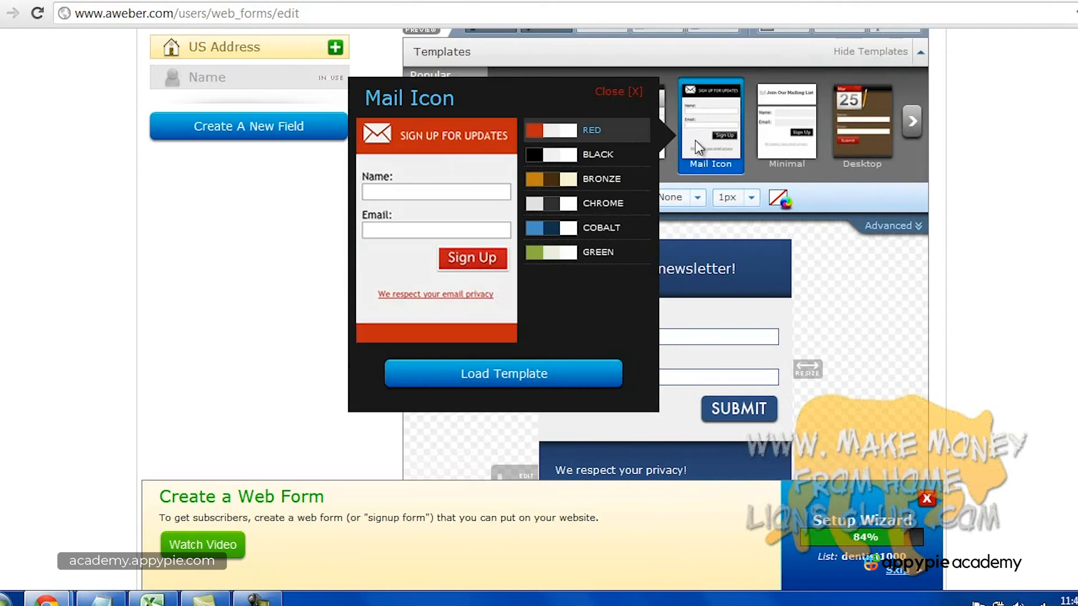
{"action": "left_click", "coordinate": [543, 370]}
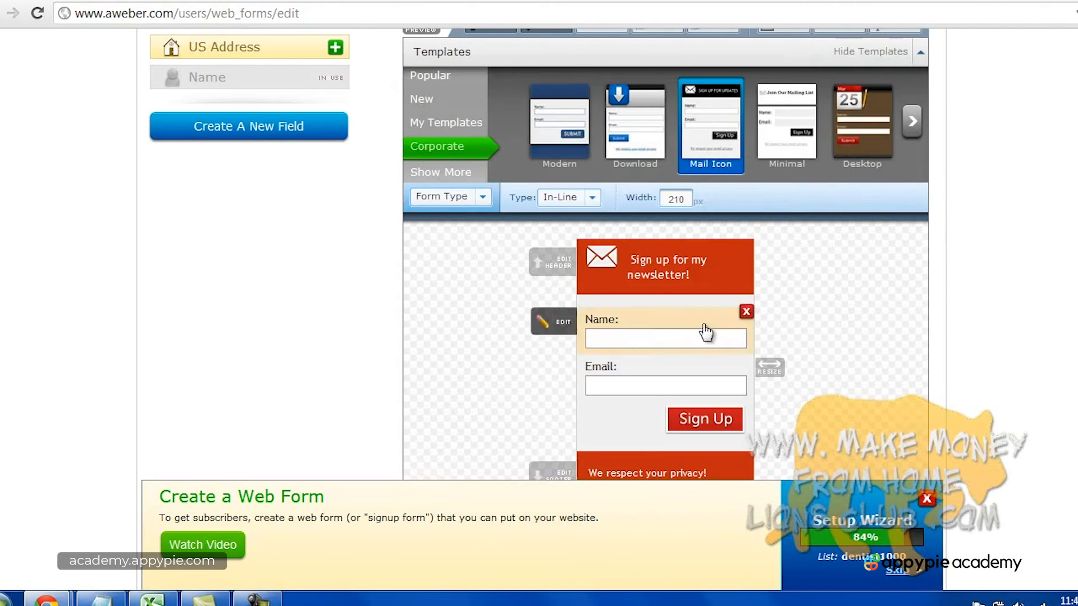
Switch to the makemoneyfromhomelionsclub.com Lions Club resources page.
{"action": "scroll", "coordinate": [924, 326], "scroll_direction": "down", "scroll_amount": 5}
{"action": "scroll", "coordinate": [784, 301], "scroll_direction": "up", "scroll_amount": 5}
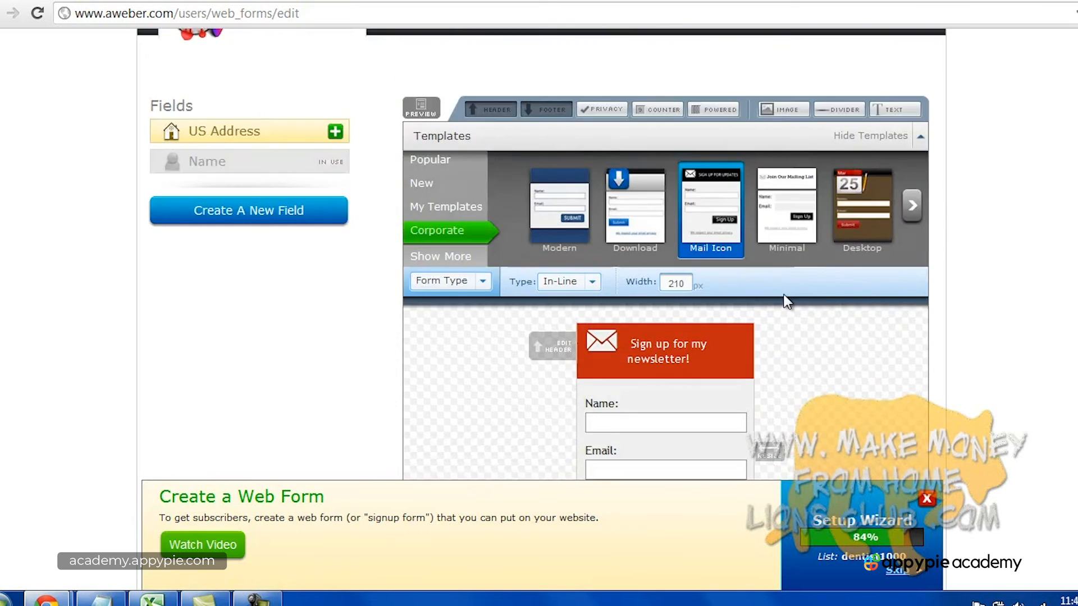
{"action": "scroll", "coordinate": [782, 294], "scroll_direction": "down", "scroll_amount": 4}
{"action": "scroll", "coordinate": [786, 297], "scroll_direction": "up", "scroll_amount": 3}
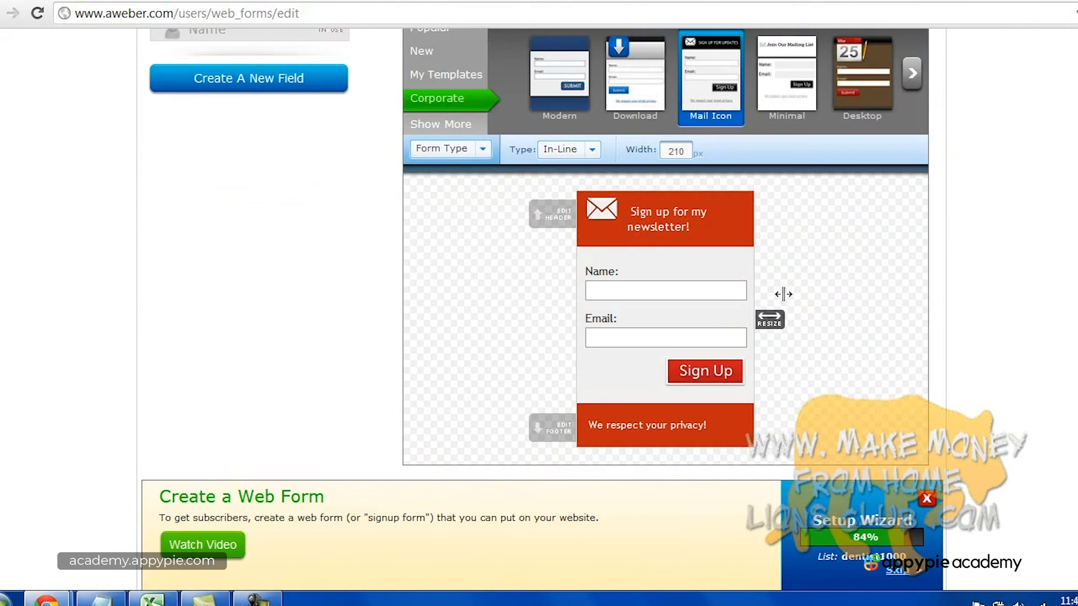
{"action": "left_click", "coordinate": [276, 0]}
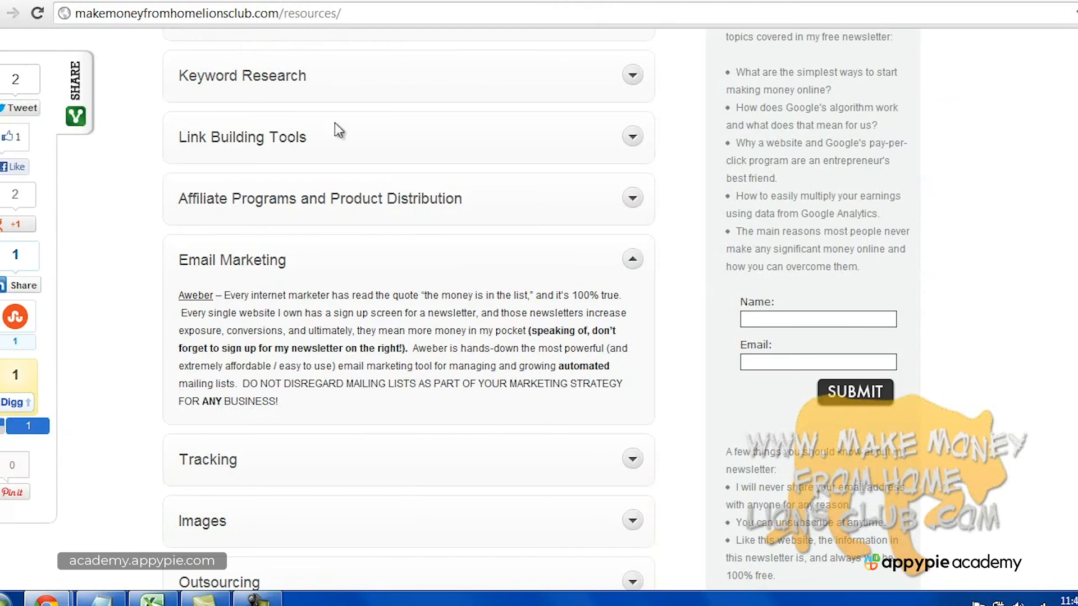
{"action": "scroll", "coordinate": [993, 319], "scroll_direction": "up", "scroll_amount": 5}
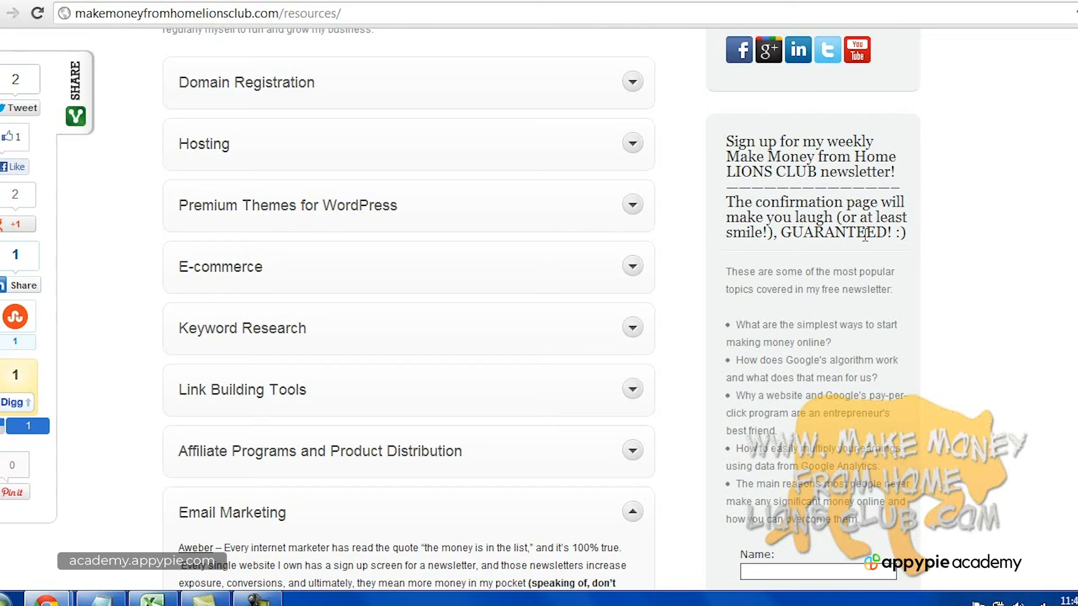
{"action": "mouse_move", "coordinate": [728, 202]}
{"action": "left_mouse_down"}
{"action": "mouse_move", "coordinate": [917, 240]}
{"action": "mouse_move", "coordinate": [730, 219]}
{"action": "mouse_move", "coordinate": [737, 202]}
{"action": "left_mouse_up"}
{"action": "left_click", "coordinate": [737, 202]}
{"action": "scroll", "coordinate": [808, 284], "scroll_direction": "down", "scroll_amount": 1}
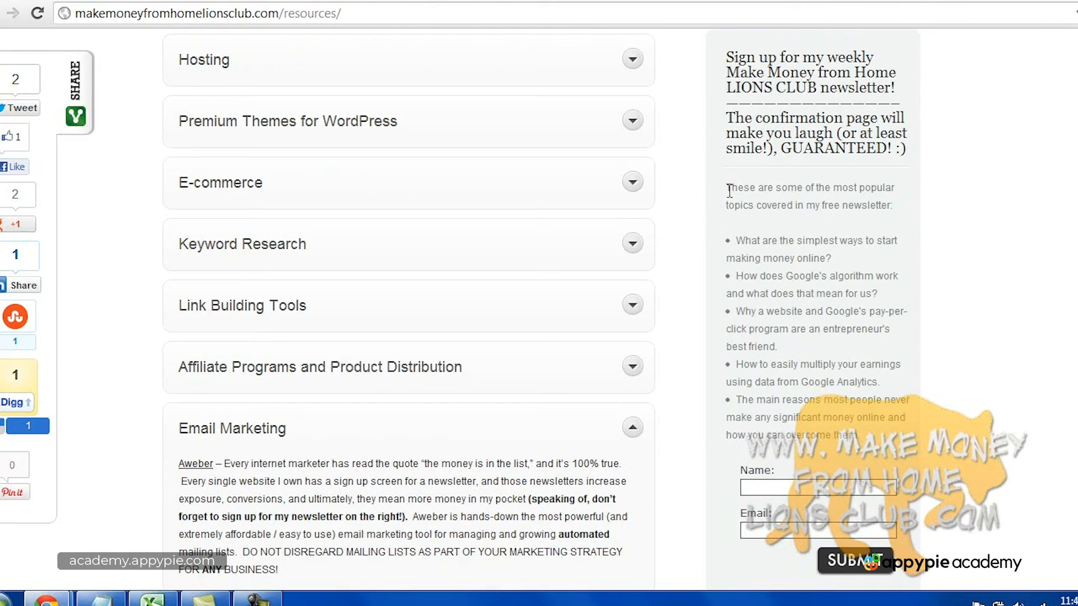
{"action": "left_click_drag", "start_coordinate": [729, 190], "coordinate": [878, 384]}
{"action": "left_click", "coordinate": [844, 352]}
{"action": "triple_click", "coordinate": [748, 310]}
{"action": "left_click", "coordinate": [801, 339]}
{"action": "scroll", "coordinate": [790, 341], "scroll_direction": "down", "scroll_amount": 5}
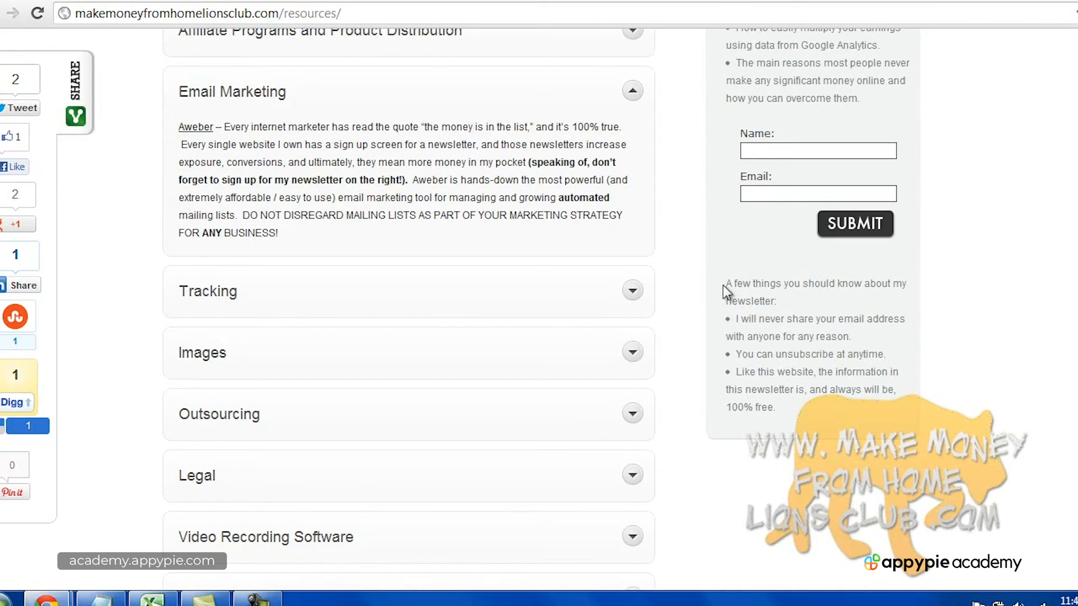
{"action": "left_click_drag", "start_coordinate": [726, 281], "coordinate": [800, 299]}
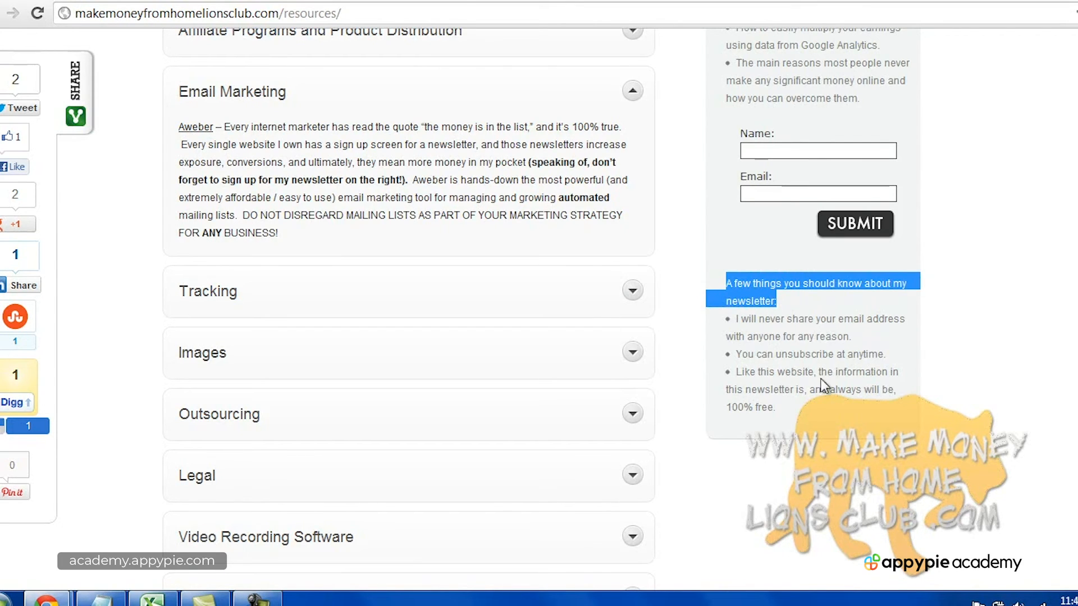
{"action": "left_click_drag", "start_coordinate": [814, 415], "coordinate": [728, 285]}
{"action": "left_click", "coordinate": [728, 285]}
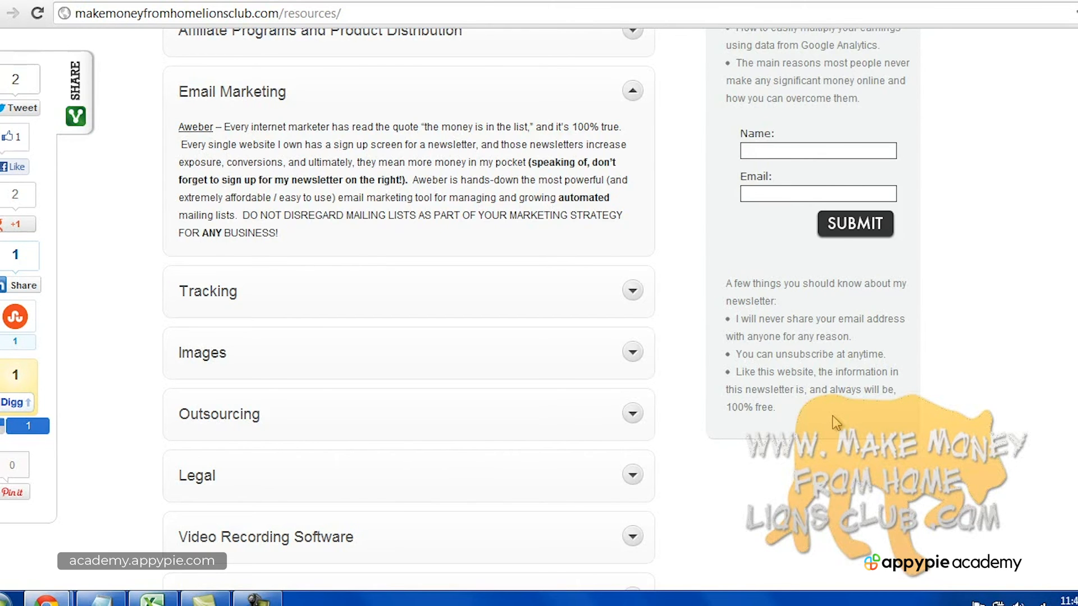
{"action": "scroll", "coordinate": [836, 422], "scroll_direction": "up", "scroll_amount": 15}
{"action": "scroll", "coordinate": [853, 430], "scroll_direction": "down", "scroll_amount": 3}
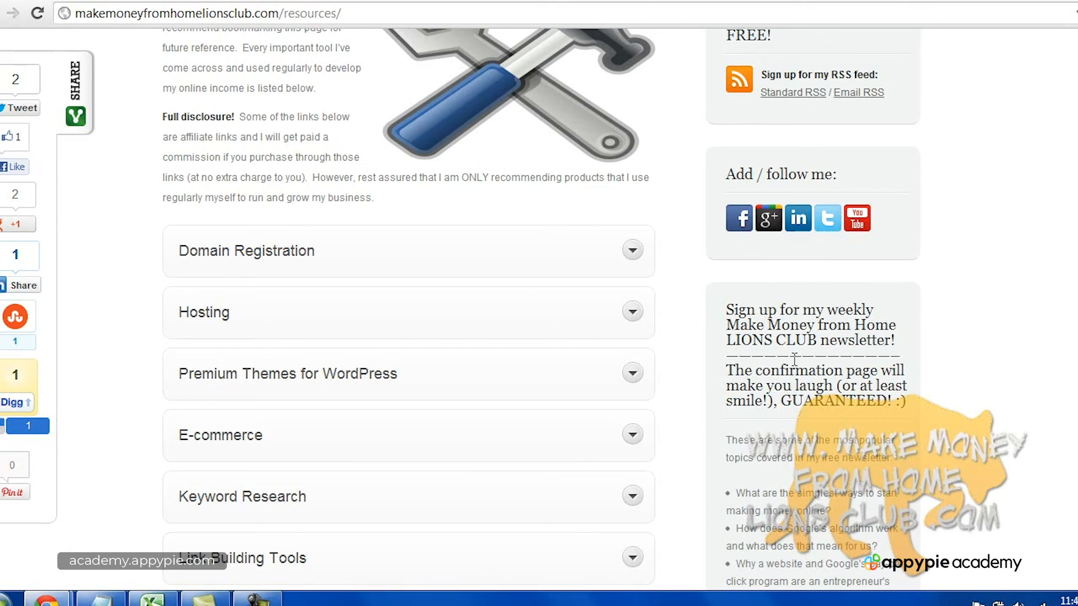
{"action": "scroll", "coordinate": [796, 365], "scroll_direction": "up", "scroll_amount": 3}
{"action": "scroll", "coordinate": [805, 385], "scroll_direction": "down", "scroll_amount": 3}
{"action": "scroll", "coordinate": [844, 438], "scroll_direction": "down", "scroll_amount": 2}
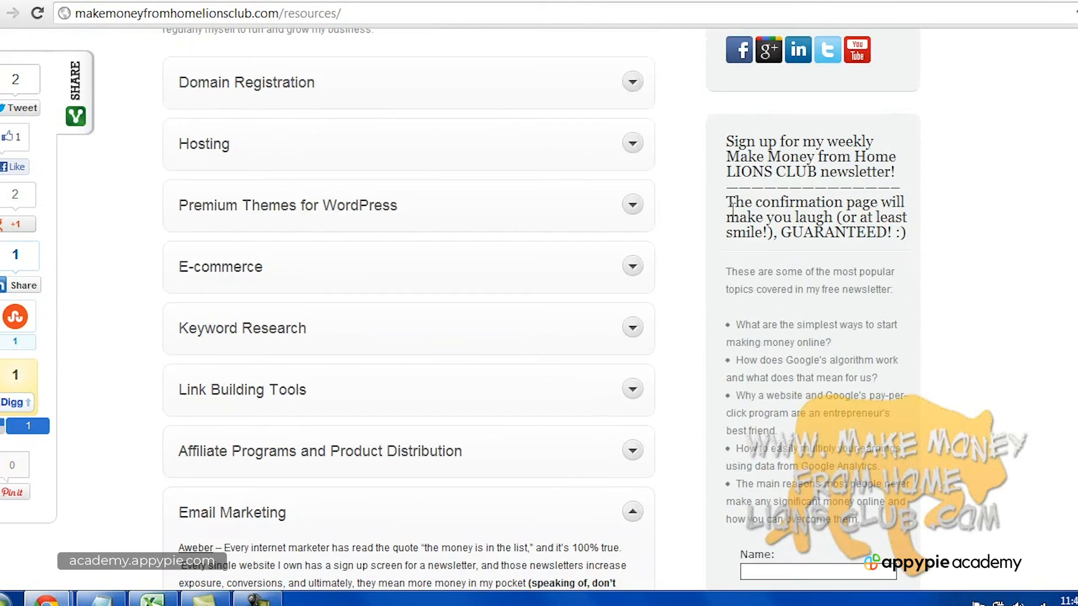
{"action": "left_click_drag", "start_coordinate": [727, 203], "coordinate": [911, 243]}
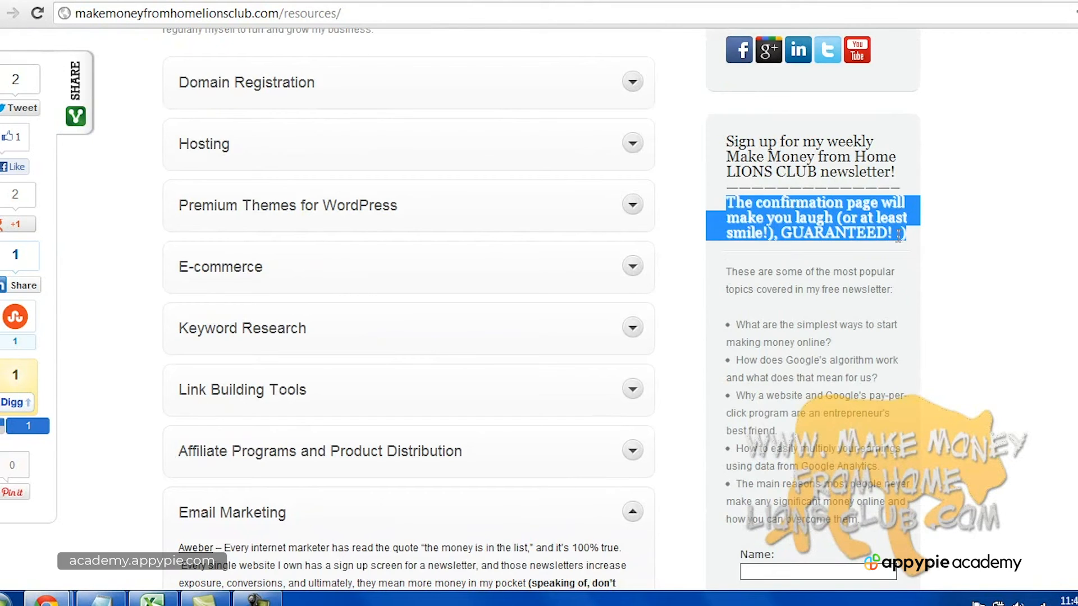
{"action": "left_click", "coordinate": [819, 236]}
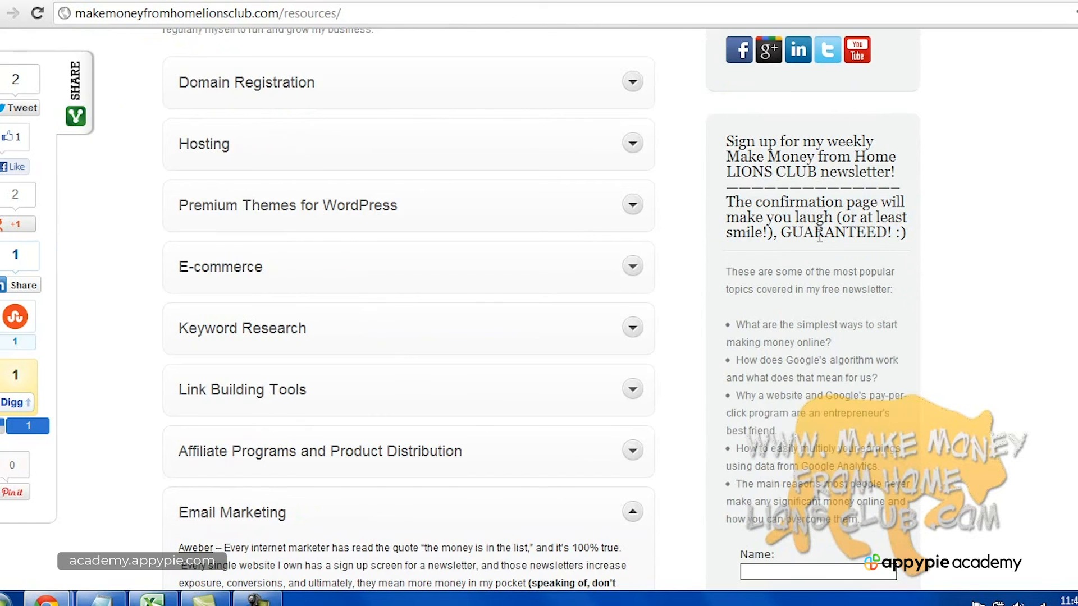
{"action": "scroll", "coordinate": [819, 237], "scroll_direction": "up", "scroll_amount": 5}
{"action": "scroll", "coordinate": [837, 378], "scroll_direction": "down", "scroll_amount": 4}
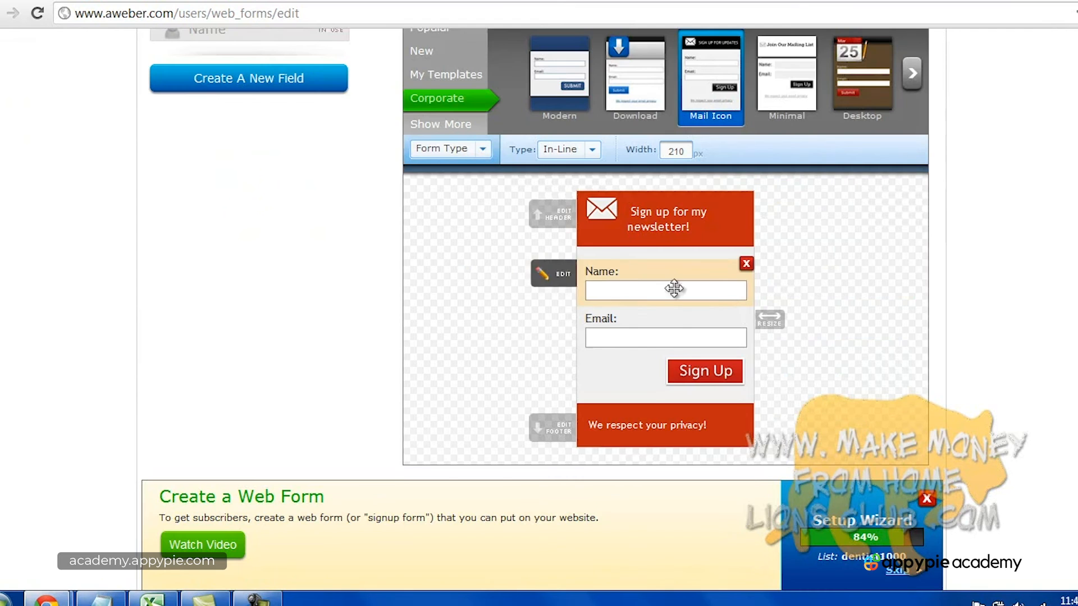
Preview the Modern template's colours, then close the preview without loading it.
{"action": "scroll", "coordinate": [727, 302], "scroll_direction": "up", "scroll_amount": 5}
{"action": "scroll", "coordinate": [722, 316], "scroll_direction": "down", "scroll_amount": 3}
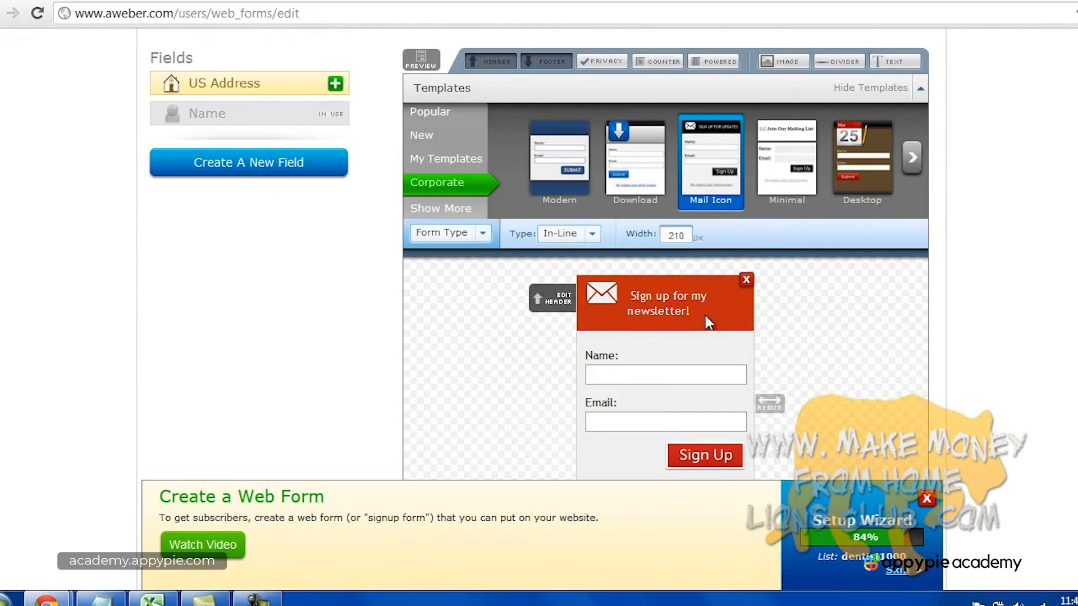
{"action": "left_click", "coordinate": [547, 180]}
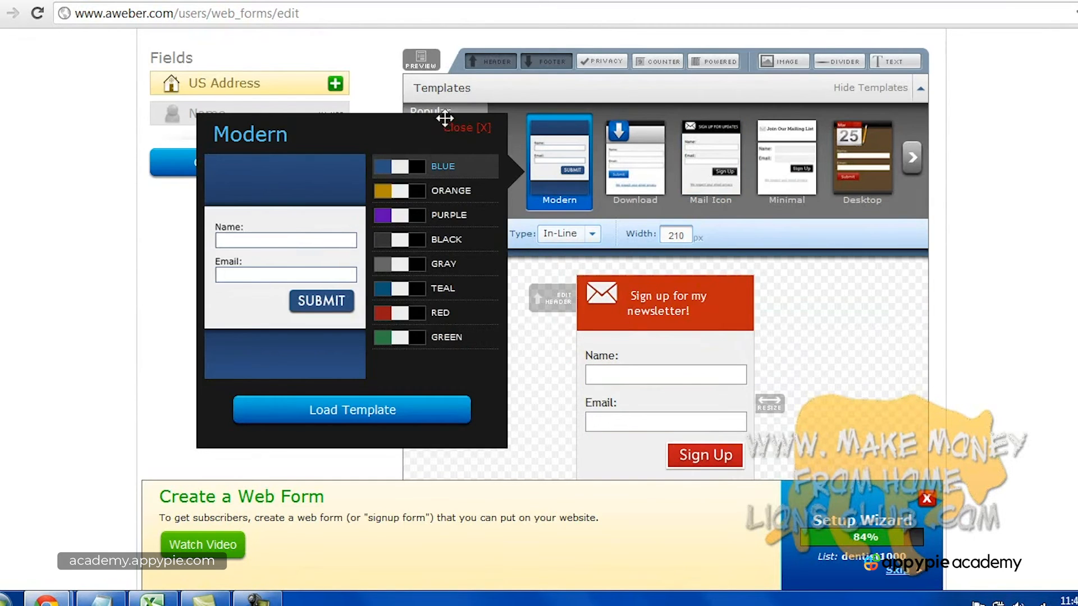
{"action": "left_click", "coordinate": [474, 129]}
Return to the form editor and expand the Form Type list: In-Line, Pop-Over, Lightbox, Pop-Up.
{"action": "left_click", "coordinate": [257, 599]}
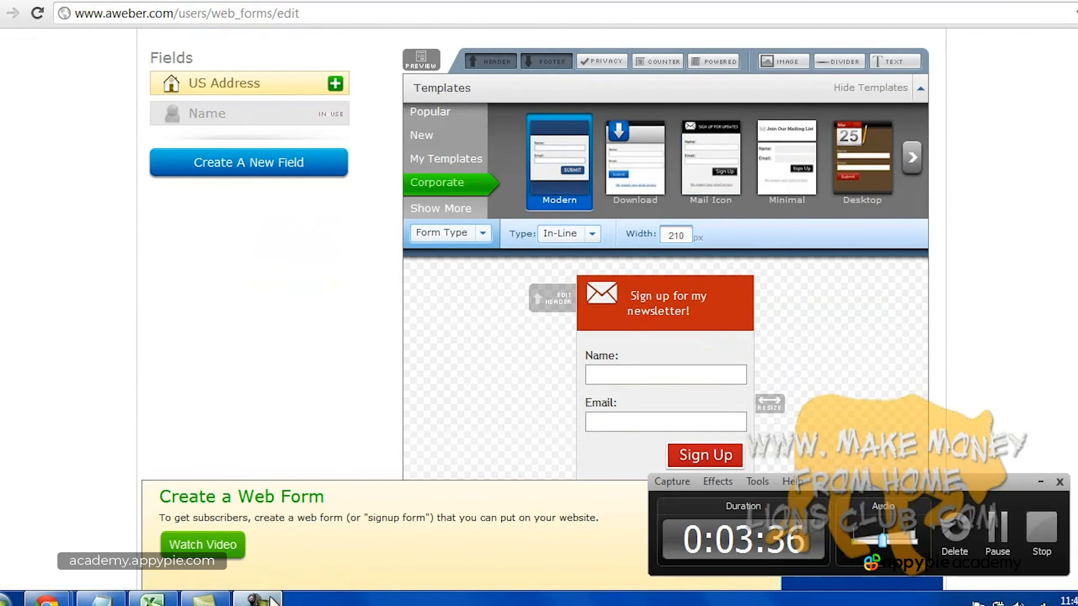
{"action": "left_click", "coordinate": [1043, 533]}
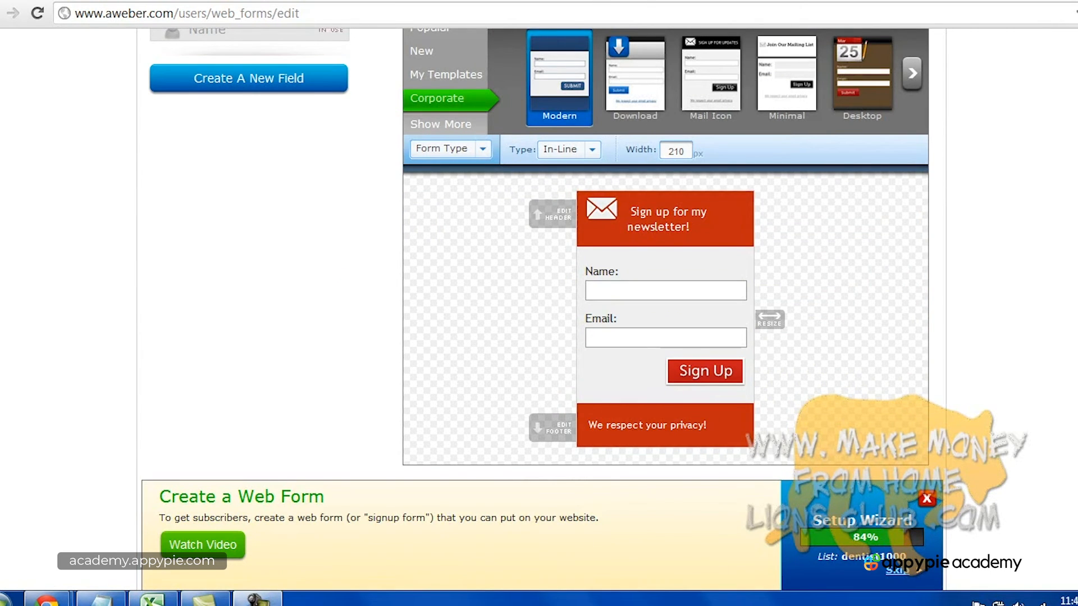
{"action": "scroll", "coordinate": [539, 253], "scroll_direction": "up", "scroll_amount": 2}
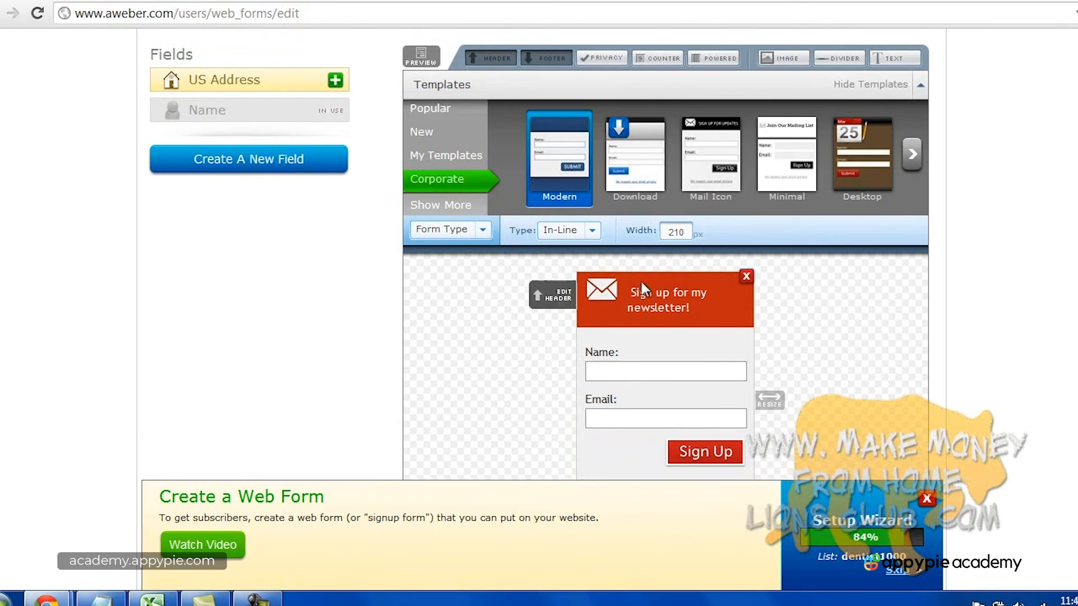
{"action": "left_click", "coordinate": [592, 231]}
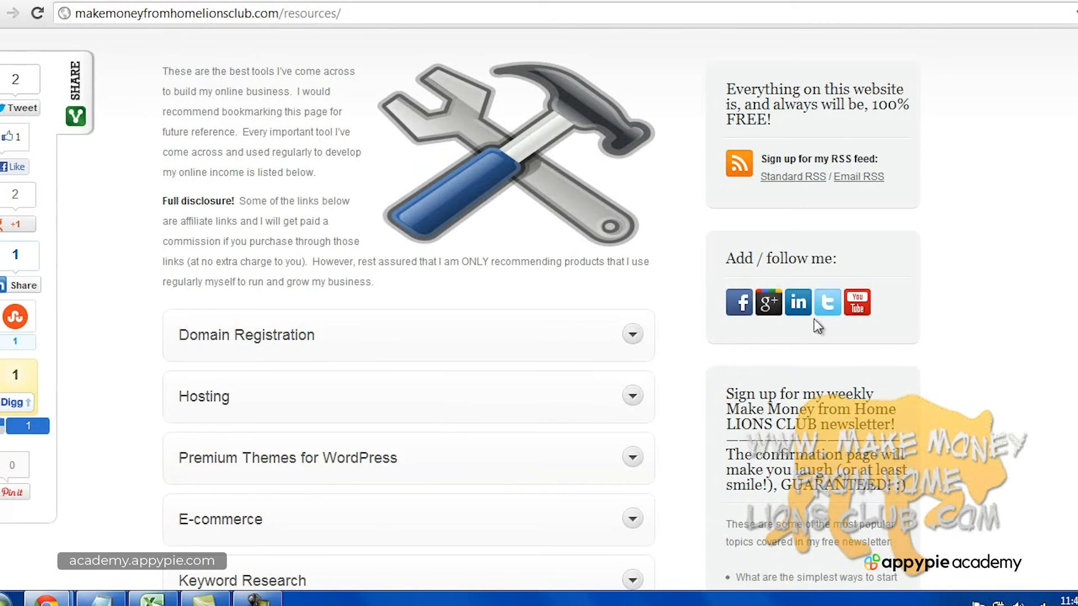
{"action": "scroll", "coordinate": [836, 347], "scroll_direction": "down", "scroll_amount": 5}
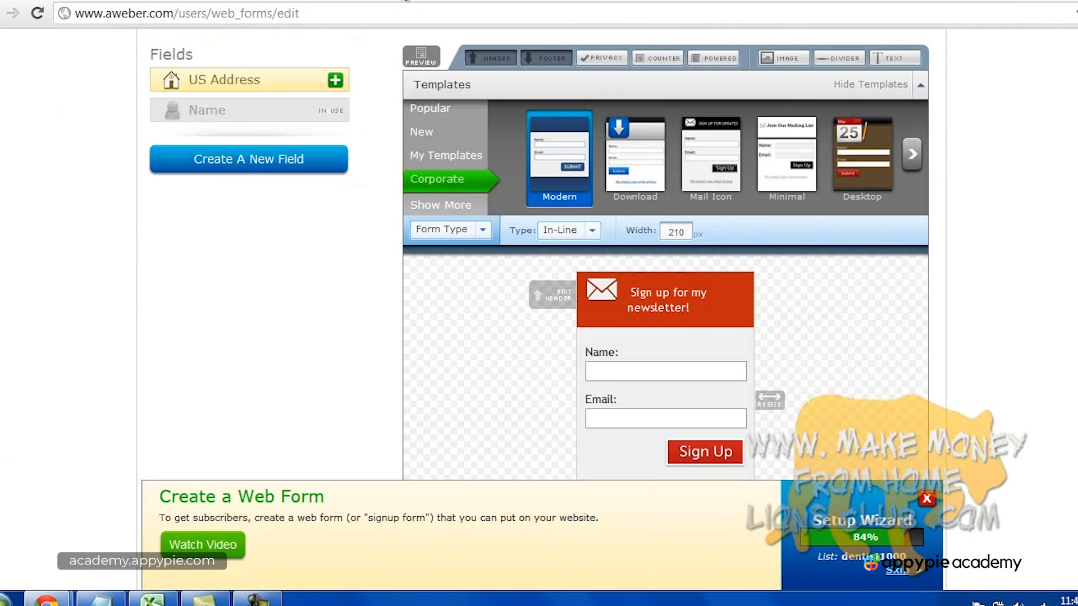
{"action": "left_click", "coordinate": [592, 231]}
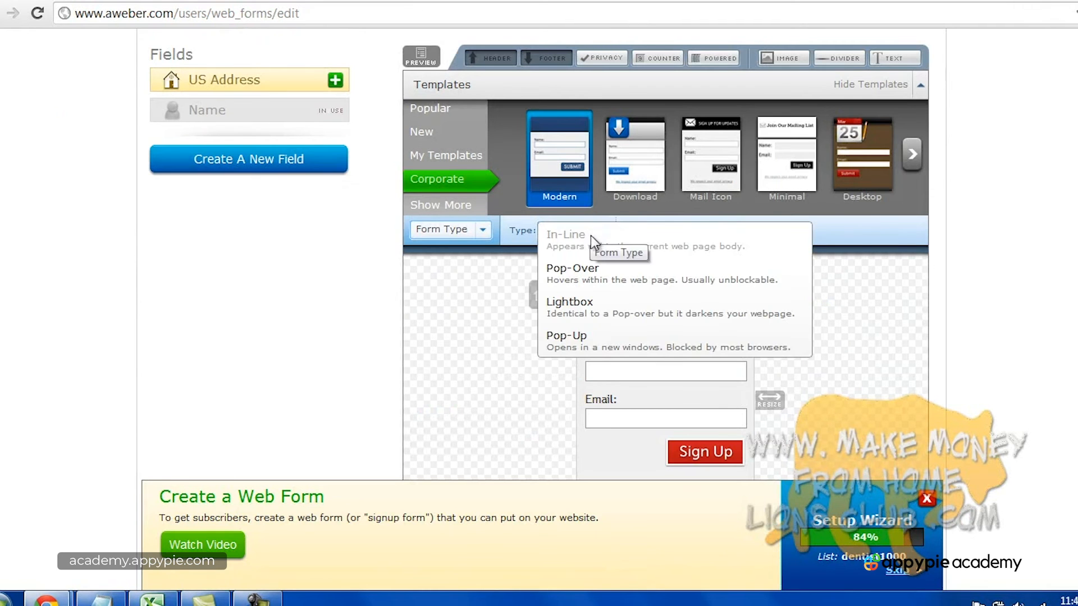
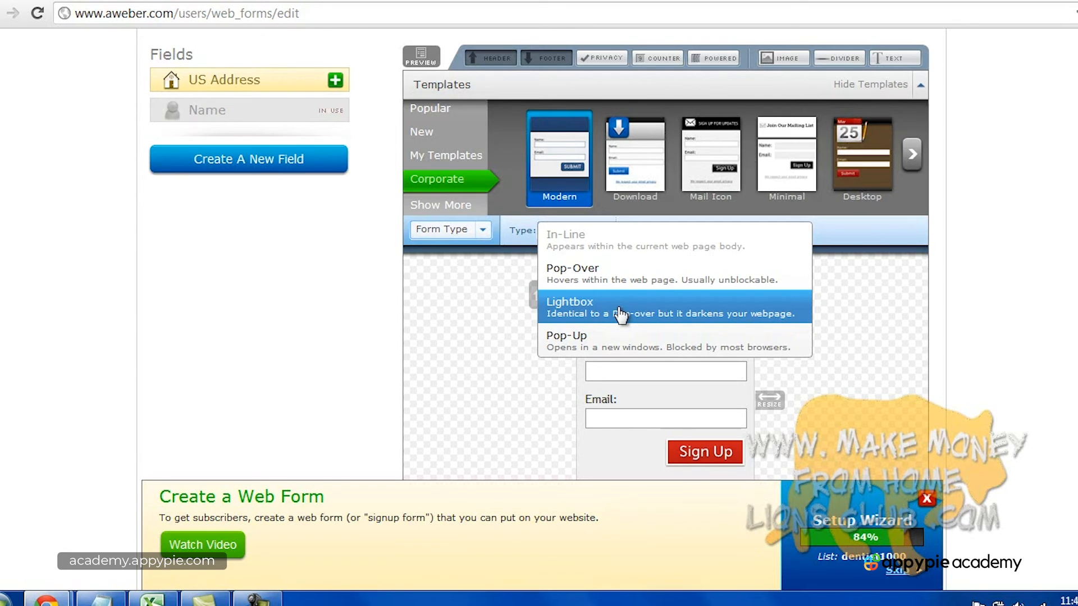
Keep the form type In-Line, save the design, and advance to the Step 2 settings.
{"action": "left_click", "coordinate": [662, 234]}
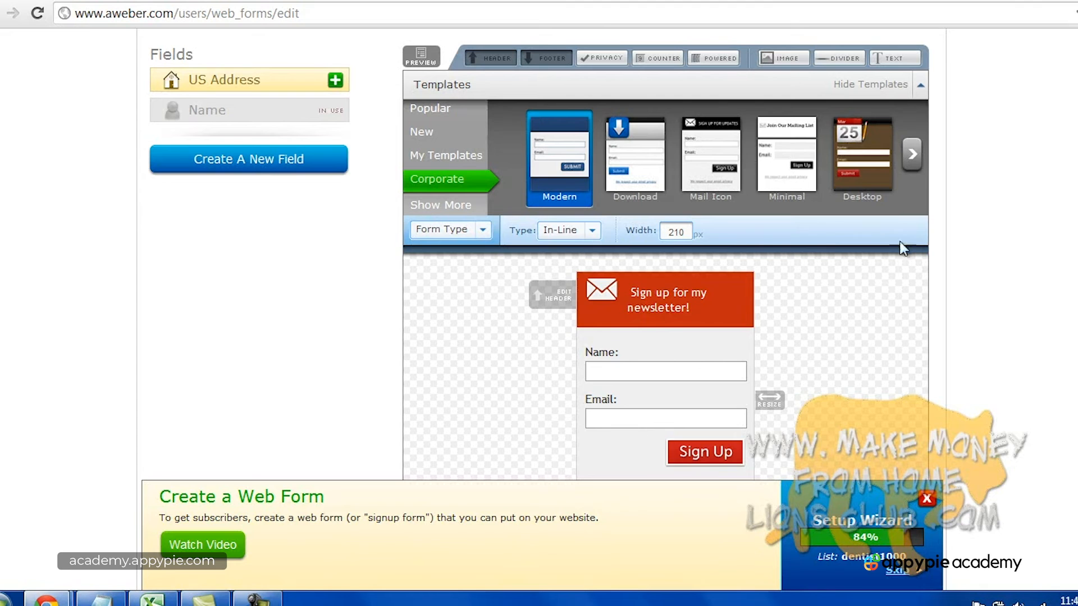
{"action": "scroll", "coordinate": [1030, 255], "scroll_direction": "down", "scroll_amount": 4}
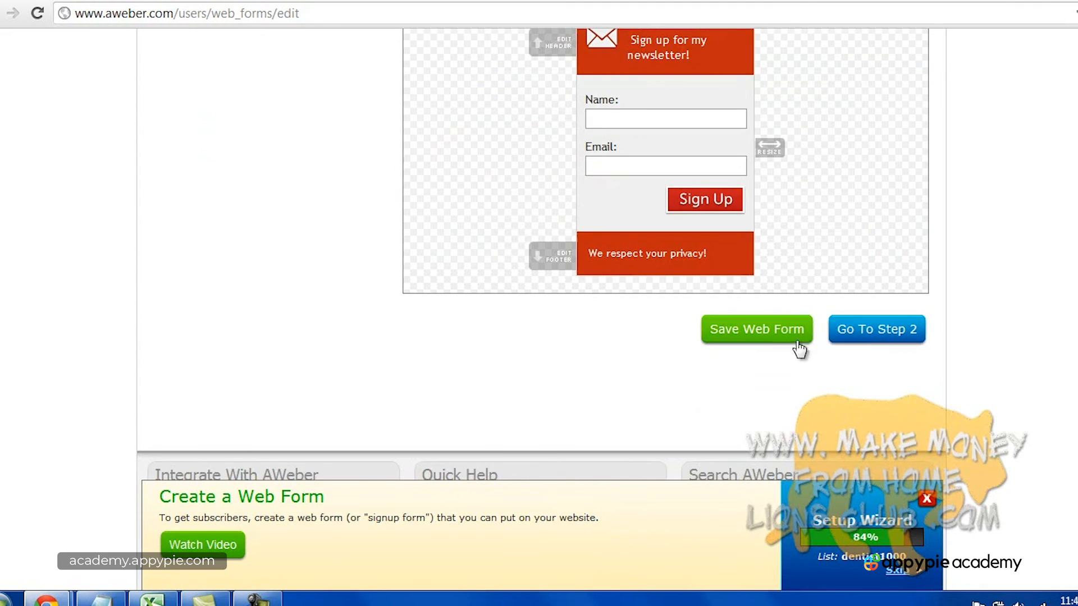
{"action": "left_click", "coordinate": [778, 332]}
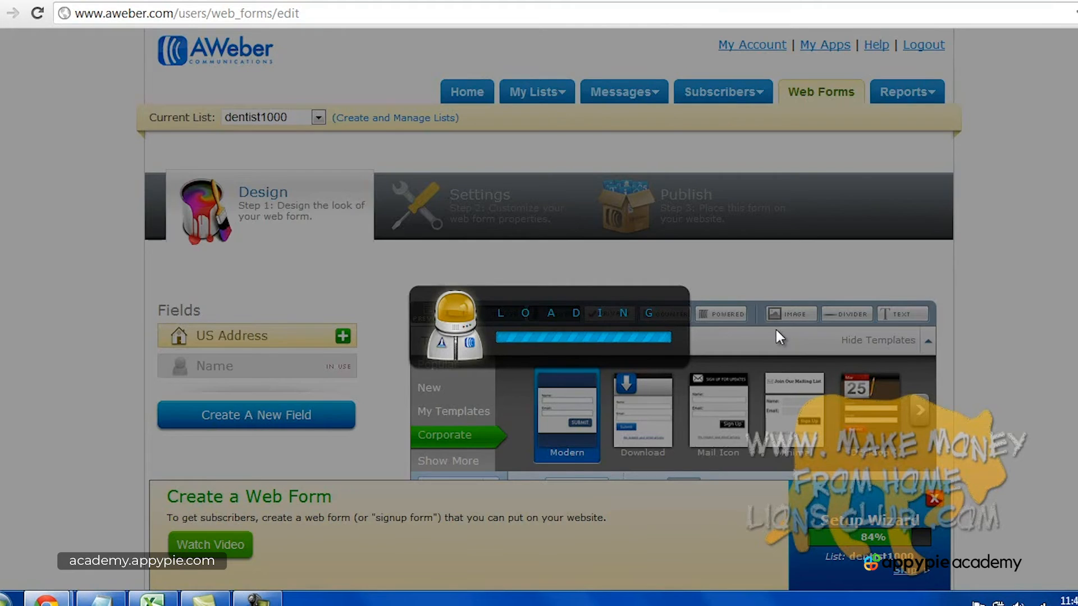
{"action": "scroll", "coordinate": [777, 336], "scroll_direction": "down", "scroll_amount": 4}
{"action": "left_click", "coordinate": [862, 351]}
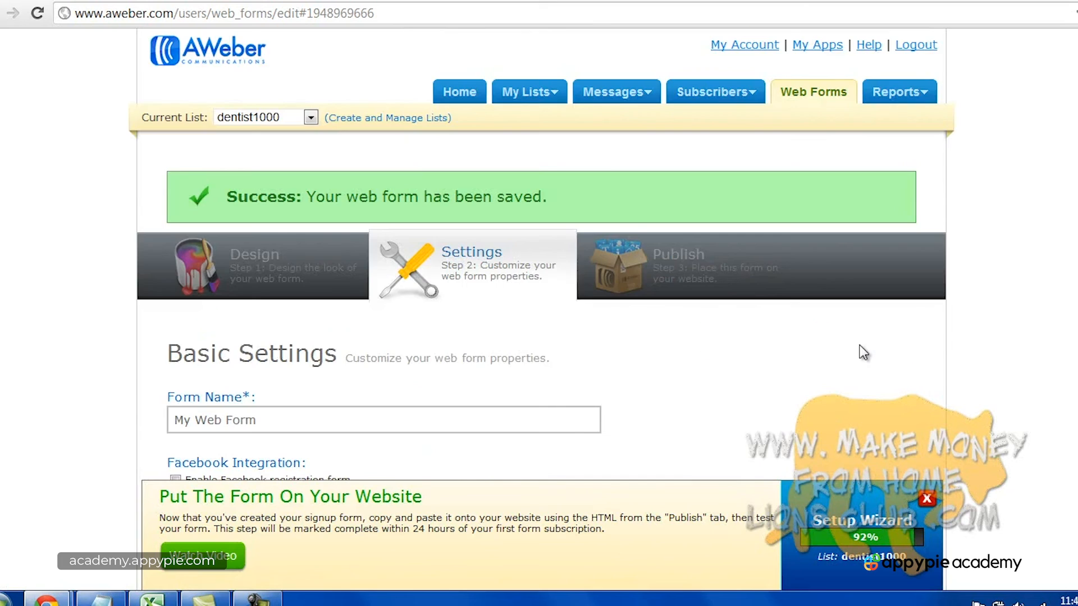
Leave Facebook registration off and rename the form to 'form 1 (inline)'.
{"action": "scroll", "coordinate": [862, 354], "scroll_direction": "down", "scroll_amount": 3}
{"action": "left_click", "coordinate": [232, 253]}
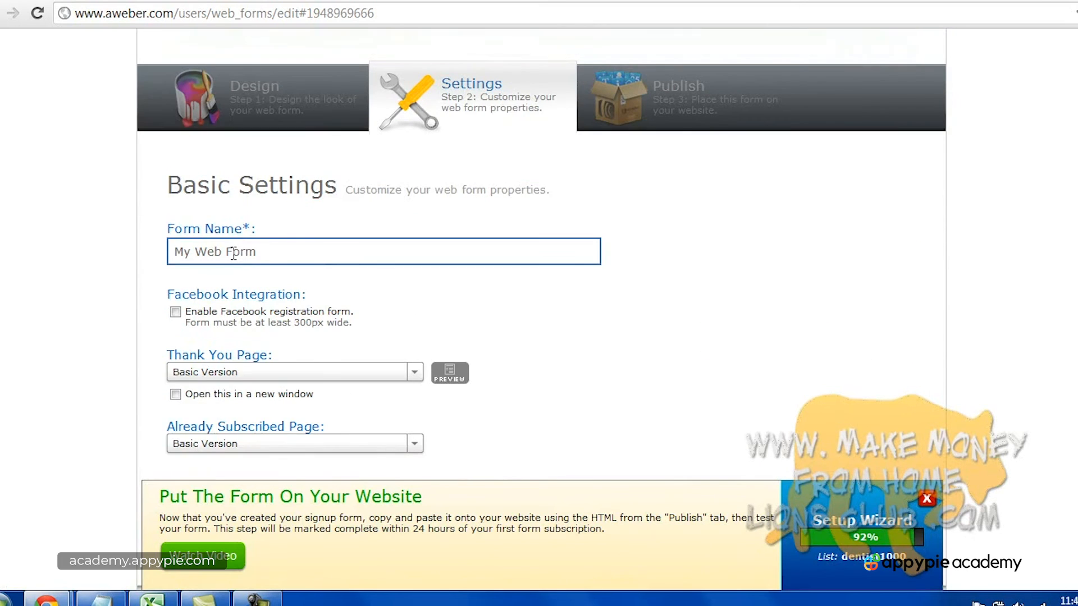
{"action": "scroll", "coordinate": [232, 253], "scroll_direction": "down", "scroll_amount": 1}
{"action": "left_click", "coordinate": [203, 254]}
{"action": "left_click", "coordinate": [212, 252]}
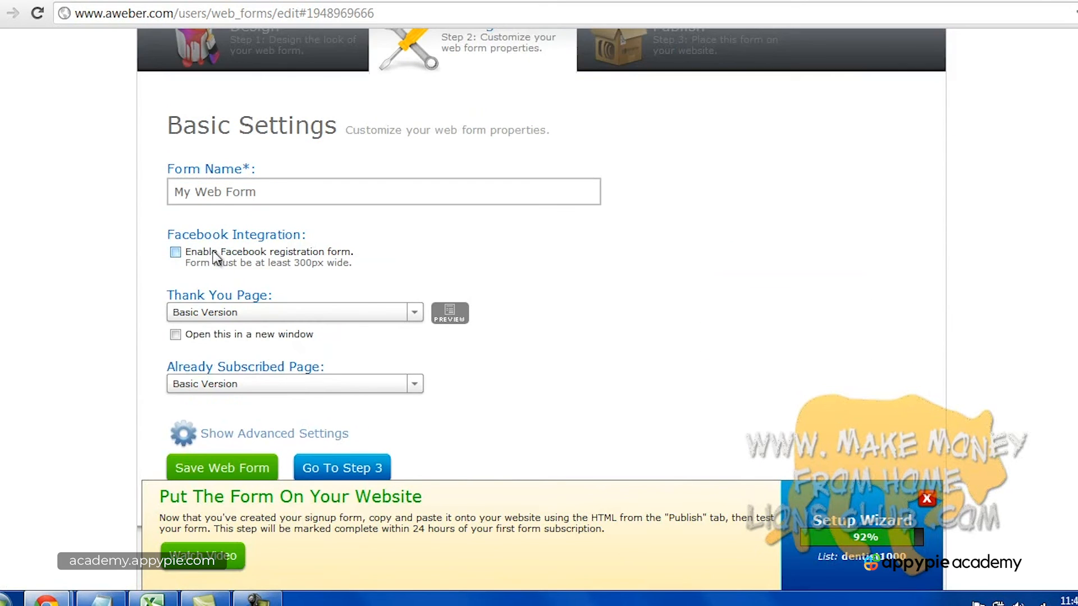
{"action": "triple_click", "coordinate": [247, 198]}
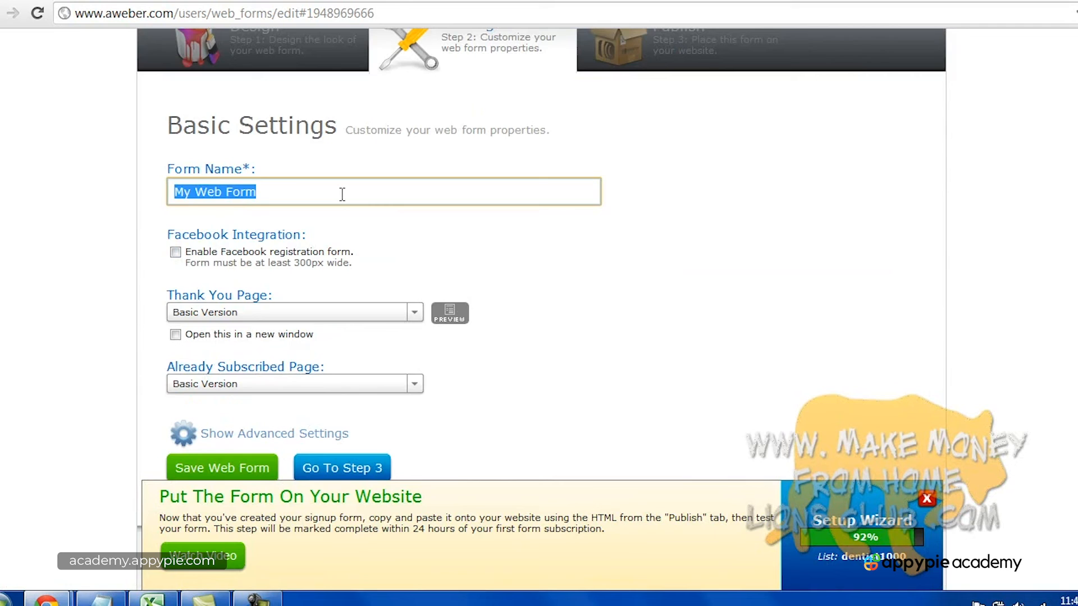
{"action": "type", "text": "form1"}
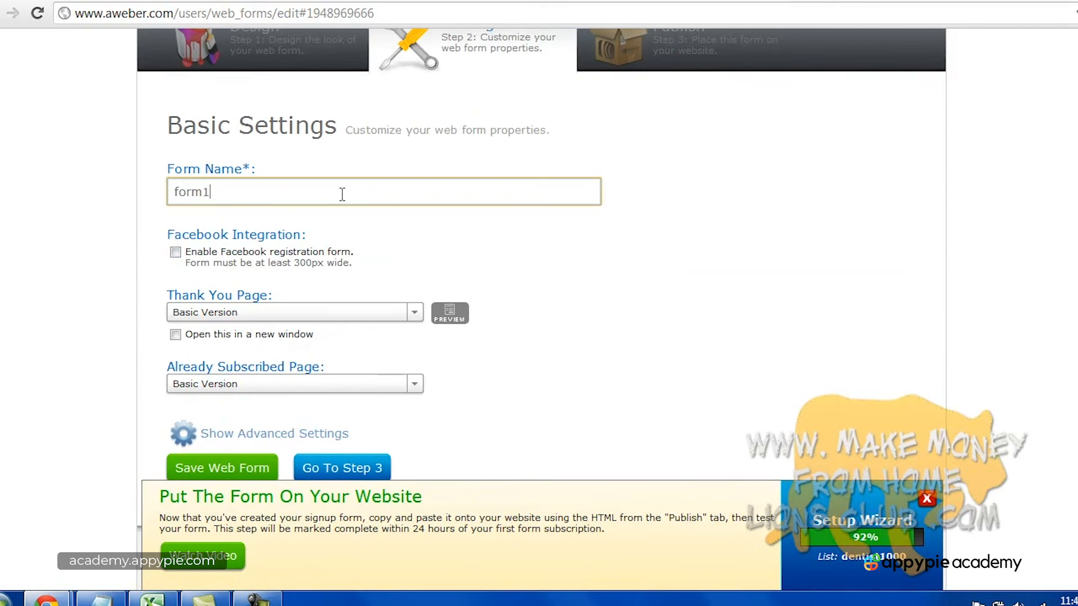
{"action": "key", "text": "BackSpace"}
{"action": "type", "text": "1"}
{"action": "key", "text": "BackSpace"}
{"action": "key", "text": "BackSpace"}
{"action": "type", "text": "(ind"}
{"action": "key", "text": "BackSpace"}
{"action": "type", "text": "line)"}
Keep Basic Version thank-you and already-subscribed pages, then continue to Step 3.
{"action": "scroll", "coordinate": [651, 288], "scroll_direction": "down", "scroll_amount": 3}
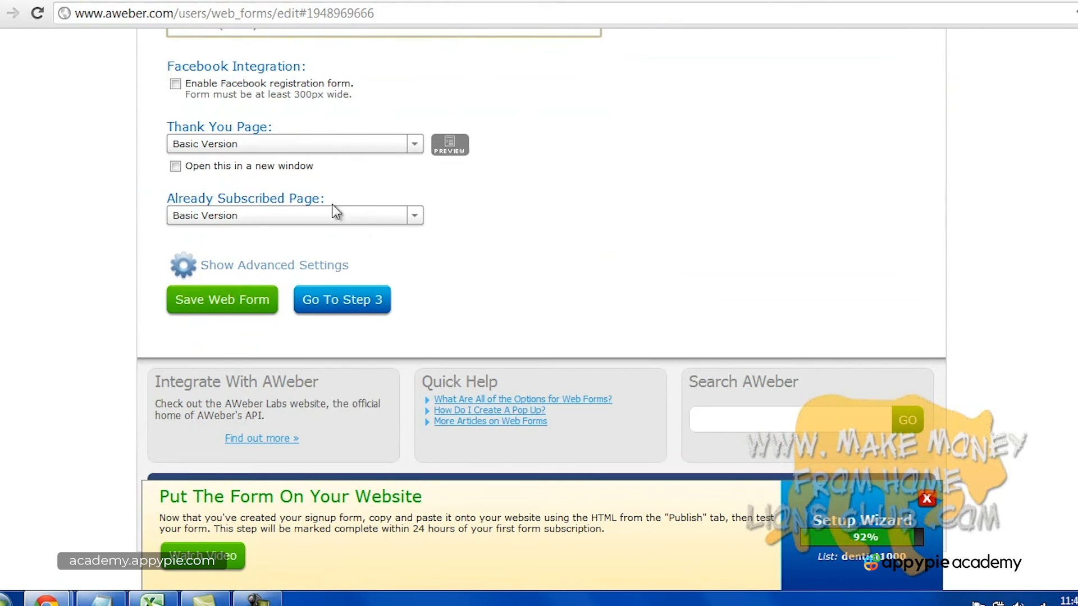
{"action": "left_click", "coordinate": [279, 147]}
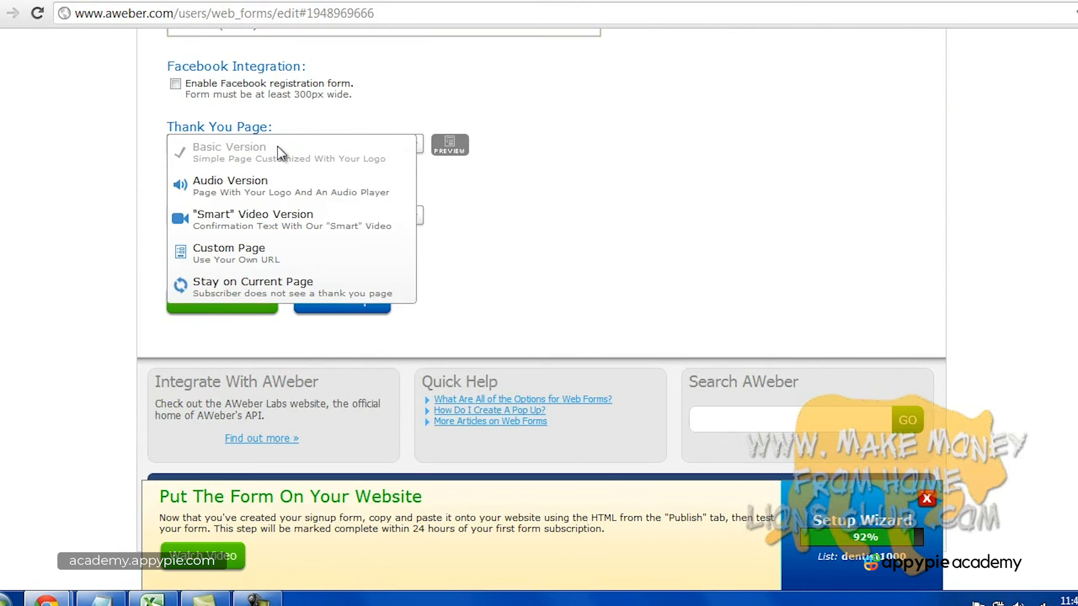
{"action": "left_click", "coordinate": [277, 146]}
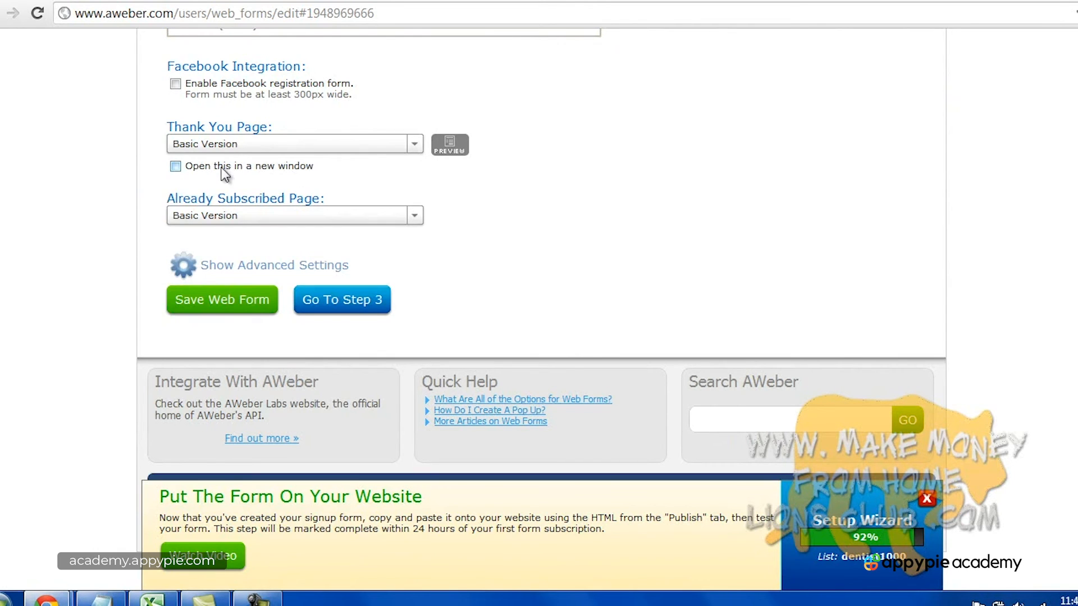
{"action": "left_click", "coordinate": [236, 223]}
{"action": "left_click", "coordinate": [238, 227]}
{"action": "scroll", "coordinate": [708, 323], "scroll_direction": "up", "scroll_amount": 3}
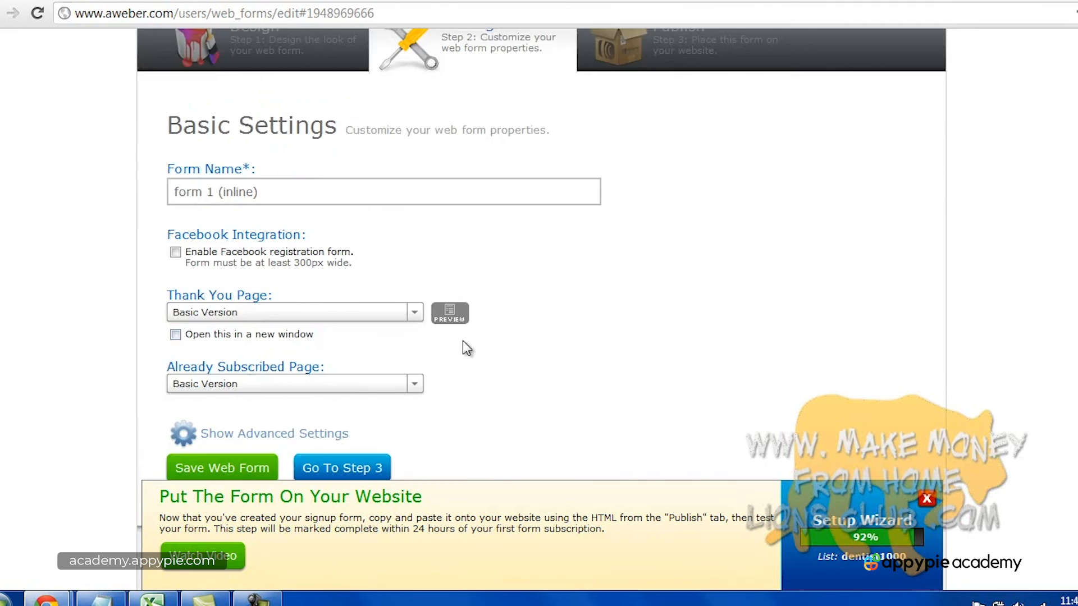
{"action": "scroll", "coordinate": [463, 348], "scroll_direction": "down", "scroll_amount": 1}
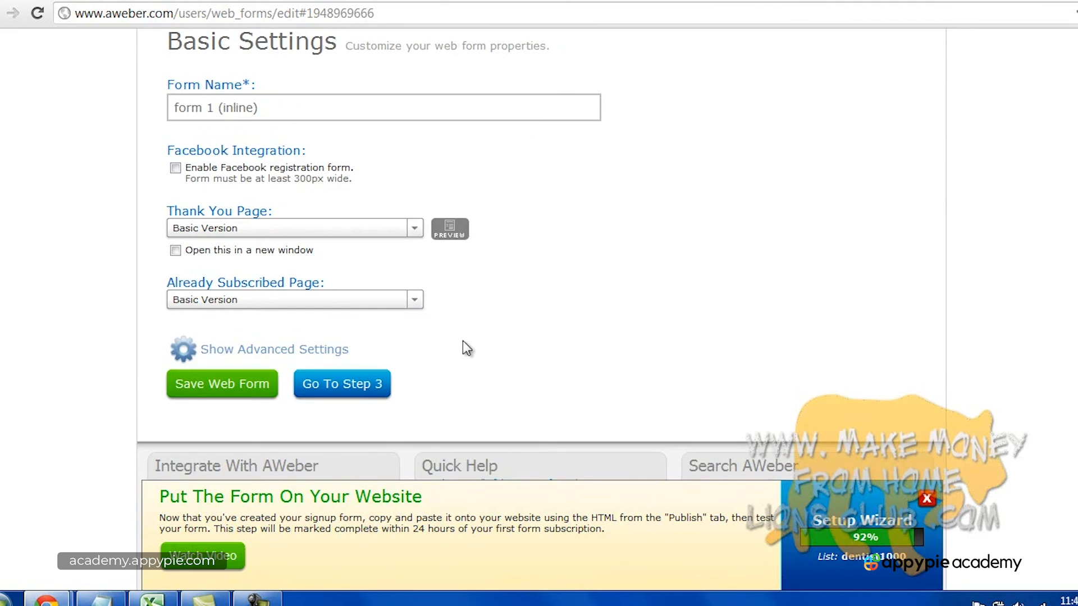
{"action": "left_click", "coordinate": [354, 398]}
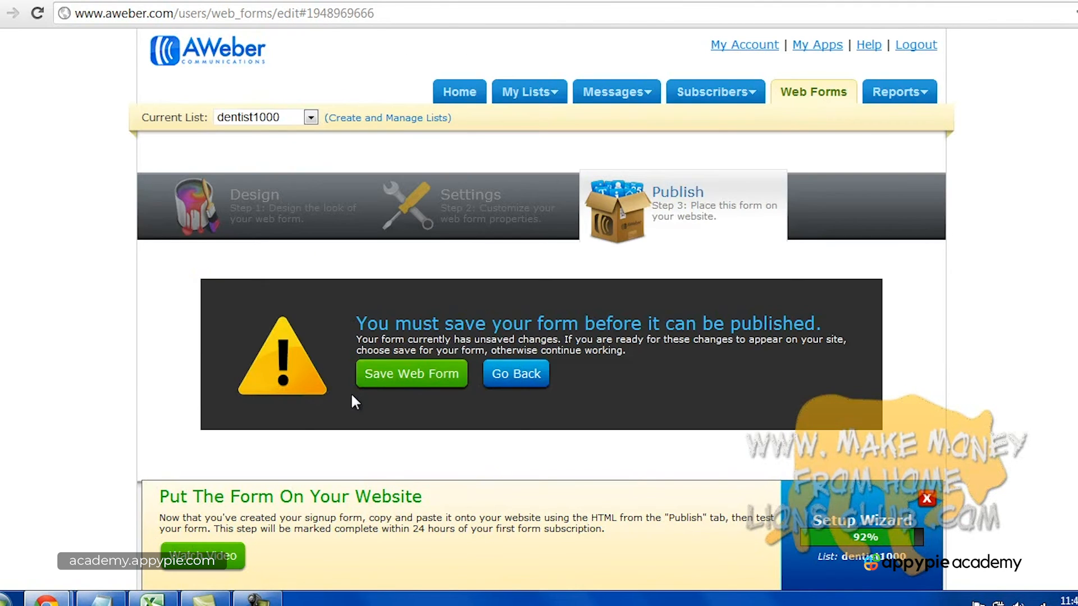
Save the renamed form and choose to install it yourself.
{"action": "left_click", "coordinate": [398, 381]}
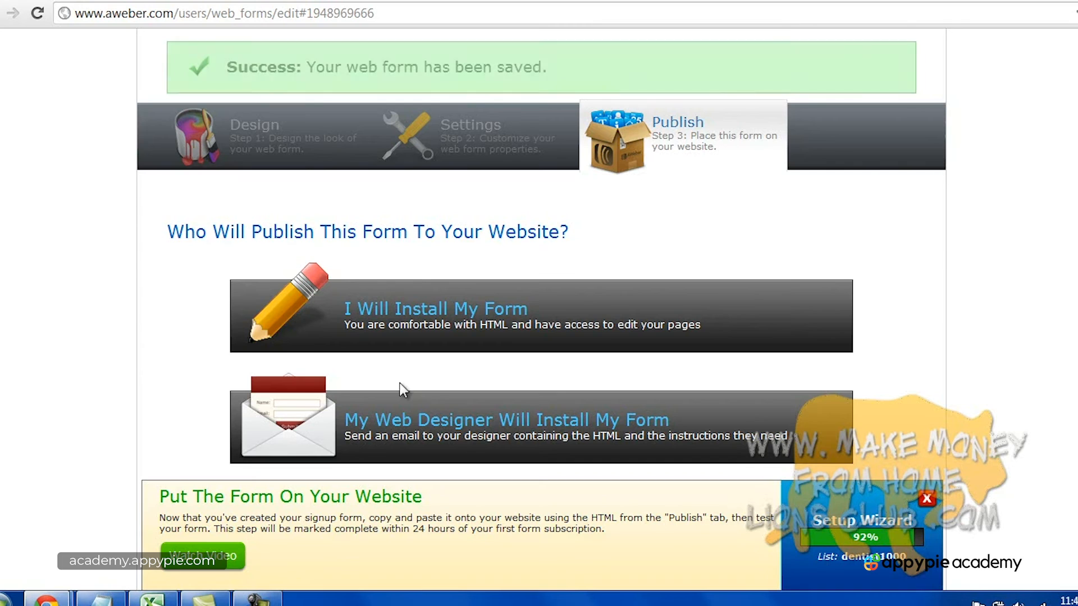
{"action": "scroll", "coordinate": [630, 308], "scroll_direction": "up", "scroll_amount": 2}
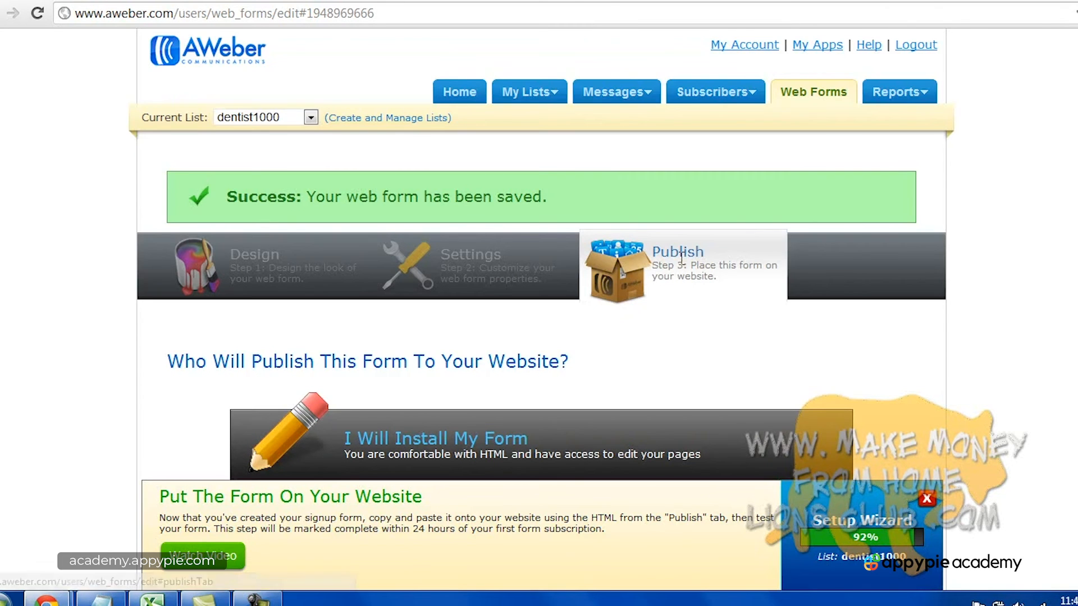
{"action": "scroll", "coordinate": [685, 379], "scroll_direction": "down", "scroll_amount": 4}
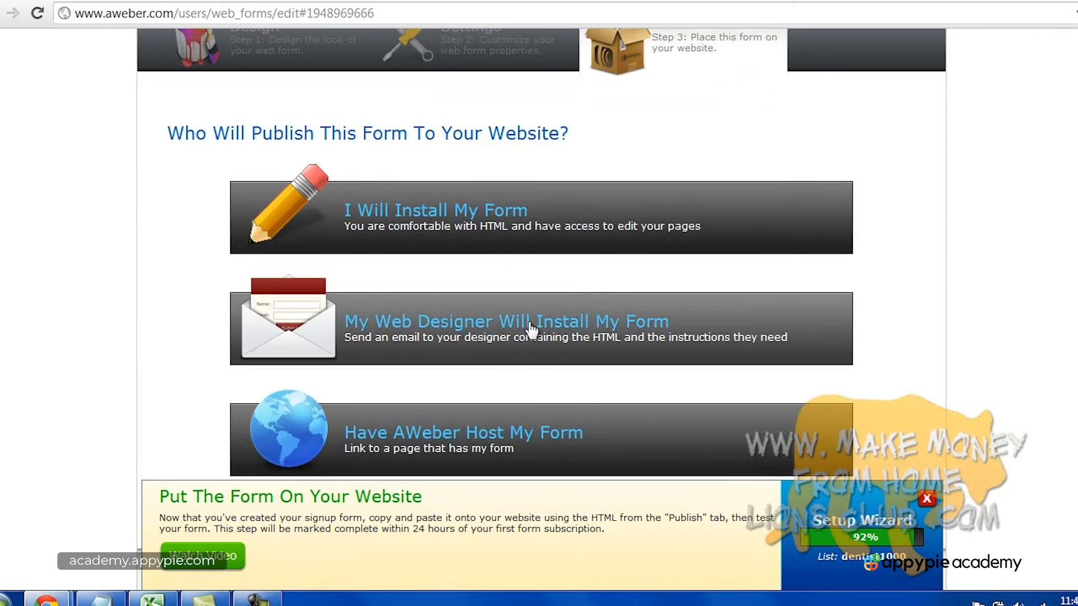
{"action": "scroll", "coordinate": [477, 342], "scroll_direction": "down", "scroll_amount": 2}
{"action": "scroll", "coordinate": [571, 366], "scroll_direction": "up", "scroll_amount": 5}
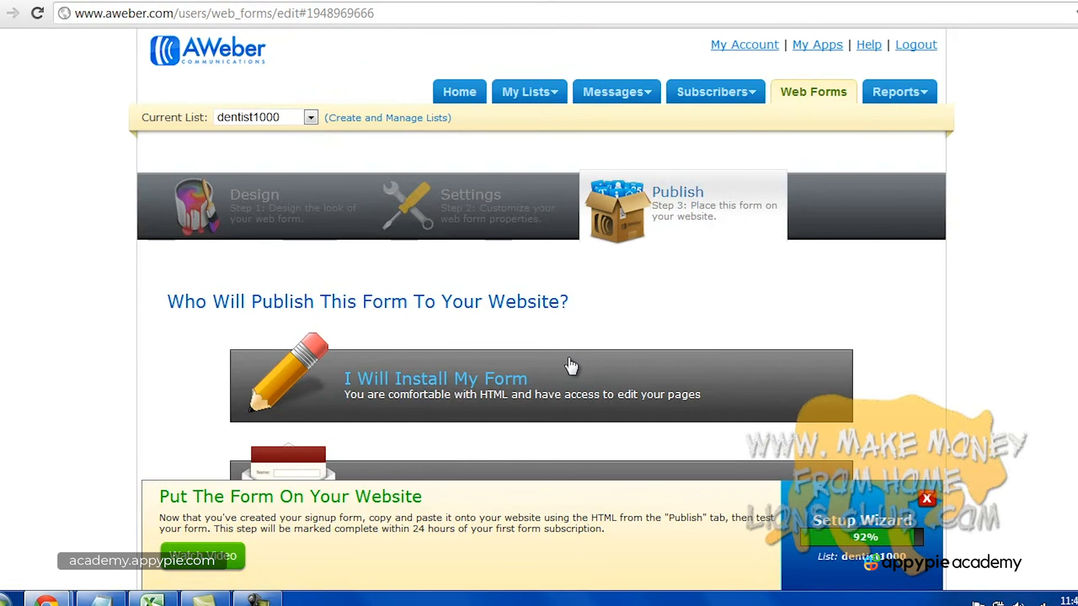
{"action": "left_click", "coordinate": [495, 387]}
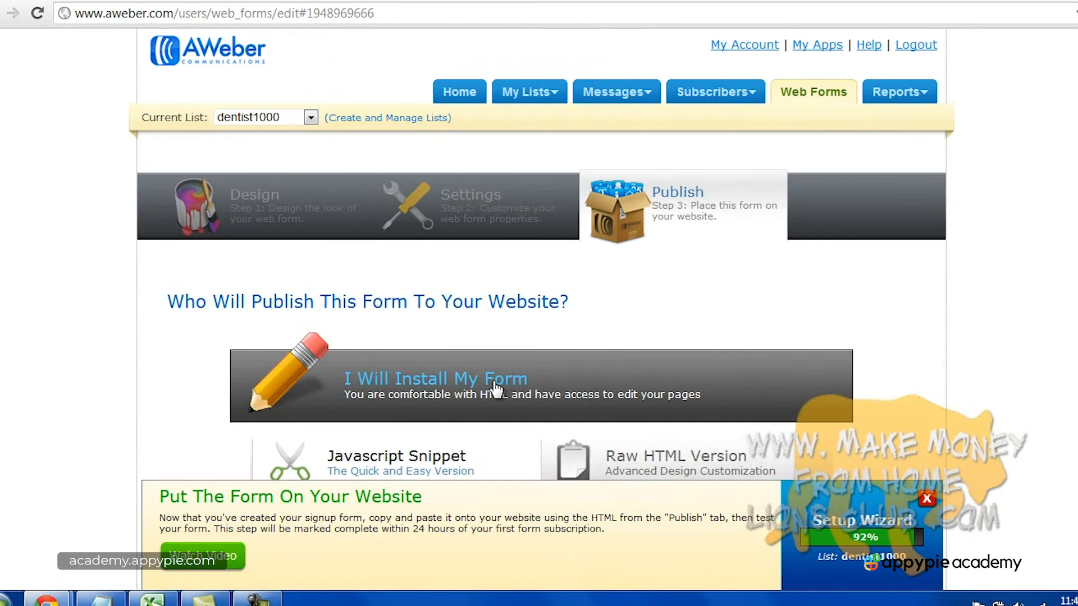
Select the form's JavaScript snippet, then return to the Design step.
{"action": "scroll", "coordinate": [561, 365], "scroll_direction": "down", "scroll_amount": 3}
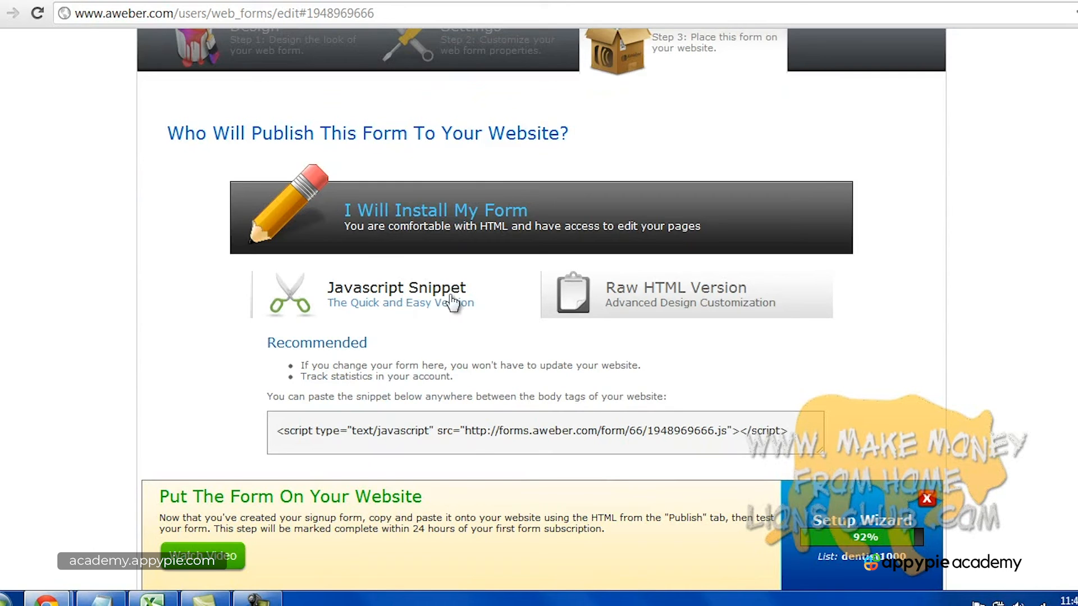
{"action": "left_click", "coordinate": [613, 306]}
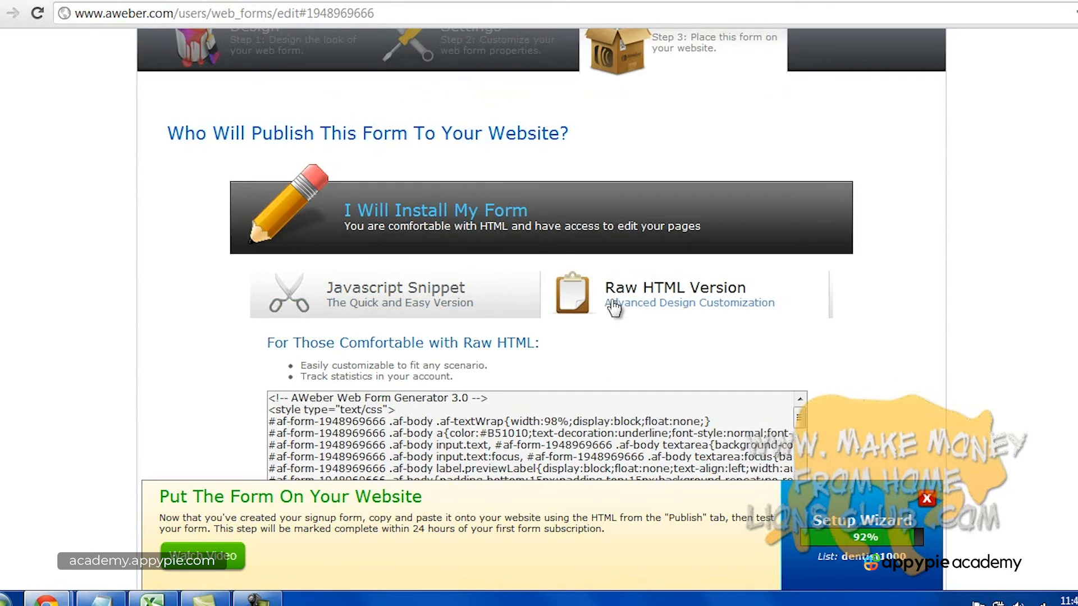
{"action": "left_click", "coordinate": [428, 305]}
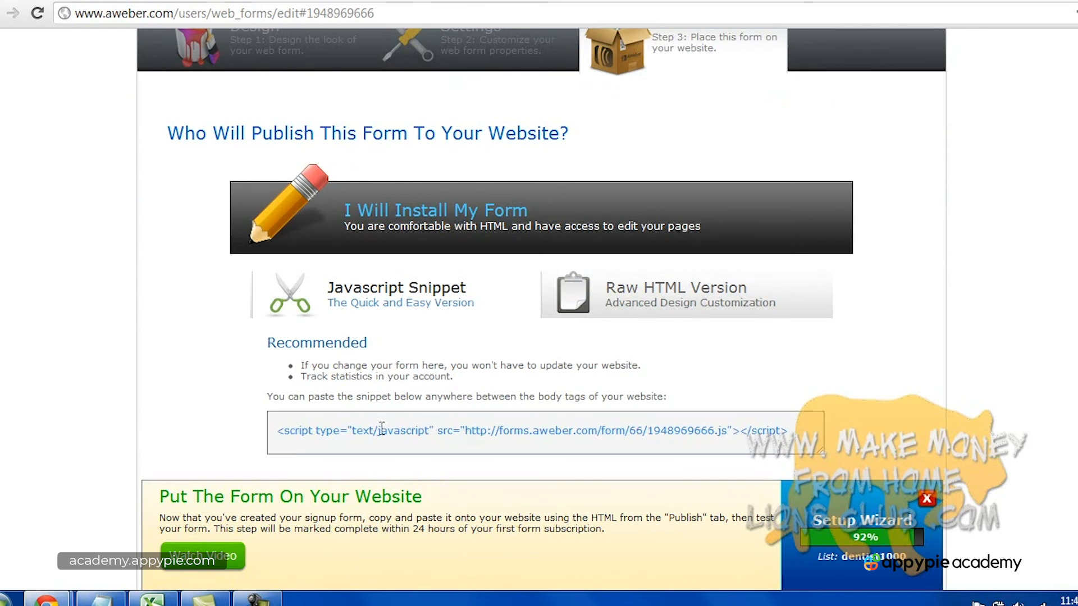
{"action": "left_click", "coordinate": [400, 434]}
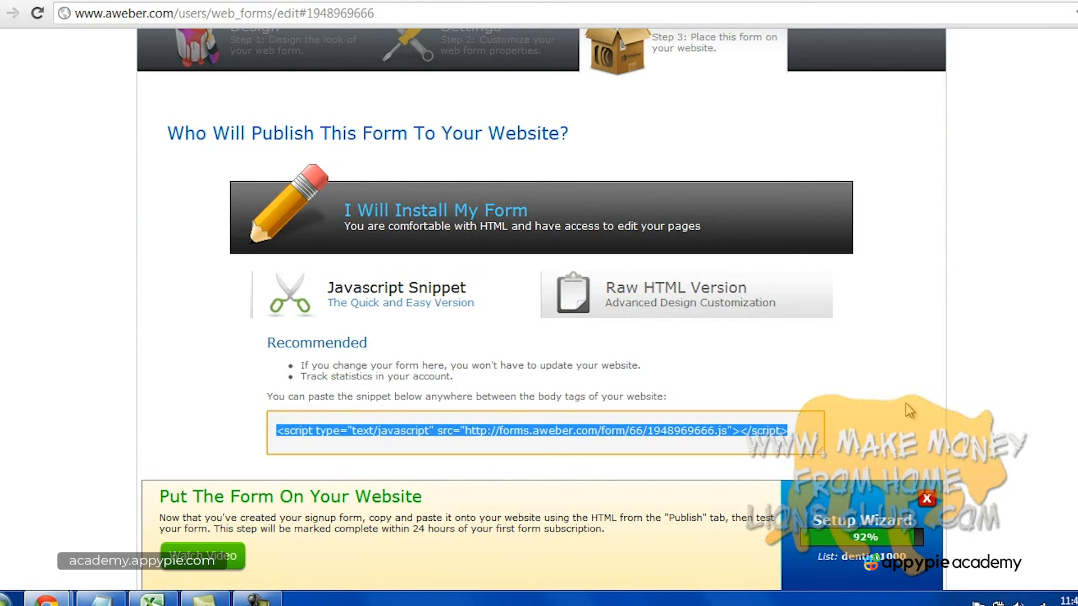
{"action": "scroll", "coordinate": [904, 403], "scroll_direction": "up", "scroll_amount": 2}
{"action": "left_click", "coordinate": [279, 158]}
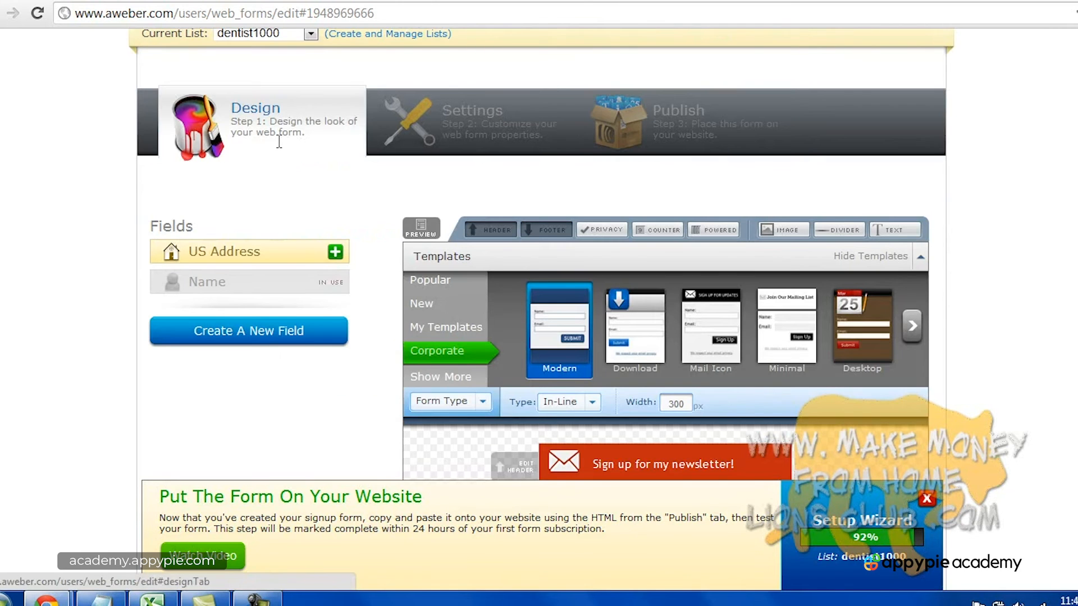
Reword the form header to 'Sign up for my mailing list!' and save the header.
{"action": "scroll", "coordinate": [627, 364], "scroll_direction": "down", "scroll_amount": 2}
{"action": "scroll", "coordinate": [673, 365], "scroll_direction": "down", "scroll_amount": 4}
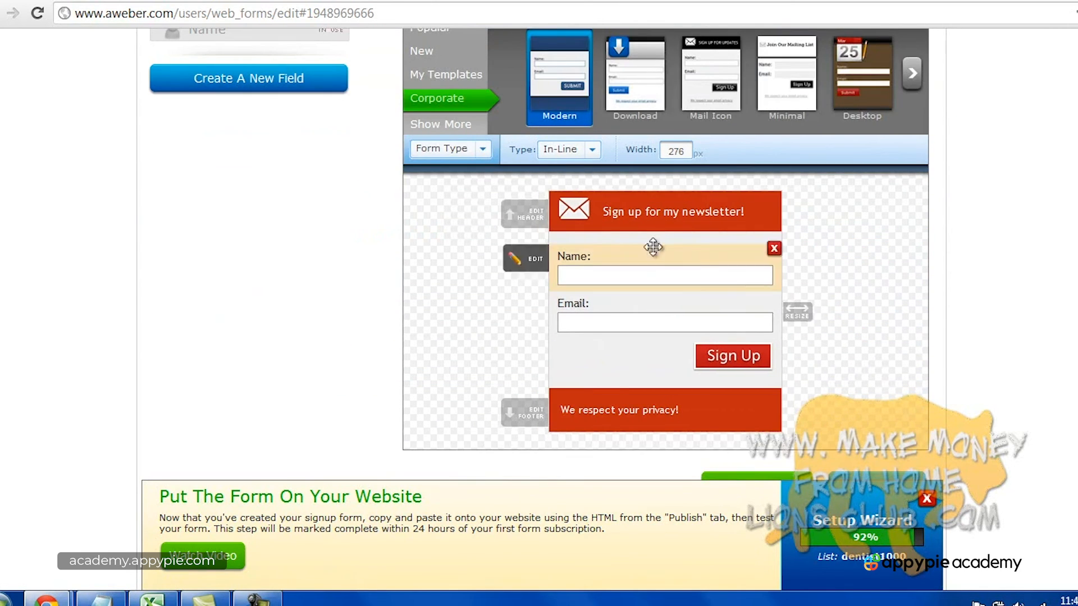
{"action": "left_click", "coordinate": [662, 210]}
{"action": "triple_click", "coordinate": [414, 208]}
{"action": "double_click", "coordinate": [335, 208]}
{"action": "type", "text": "mailing list!"}
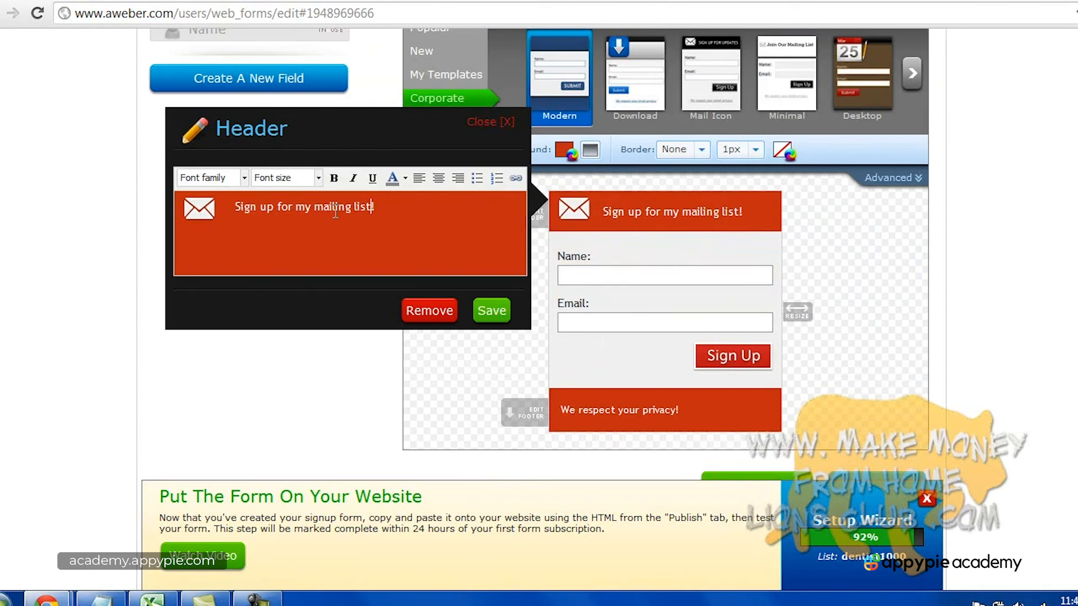
{"action": "left_click", "coordinate": [503, 309]}
{"action": "scroll", "coordinate": [844, 353], "scroll_direction": "up", "scroll_amount": 5}
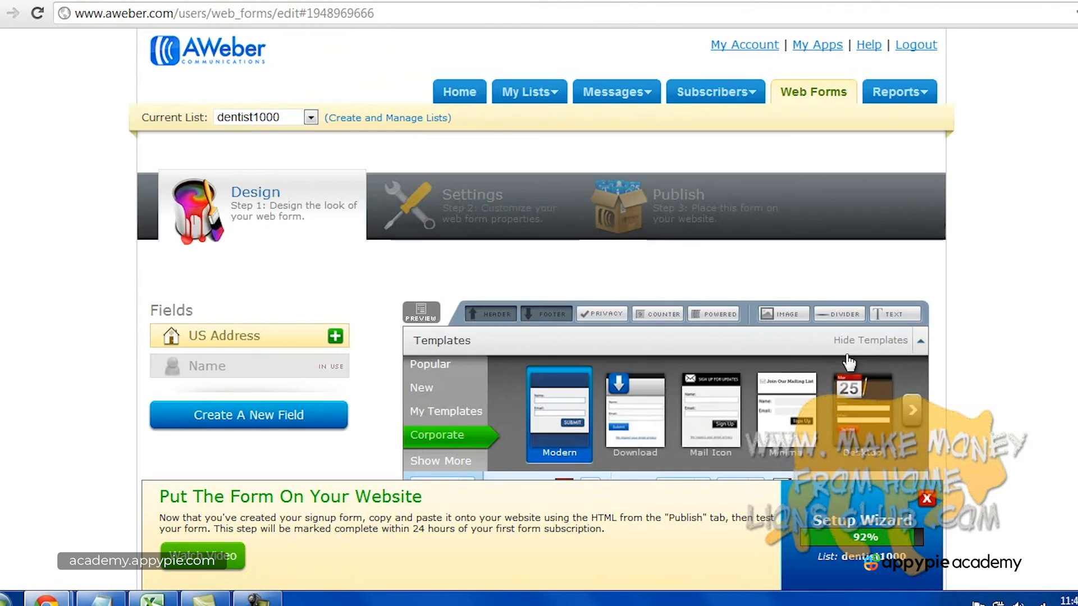
Save the web form on the Publish step and select its JavaScript snippet.
{"action": "left_click", "coordinate": [679, 211]}
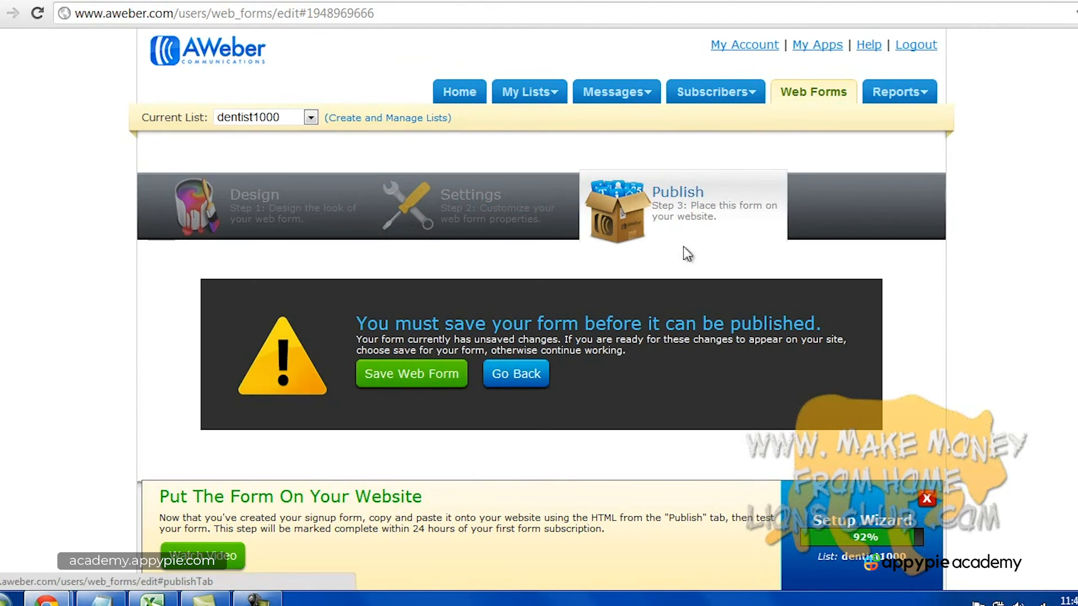
{"action": "scroll", "coordinate": [651, 306], "scroll_direction": "down", "scroll_amount": 2}
{"action": "left_click", "coordinate": [437, 288]}
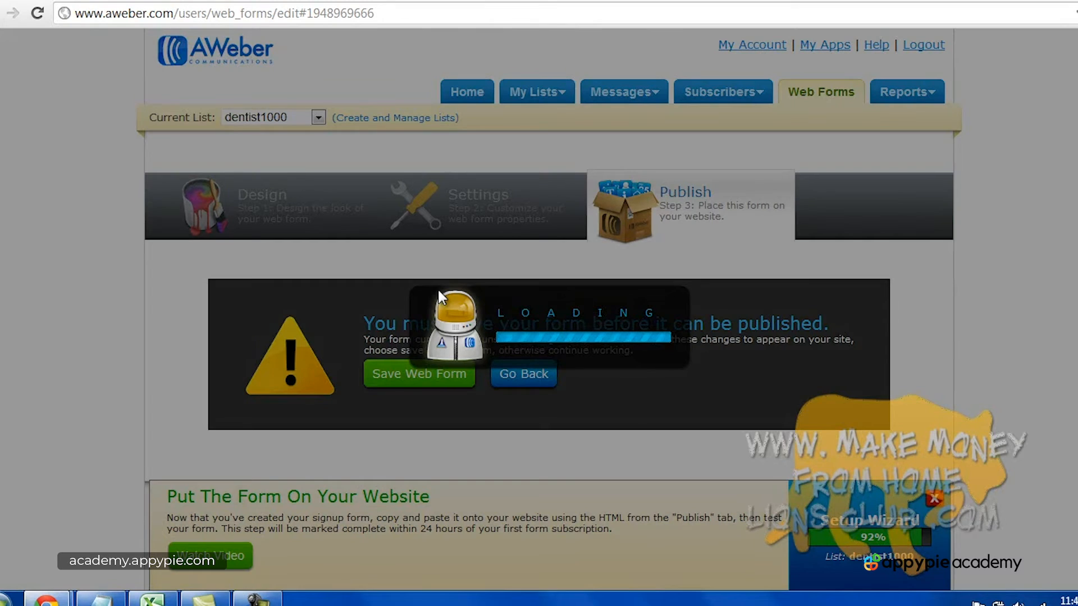
{"action": "scroll", "coordinate": [644, 315], "scroll_direction": "down", "scroll_amount": 3}
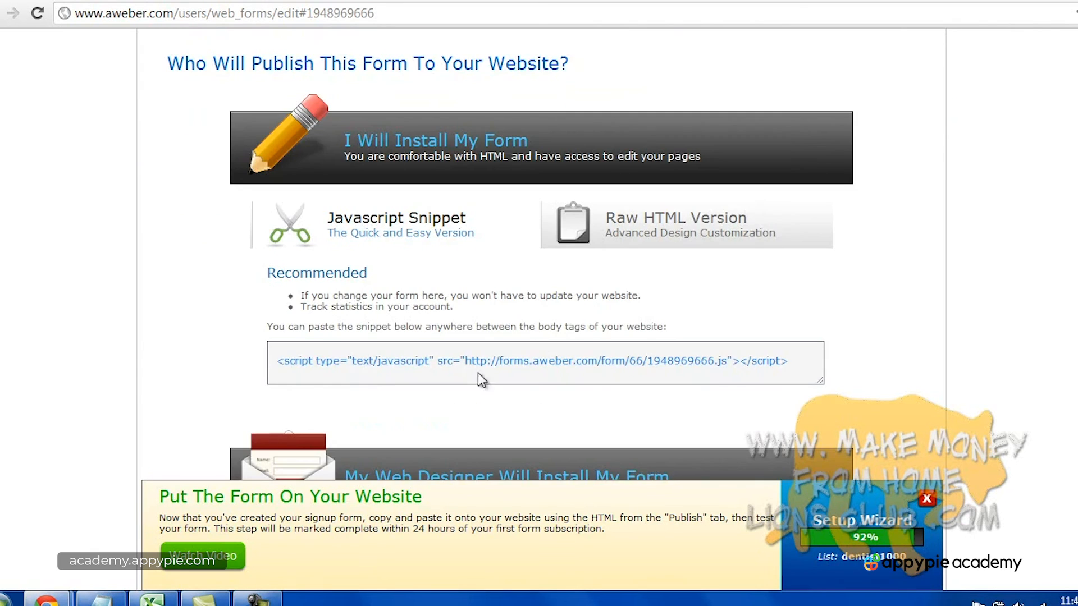
{"action": "left_click", "coordinate": [286, 361]}
{"action": "scroll", "coordinate": [599, 372], "scroll_direction": "down", "scroll_amount": 1}
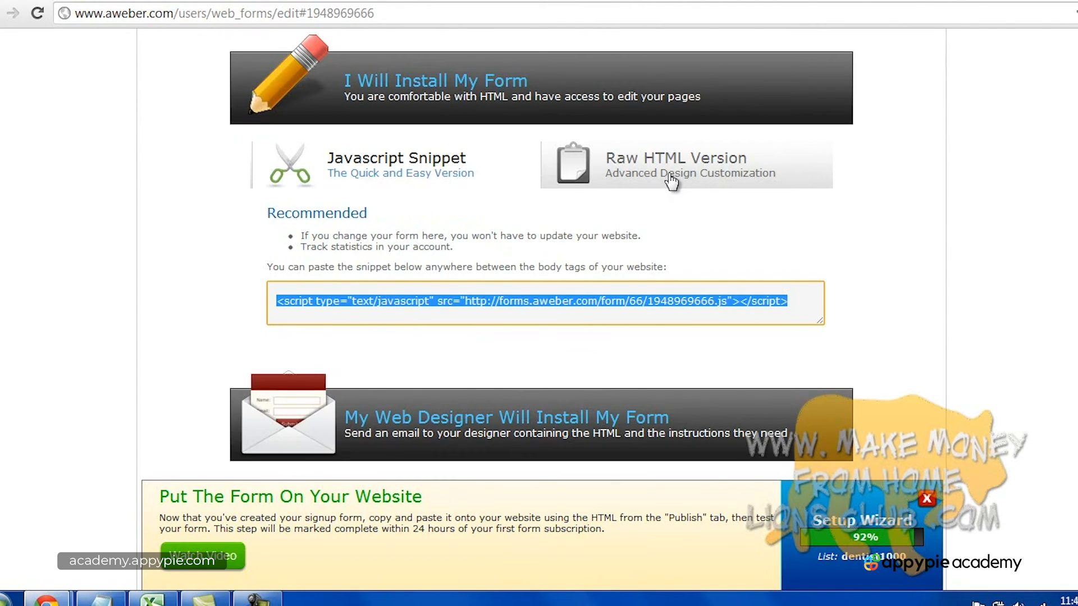
{"action": "scroll", "coordinate": [671, 181], "scroll_direction": "up", "scroll_amount": 5}
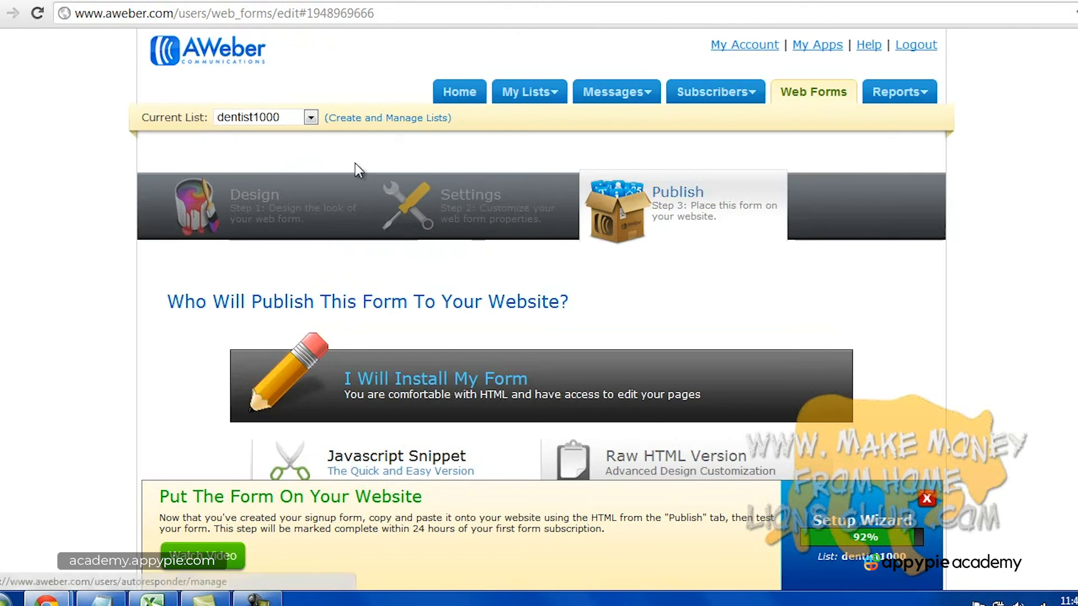
{"action": "scroll", "coordinate": [654, 260], "scroll_direction": "down", "scroll_amount": 5}
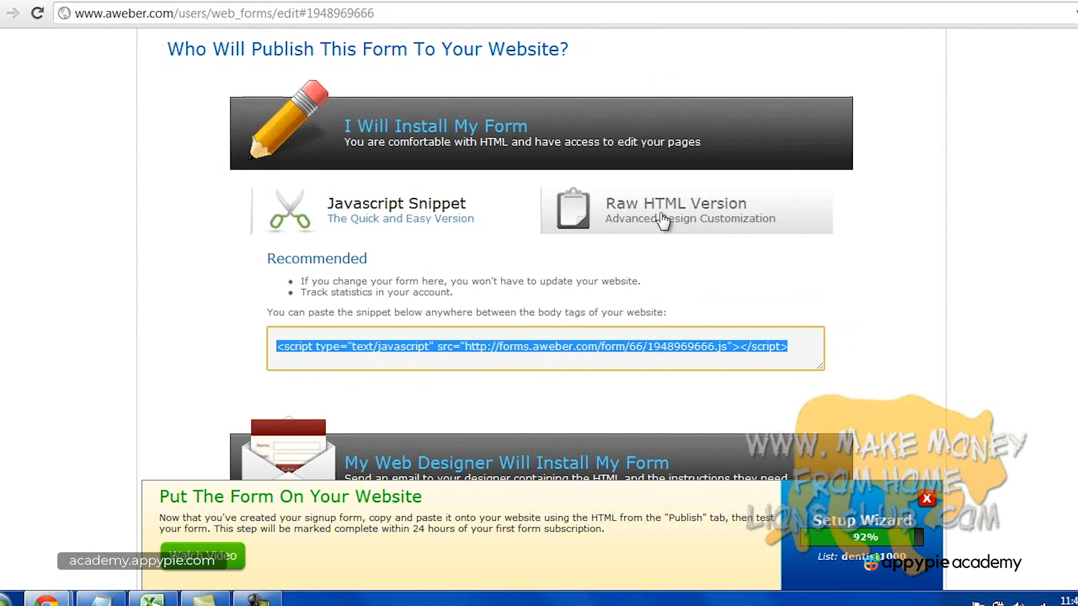
Copy the JavaScript snippet script and switch to the WordPress dashboard.
{"action": "left_click", "coordinate": [399, 220]}
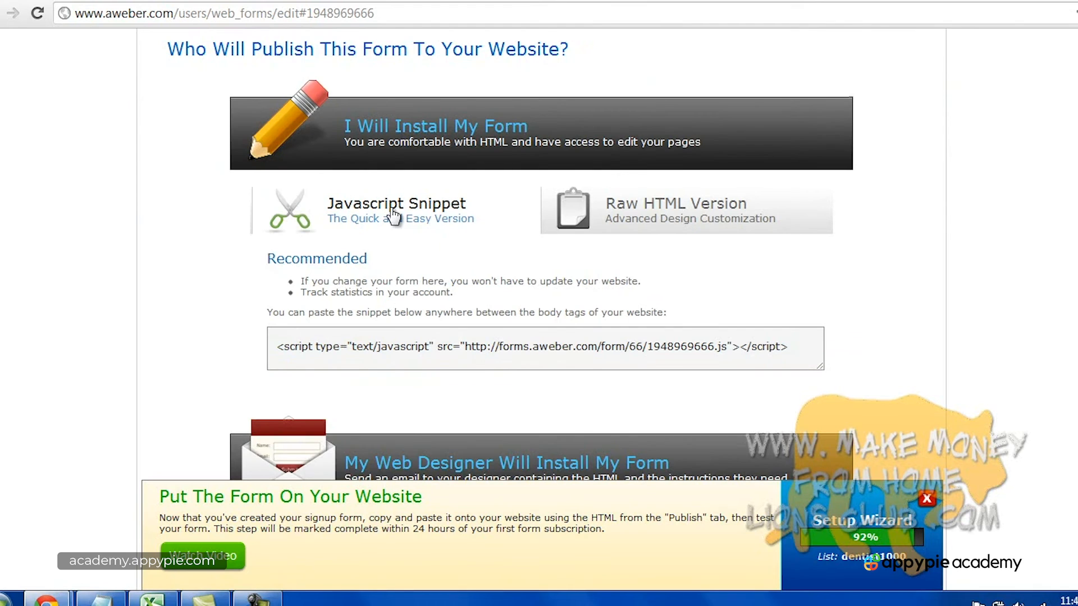
{"action": "left_click", "coordinate": [454, 343]}
{"action": "left_click", "coordinate": [256, 598]}
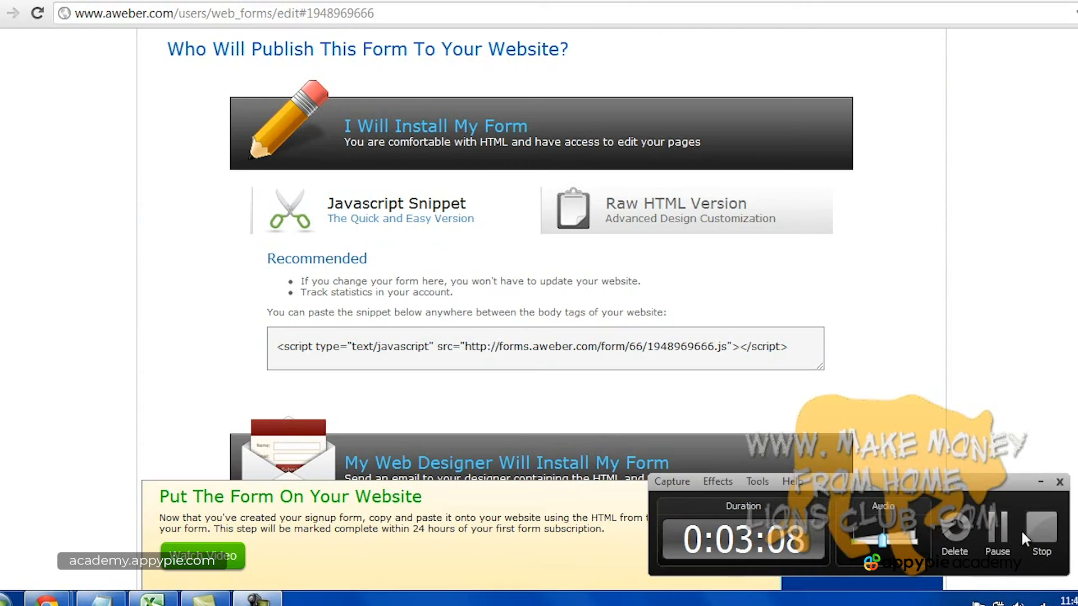
{"action": "left_click", "coordinate": [816, 366]}
{"action": "left_click", "coordinate": [558, 347]}
{"action": "left_click", "coordinate": [559, 347]}
{"action": "double_click", "coordinate": [559, 347]}
{"action": "left_click", "coordinate": [558, 347]}
{"action": "right_click", "coordinate": [558, 347]}
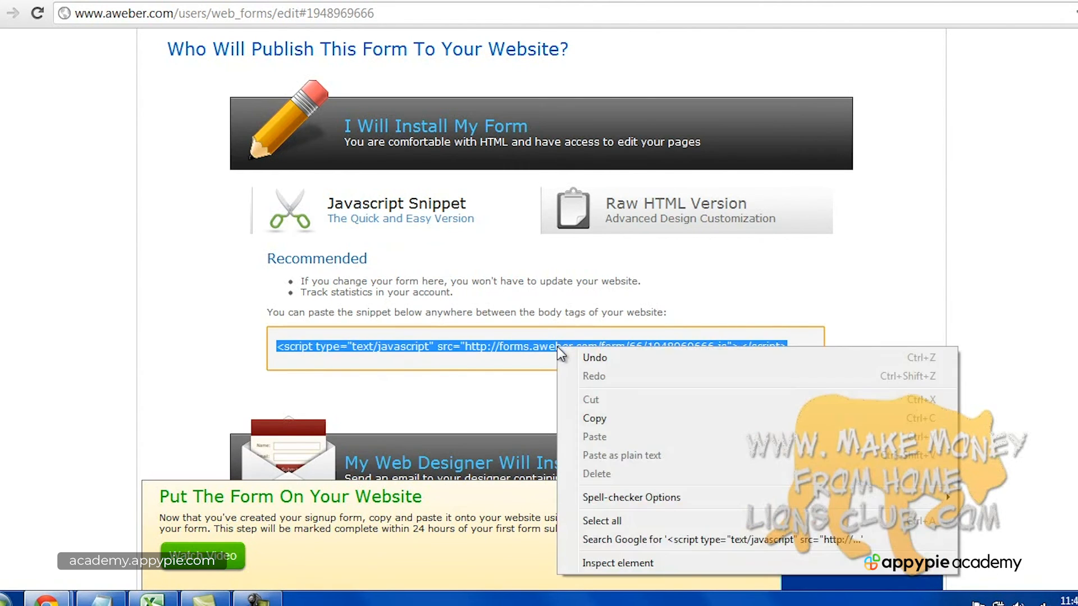
{"action": "left_click", "coordinate": [594, 410]}
{"action": "left_click", "coordinate": [286, 2]}
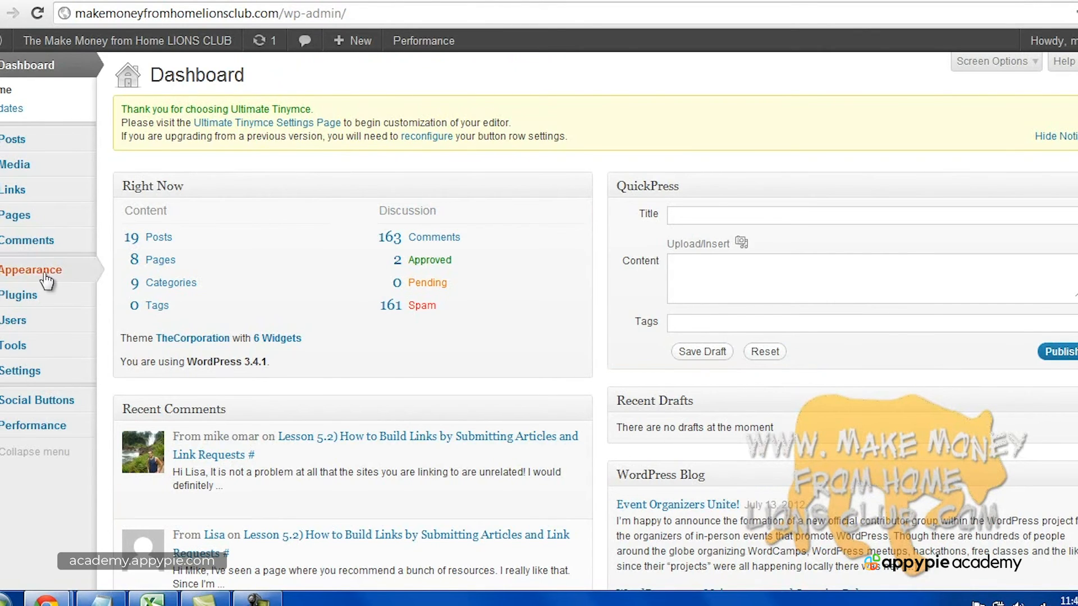
Add a Text widget at the top of the Sidebar with the pasted AWeber script, and save it.
{"action": "mouse_move", "coordinate": [37, 275]}
{"action": "left_click", "coordinate": [150, 289]}
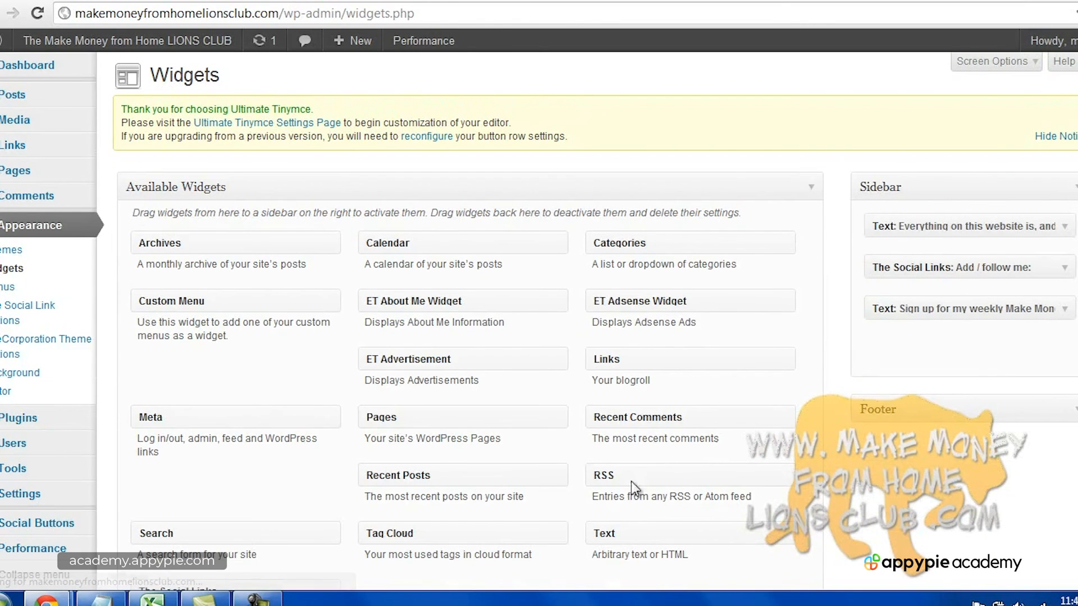
{"action": "left_click_drag", "start_coordinate": [630, 528], "coordinate": [903, 225]}
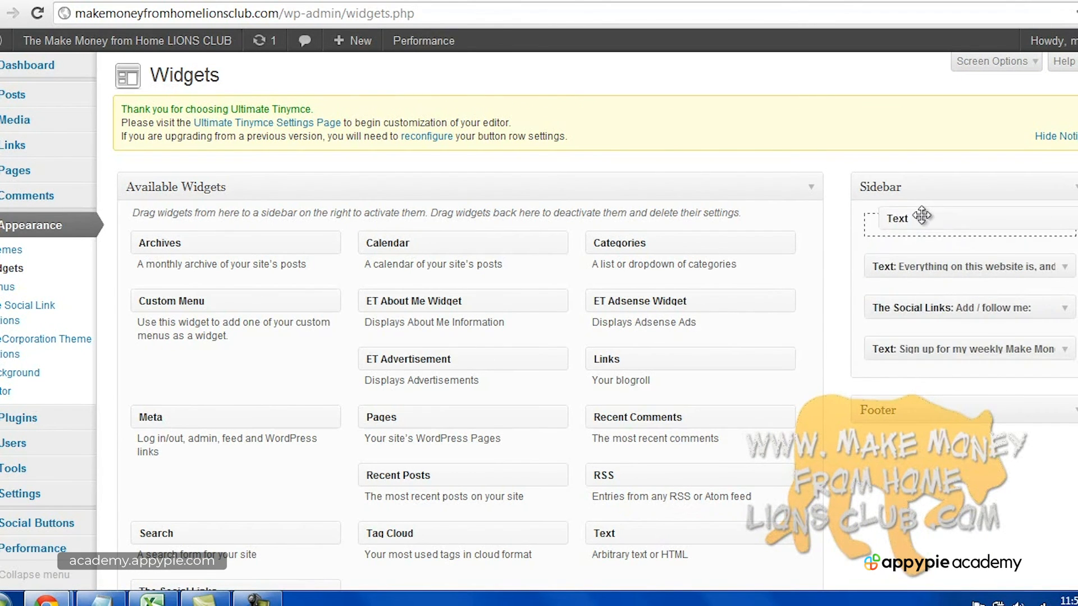
{"action": "left_click", "coordinate": [845, 315]}
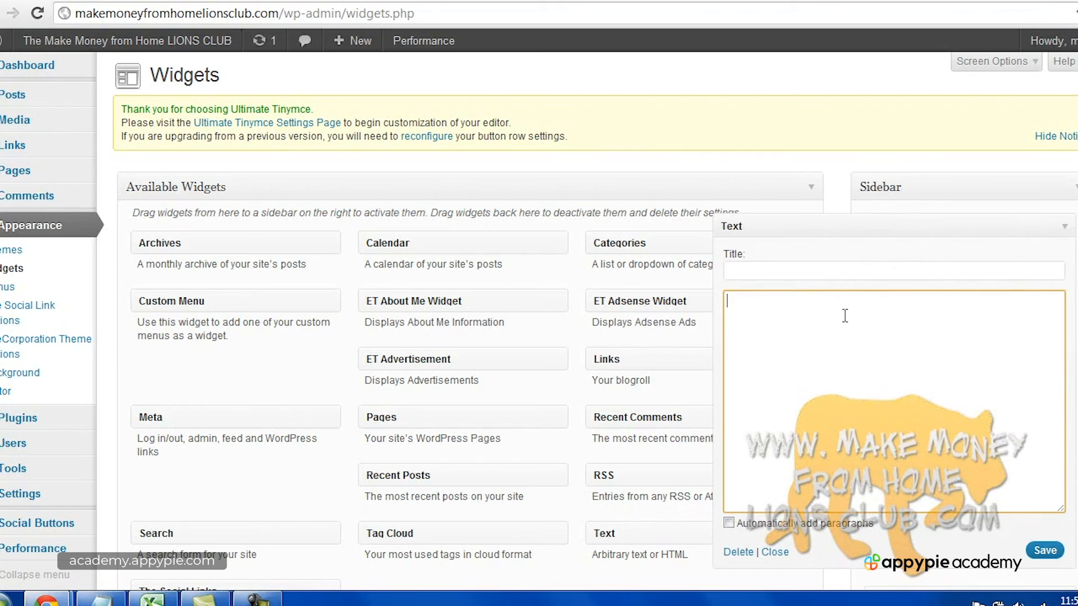
{"action": "key", "text": "ctrl+v"}
{"action": "left_click", "coordinate": [1035, 551]}
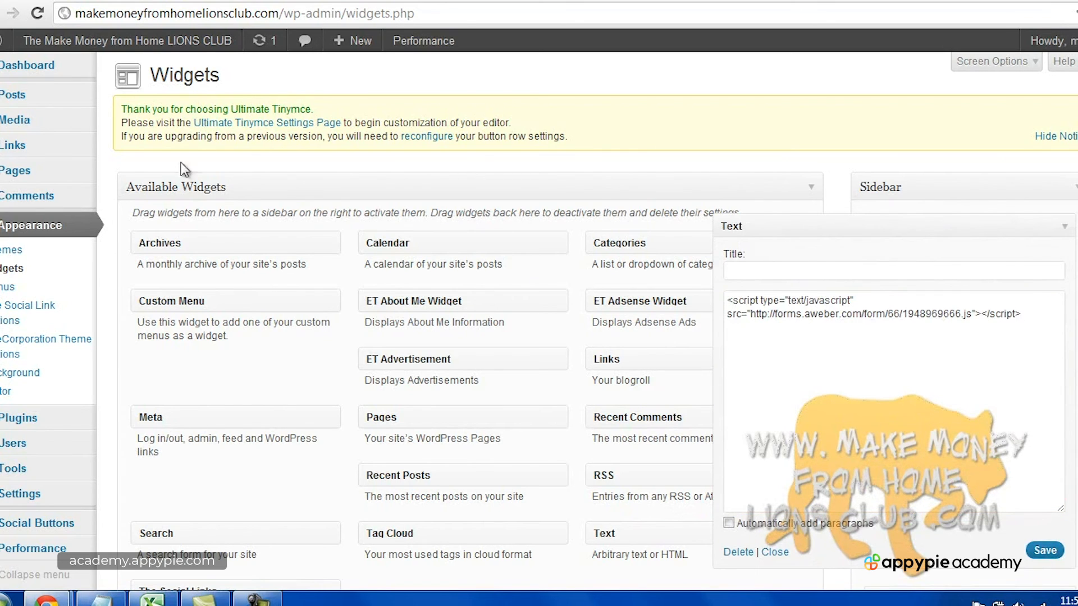
Open the live site from the site name menu.
{"action": "right_click", "coordinate": [150, 63]}
{"action": "left_click", "coordinate": [181, 73]}
{"action": "left_click", "coordinate": [180, 75]}
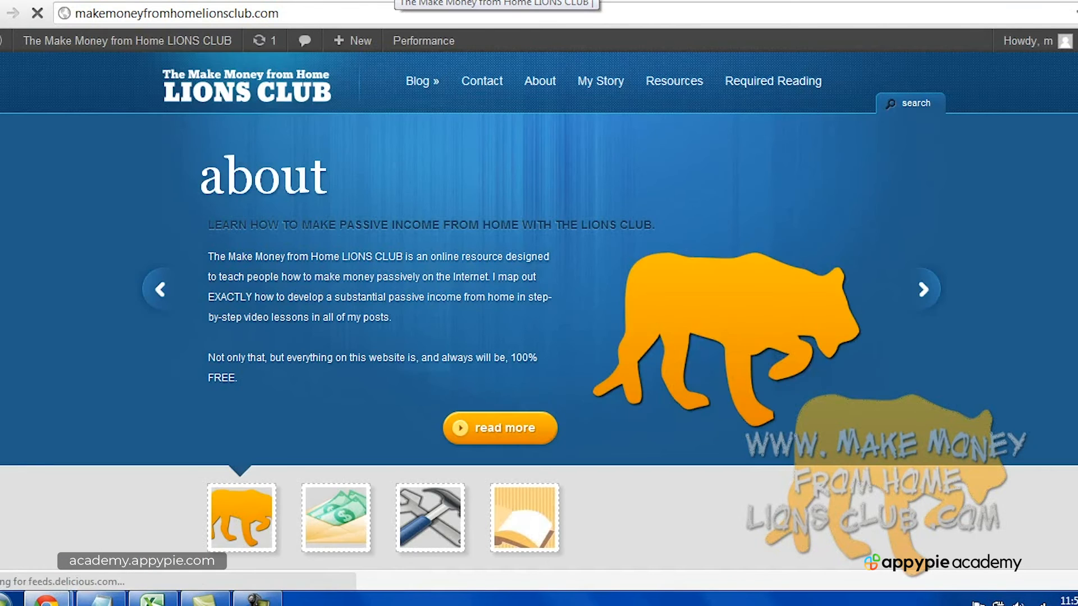
{"action": "scroll", "coordinate": [784, 225], "scroll_direction": "down", "scroll_amount": 10}
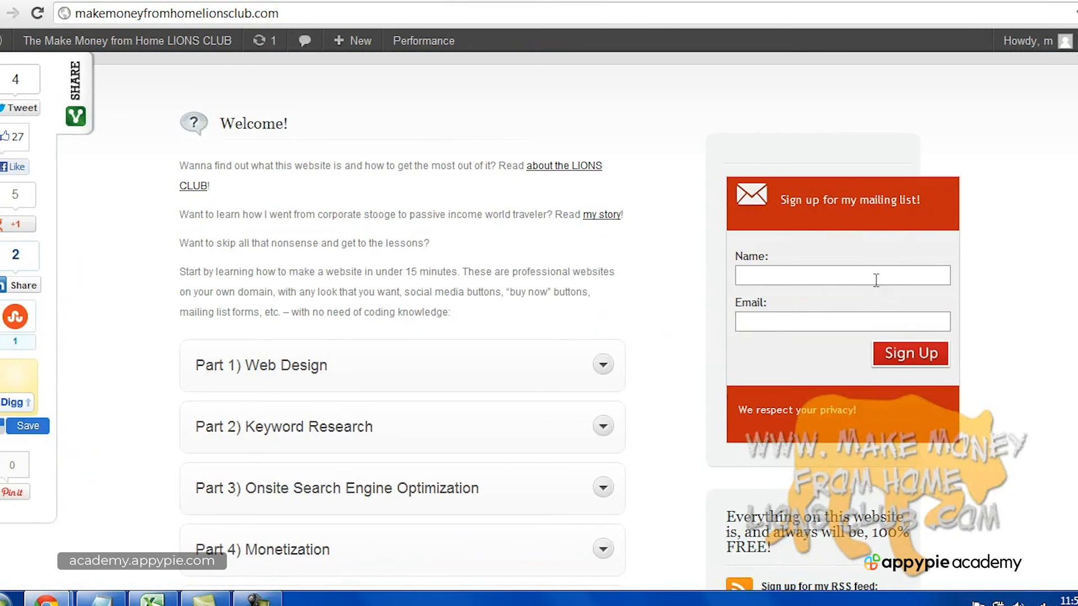
{"action": "scroll", "coordinate": [856, 313], "scroll_direction": "down", "scroll_amount": 5}
{"action": "scroll", "coordinate": [859, 321], "scroll_direction": "down", "scroll_amount": 8}
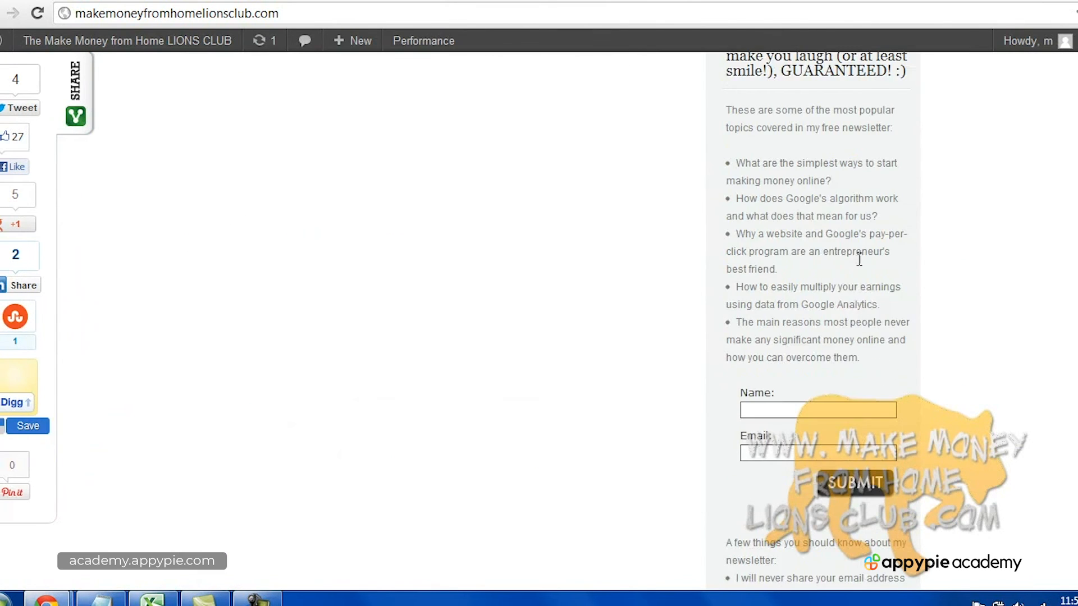
{"action": "scroll", "coordinate": [859, 260], "scroll_direction": "up", "scroll_amount": 16}
{"action": "scroll", "coordinate": [801, 261], "scroll_direction": "down", "scroll_amount": 3}
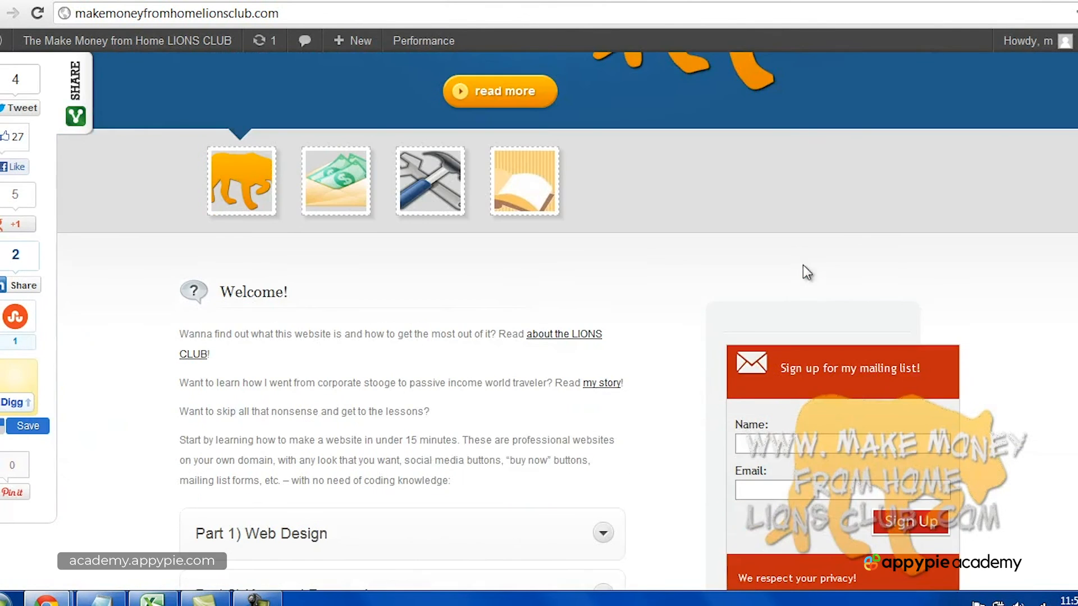
{"action": "scroll", "coordinate": [802, 265], "scroll_direction": "down", "scroll_amount": 3}
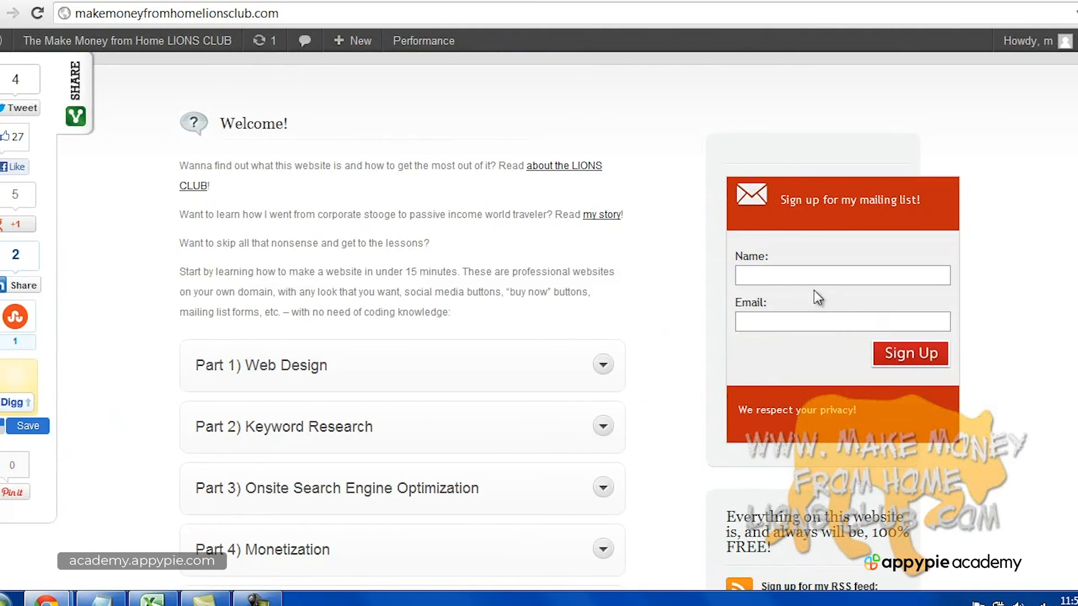
{"action": "left_click", "coordinate": [797, 276]}
{"action": "left_click", "coordinate": [795, 315]}
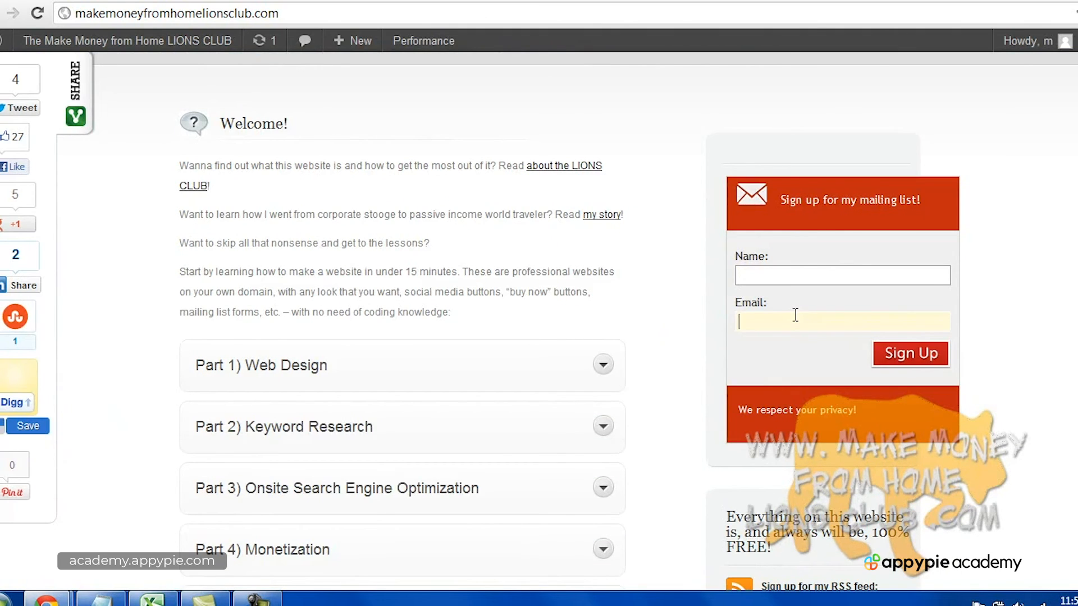
{"action": "left_click", "coordinate": [784, 281]}
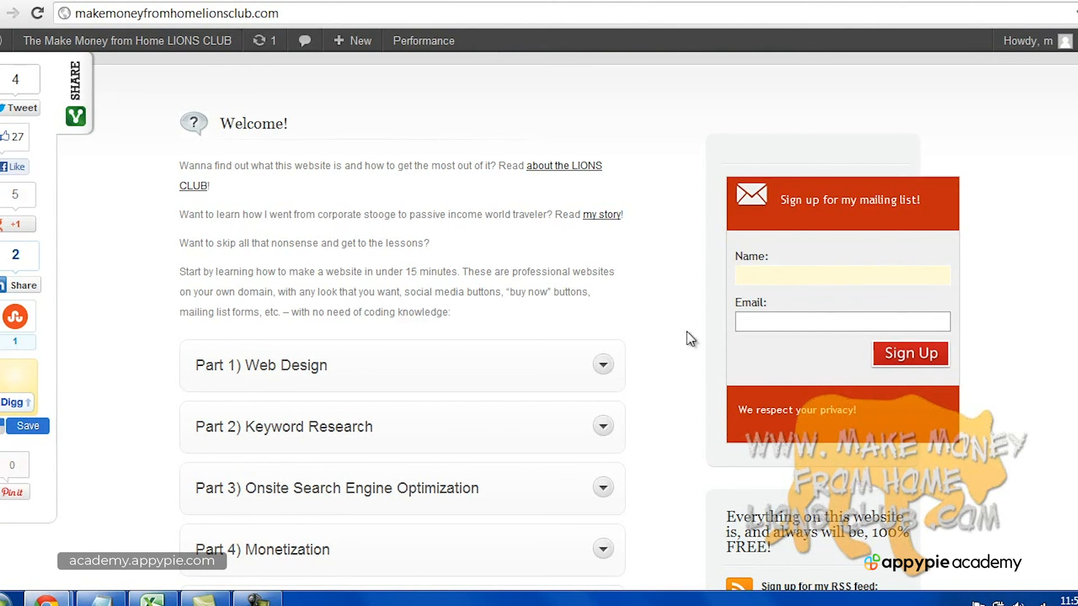
{"action": "left_click", "coordinate": [257, 598]}
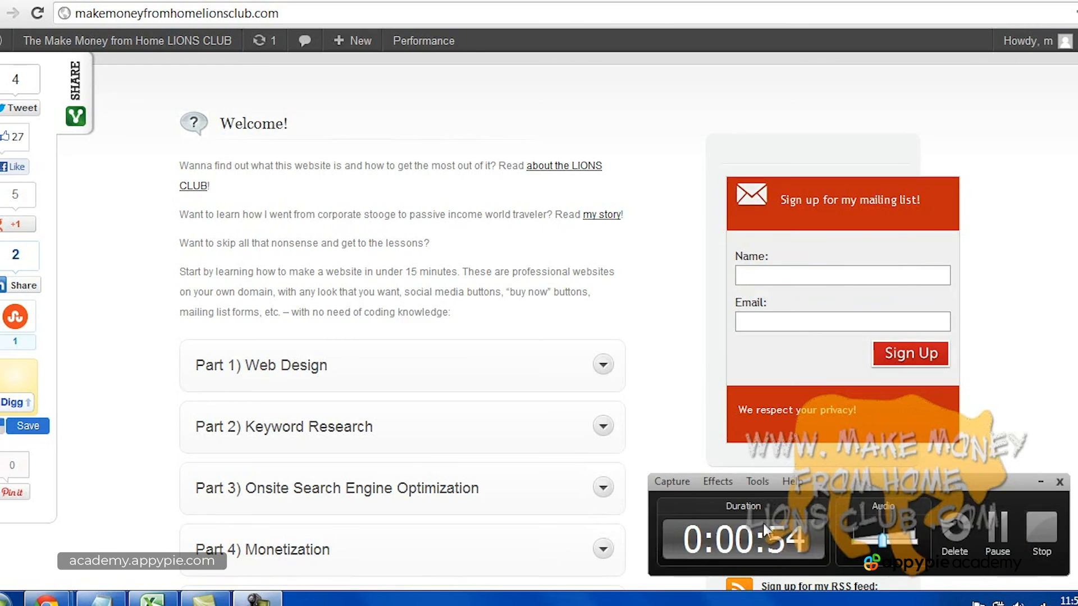
{"action": "left_click", "coordinate": [1041, 533]}
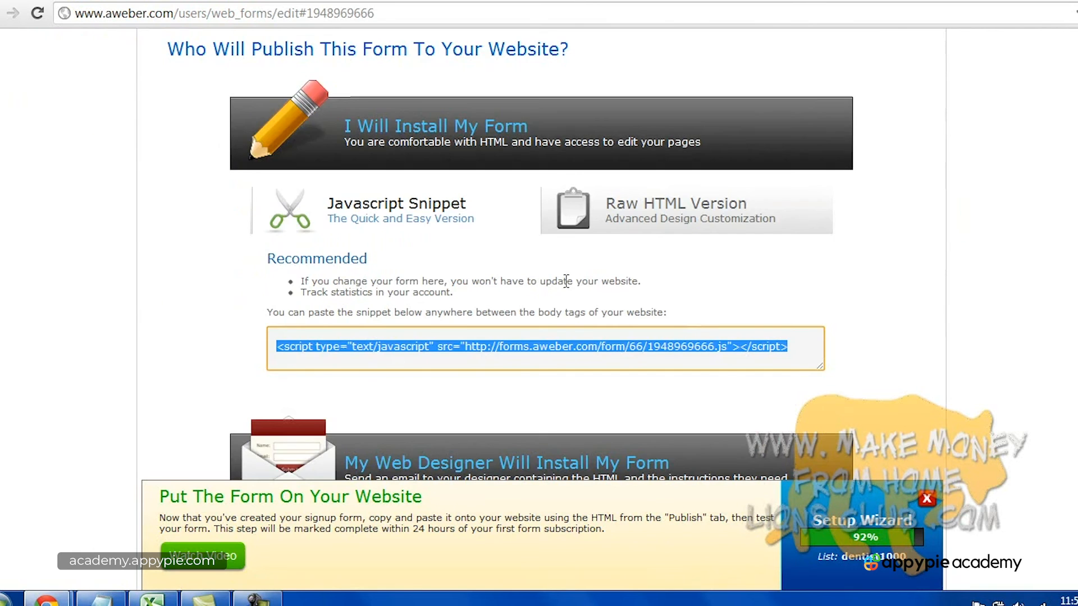
Save form 1 (inline) from the Design step and go back to the Web Forms list.
{"action": "scroll", "coordinate": [564, 285], "scroll_direction": "up", "scroll_amount": 5}
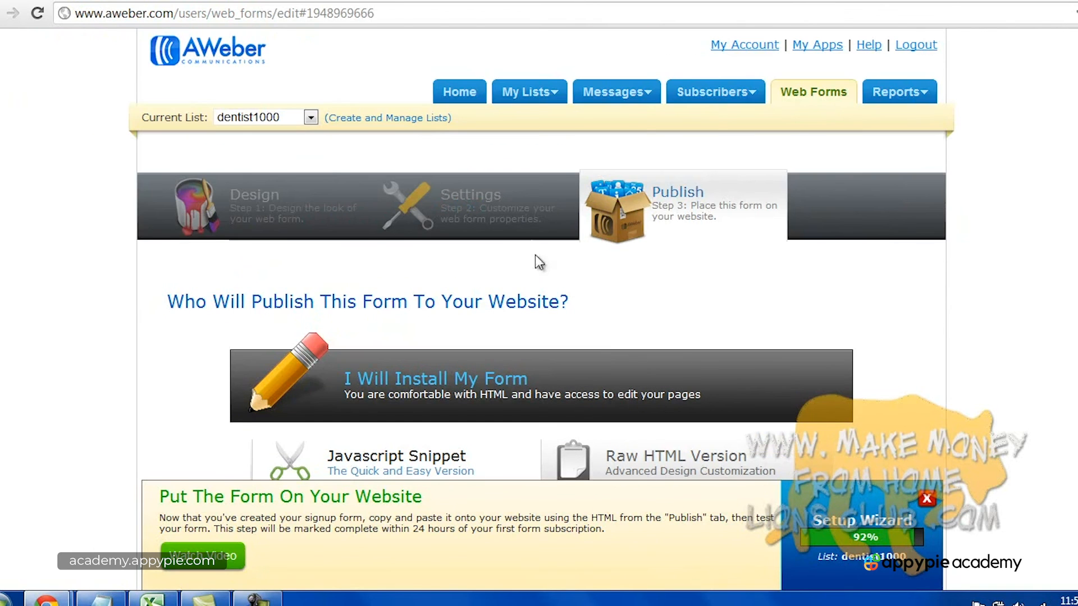
{"action": "left_click", "coordinate": [296, 212]}
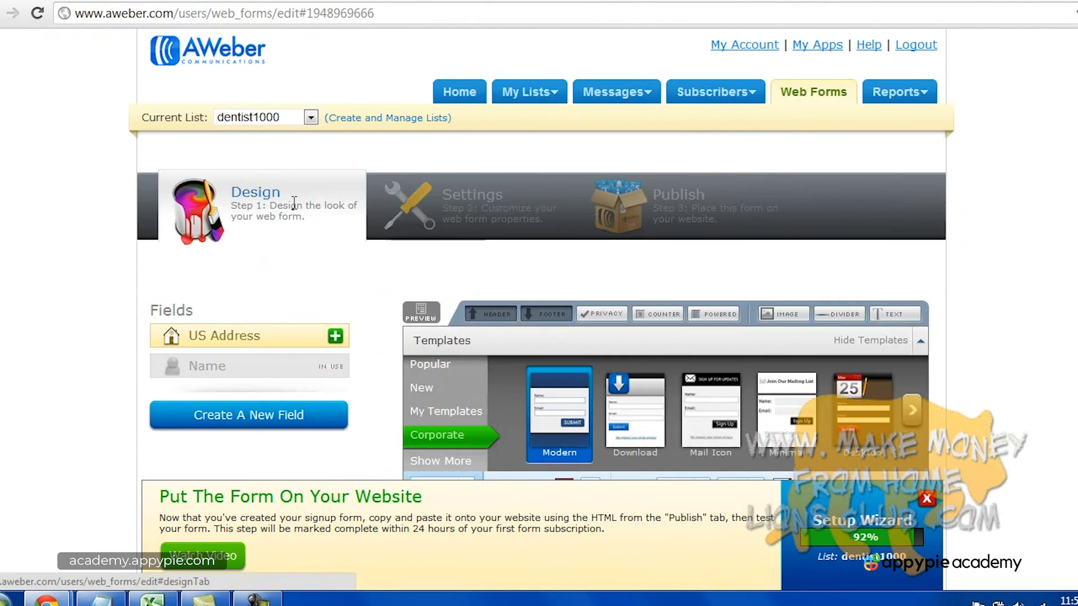
{"action": "scroll", "coordinate": [395, 377], "scroll_direction": "down", "scroll_amount": 6}
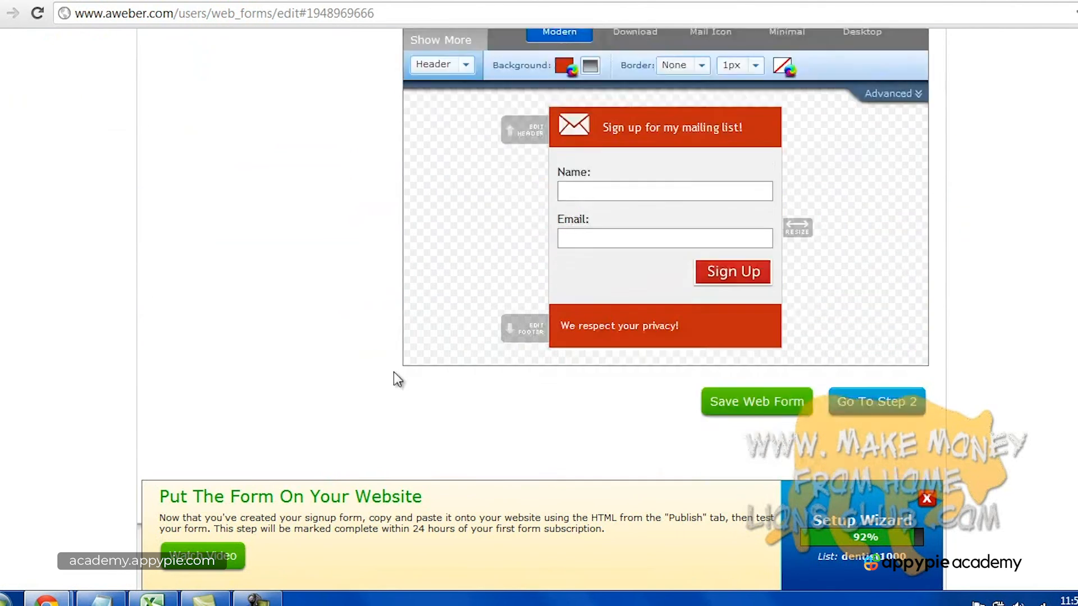
{"action": "scroll", "coordinate": [395, 377], "scroll_direction": "up", "scroll_amount": 2}
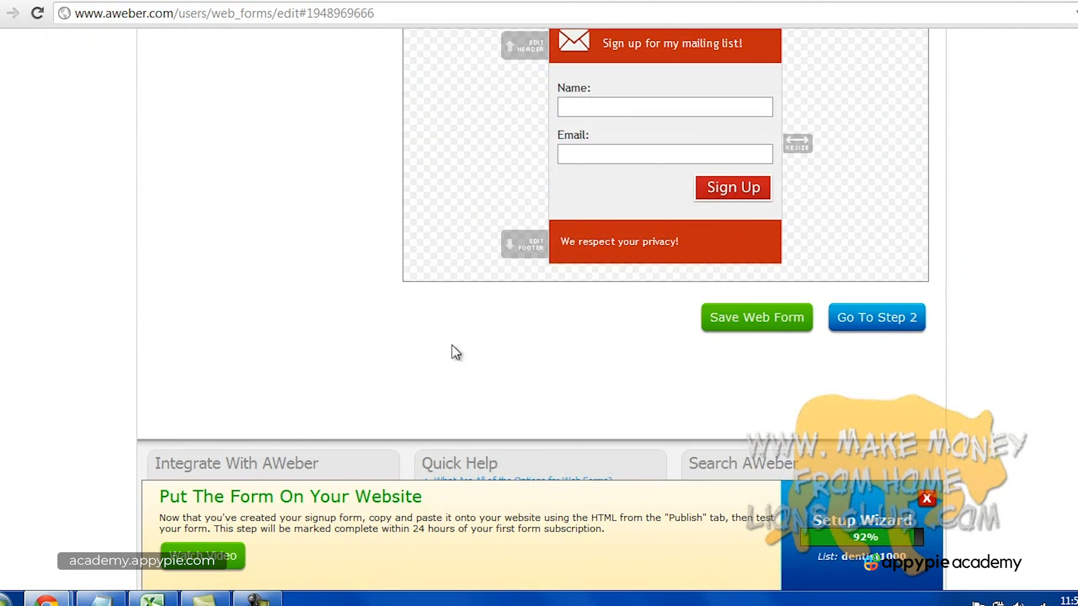
{"action": "left_click", "coordinate": [772, 324]}
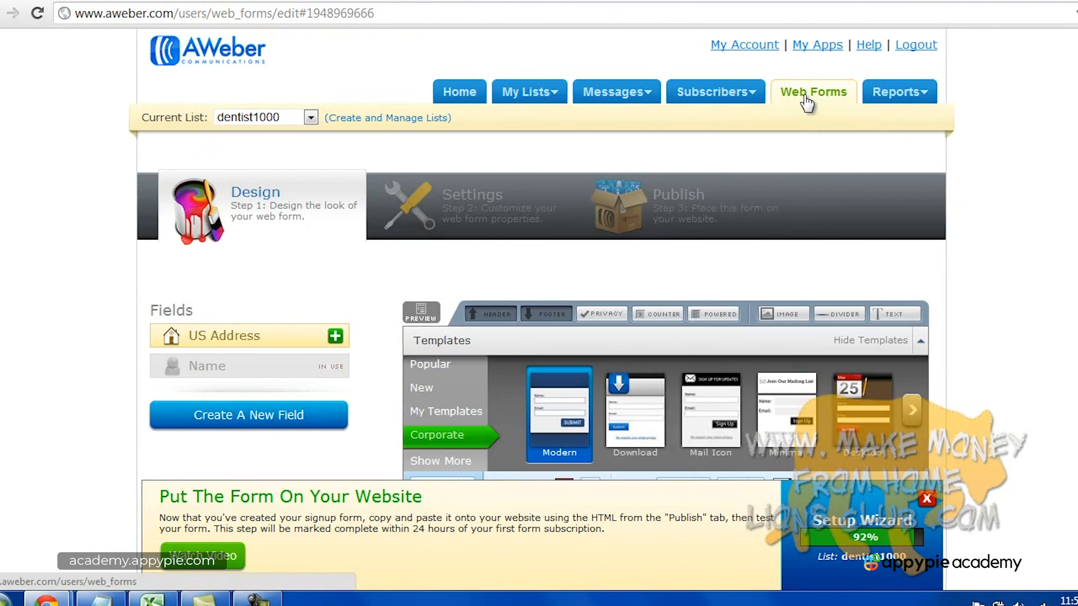
{"action": "left_click", "coordinate": [826, 104]}
{"action": "scroll", "coordinate": [564, 258], "scroll_direction": "up", "scroll_amount": 4}
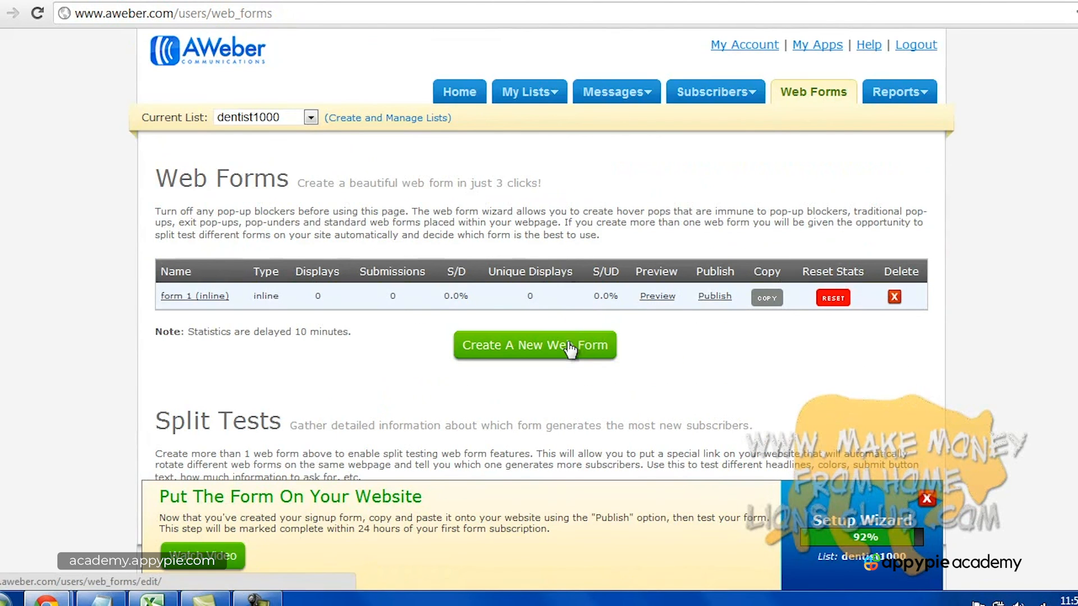
Create a new web form with type Lightbox and proceed to Step 2.
{"action": "left_click", "coordinate": [570, 349]}
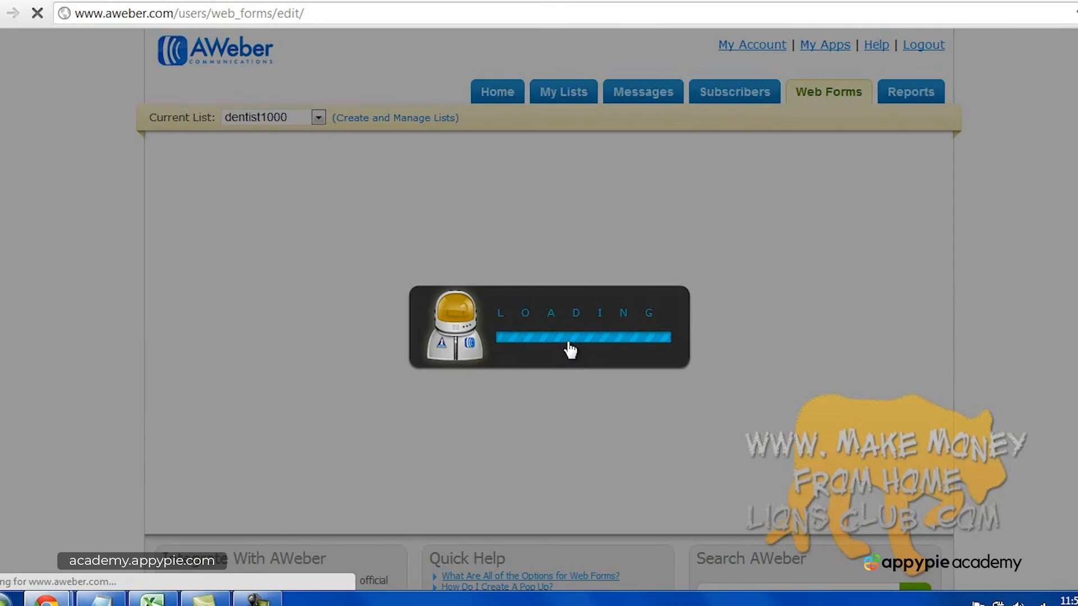
{"action": "scroll", "coordinate": [1014, 355], "scroll_direction": "down", "scroll_amount": 4}
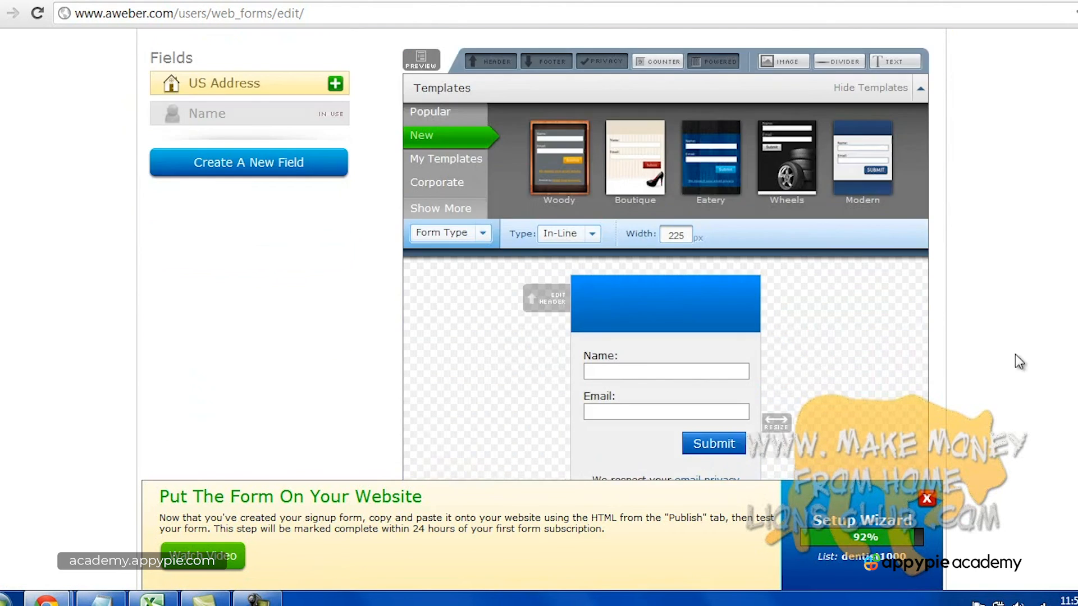
{"action": "scroll", "coordinate": [1017, 360], "scroll_direction": "down", "scroll_amount": 4}
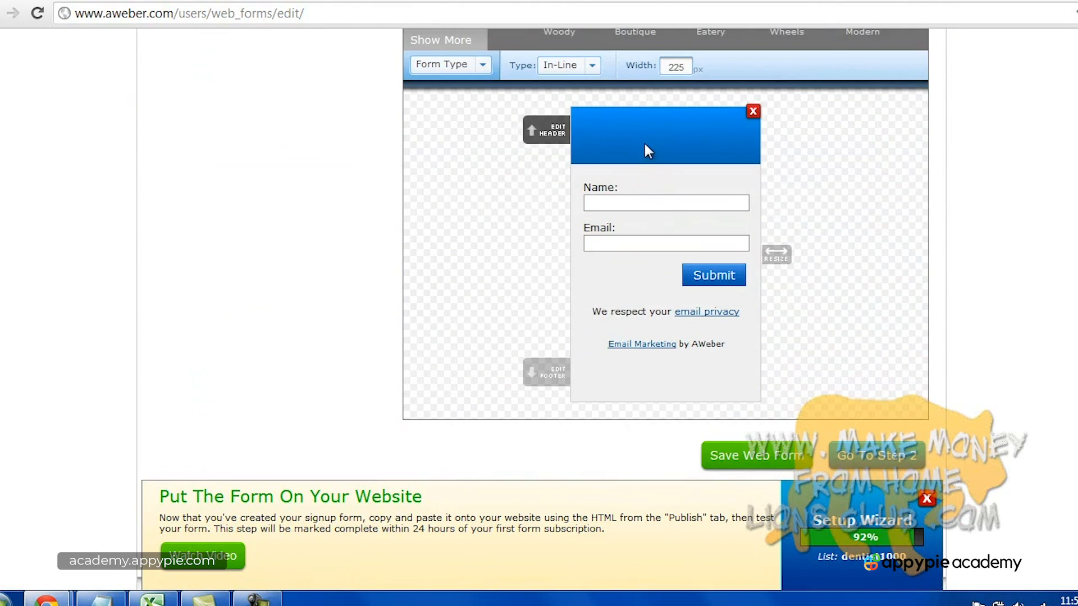
{"action": "scroll", "coordinate": [643, 140], "scroll_direction": "up", "scroll_amount": 5}
{"action": "scroll", "coordinate": [705, 323], "scroll_direction": "down", "scroll_amount": 1}
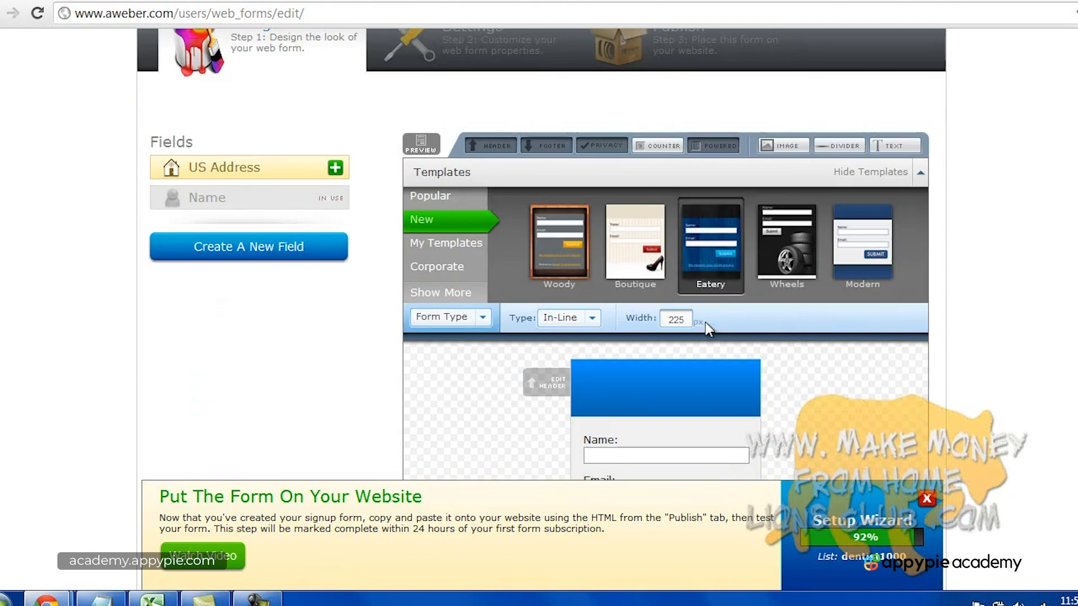
{"action": "left_click", "coordinate": [592, 318]}
{"action": "left_click", "coordinate": [593, 391]}
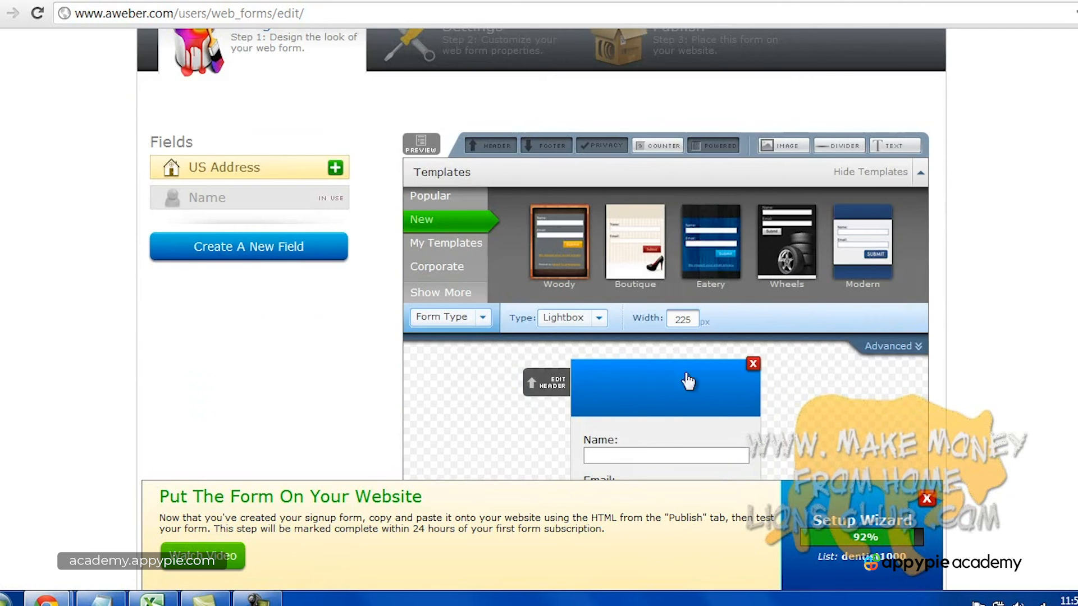
{"action": "scroll", "coordinate": [1013, 353], "scroll_direction": "down", "scroll_amount": 3}
{"action": "scroll", "coordinate": [1014, 353], "scroll_direction": "down", "scroll_amount": 2}
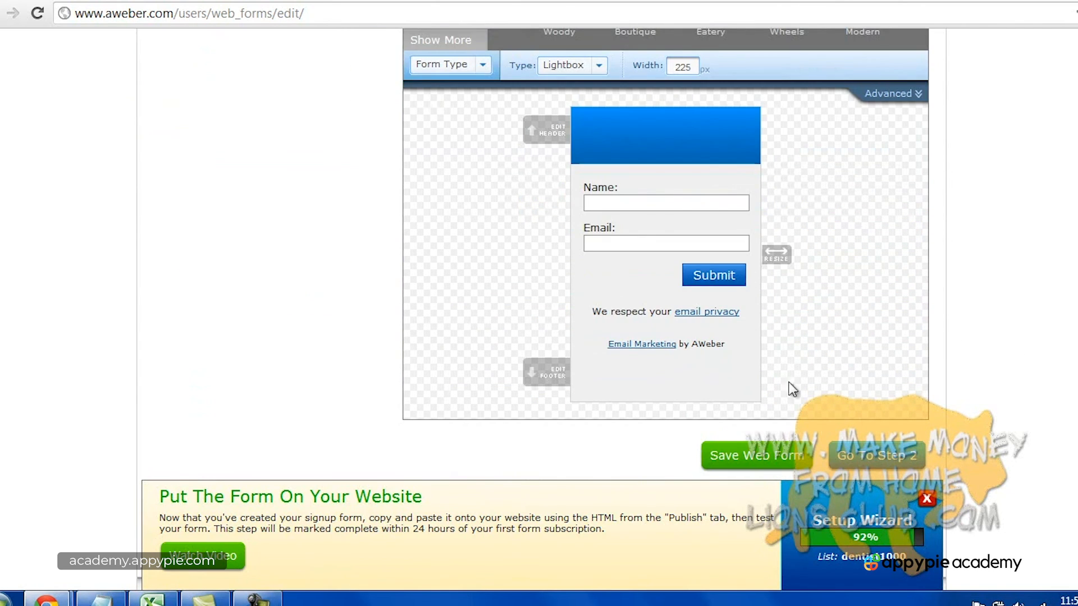
{"action": "left_click", "coordinate": [870, 469]}
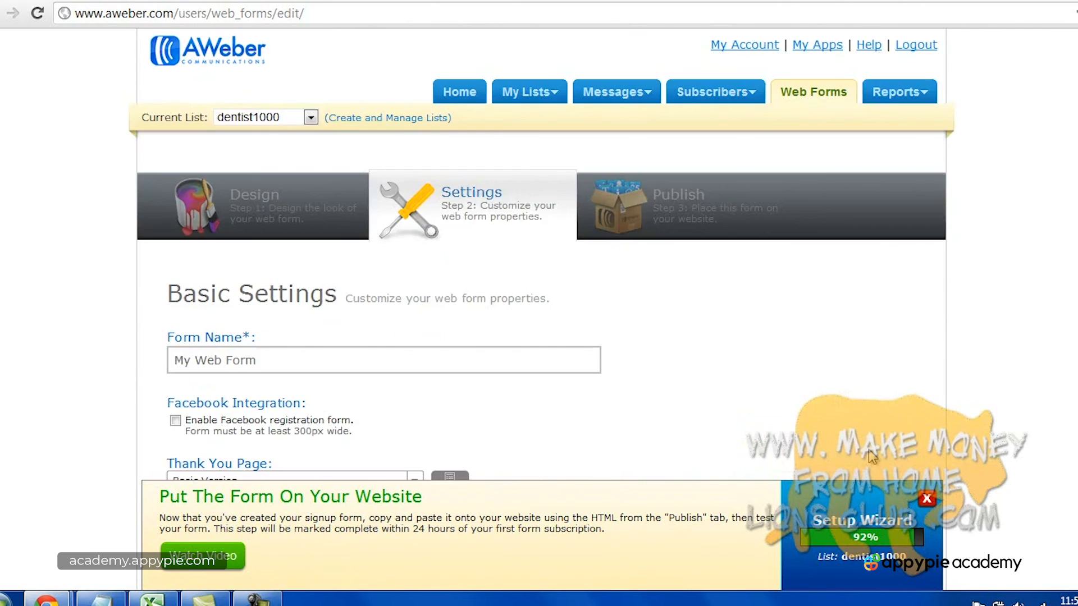
Rename the form to 'web form 2- lightbox' and continue to Step 3.
{"action": "scroll", "coordinate": [637, 360], "scroll_direction": "down", "scroll_amount": 3}
{"action": "triple_click", "coordinate": [245, 196]}
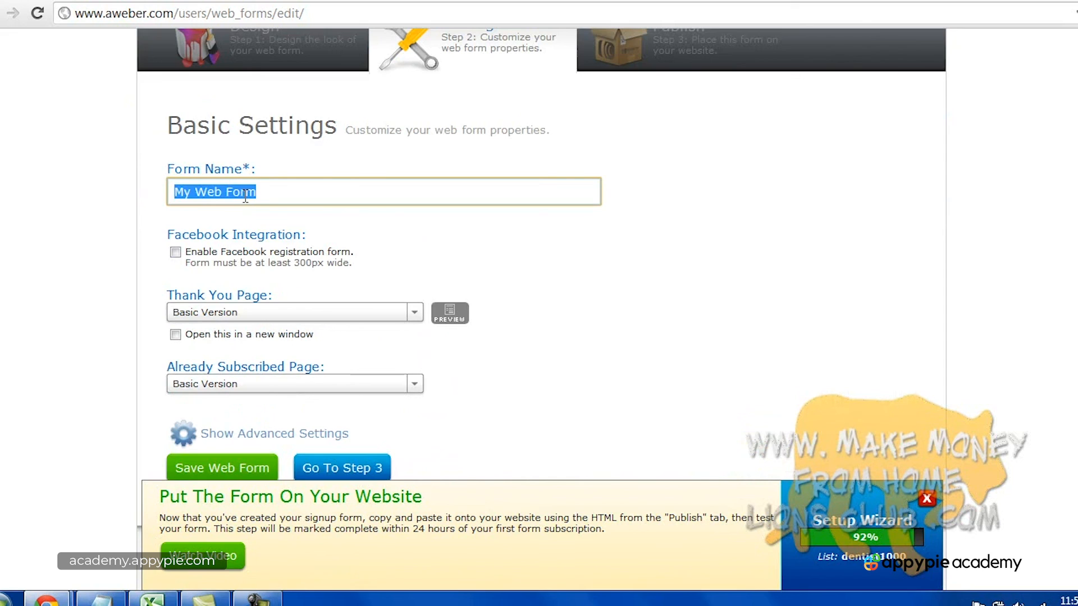
{"action": "type", "text": "web form "}
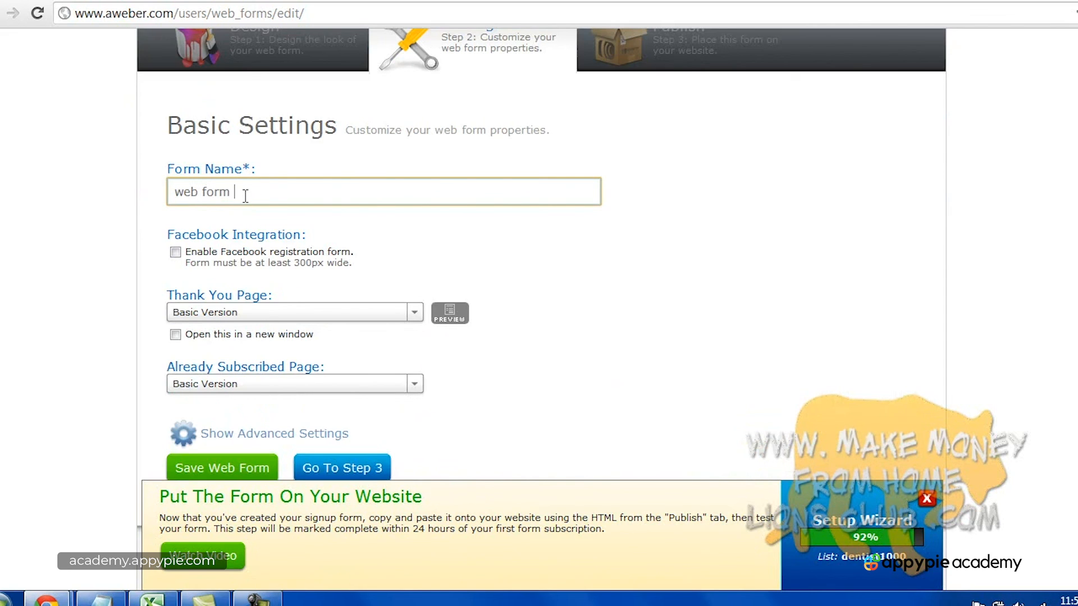
{"action": "type", "text": "2- lightbox"}
{"action": "scroll", "coordinate": [561, 316], "scroll_direction": "down", "scroll_amount": 2}
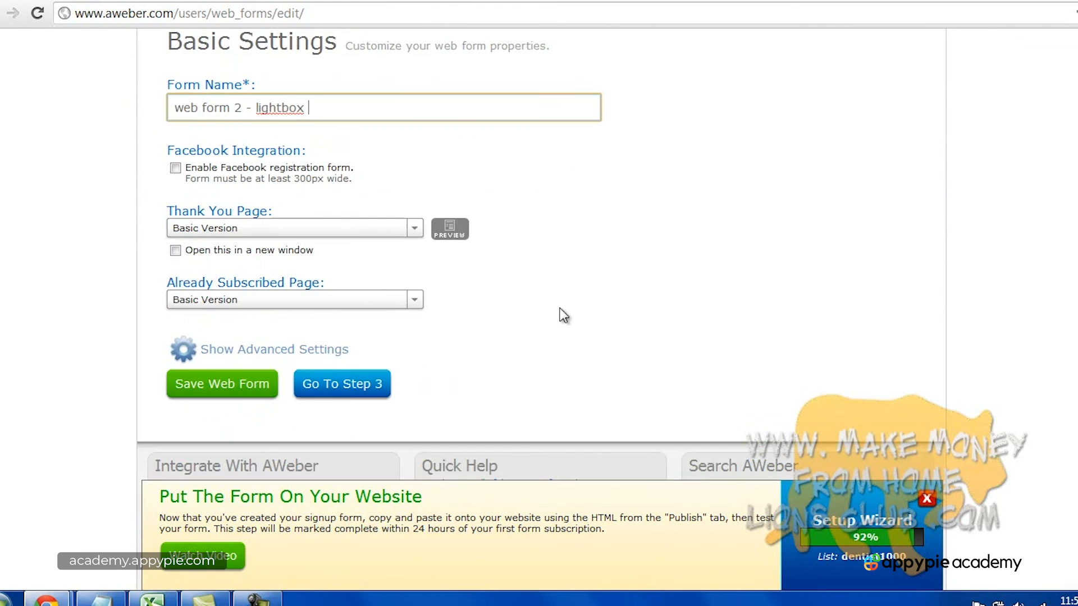
{"action": "left_click", "coordinate": [344, 393]}
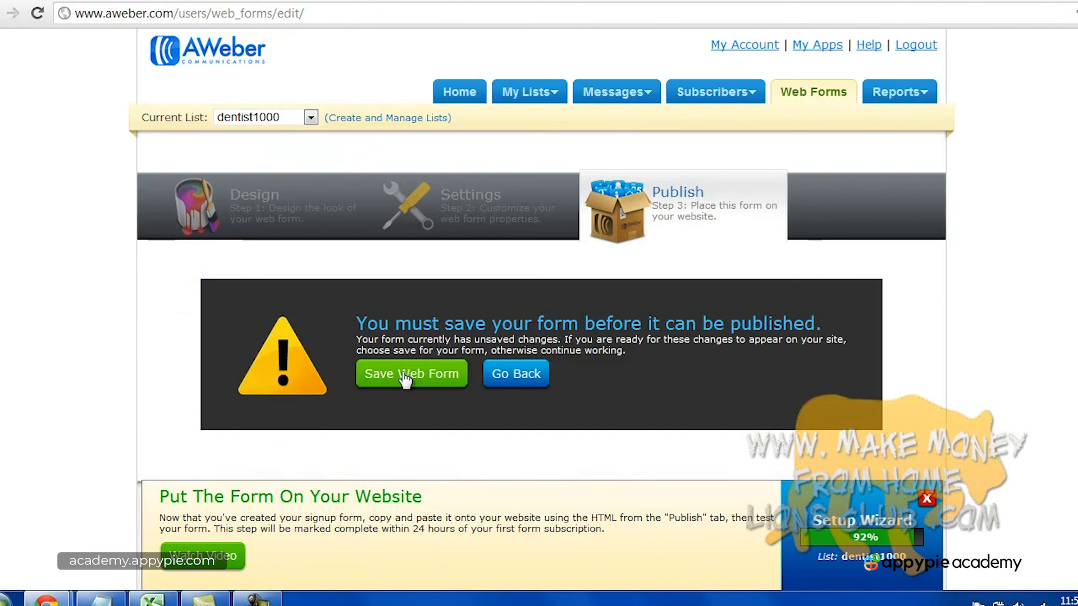
Save the lightbox form and choose to install it yourself.
{"action": "left_click", "coordinate": [401, 370]}
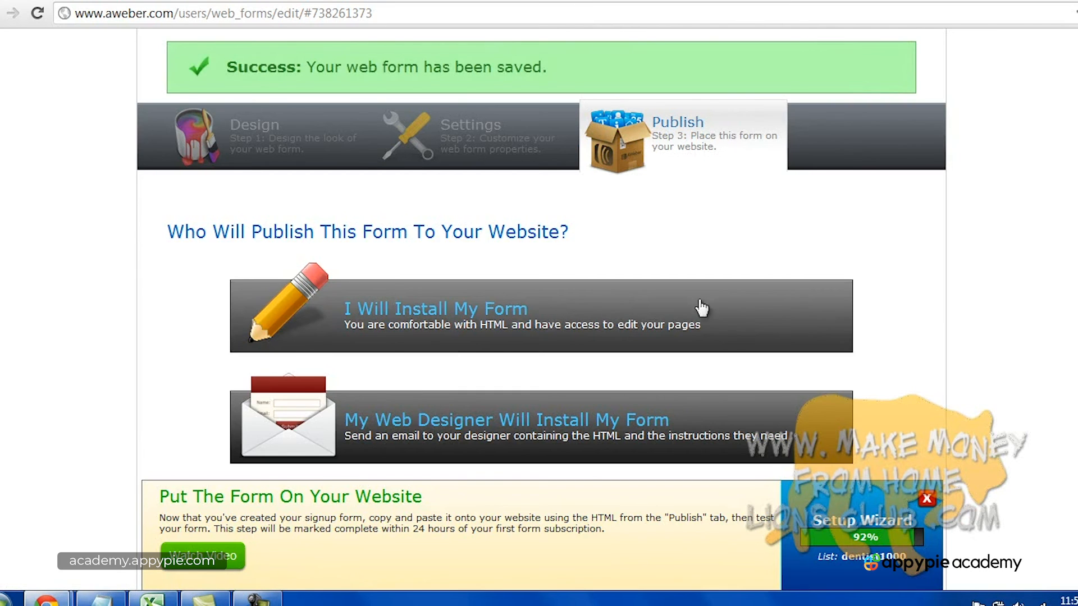
{"action": "scroll", "coordinate": [769, 296], "scroll_direction": "down", "scroll_amount": 2}
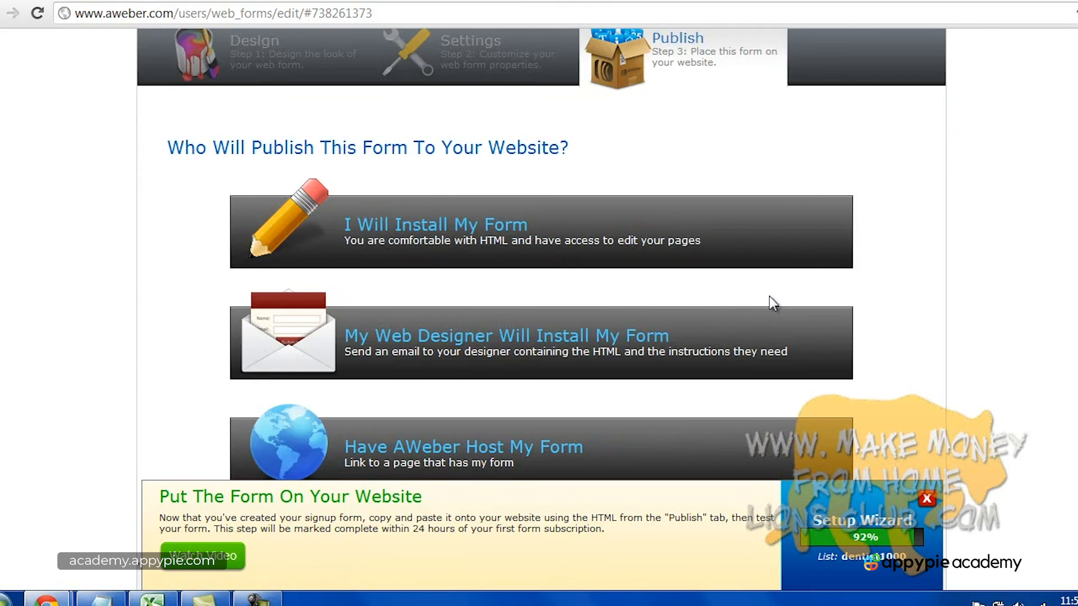
{"action": "scroll", "coordinate": [769, 296], "scroll_direction": "down", "scroll_amount": 1}
{"action": "scroll", "coordinate": [540, 300], "scroll_direction": "up", "scroll_amount": 4}
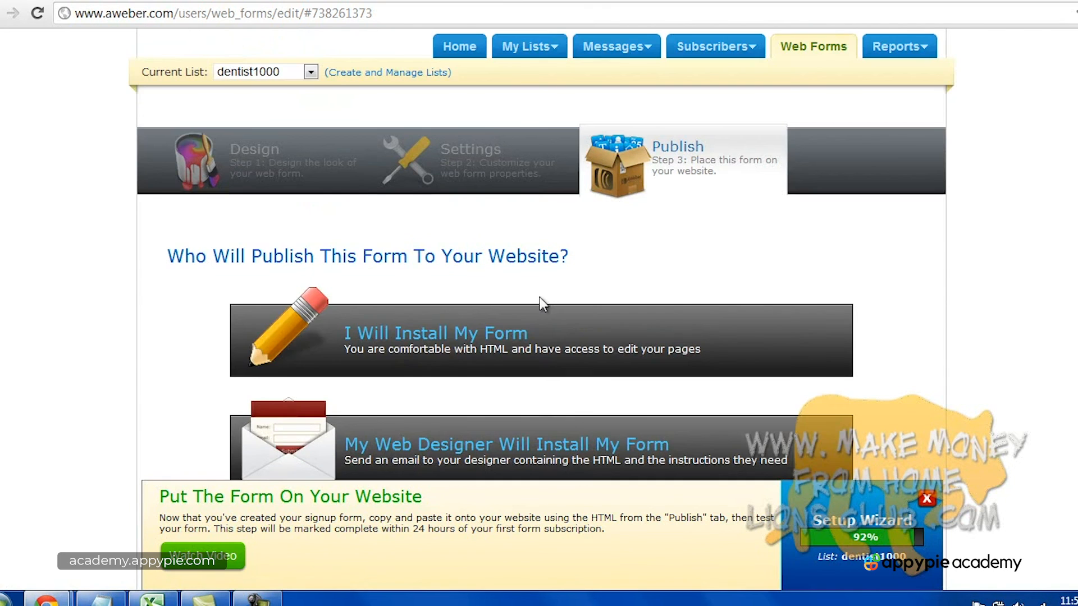
{"action": "left_click", "coordinate": [528, 337]}
Copy the lightbox form's JavaScript snippet to the clipboard.
{"action": "scroll", "coordinate": [567, 337], "scroll_direction": "down", "scroll_amount": 3}
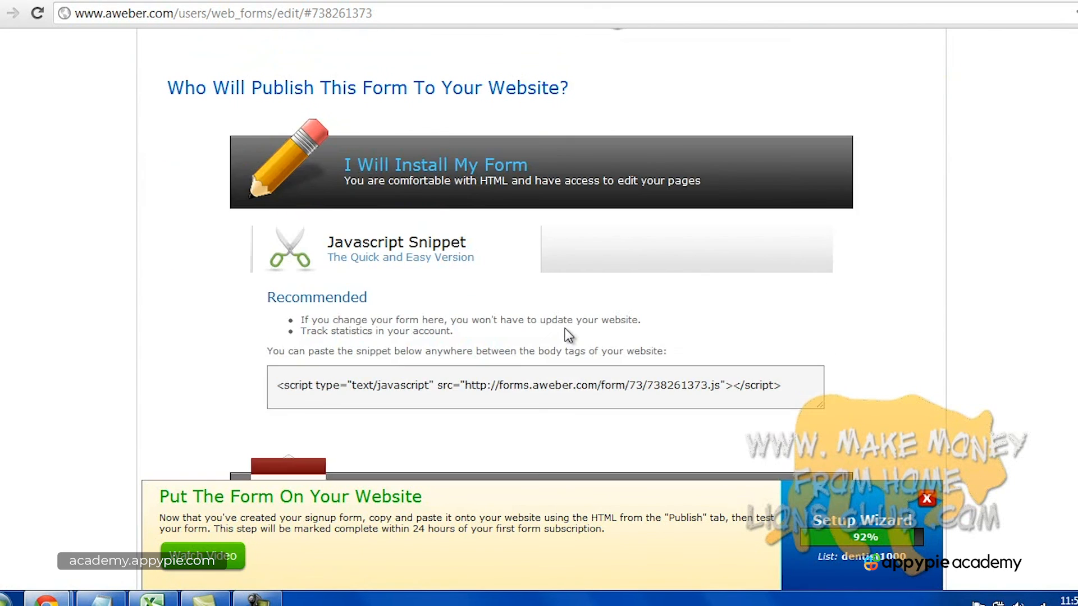
{"action": "scroll", "coordinate": [567, 335], "scroll_direction": "down", "scroll_amount": 1}
{"action": "left_click", "coordinate": [605, 302]}
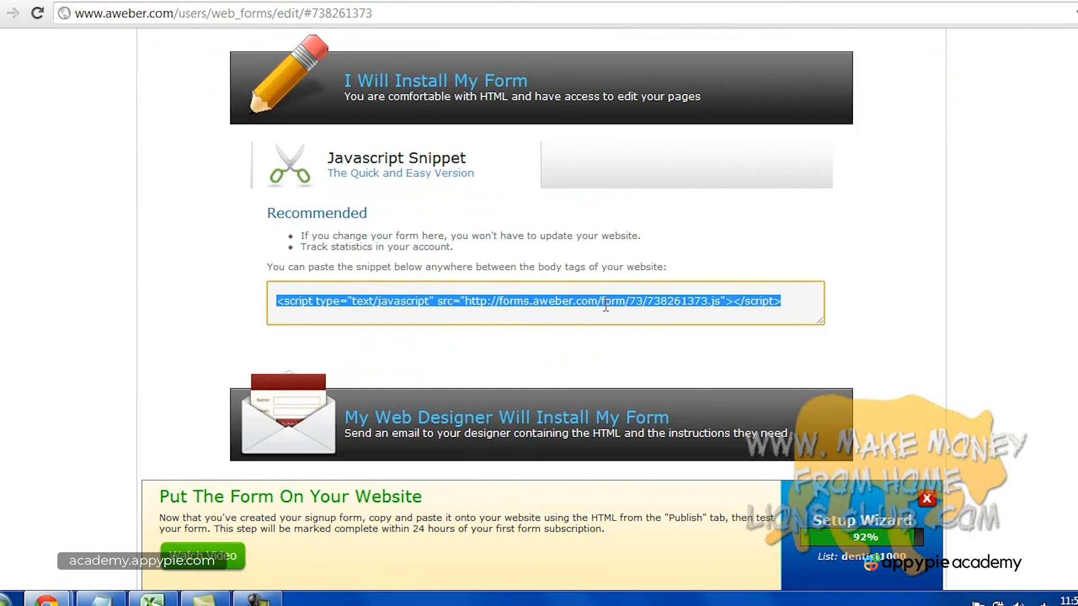
{"action": "right_click", "coordinate": [605, 305]}
{"action": "left_click", "coordinate": [651, 374]}
{"action": "scroll", "coordinate": [878, 350], "scroll_direction": "up", "scroll_amount": 5}
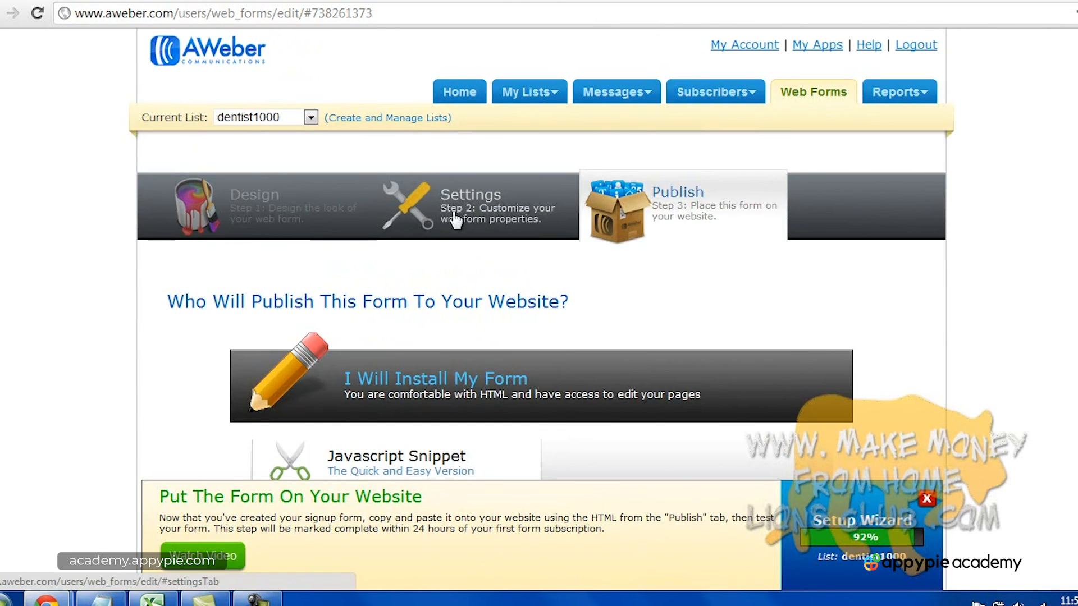
{"action": "left_click", "coordinate": [508, 218]}
Make the lightbox form slide in from the bottom after a 5-second delay.
{"action": "left_click", "coordinate": [316, 207]}
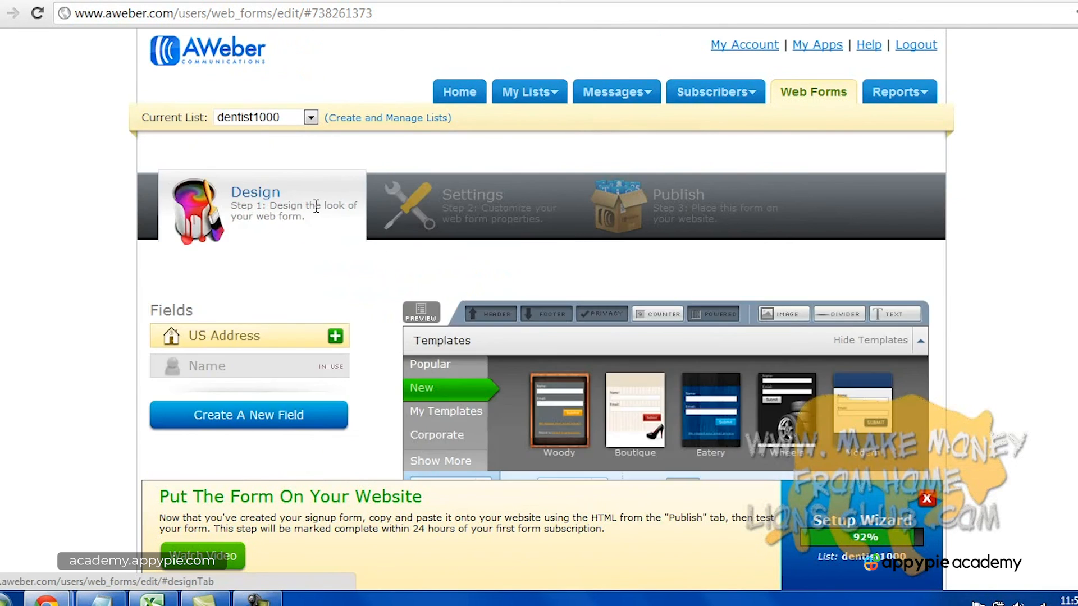
{"action": "scroll", "coordinate": [610, 282], "scroll_direction": "down", "scroll_amount": 3}
{"action": "scroll", "coordinate": [605, 257], "scroll_direction": "down", "scroll_amount": 2}
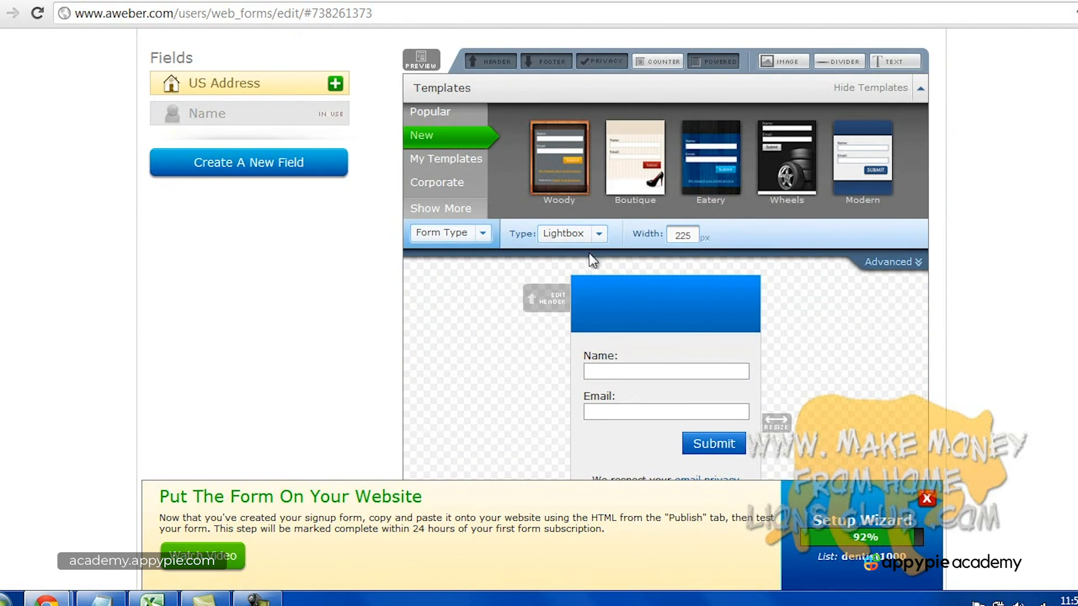
{"action": "left_click", "coordinate": [904, 262]}
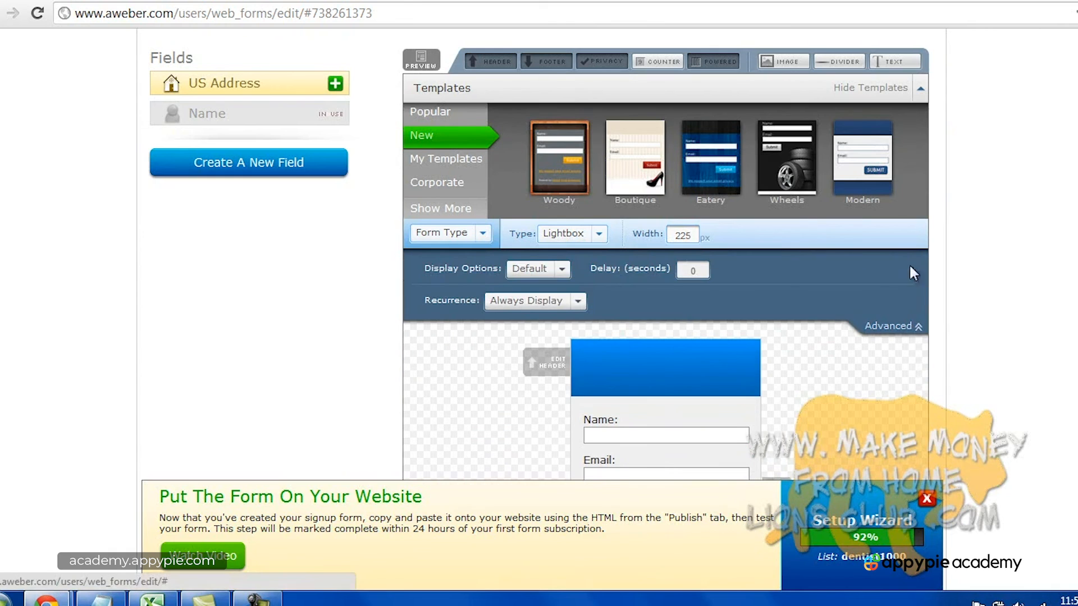
{"action": "left_click", "coordinate": [563, 272]}
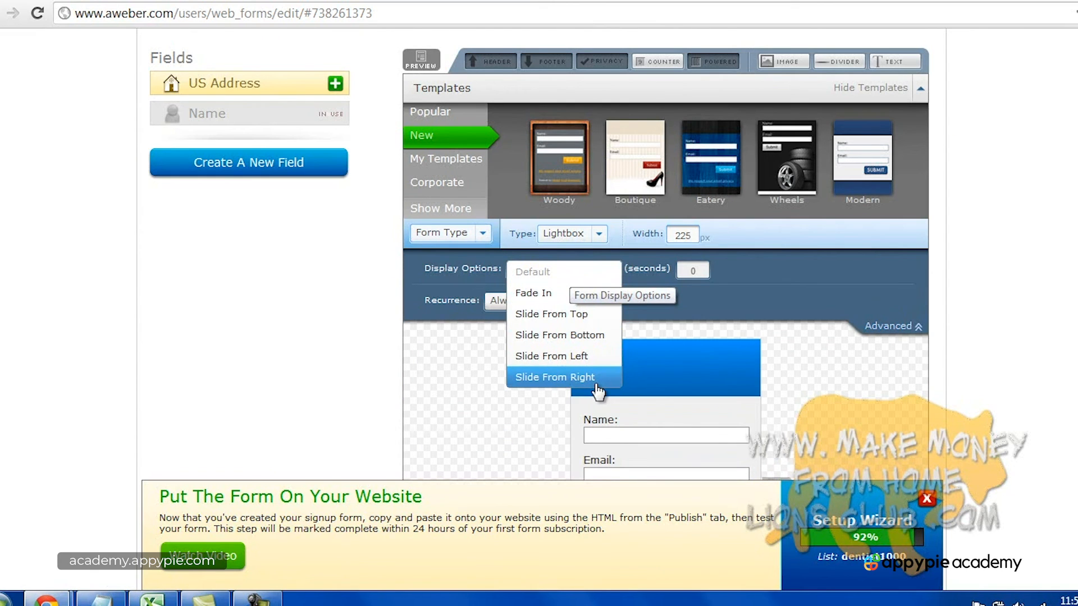
{"action": "left_click", "coordinate": [588, 337]}
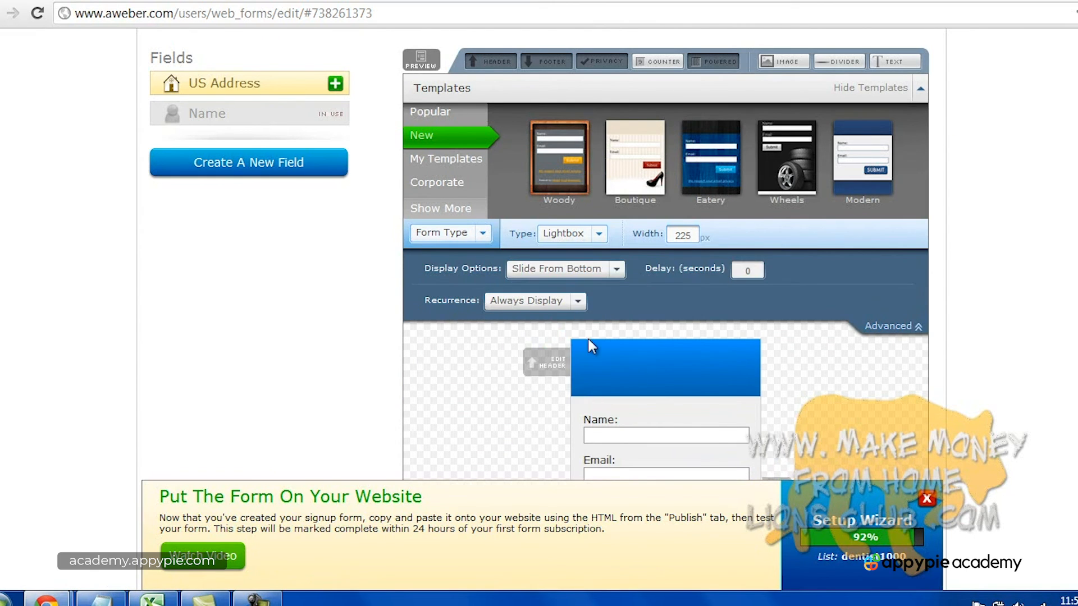
{"action": "double_click", "coordinate": [749, 270]}
{"action": "type", "text": "5"}
{"action": "left_click", "coordinate": [950, 291]}
Set the form's recurrence to Display Once, after briefly trying every 180 days.
{"action": "left_click", "coordinate": [580, 304]}
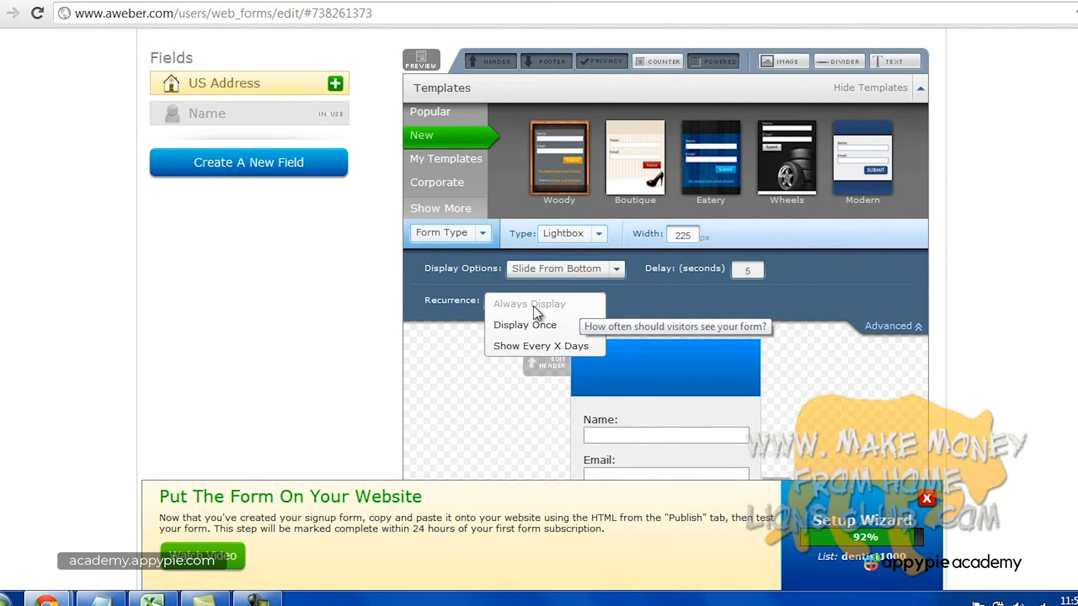
{"action": "left_click", "coordinate": [566, 347]}
{"action": "left_click", "coordinate": [686, 303]}
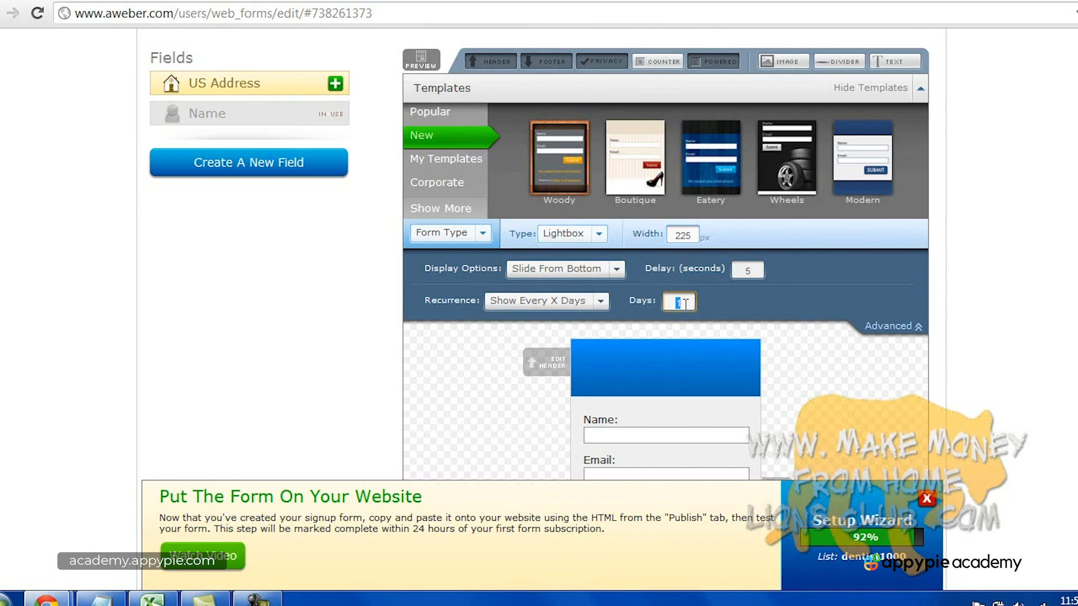
{"action": "type", "text": "1360"}
{"action": "key", "text": "BackSpace"}
{"action": "key", "text": "BackSpace"}
{"action": "key", "text": "BackSpace"}
{"action": "key", "text": "BackSpace"}
{"action": "type", "text": "180"}
{"action": "left_click", "coordinate": [605, 303]}
{"action": "left_click", "coordinate": [585, 327]}
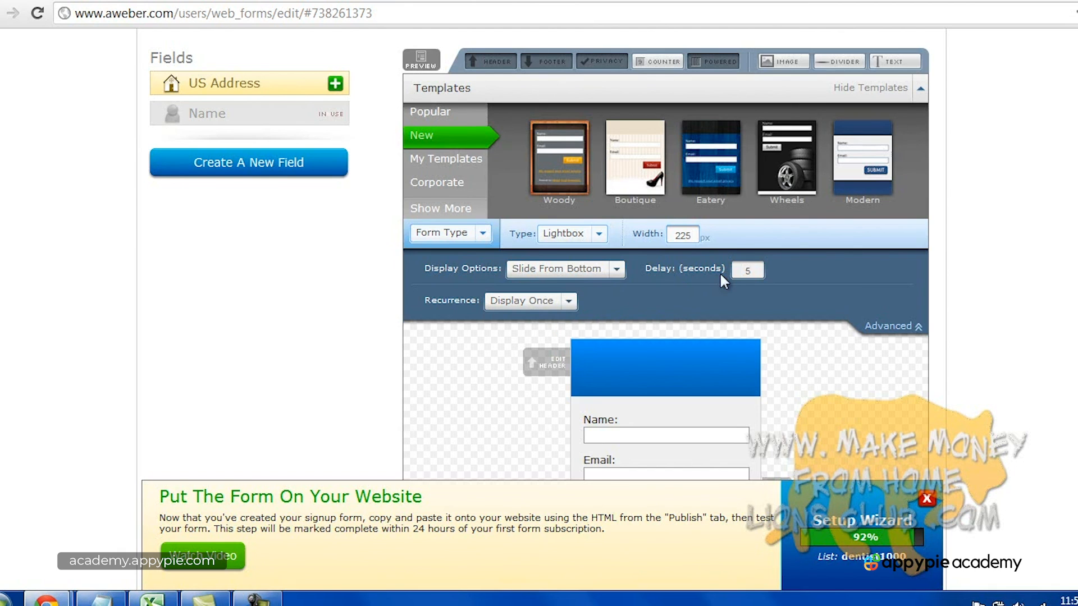
{"action": "scroll", "coordinate": [1063, 301], "scroll_direction": "up", "scroll_amount": 3}
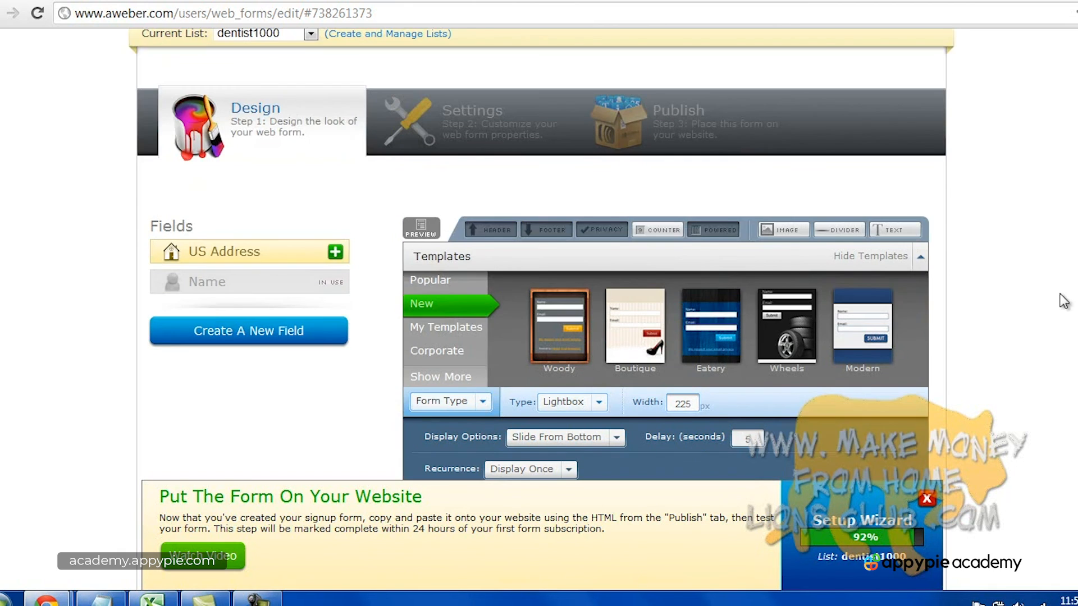
Save the lightbox web form from the Publish step.
{"action": "left_click", "coordinate": [729, 147]}
{"action": "left_click", "coordinate": [421, 292]}
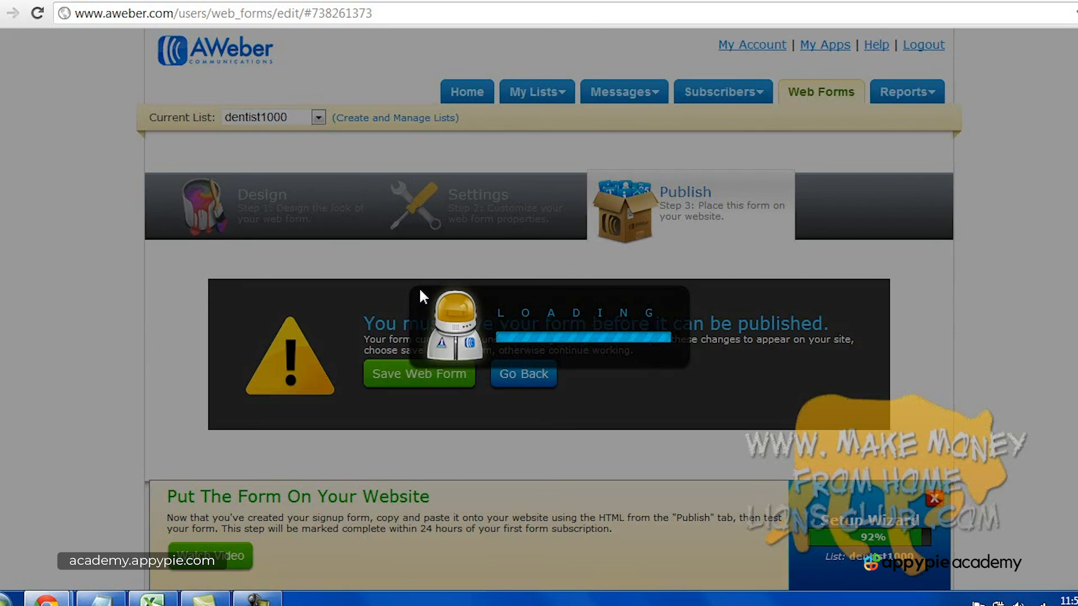
{"action": "scroll", "coordinate": [591, 287], "scroll_direction": "down", "scroll_amount": 5}
Copy the form's entire JavaScript snippet and switch to the website's tab.
{"action": "left_click", "coordinate": [510, 275]}
{"action": "key", "text": "ctrl+a"}
{"action": "right_click", "coordinate": [509, 275]}
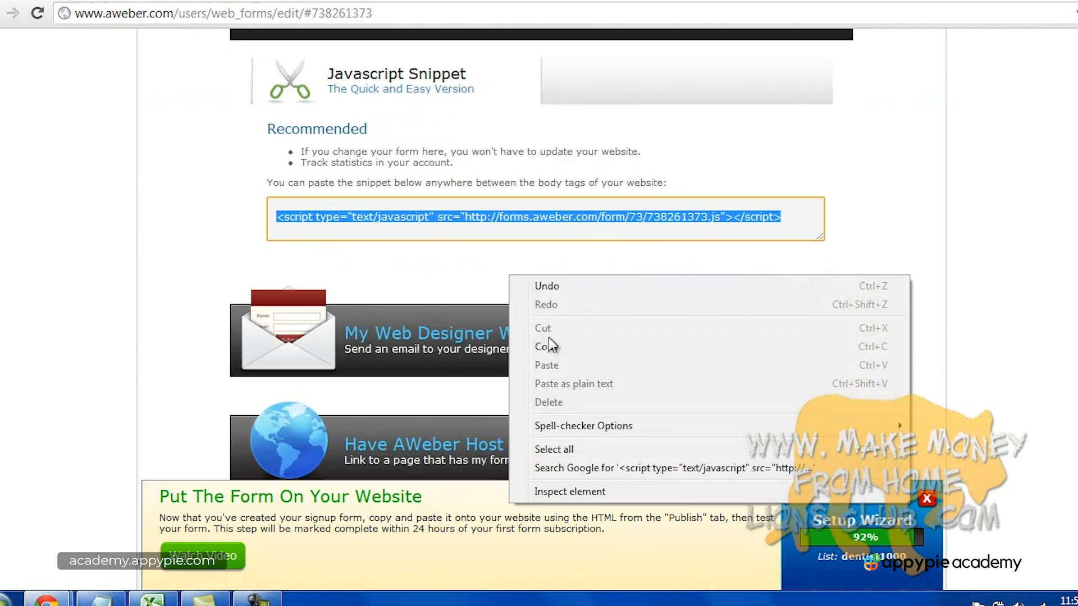
{"action": "left_click", "coordinate": [547, 345]}
{"action": "left_click", "coordinate": [432, 0]}
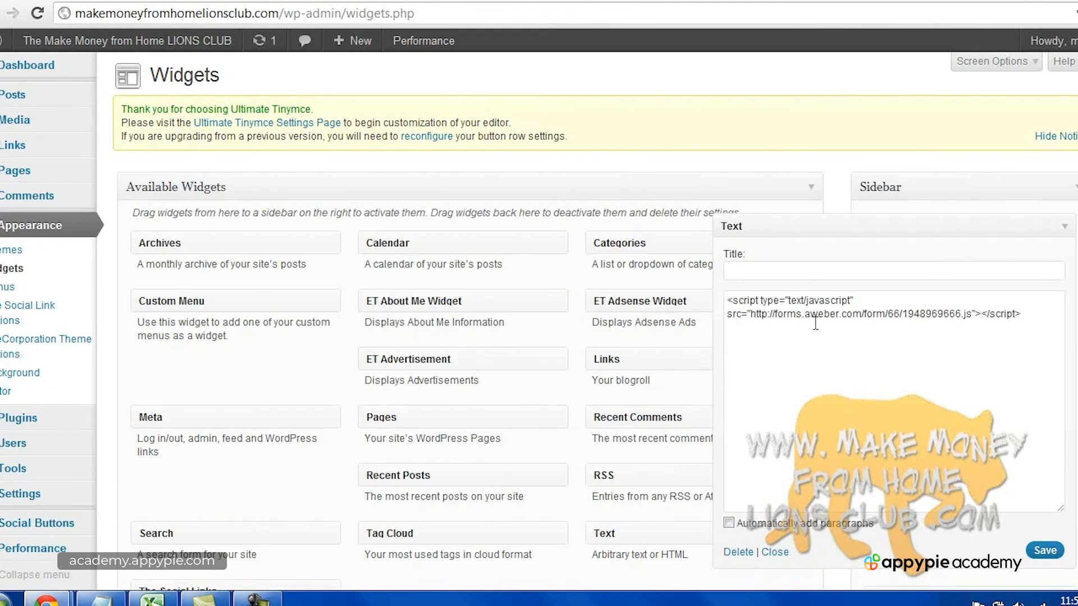
Paste the lightbox form's AWeber script below the first in the Text widget, then save and close it.
{"action": "left_click", "coordinate": [1032, 321]}
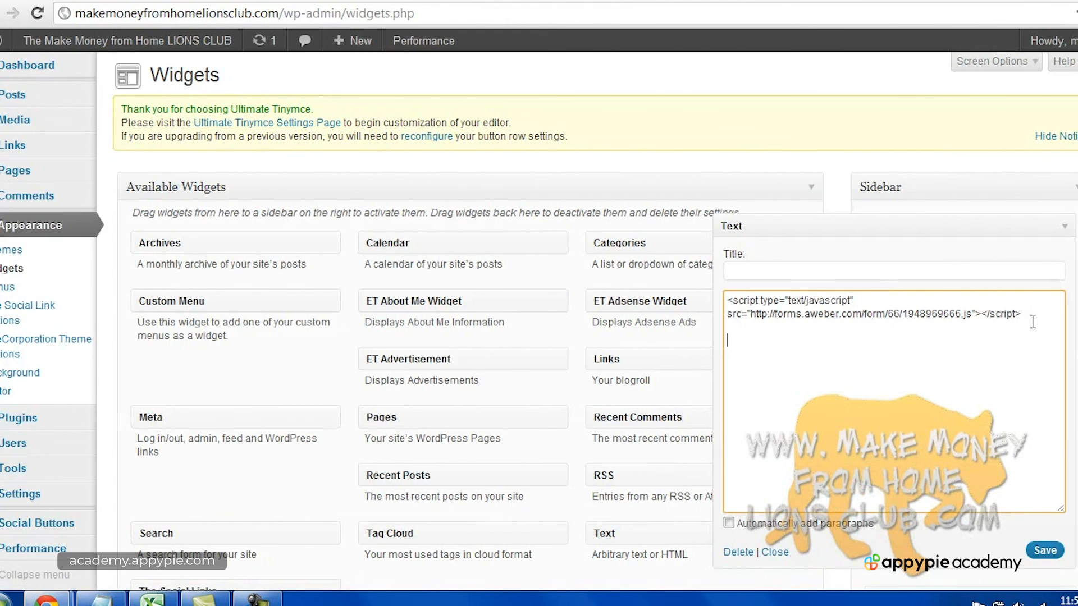
{"action": "right_click", "coordinate": [742, 343]}
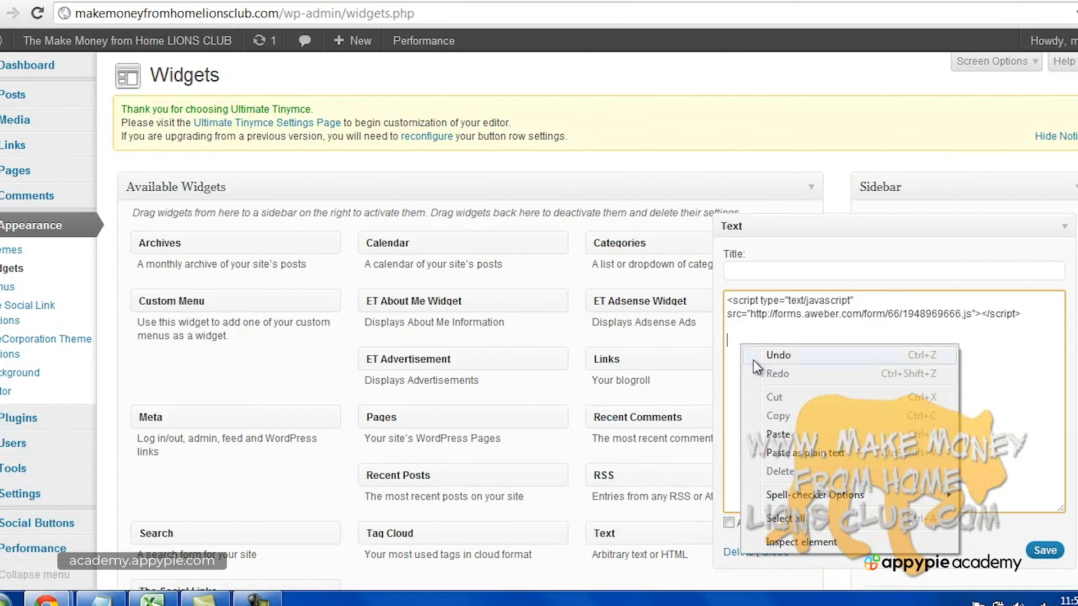
{"action": "left_click", "coordinate": [778, 434]}
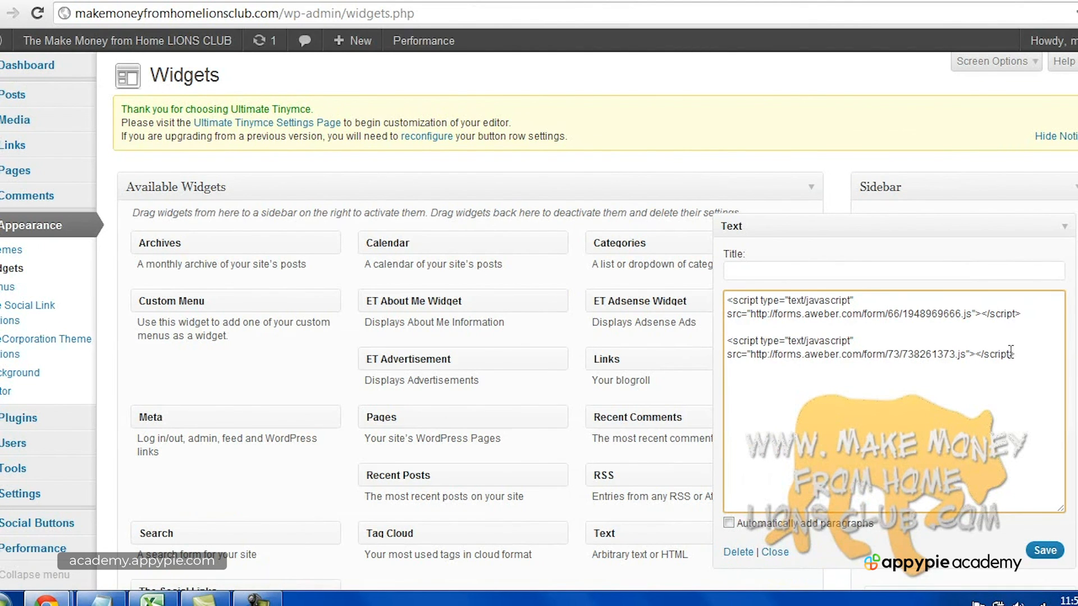
{"action": "left_click", "coordinate": [1044, 550]}
{"action": "left_click", "coordinate": [781, 552]}
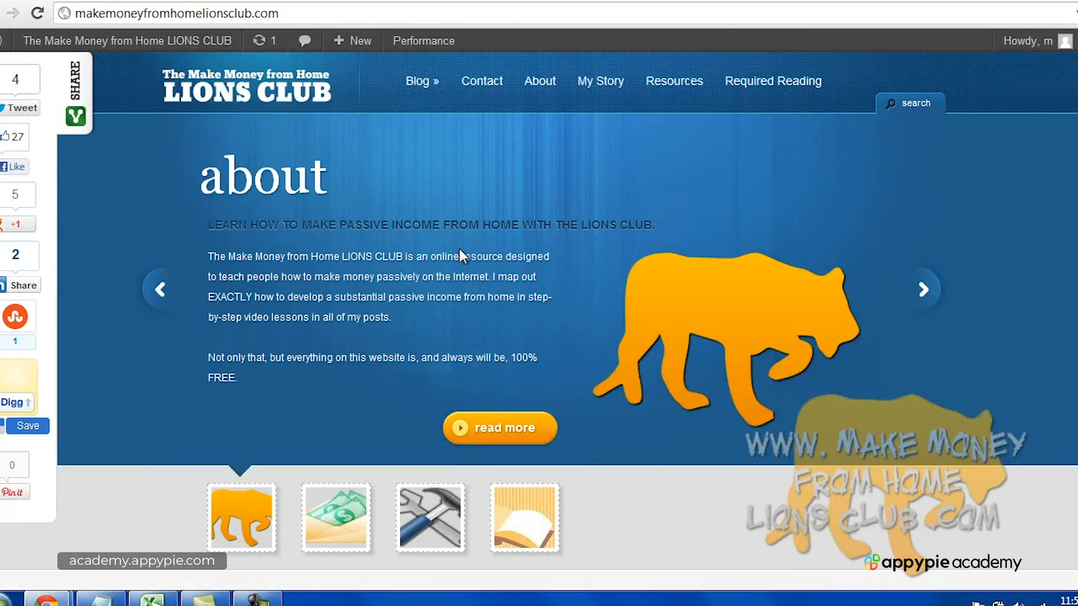
Scroll the live home page, then reopen the sidebar Text widget settings.
{"action": "scroll", "coordinate": [458, 247], "scroll_direction": "down", "scroll_amount": 4}
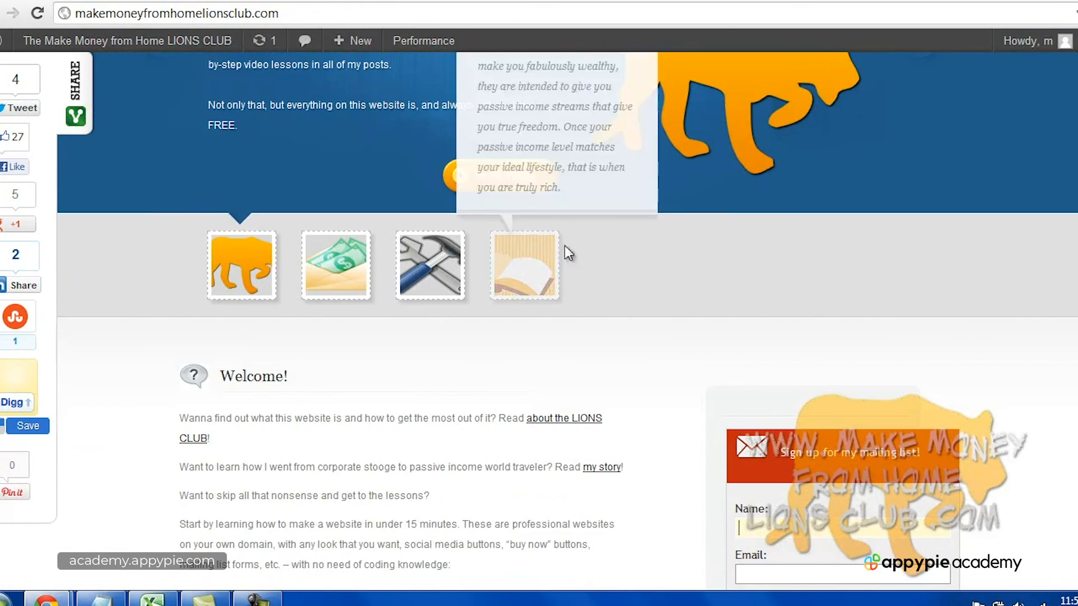
{"action": "scroll", "coordinate": [850, 433], "scroll_direction": "down", "scroll_amount": 4}
{"action": "scroll", "coordinate": [820, 373], "scroll_direction": "up", "scroll_amount": 3}
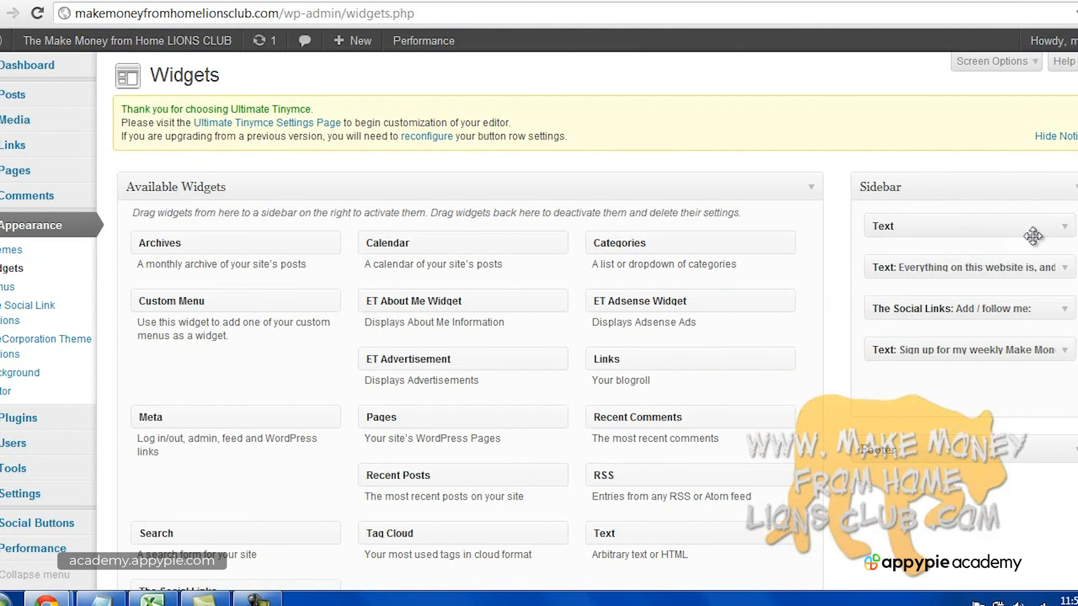
{"action": "left_click", "coordinate": [1063, 229]}
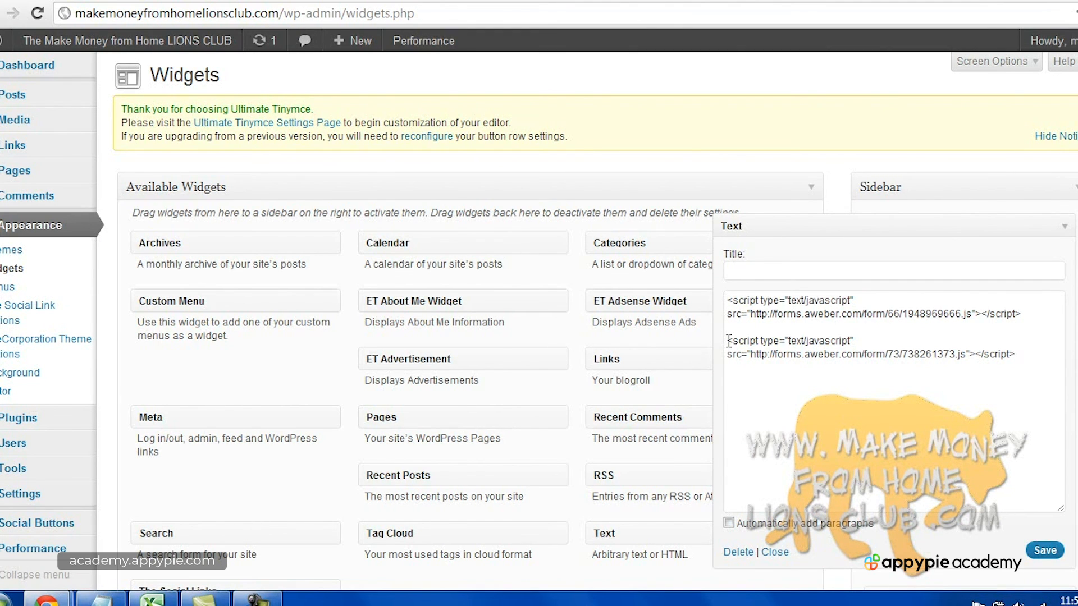
Save and close the sidebar Text widget again.
{"action": "left_click", "coordinate": [1041, 551]}
{"action": "left_click", "coordinate": [784, 553]}
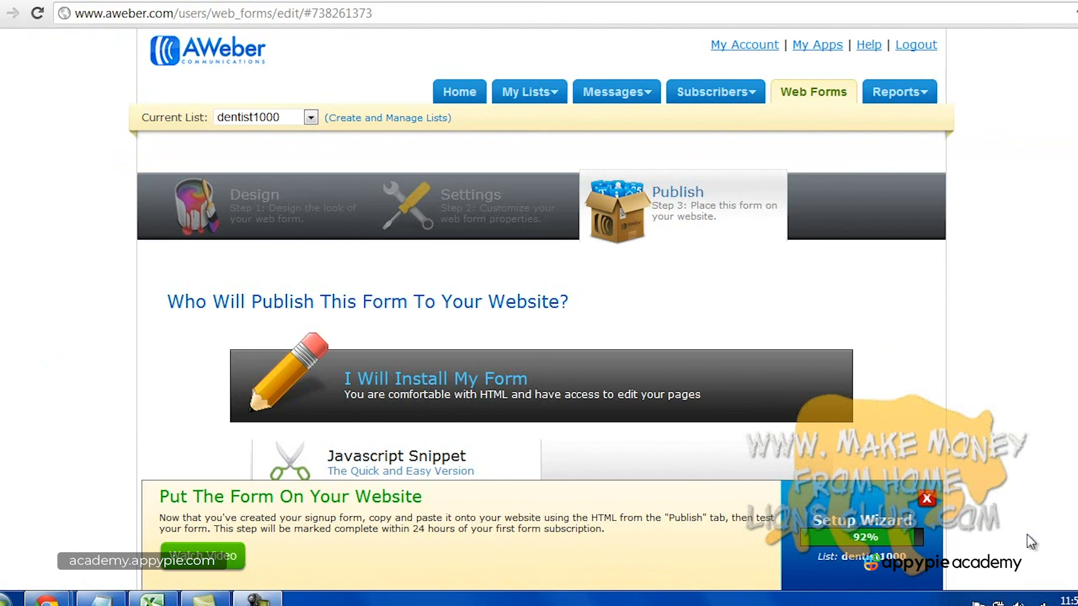
{"action": "mouse_move", "coordinate": [898, 93]}
On the live site, highlight the newsletter confirmation paragraph.
{"action": "left_click", "coordinate": [423, 1]}
{"action": "mouse_move", "coordinate": [421, 81]}
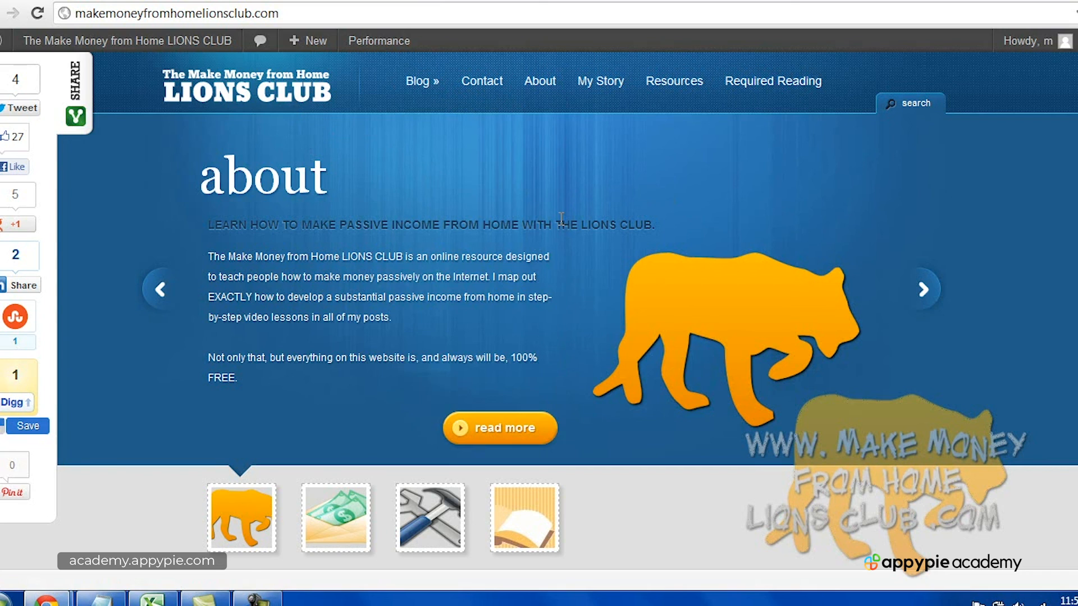
{"action": "scroll", "coordinate": [748, 308], "scroll_direction": "down", "scroll_amount": 13}
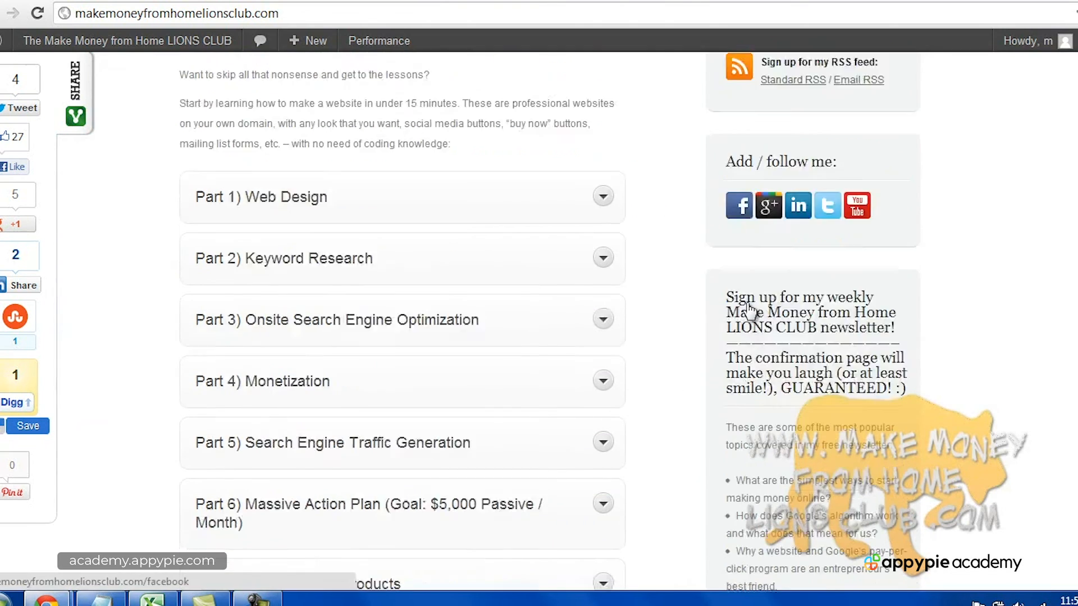
{"action": "left_click_drag", "start_coordinate": [726, 273], "coordinate": [916, 305]}
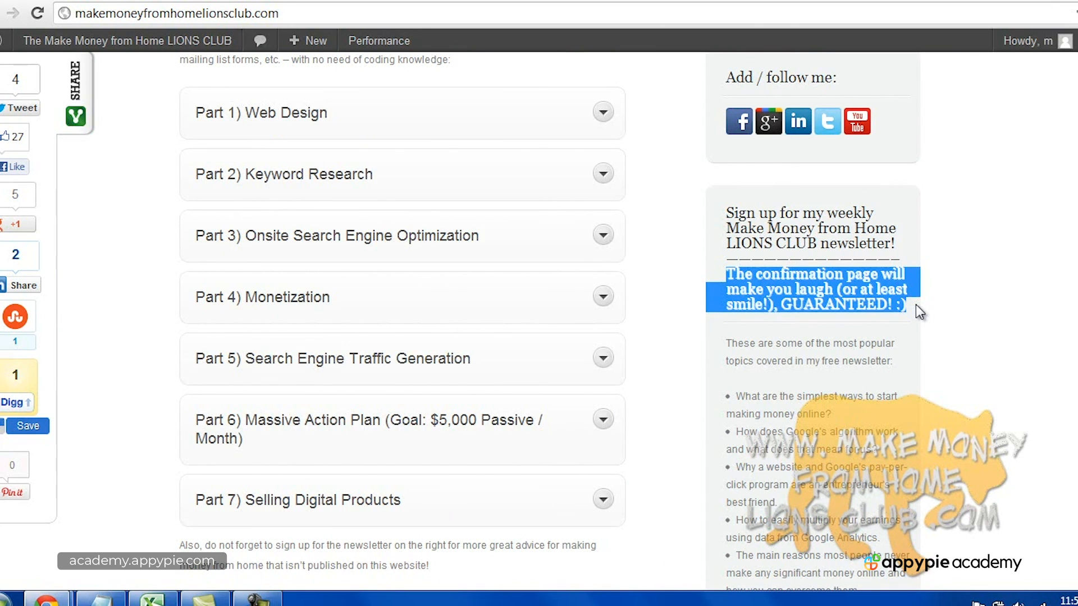
Scroll the homepage to check the sidebar form's Name and Email fields and Submit button.
{"action": "scroll", "coordinate": [816, 309], "scroll_direction": "down", "scroll_amount": 4}
{"action": "scroll", "coordinate": [803, 349], "scroll_direction": "up", "scroll_amount": 4}
{"action": "scroll", "coordinate": [803, 349], "scroll_direction": "up", "scroll_amount": 2}
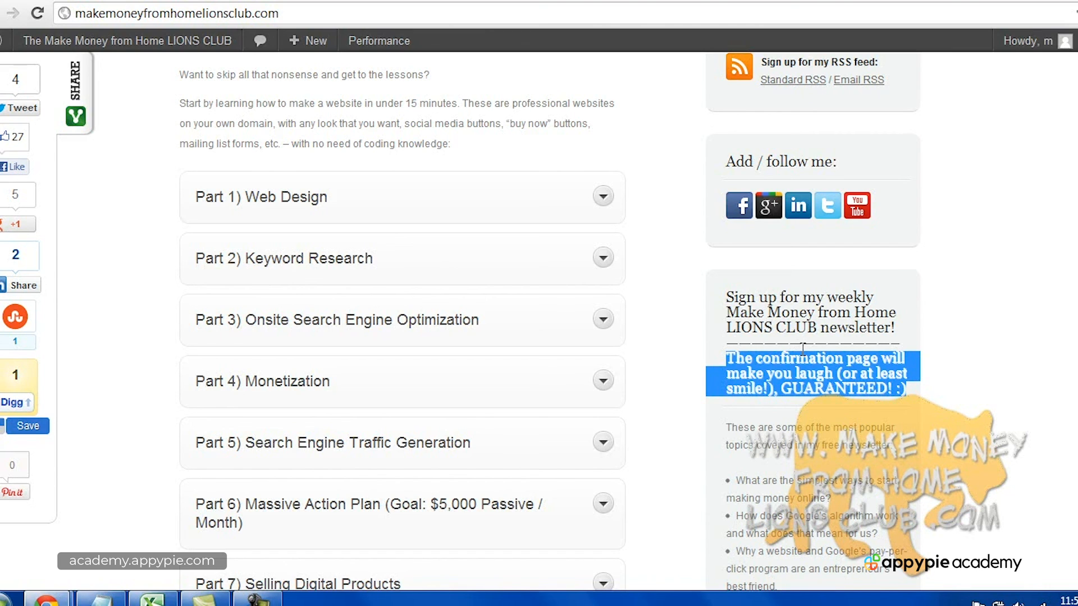
{"action": "scroll", "coordinate": [732, 349], "scroll_direction": "up", "scroll_amount": 10}
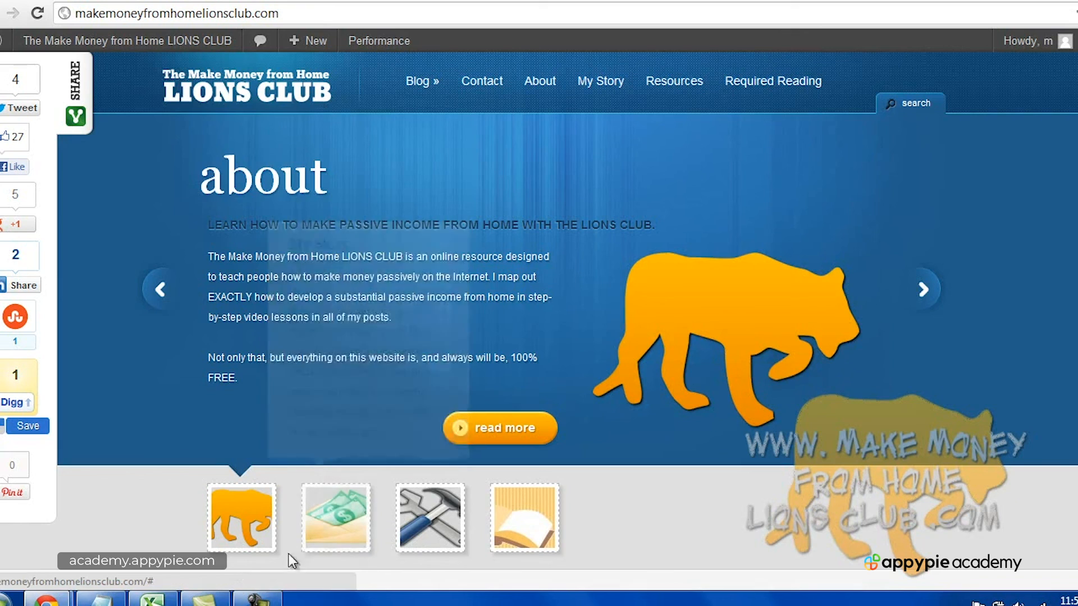
{"action": "scroll", "coordinate": [466, 397], "scroll_direction": "down", "scroll_amount": 5}
{"action": "scroll", "coordinate": [466, 397], "scroll_direction": "down", "scroll_amount": 13}
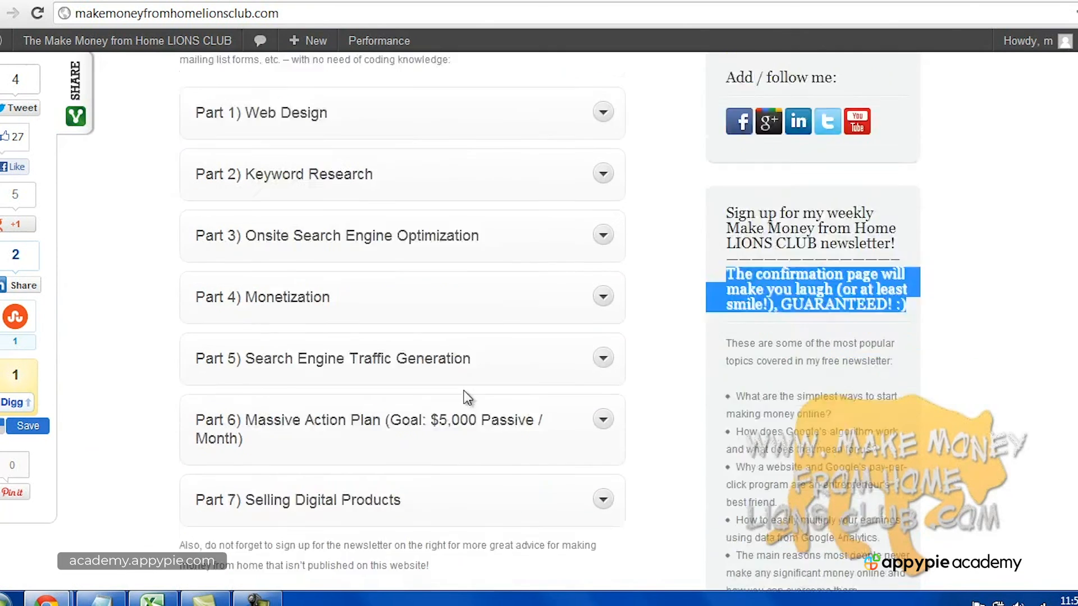
{"action": "scroll", "coordinate": [884, 363], "scroll_direction": "down", "scroll_amount": 3}
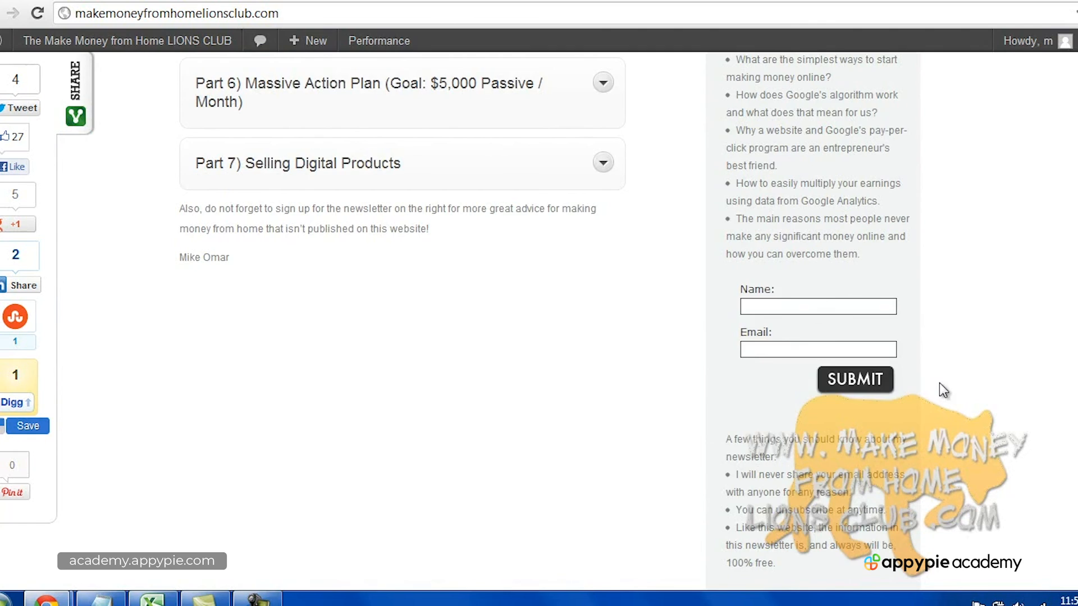
{"action": "scroll", "coordinate": [939, 383], "scroll_direction": "up", "scroll_amount": 7}
{"action": "scroll", "coordinate": [943, 390], "scroll_direction": "down", "scroll_amount": 3}
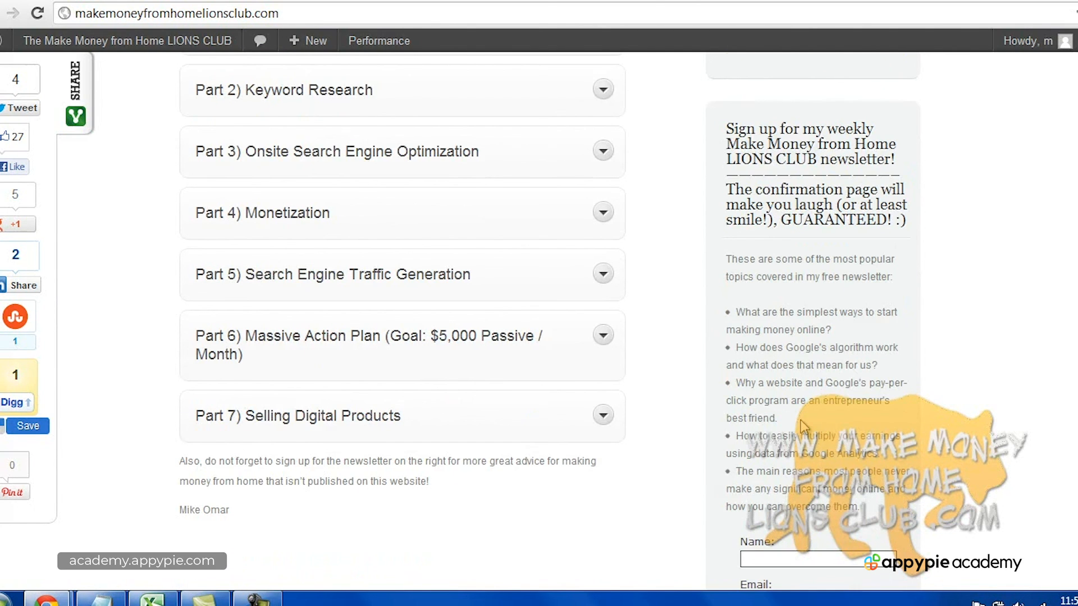
{"action": "scroll", "coordinate": [807, 392], "scroll_direction": "down", "scroll_amount": 4}
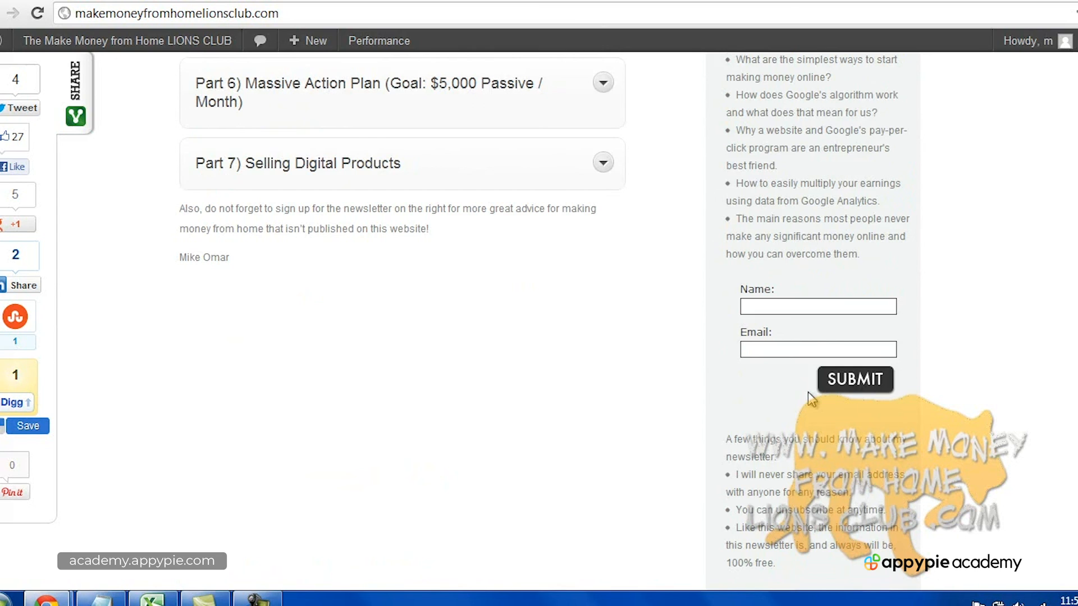
{"action": "left_click", "coordinate": [270, 597]}
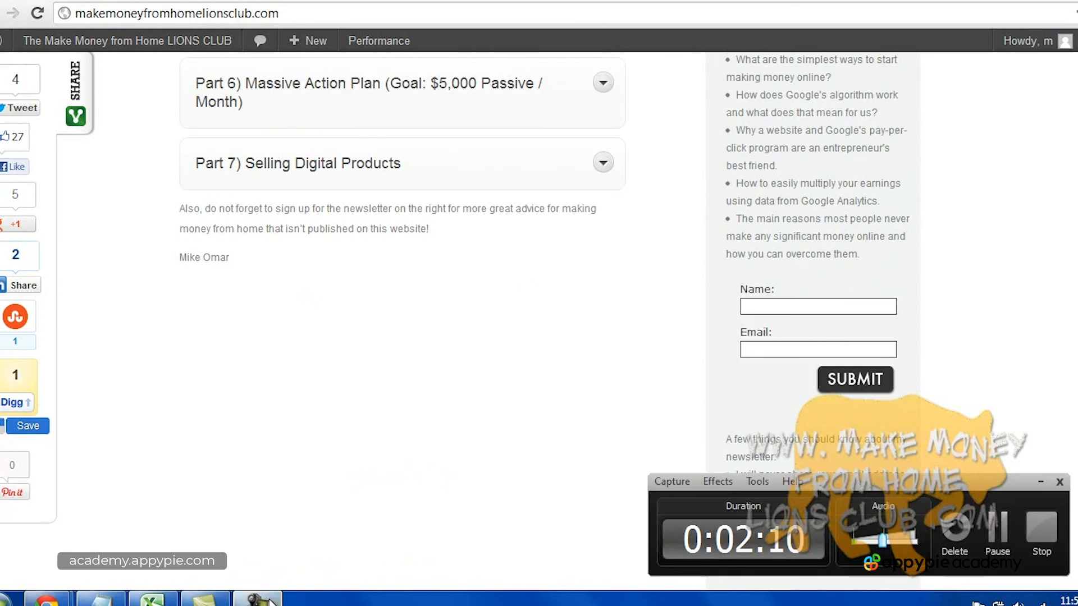
{"action": "left_click", "coordinate": [1043, 544]}
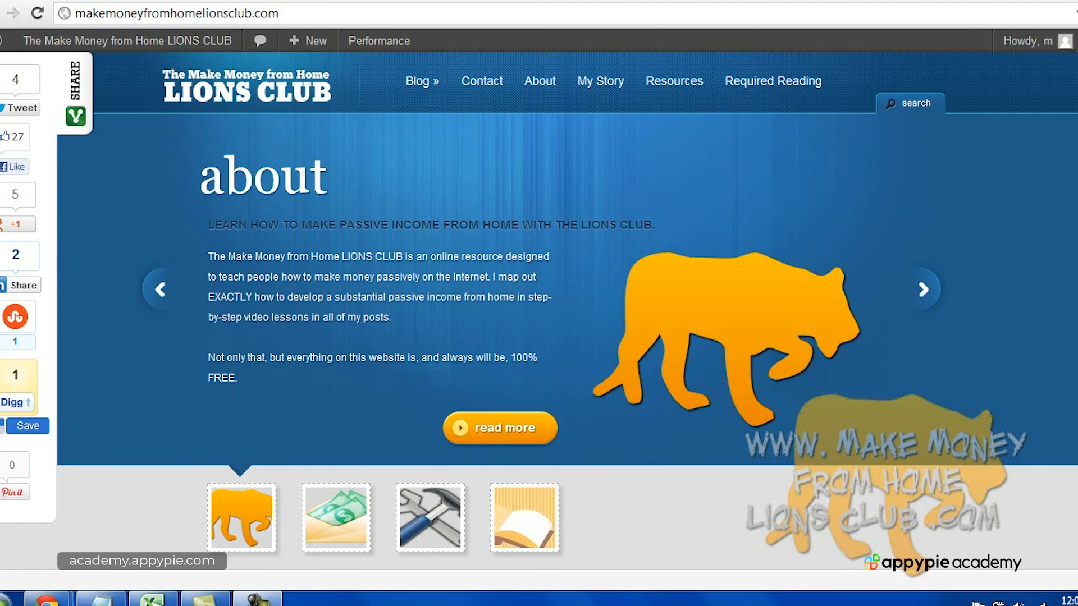
{"action": "scroll", "coordinate": [539, 320], "scroll_direction": "down", "scroll_amount": 10}
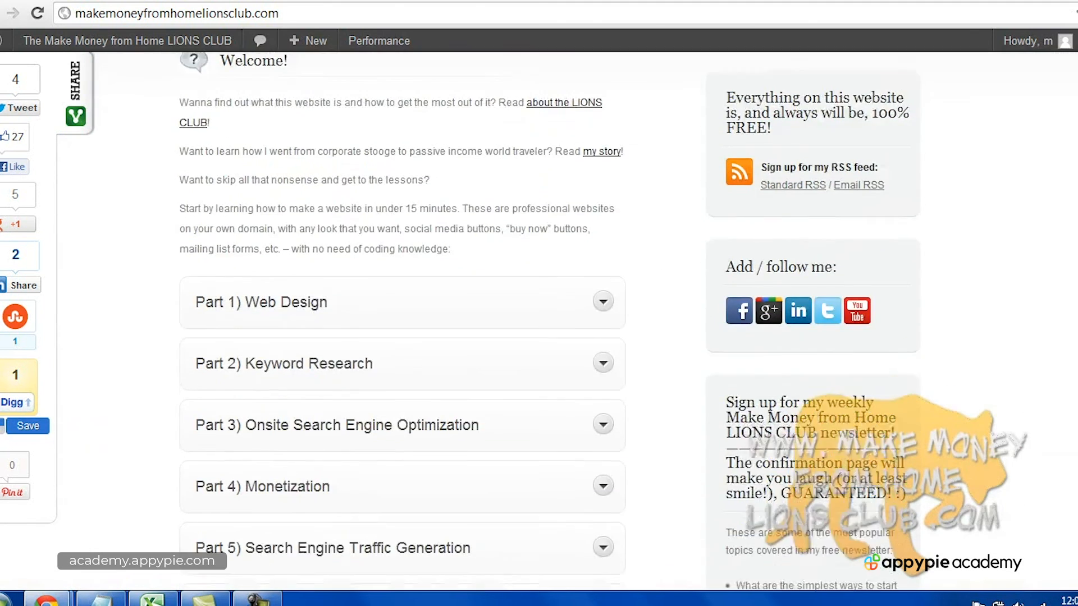
{"action": "scroll", "coordinate": [539, 320], "scroll_direction": "down", "scroll_amount": 6}
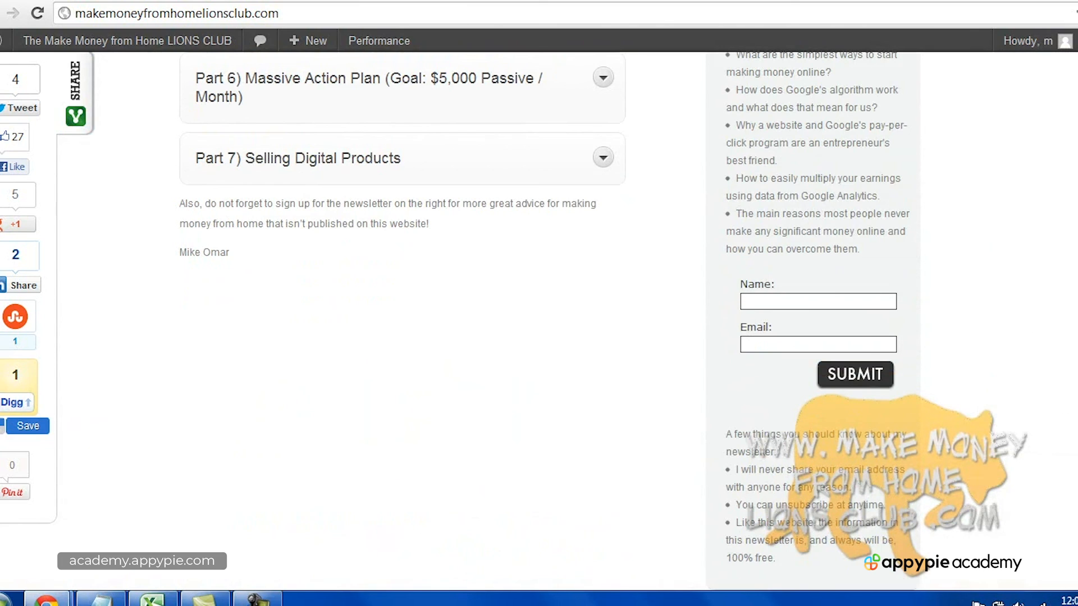
{"action": "scroll", "coordinate": [538, 320], "scroll_direction": "up", "scroll_amount": 13}
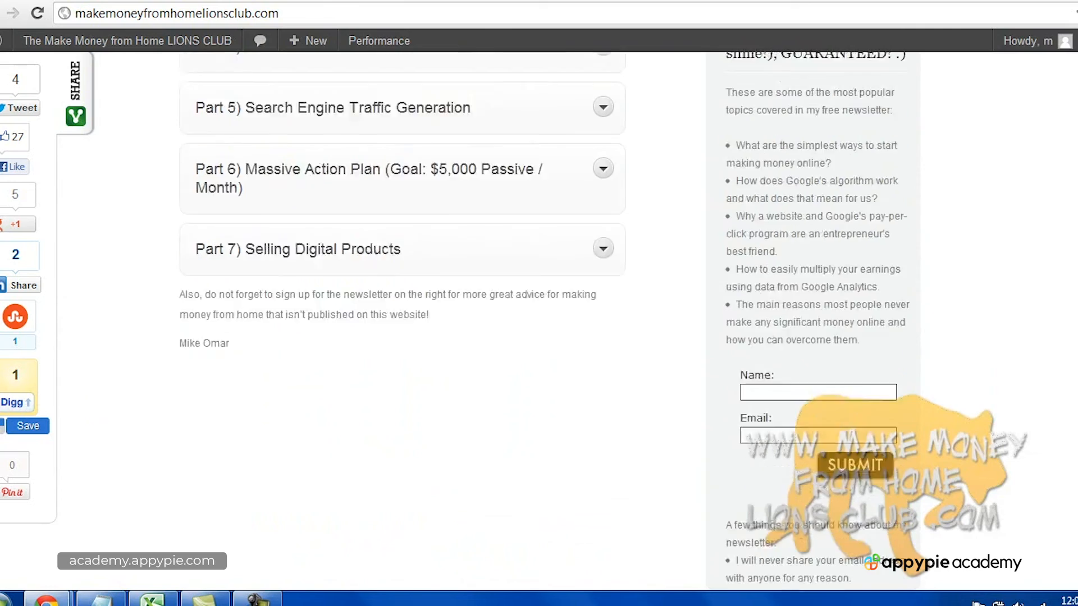